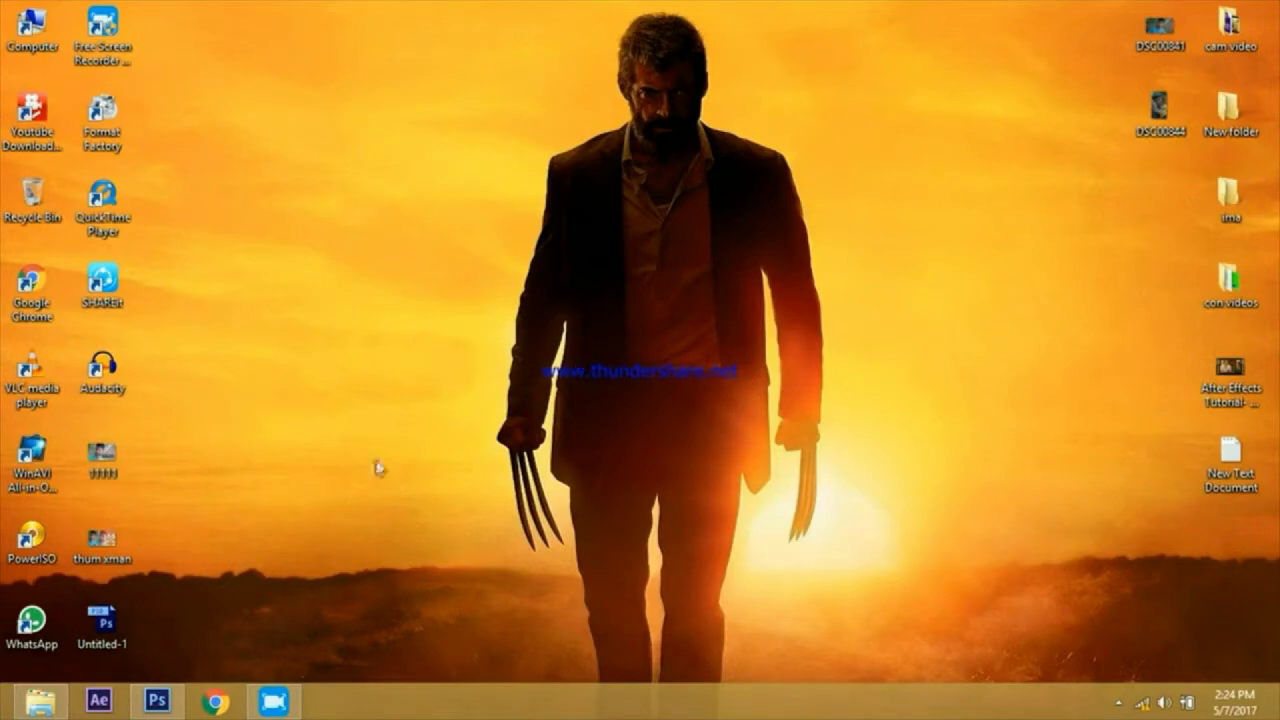
# Step: Open the desktop image 11111 to examine the finished claw and LOGAN composite, and close the viewer
pyautogui.doubleClick(106, 460)
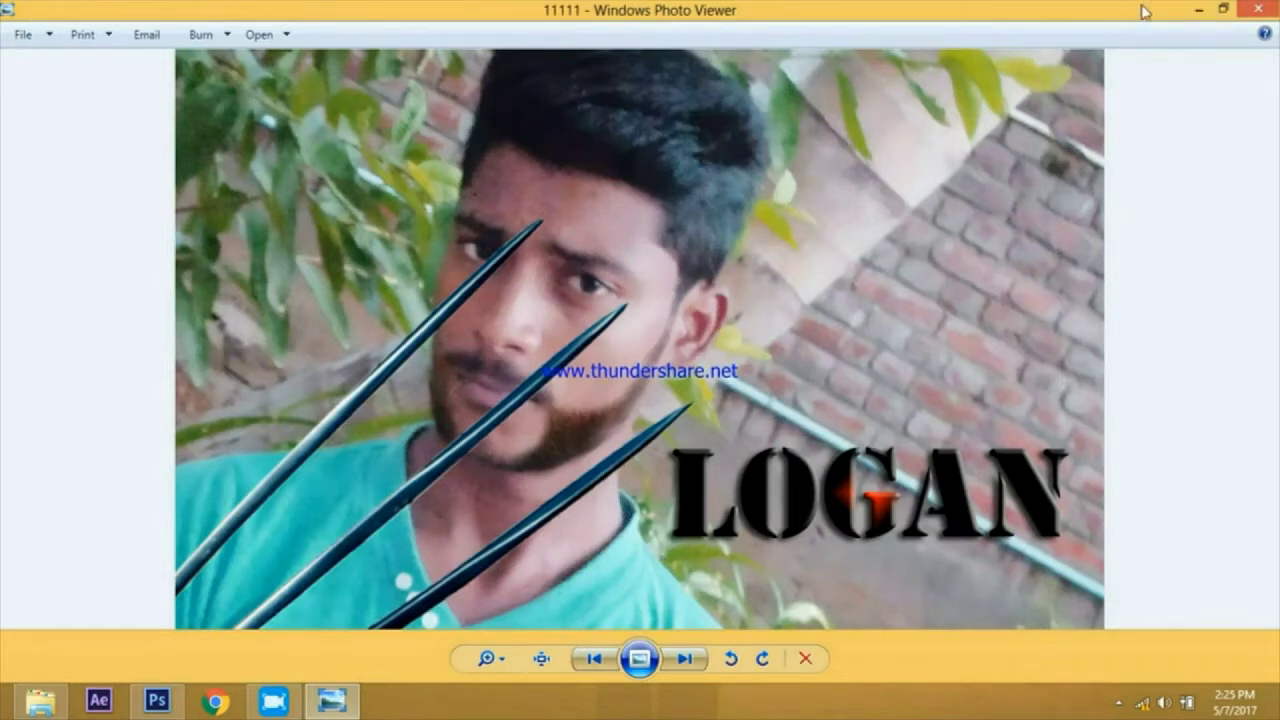
pyautogui.doubleClick(1103, 14)
pyautogui.doubleClick(893, 156)
pyautogui.click(894, 155)
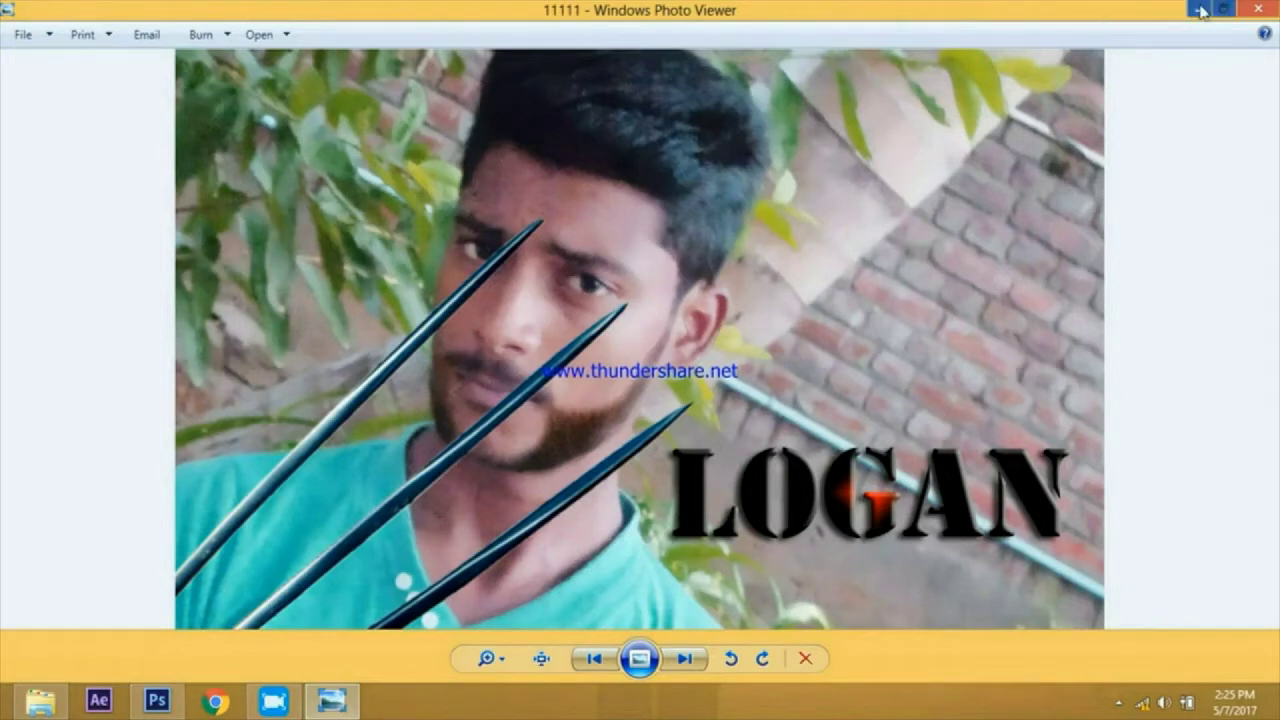
pyautogui.click(1257, 9)
# Step: Switch to Photoshop and open the bearded man's portrait 87efc9607f88d52cc9f69a063d67810e from My Pictures
pyautogui.click(155, 701)
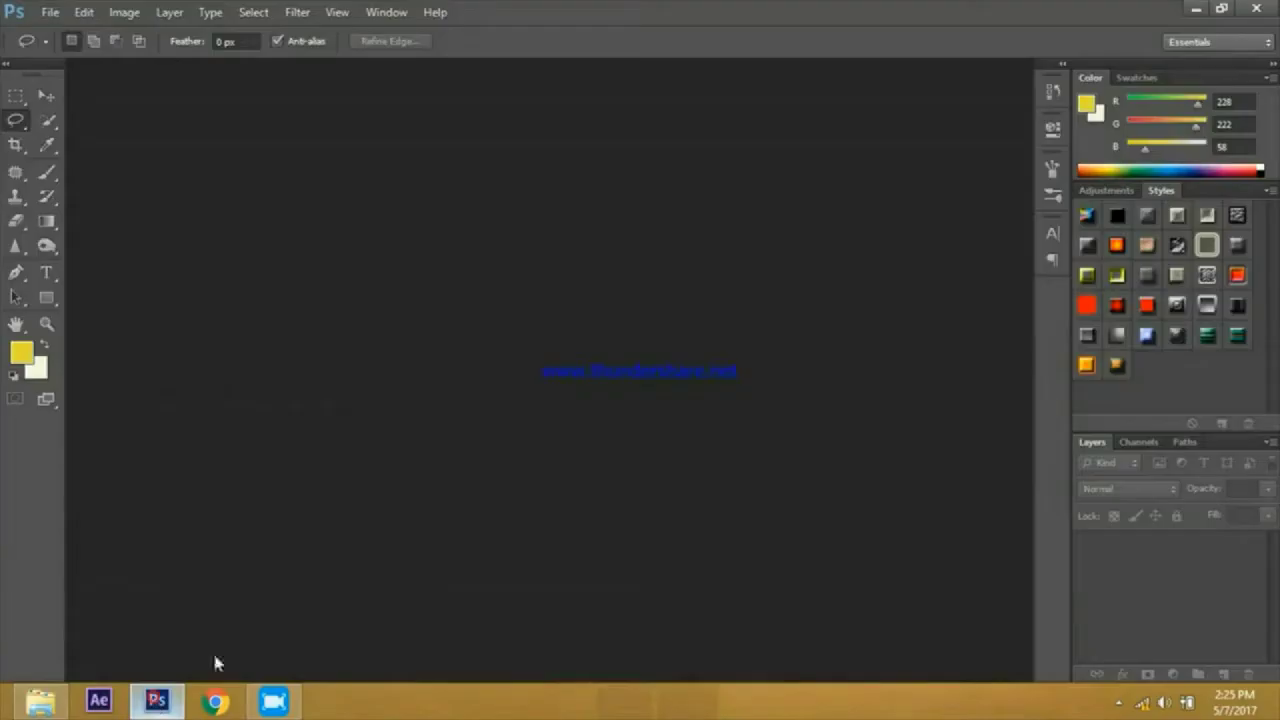
pyautogui.doubleClick(422, 385)
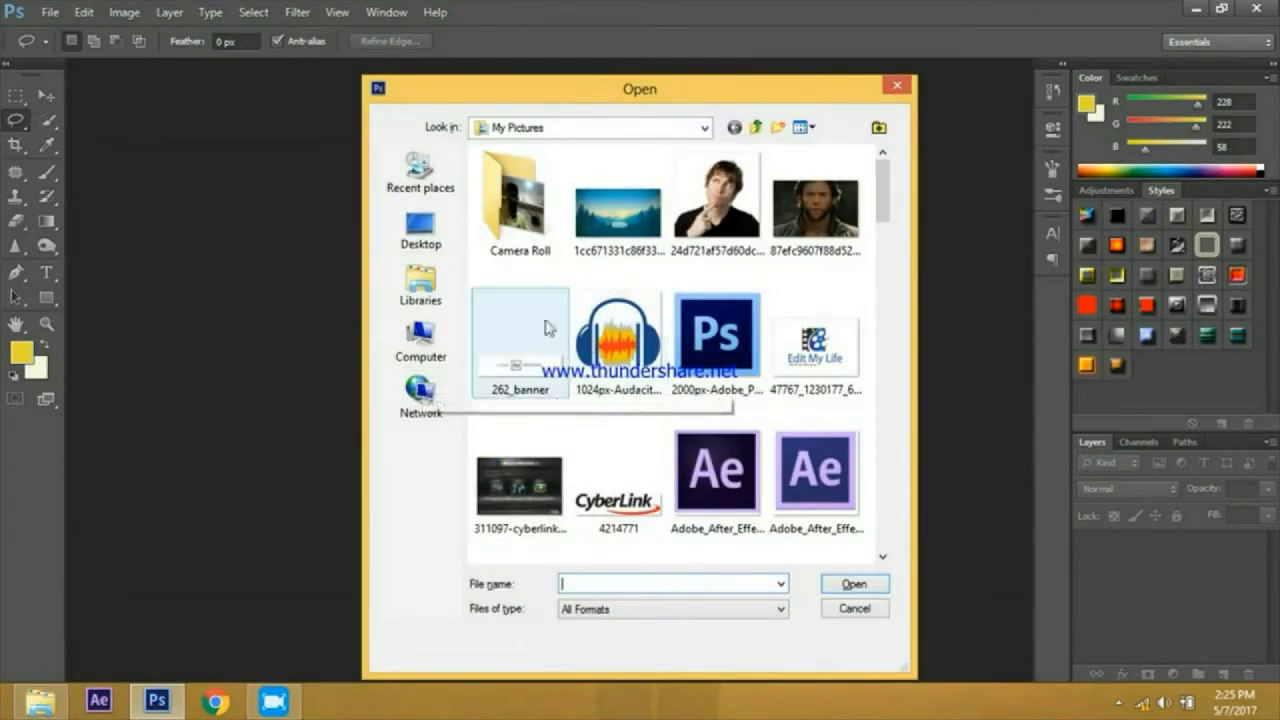
pyautogui.click(812, 232)
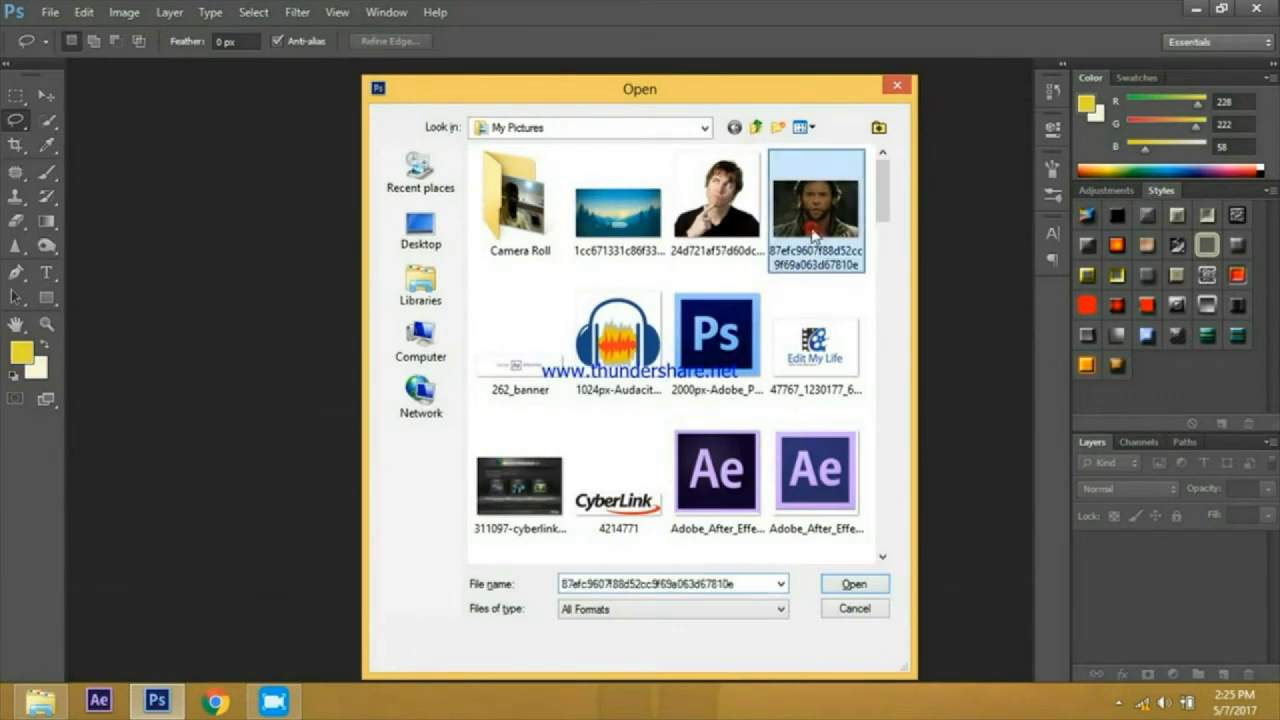
pyautogui.click(835, 588)
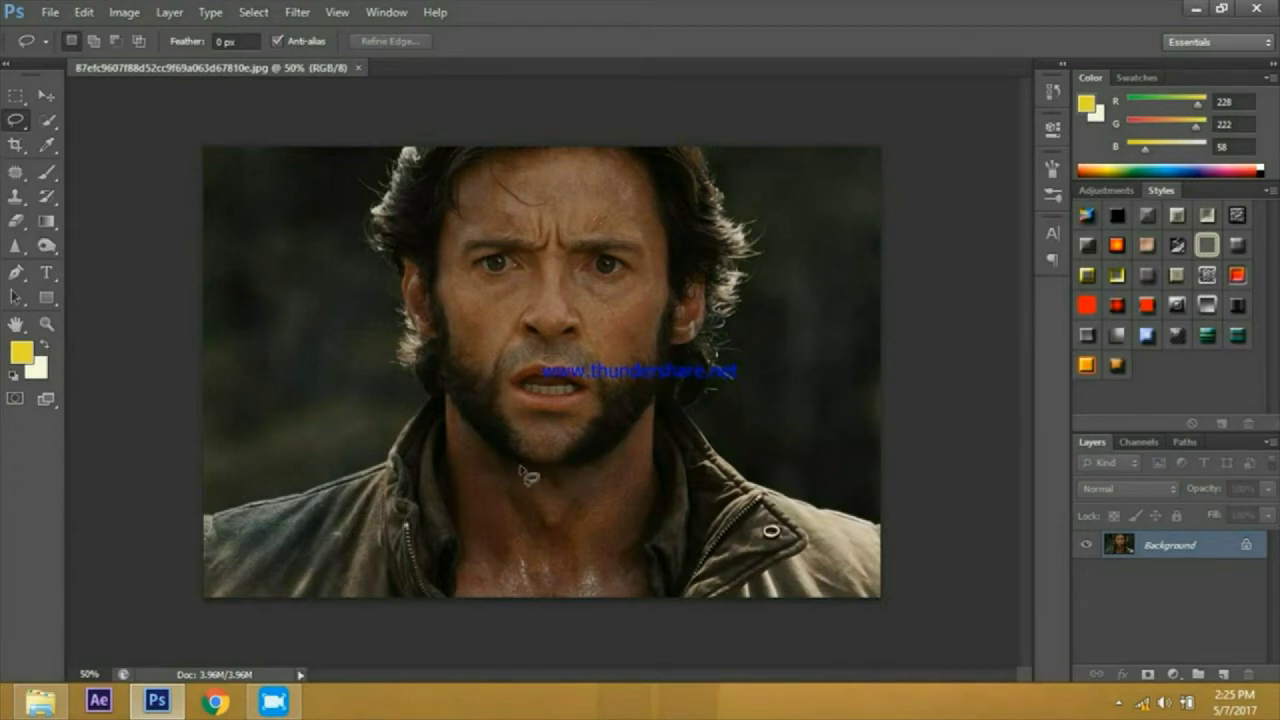
# Step: Open the photo DSC00841.JPG from the Desktop folder as a second document
pyautogui.click(45, 97)
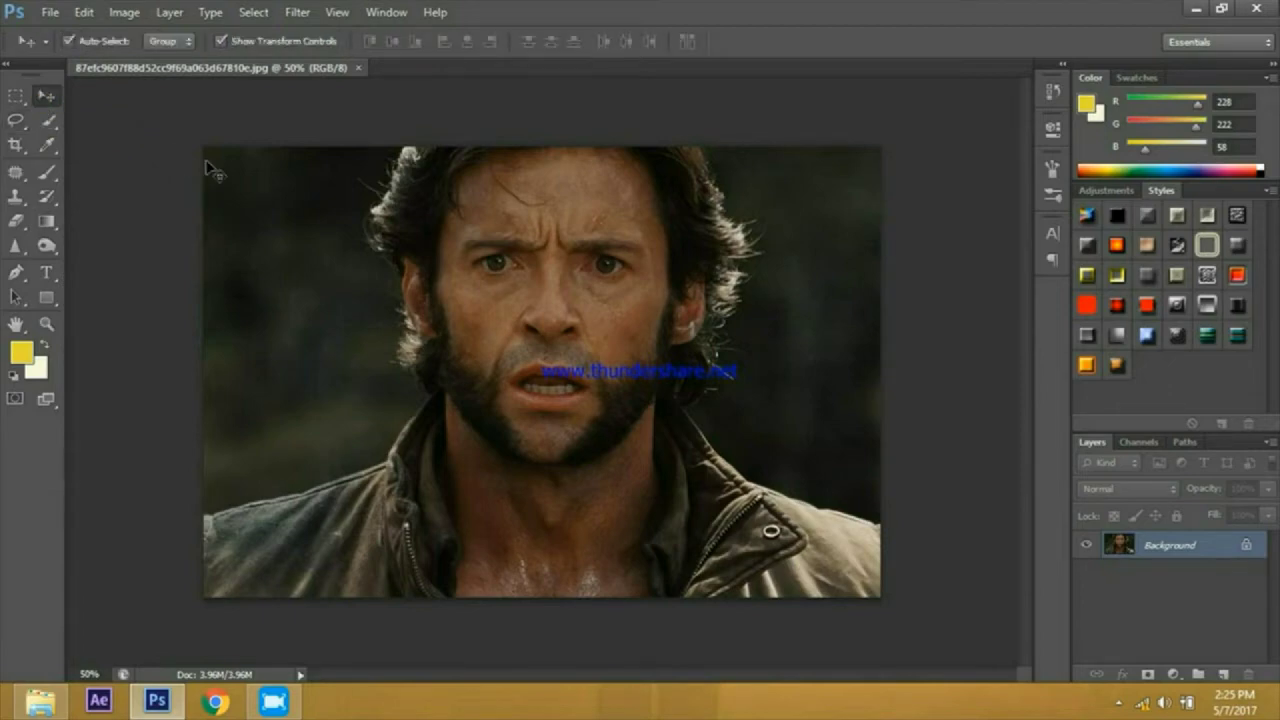
pyautogui.hotkey('ctrl', 'o')
pyautogui.click(420, 228)
pyautogui.moveTo(888, 228); pyautogui.dragTo(878, 389)
pyautogui.click(618, 350)
pyautogui.click(853, 584)
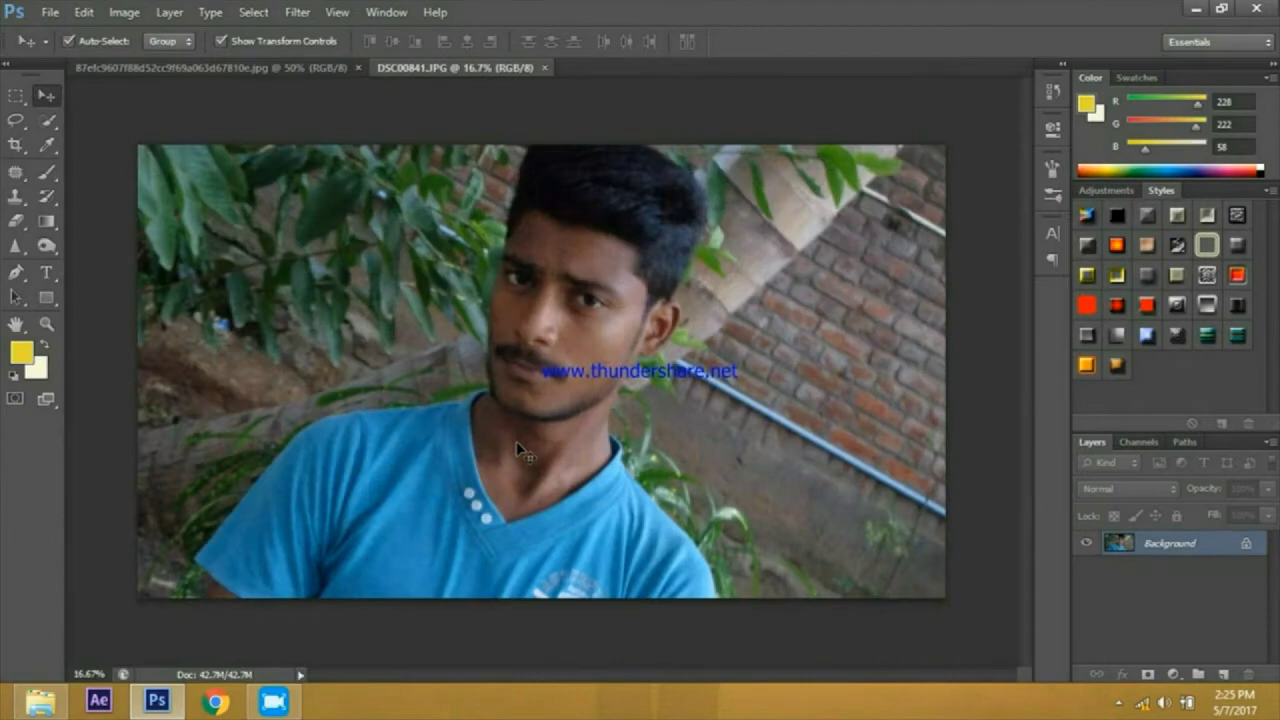
pyautogui.hotkey('ctrl', '+')
pyautogui.hotkey('ctrl', '-')
pyautogui.hotkey('ctrl', '+')
pyautogui.hotkey('ctrl', '+')
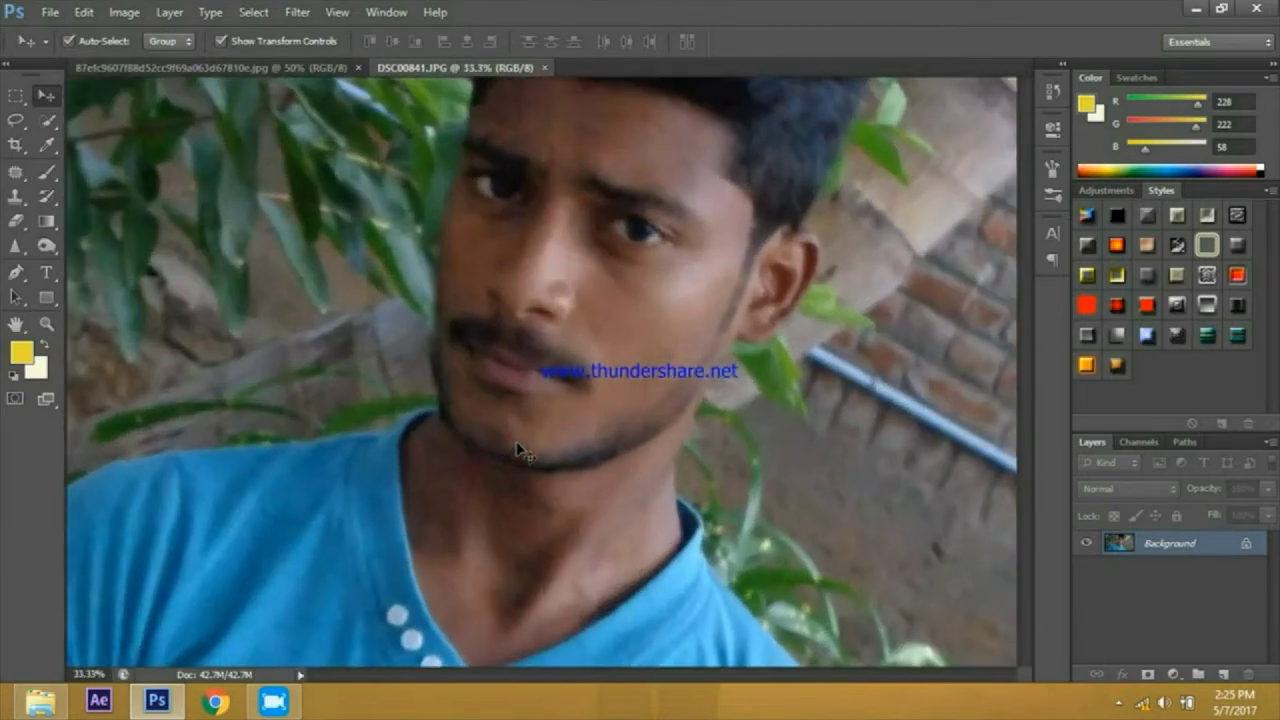
pyautogui.scroll(2, 527, 381)
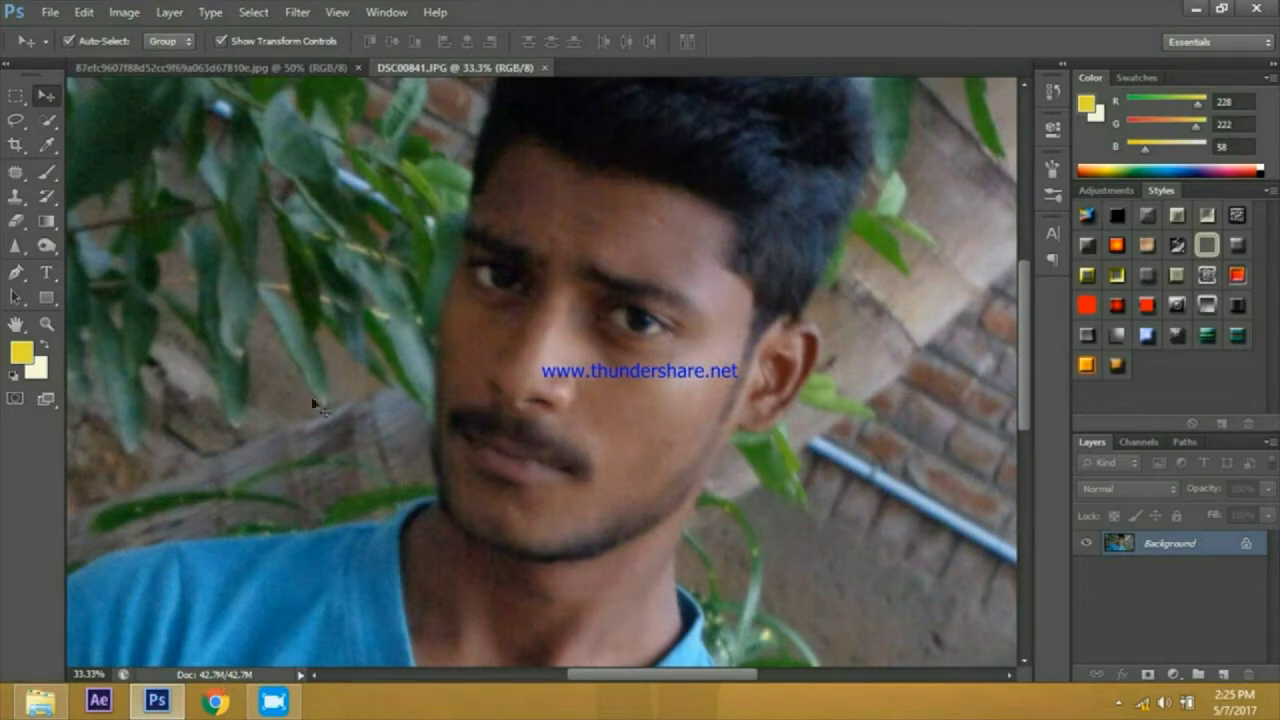
# Step: In the bearded man's portrait, start a Magnetic Lasso outline from the sideburn on the image's left down the cheek edge of the beard
pyautogui.click(290, 67)
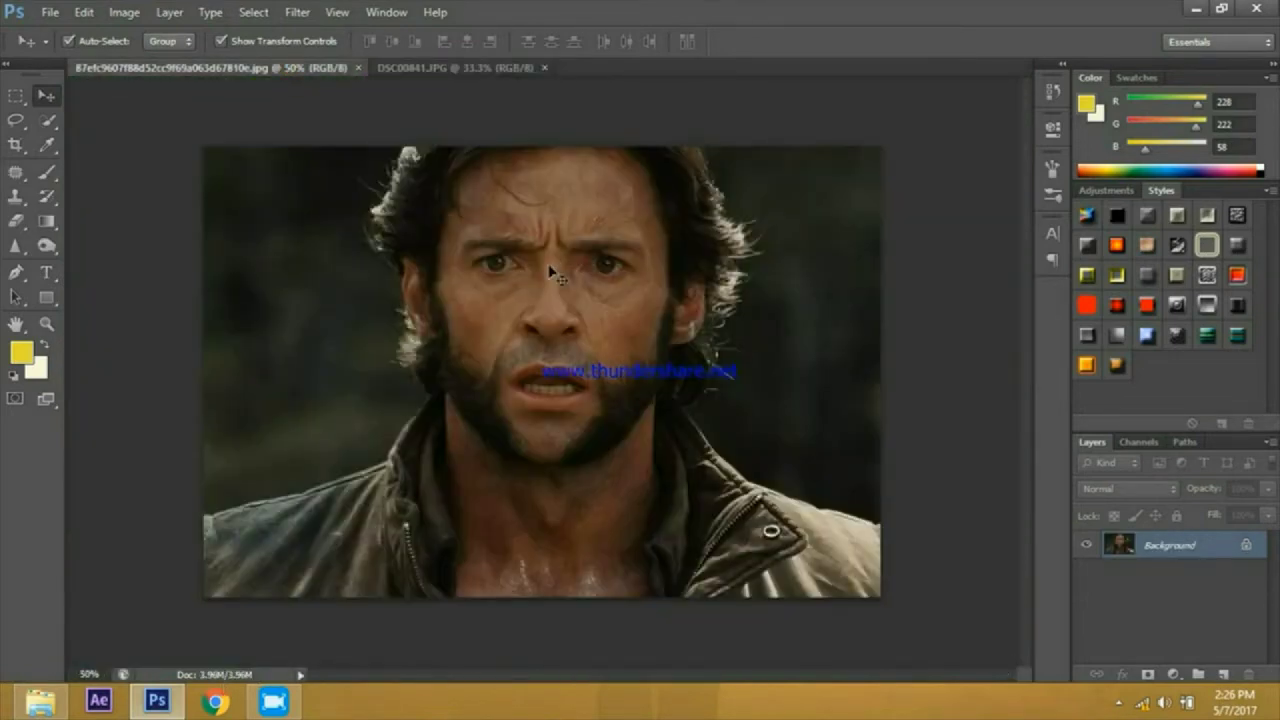
pyautogui.hotkey('ctrl', '+')
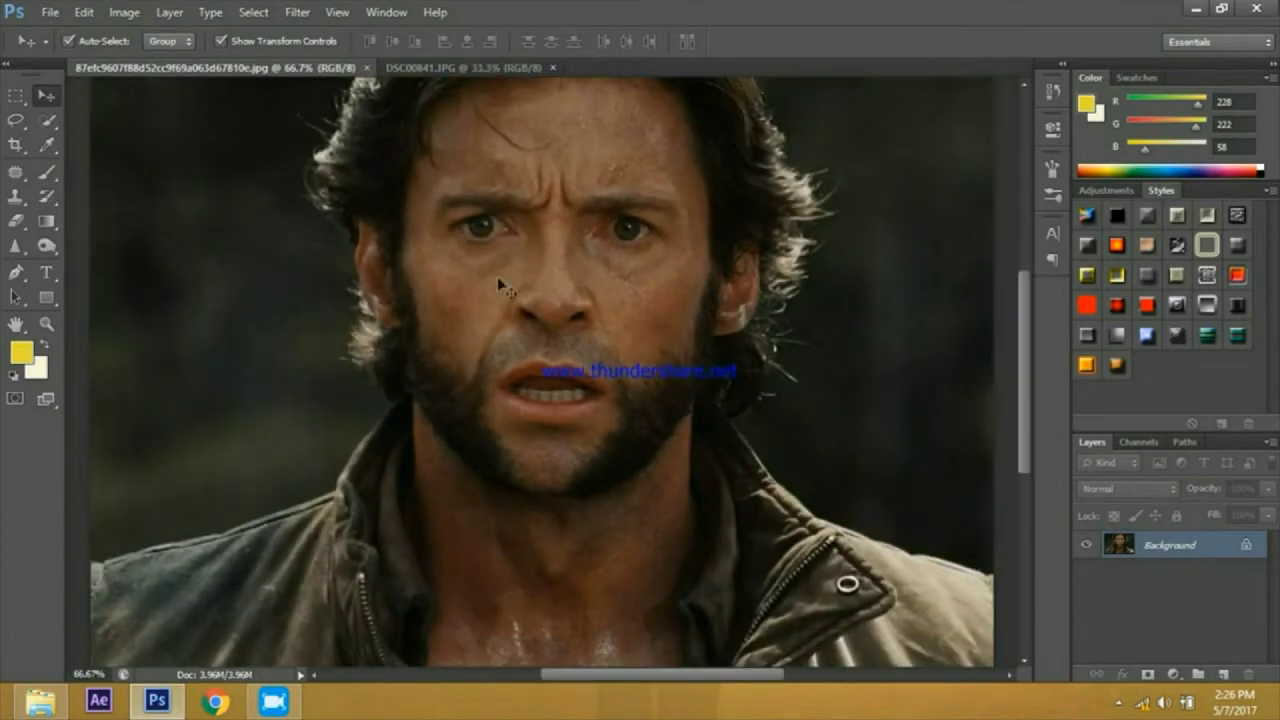
pyautogui.click(46, 123)
pyautogui.rightClick(46, 123)
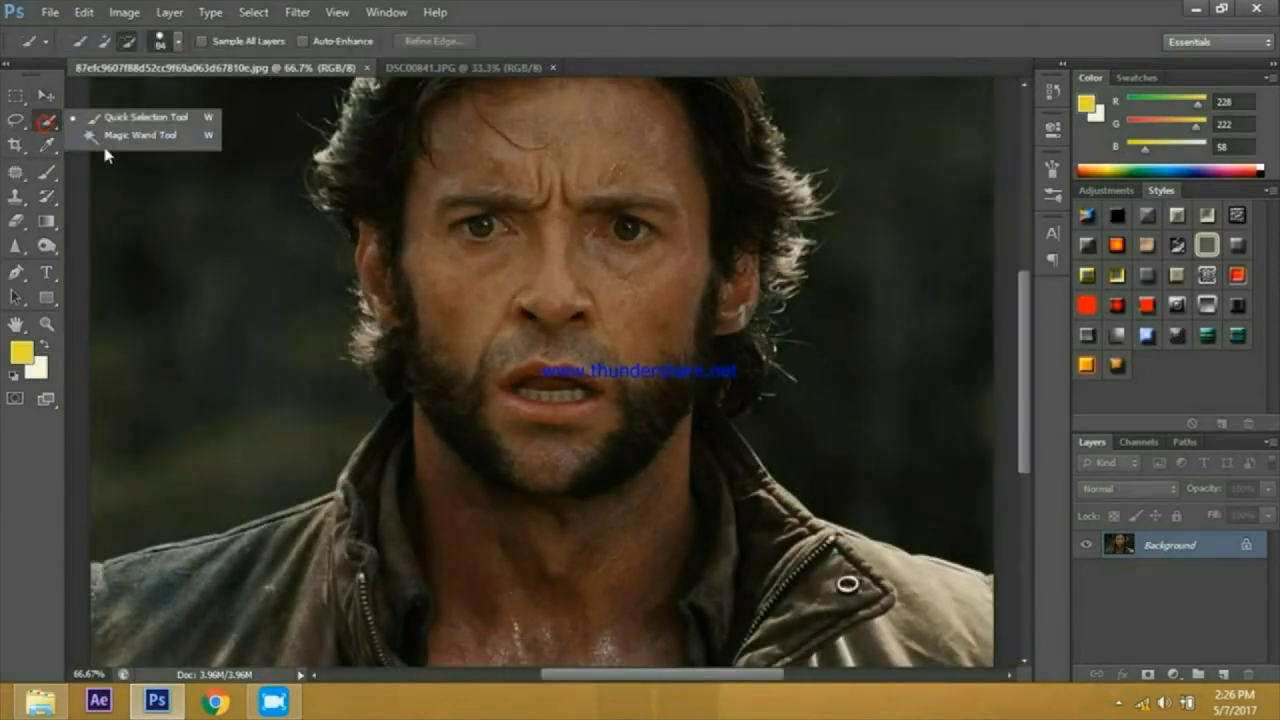
pyautogui.click(15, 119)
pyautogui.rightClick(15, 119)
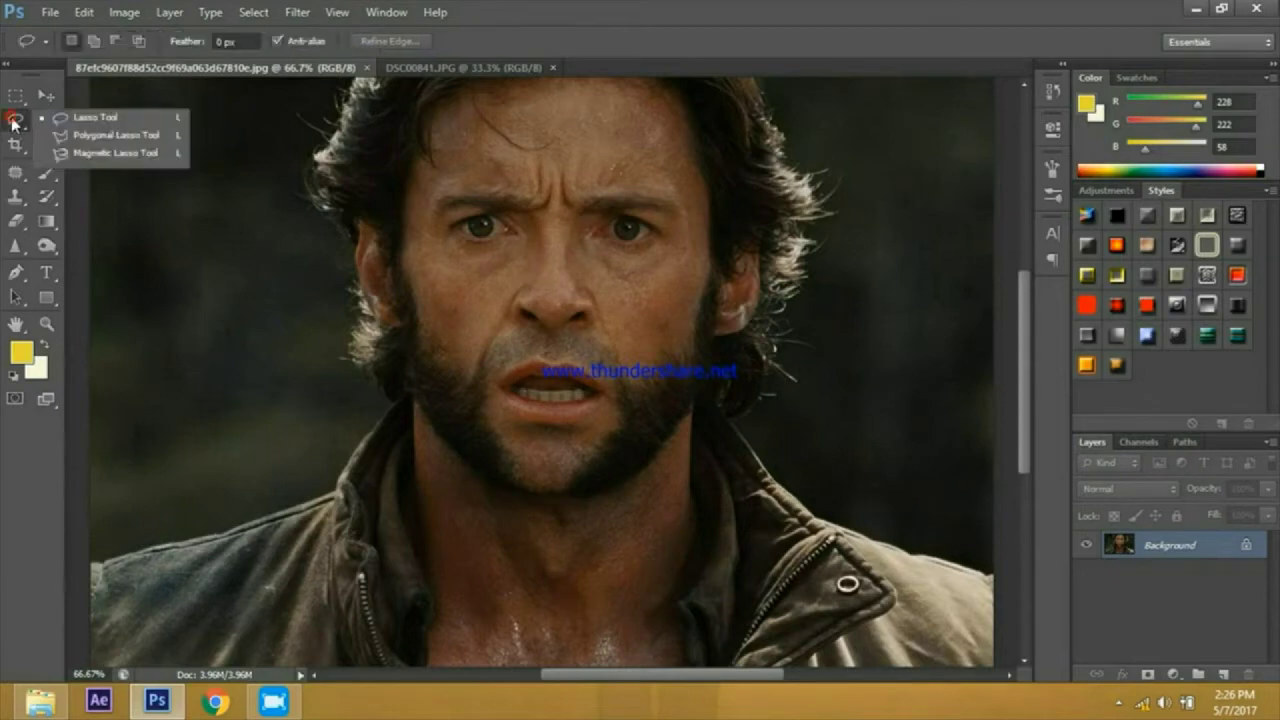
pyautogui.click(83, 155)
pyautogui.click(408, 273)
pyautogui.click(419, 331)
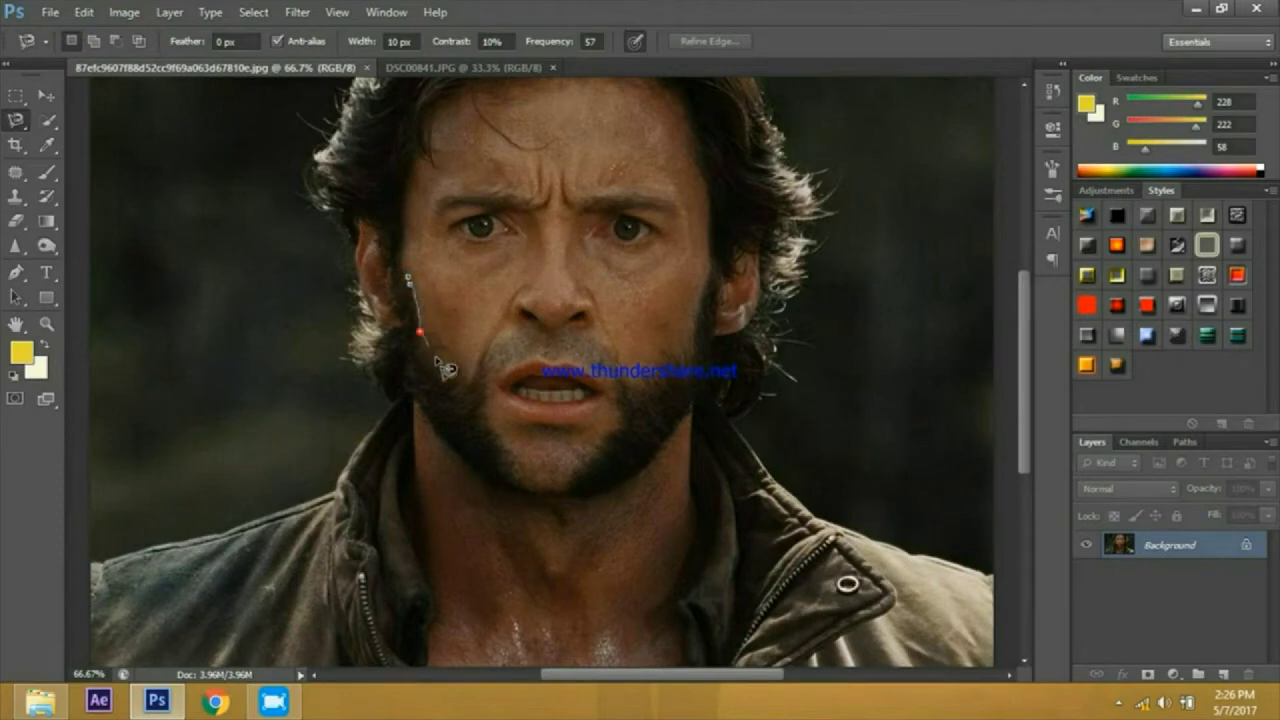
pyautogui.click(468, 390)
pyautogui.click(482, 367)
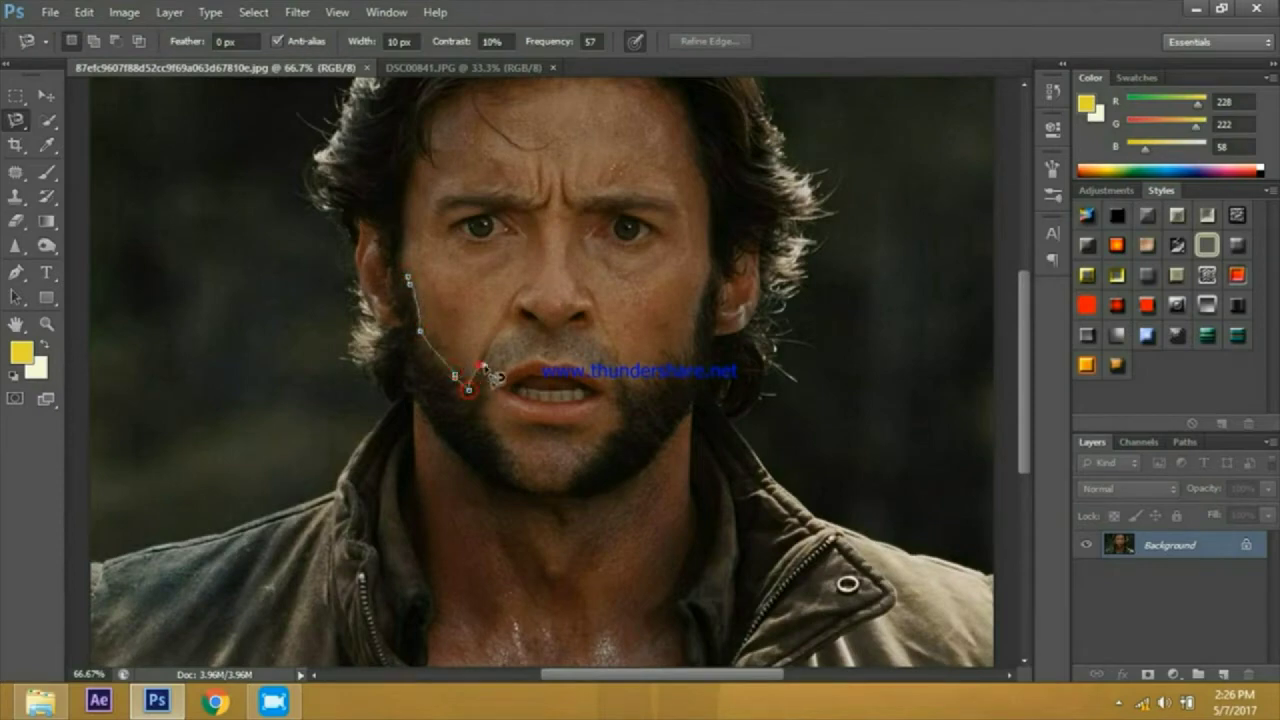
# Step: Continue the Magnetic Lasso outline along the beard's inner edge, around the mouth and chin and up to the opposite sideburn
pyautogui.scroll(1, 496, 378)
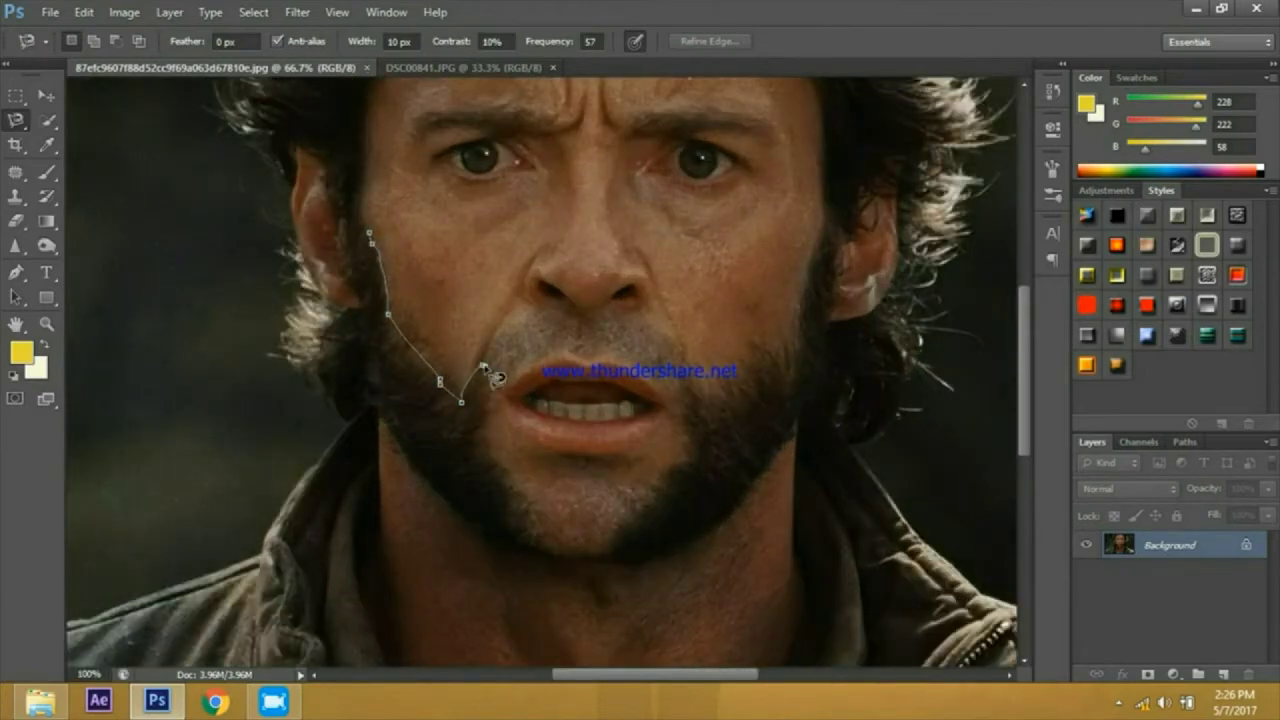
pyautogui.click(491, 394)
pyautogui.click(479, 441)
pyautogui.click(512, 500)
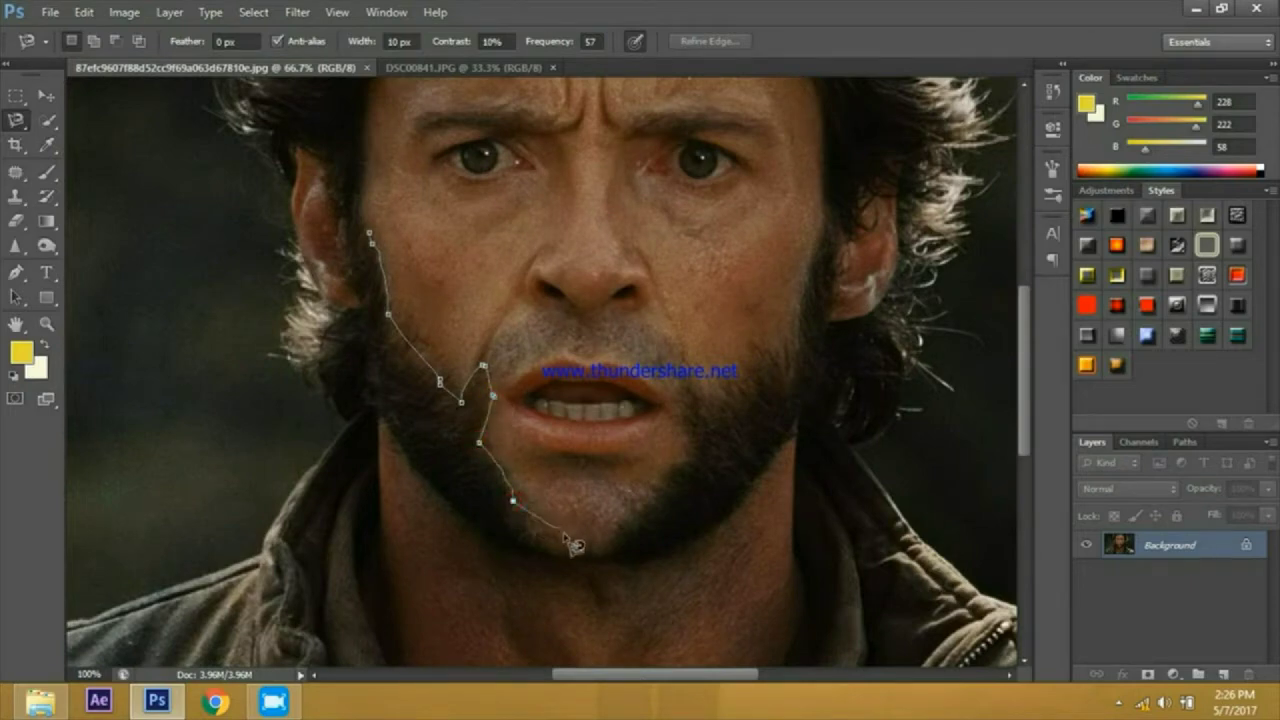
pyautogui.click(544, 537)
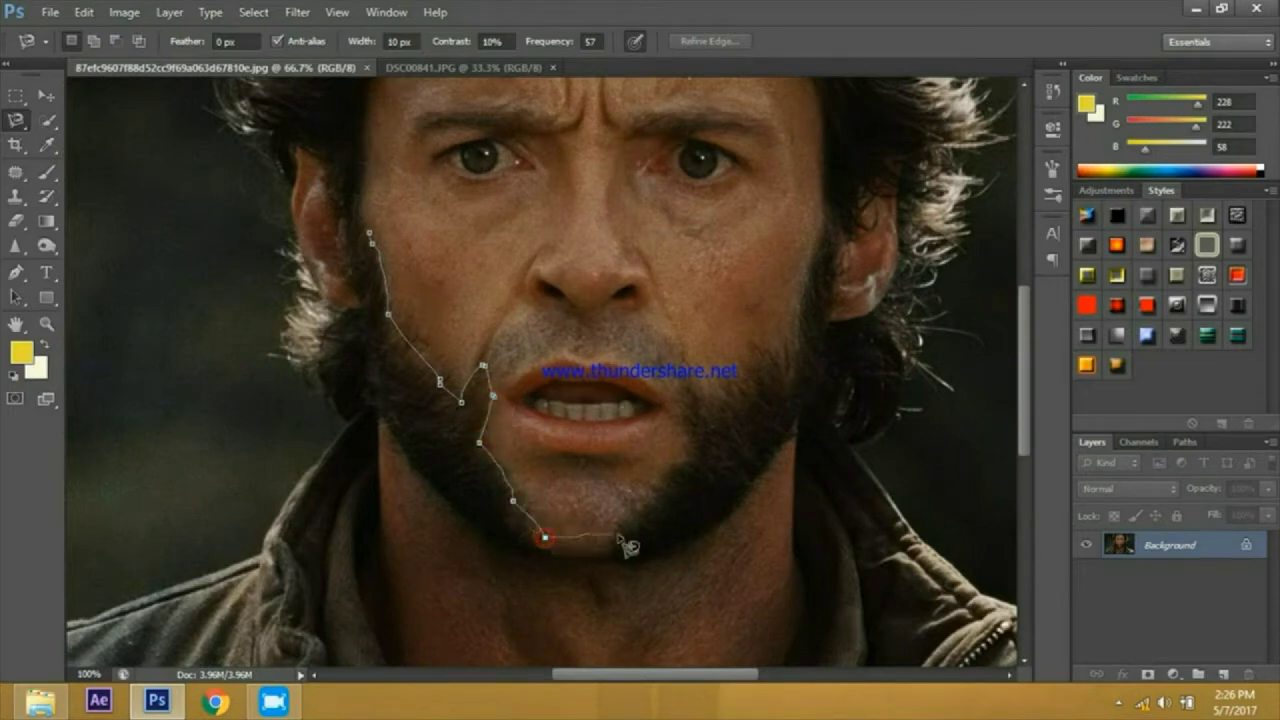
pyautogui.click(682, 458)
pyautogui.click(680, 395)
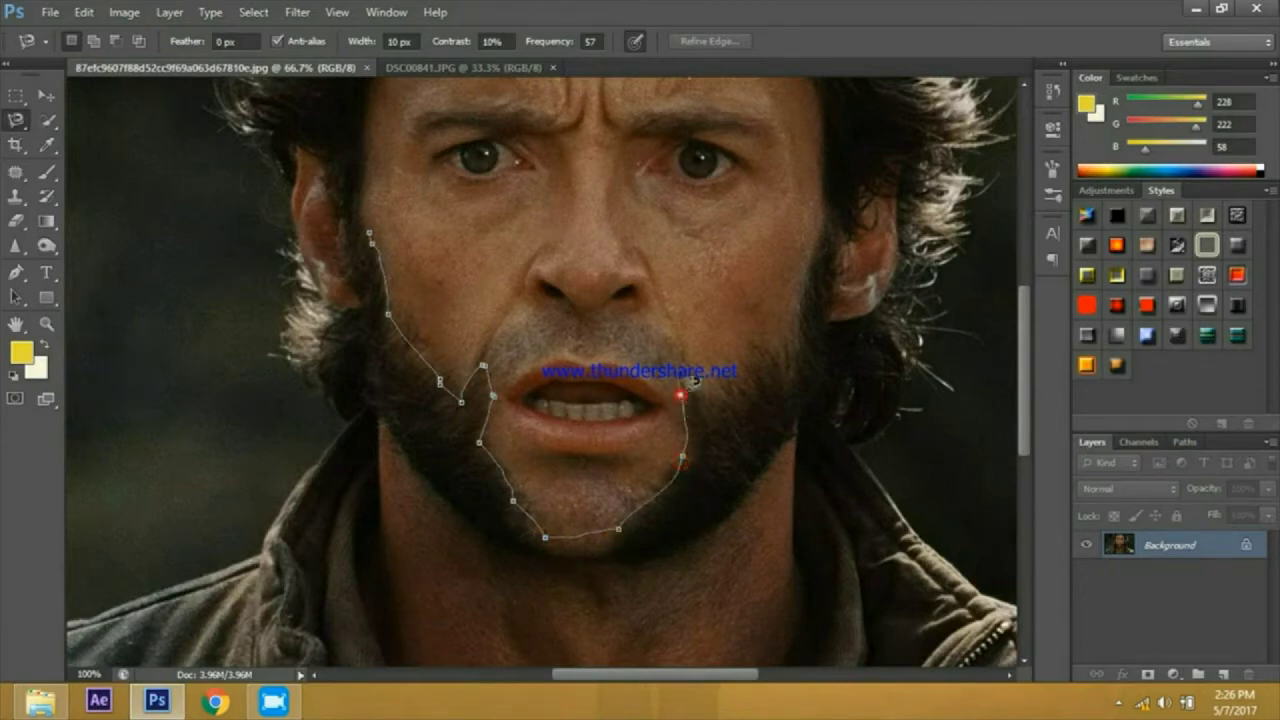
pyautogui.click(766, 351)
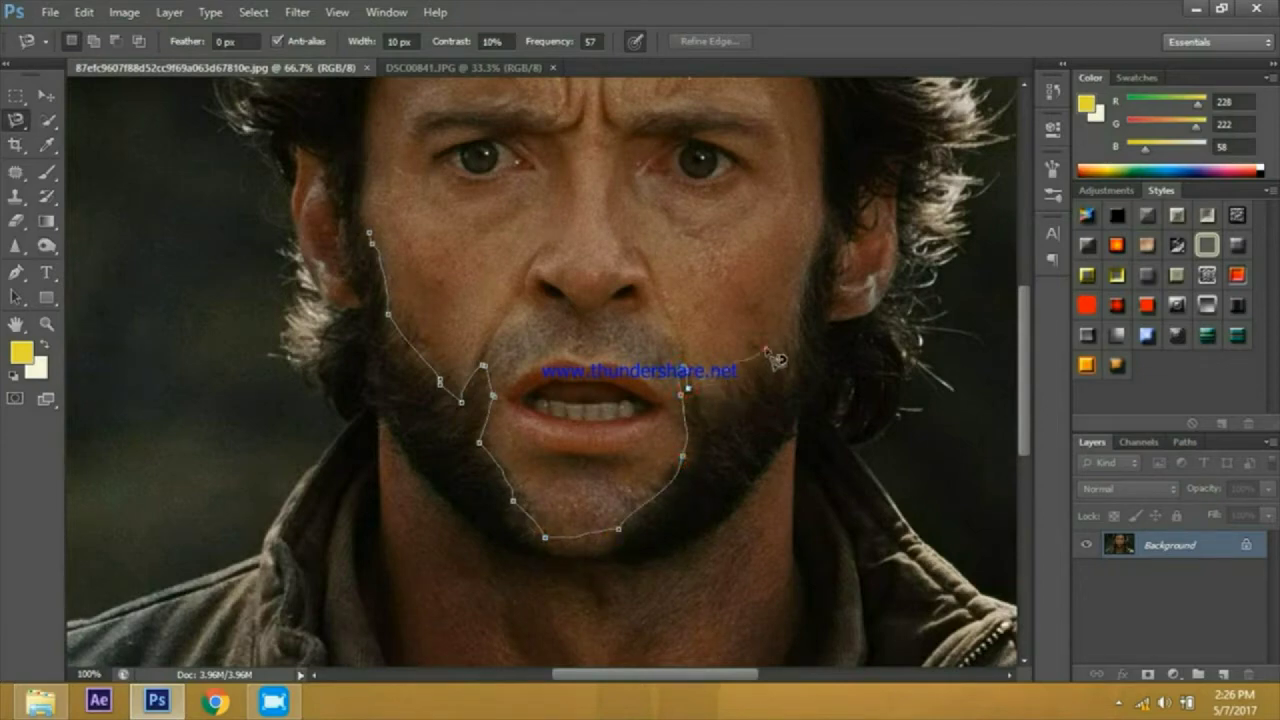
pyautogui.click(824, 213)
# Step: Trace the beard's outer edge along the jaw back to the first sideburn and close the Magnetic Lasso selection
pyautogui.click(836, 257)
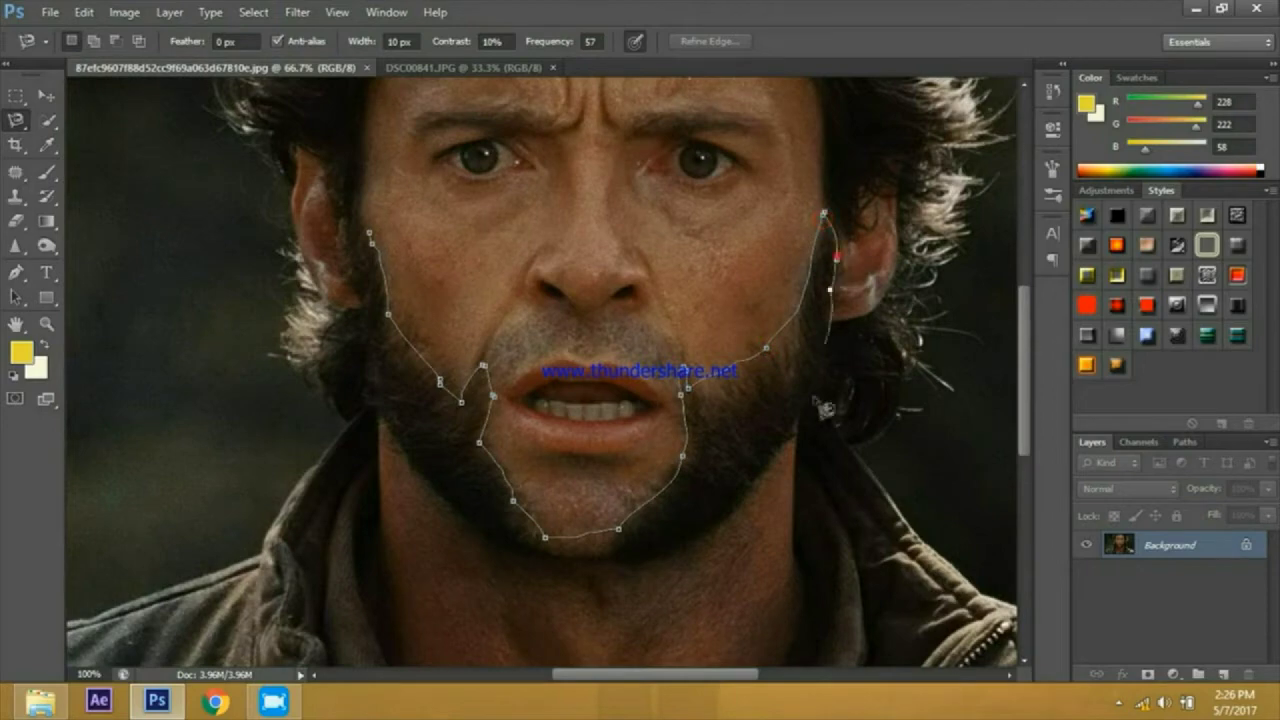
pyautogui.click(806, 420)
pyautogui.click(695, 541)
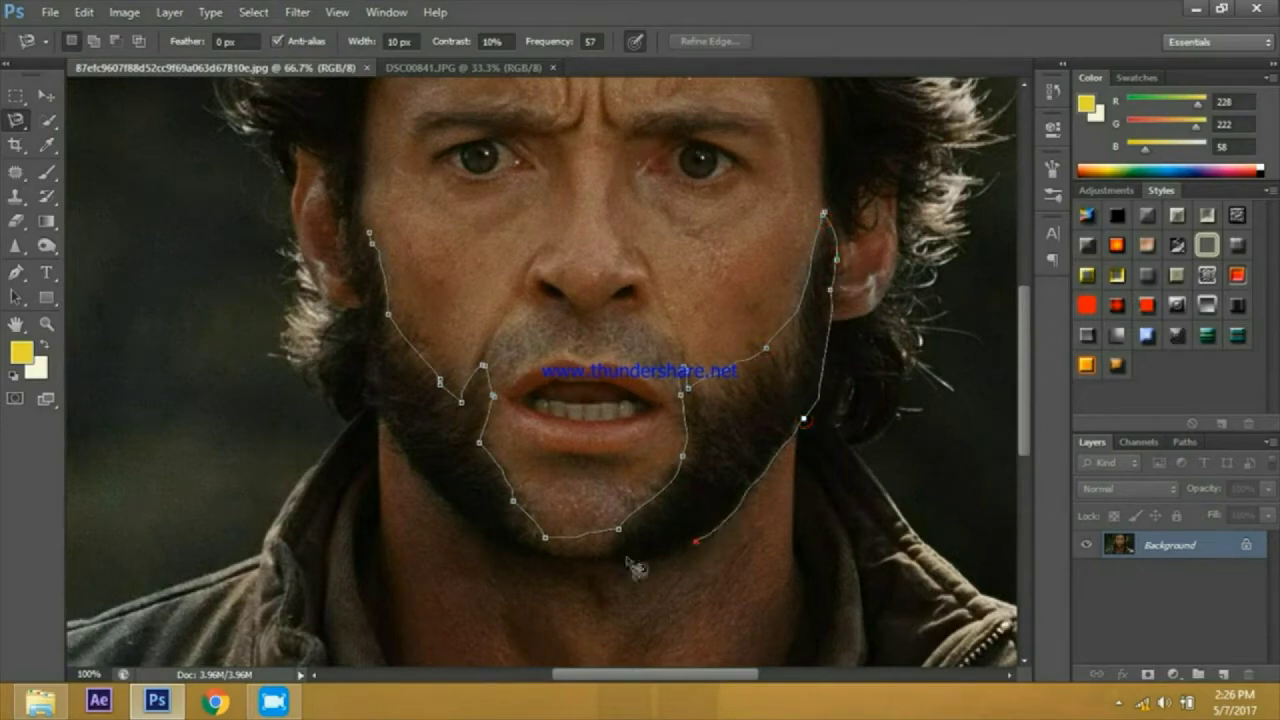
pyautogui.click(557, 565)
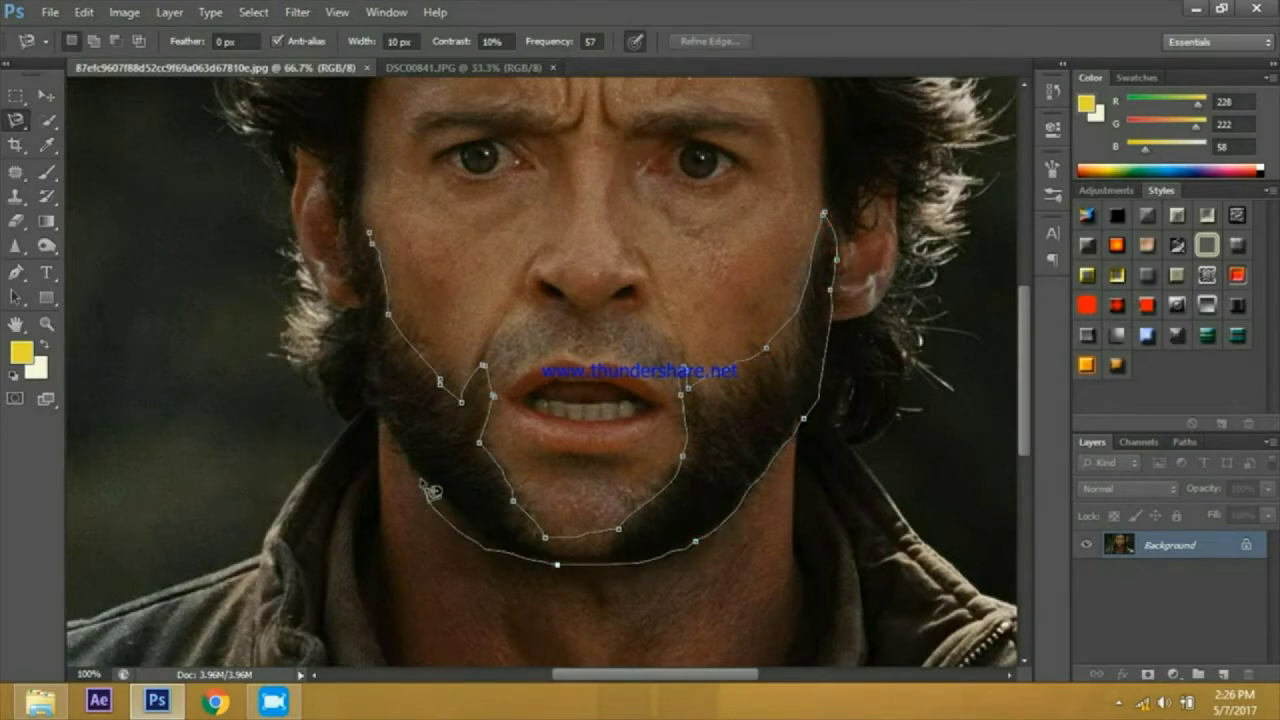
pyautogui.press('BackSpace')
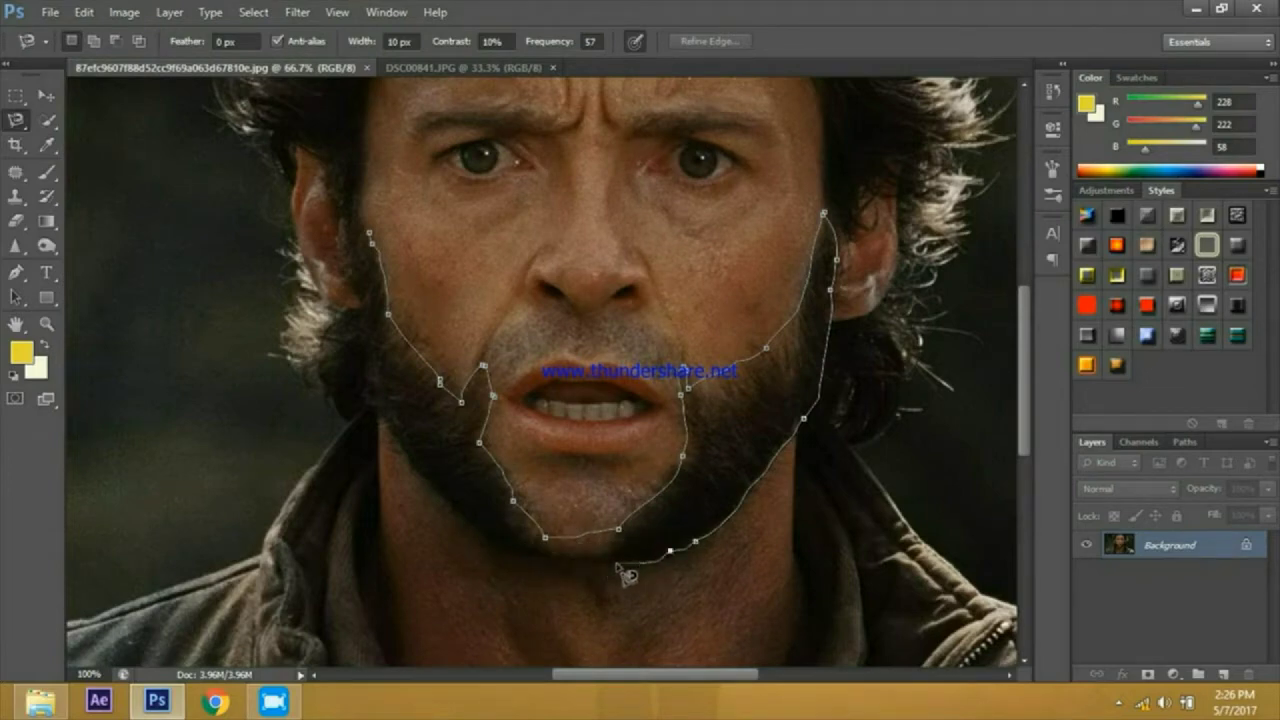
pyautogui.click(616, 563)
pyautogui.click(528, 554)
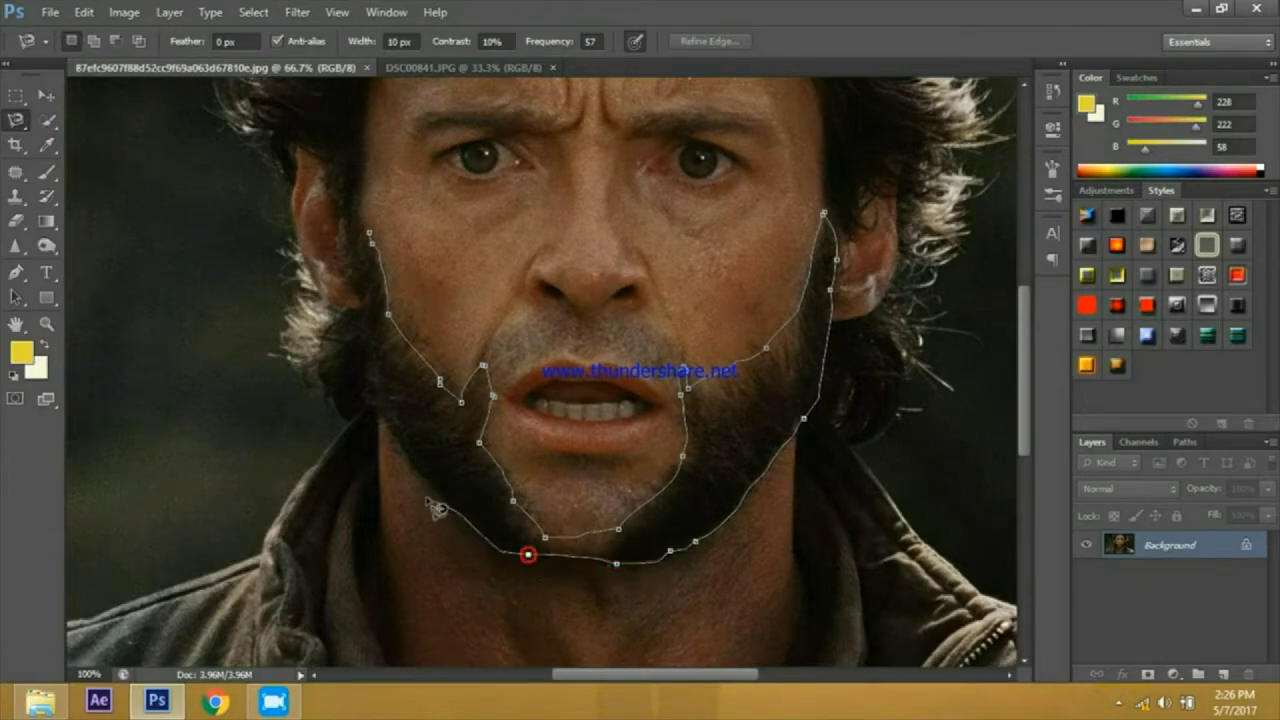
pyautogui.click(378, 387)
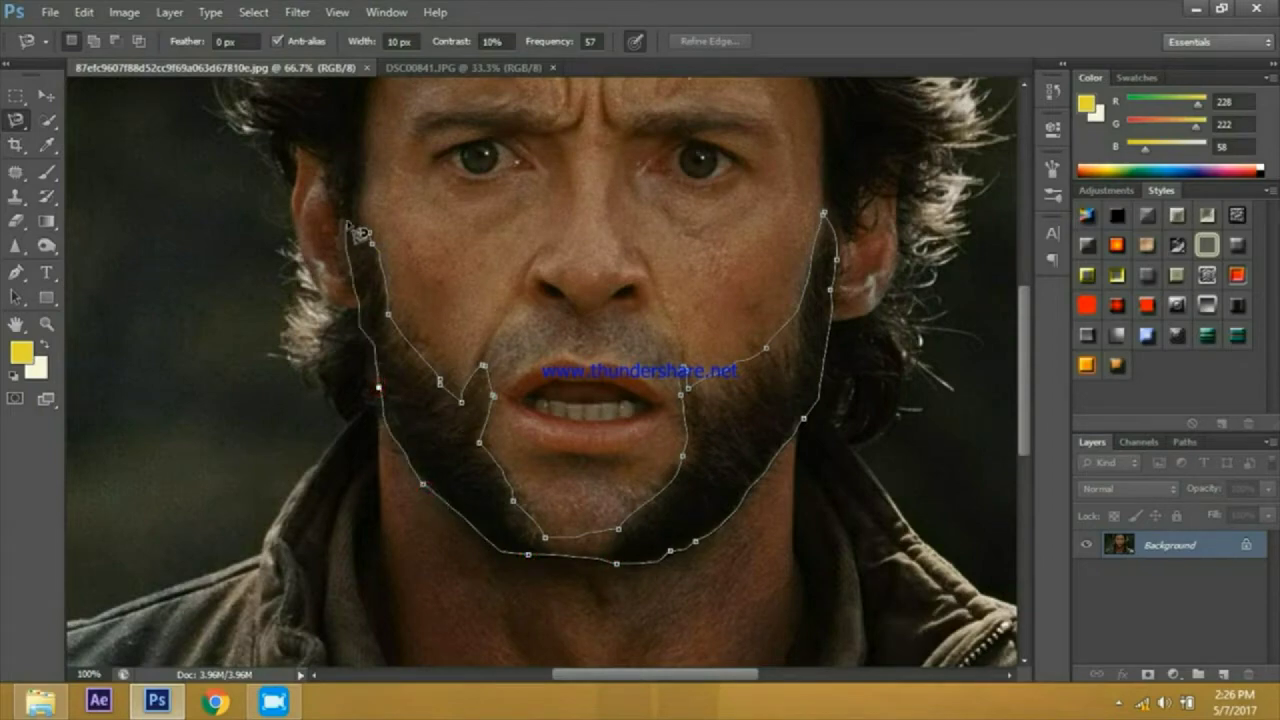
pyautogui.click(372, 243)
pyautogui.doubleClick(385, 253)
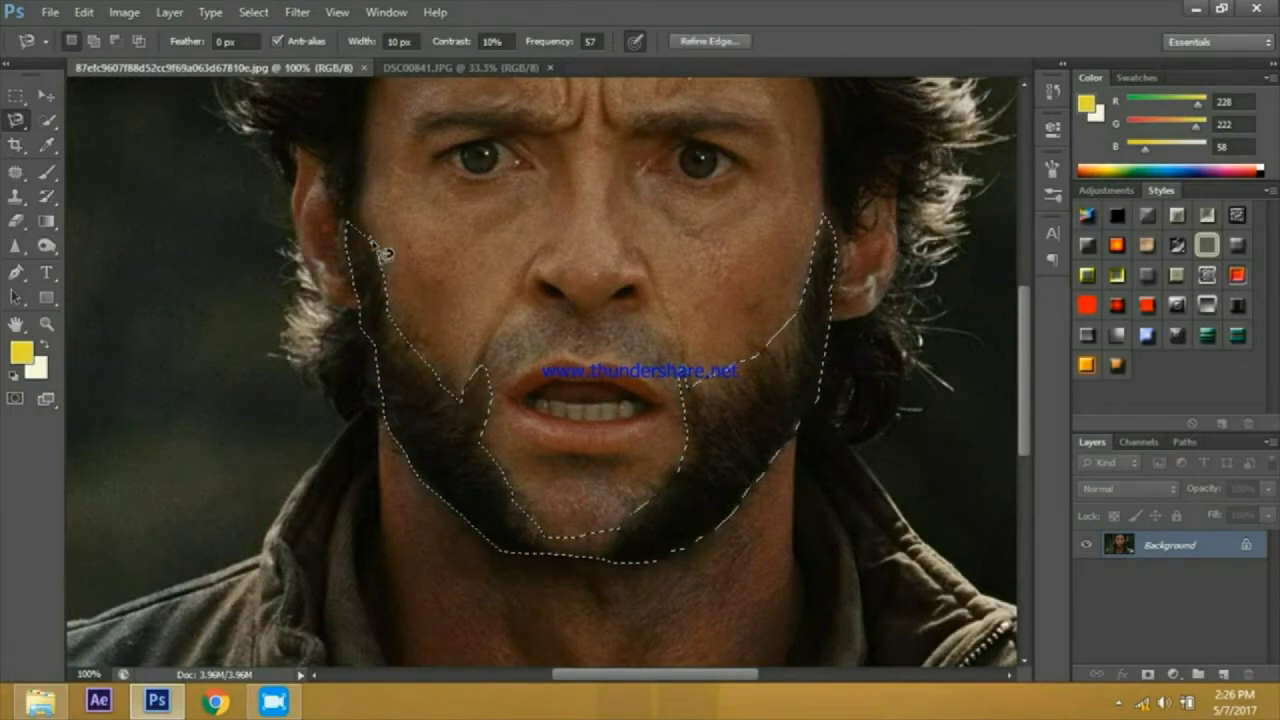
# Step: Move the selected beard onto the face in DSC00841.JPG and rotate it about 19.45 degrees clockwise
pyautogui.click(44, 95)
pyautogui.moveTo(422, 423); pyautogui.dragTo(380, 84)
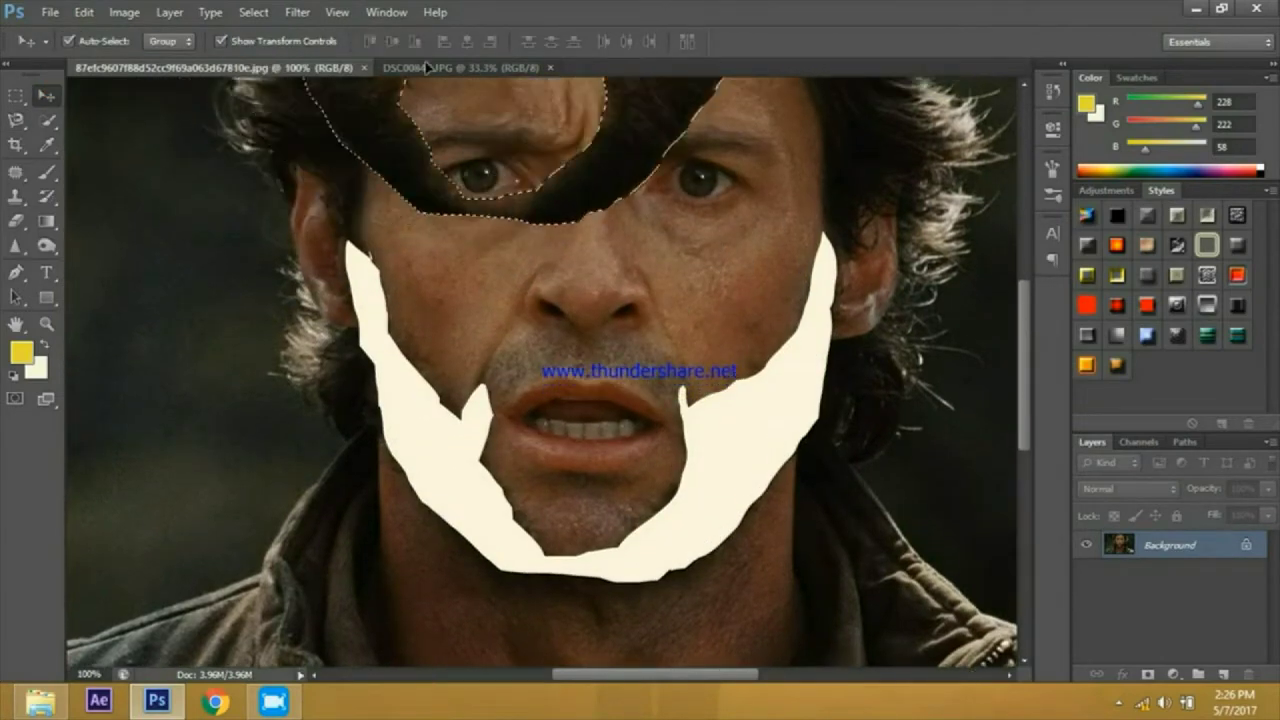
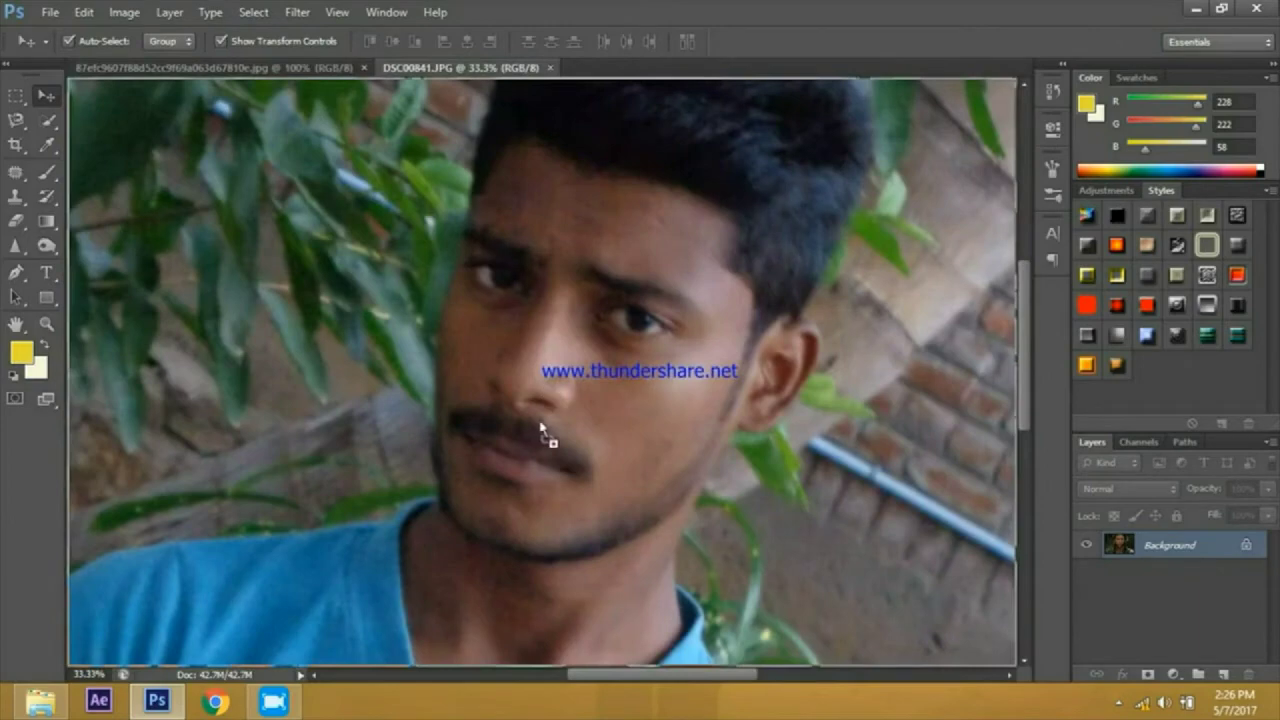
pyautogui.moveTo(628, 455); pyautogui.dragTo(587, 469)
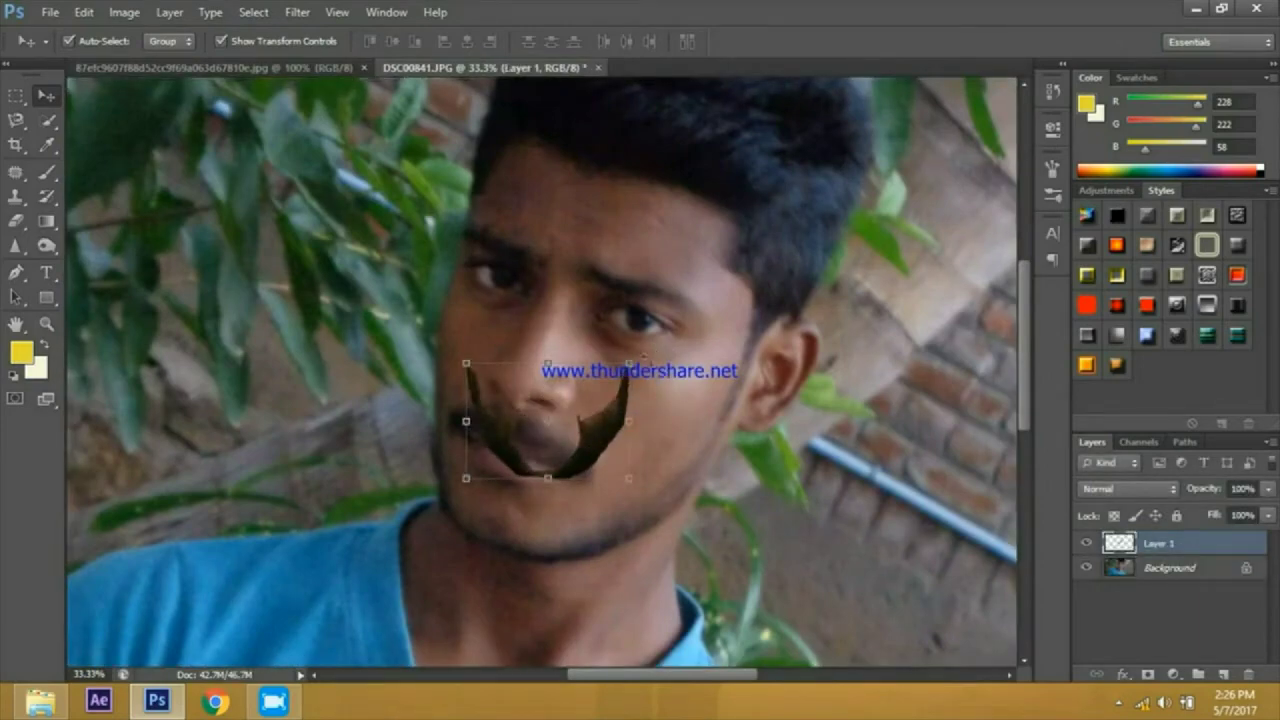
pyautogui.moveTo(645, 352); pyautogui.dragTo(714, 378)
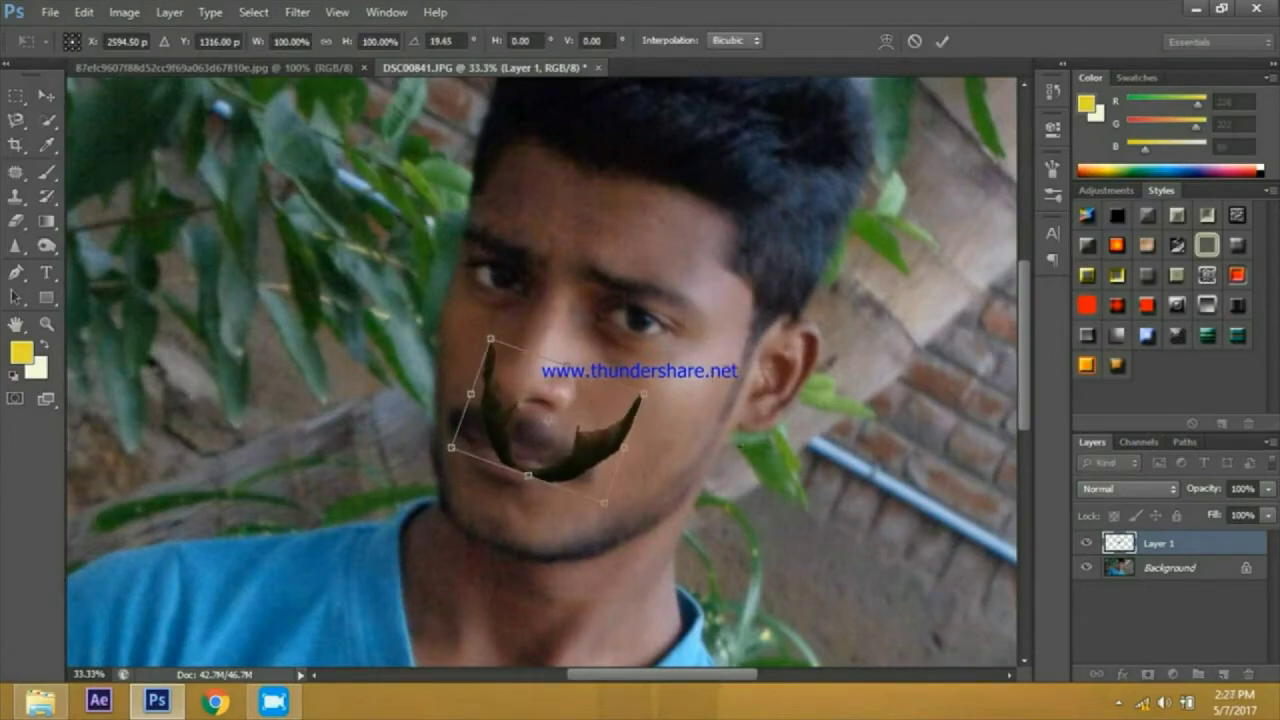
pyautogui.click(941, 41)
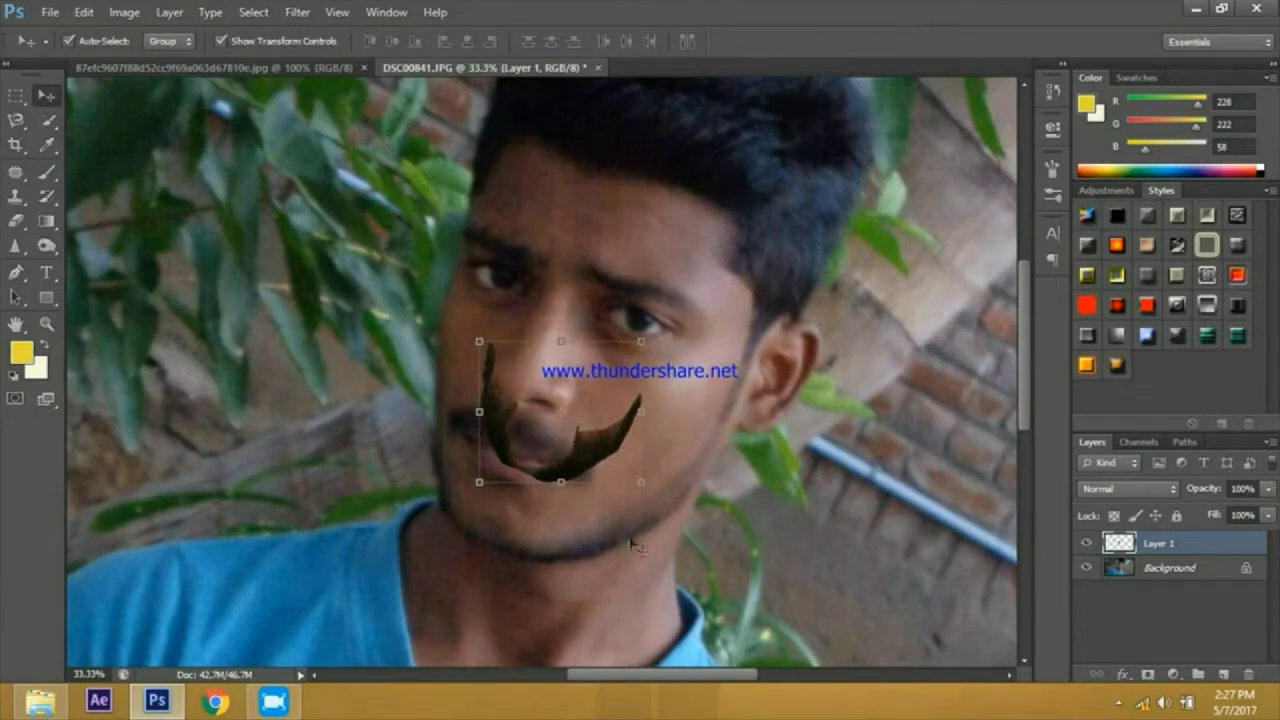
# Step: Select the left part of the beard on Layer 1 with a rectangular marquee and delete it
pyautogui.click(15, 96)
pyautogui.moveTo(441, 300); pyautogui.dragTo(527, 503)
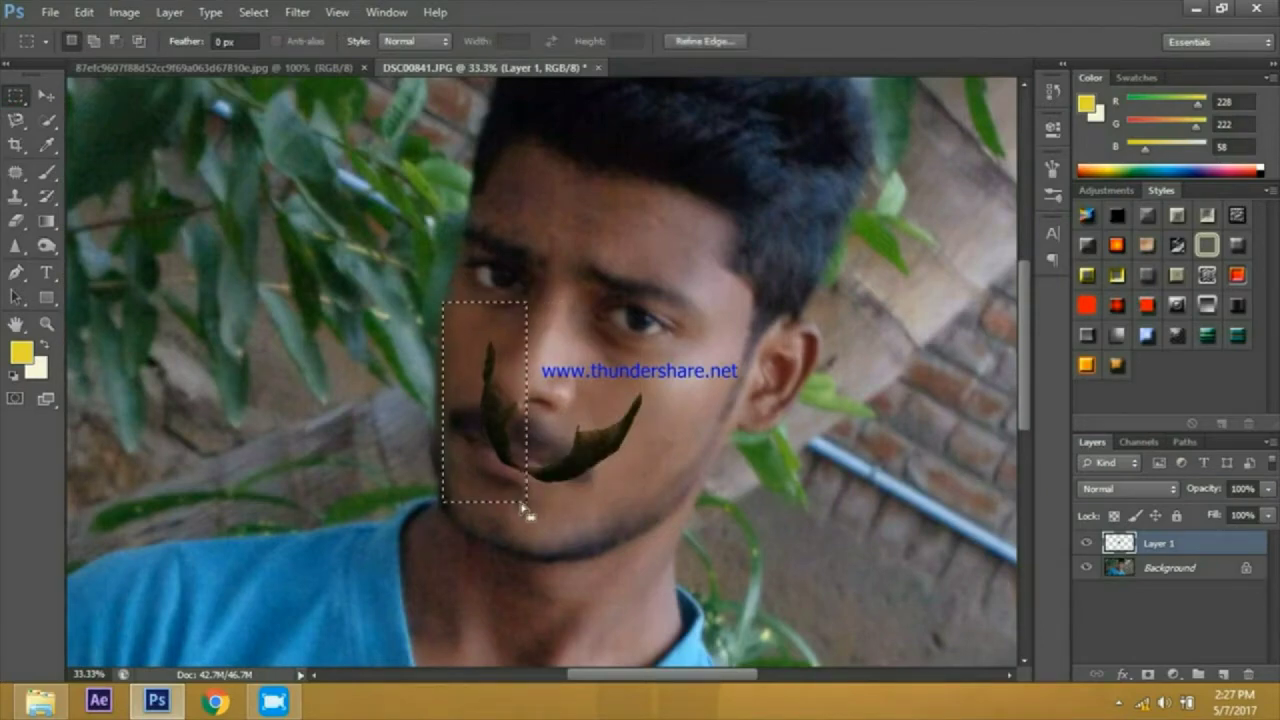
pyautogui.press('Delete')
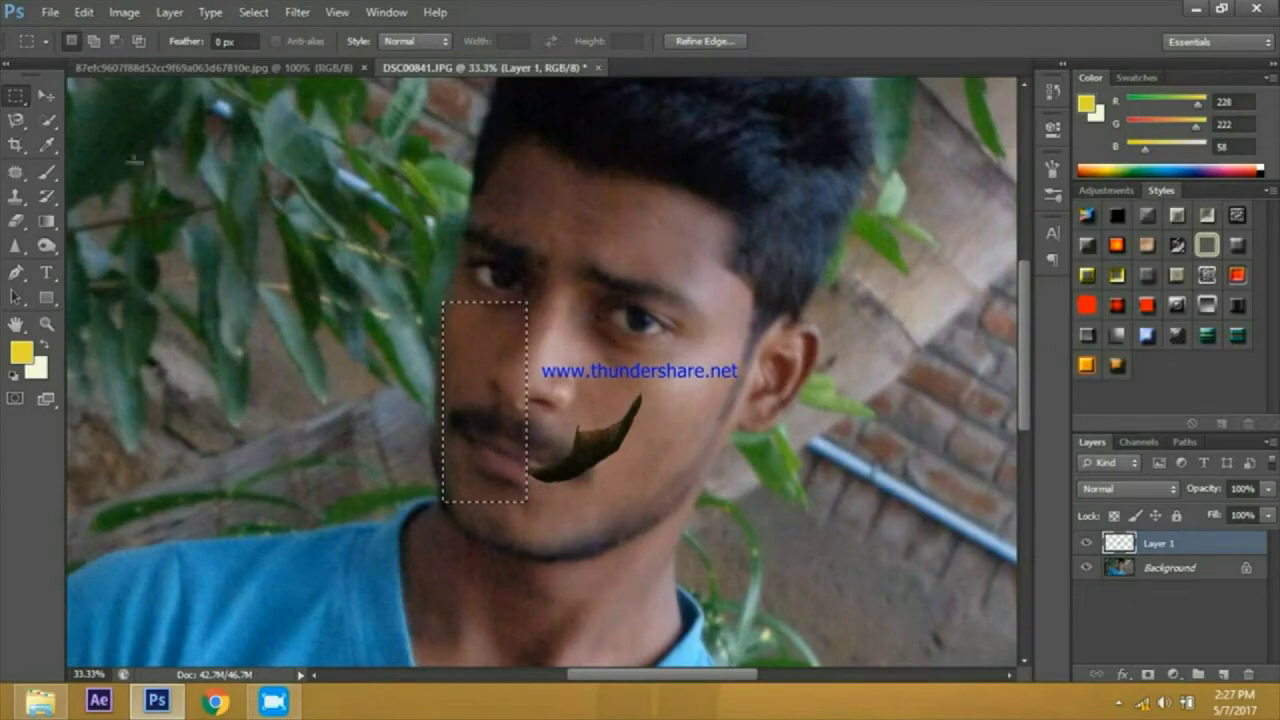
# Step: Deselect, then enlarge the remaining beard piece on Layer 1 to roughly double size and fit it along the jaw below the ear
pyautogui.click(268, 198)
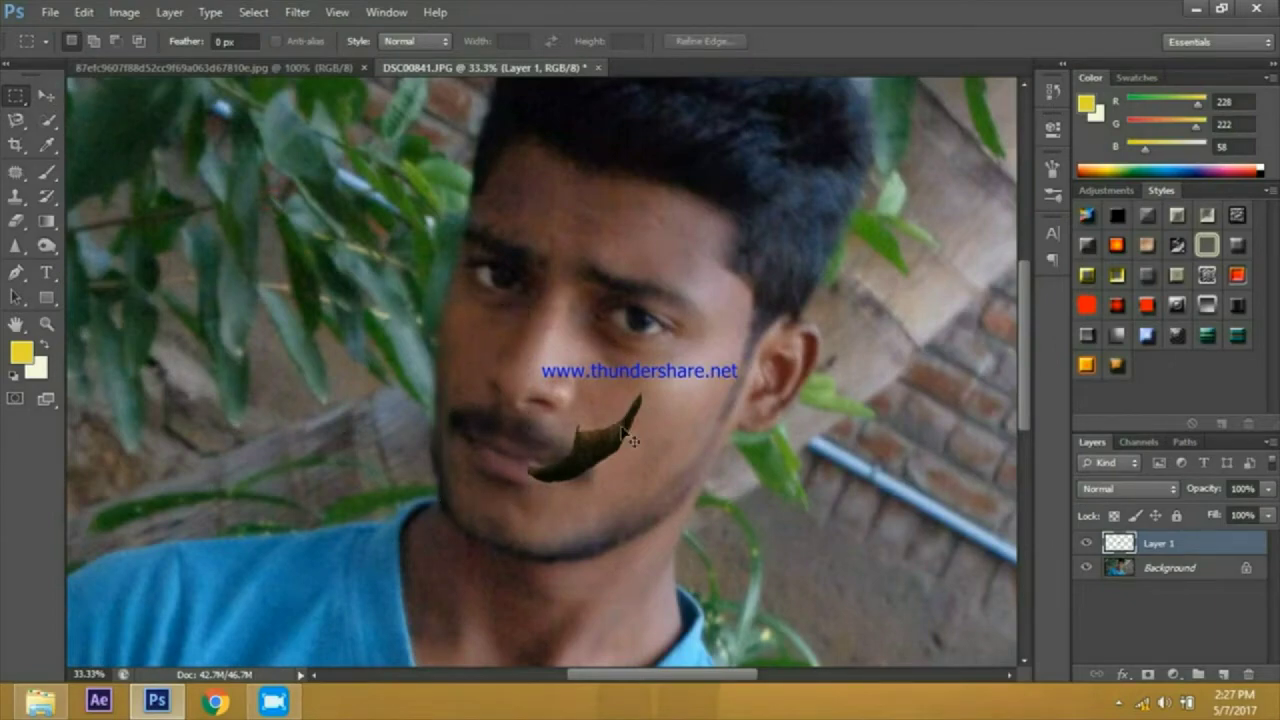
pyautogui.hotkey('ctrl', 't')
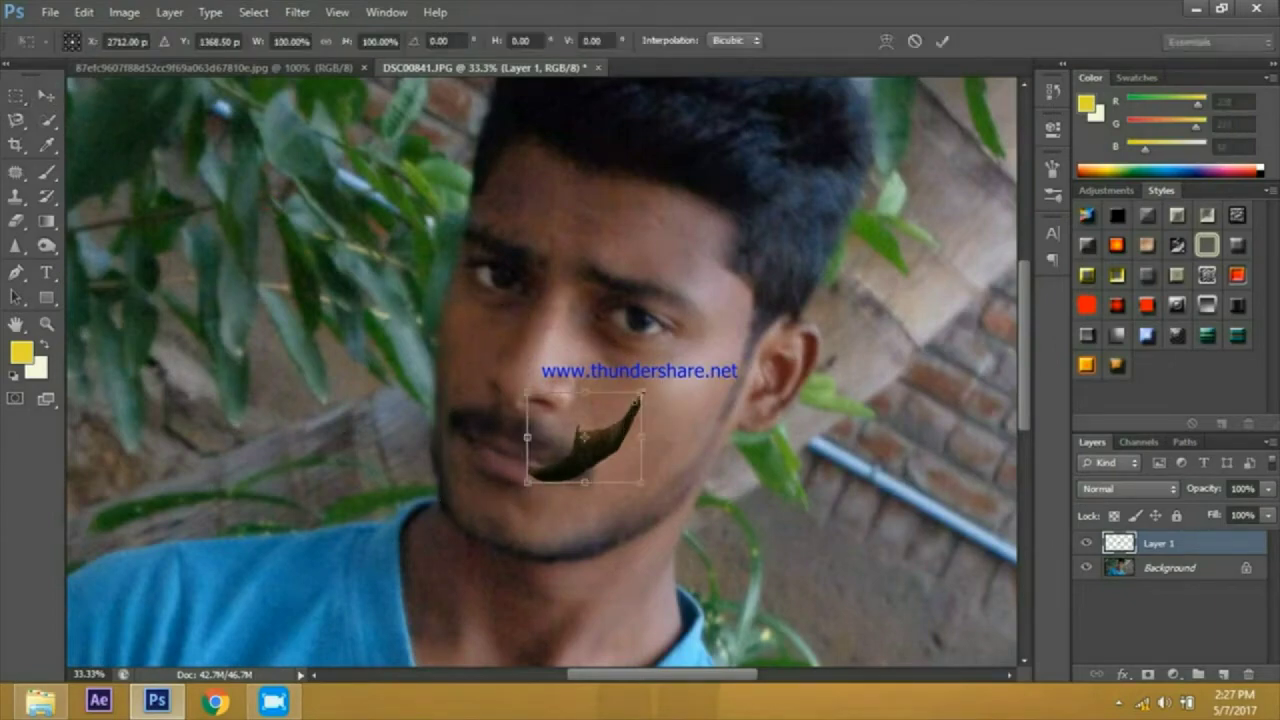
pyautogui.moveTo(642, 395); pyautogui.dragTo(790, 226)
pyautogui.moveTo(700, 362); pyautogui.dragTo(660, 443)
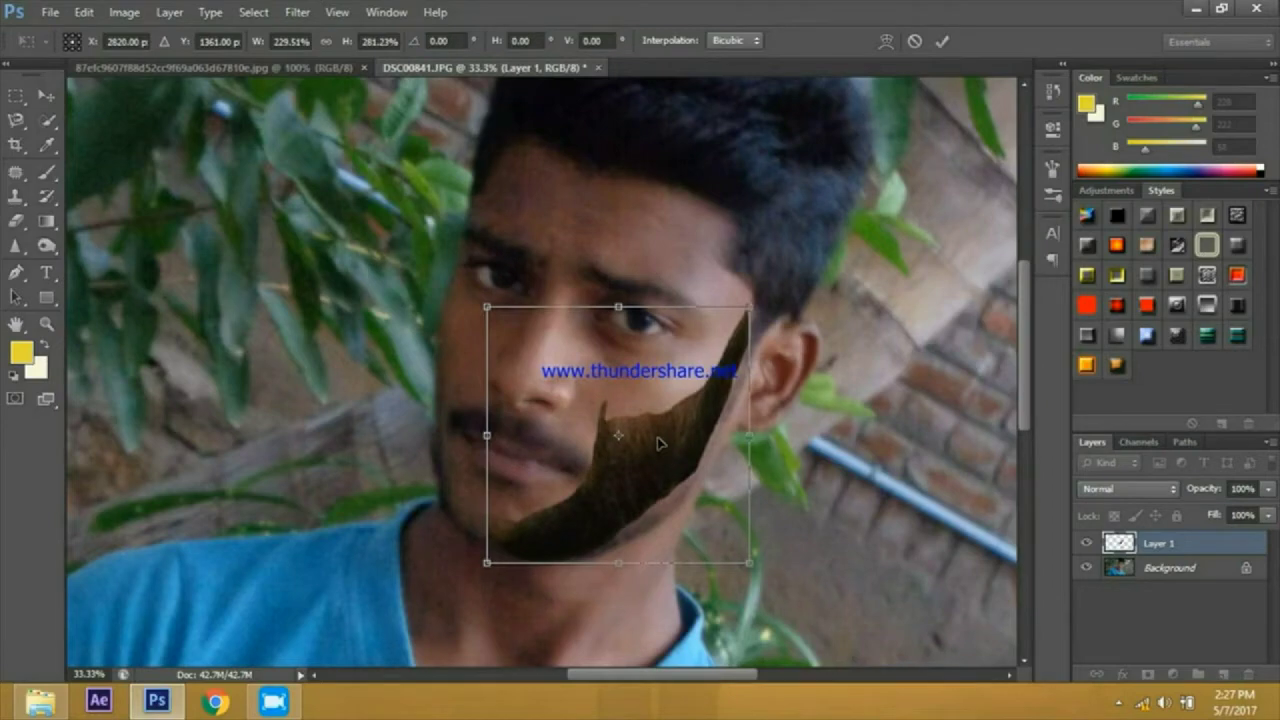
pyautogui.moveTo(757, 310); pyautogui.dragTo(730, 388)
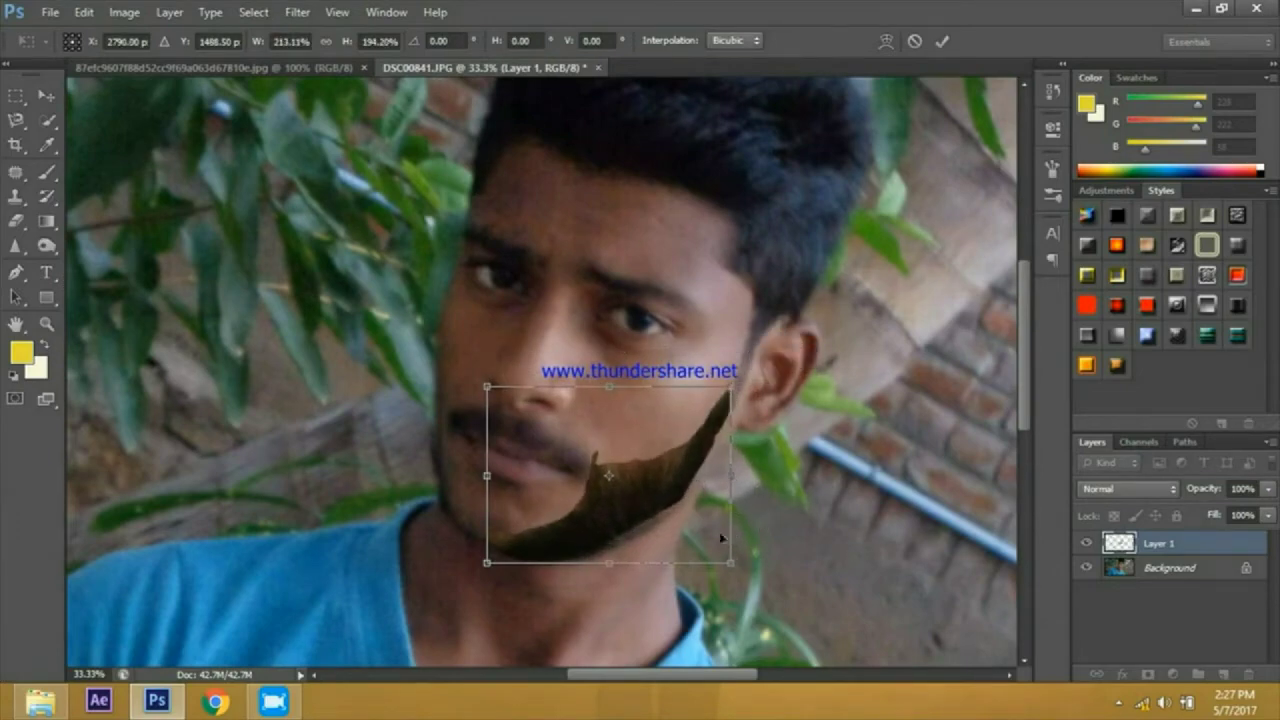
pyautogui.moveTo(733, 562); pyautogui.dragTo(735, 566)
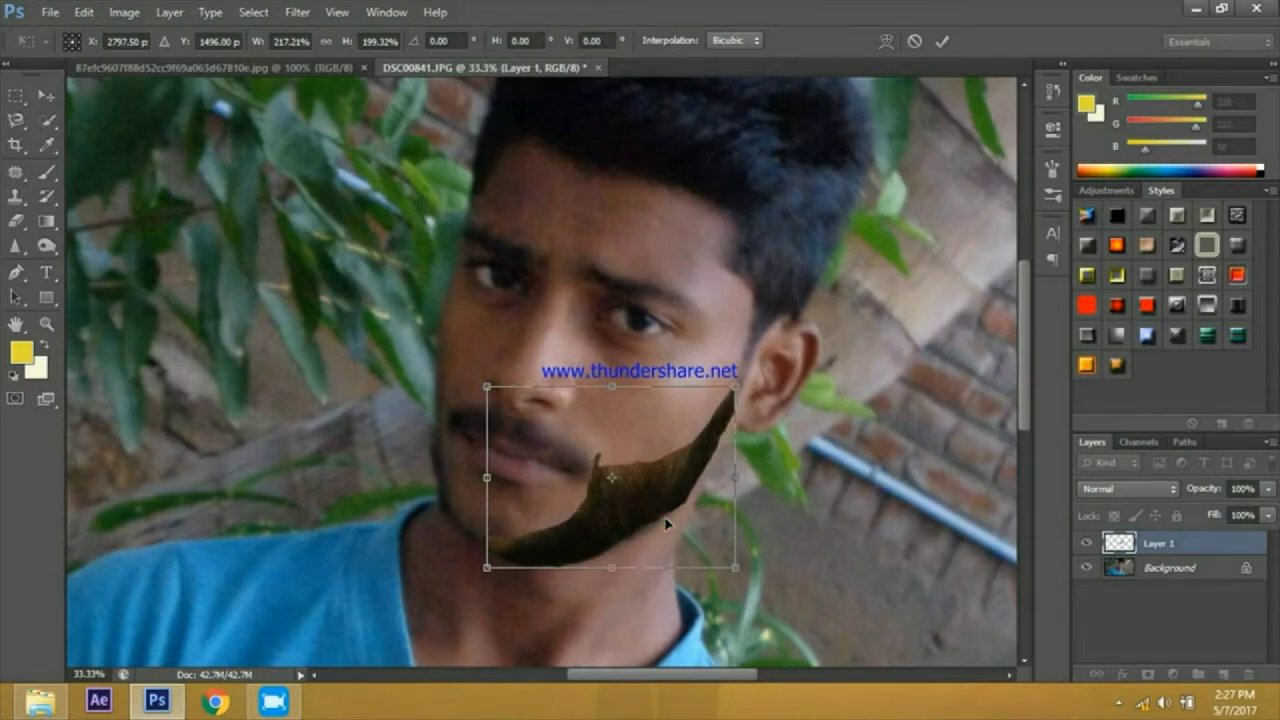
pyautogui.moveTo(486, 386); pyautogui.dragTo(499, 399)
pyautogui.moveTo(685, 486); pyautogui.dragTo(688, 484)
pyautogui.click(943, 42)
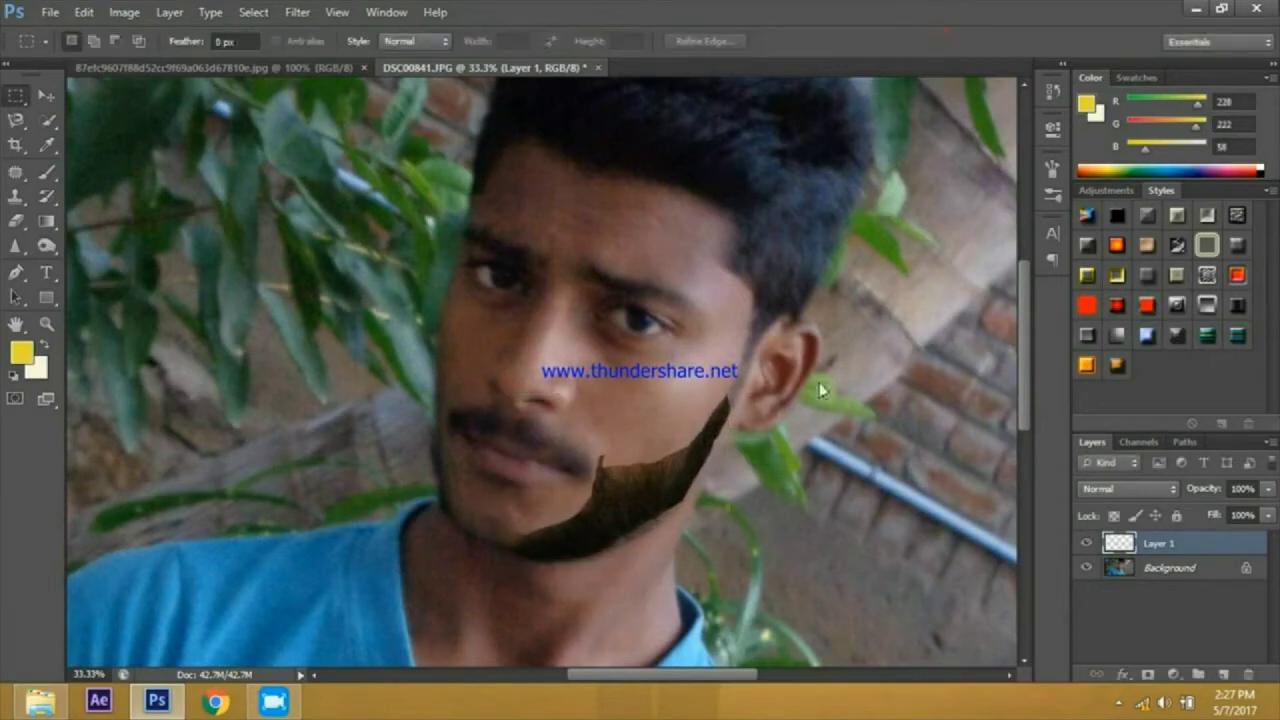
# Step: Examine how the resized beard fits the jaw, both in the whole photo and close up
pyautogui.hotkey('ctrl', '-')
pyautogui.hotkey('ctrl', '-')
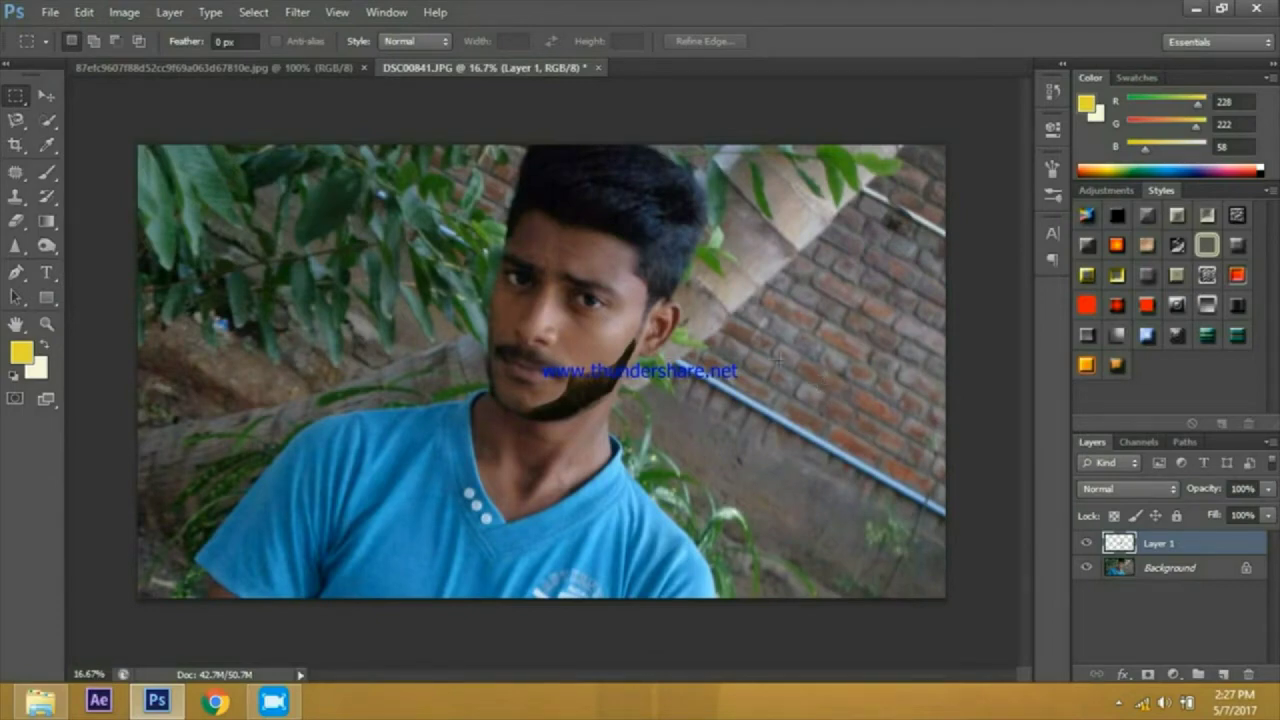
pyautogui.hotkey('ctrl', '+')
pyautogui.hotkey('ctrl', '+')
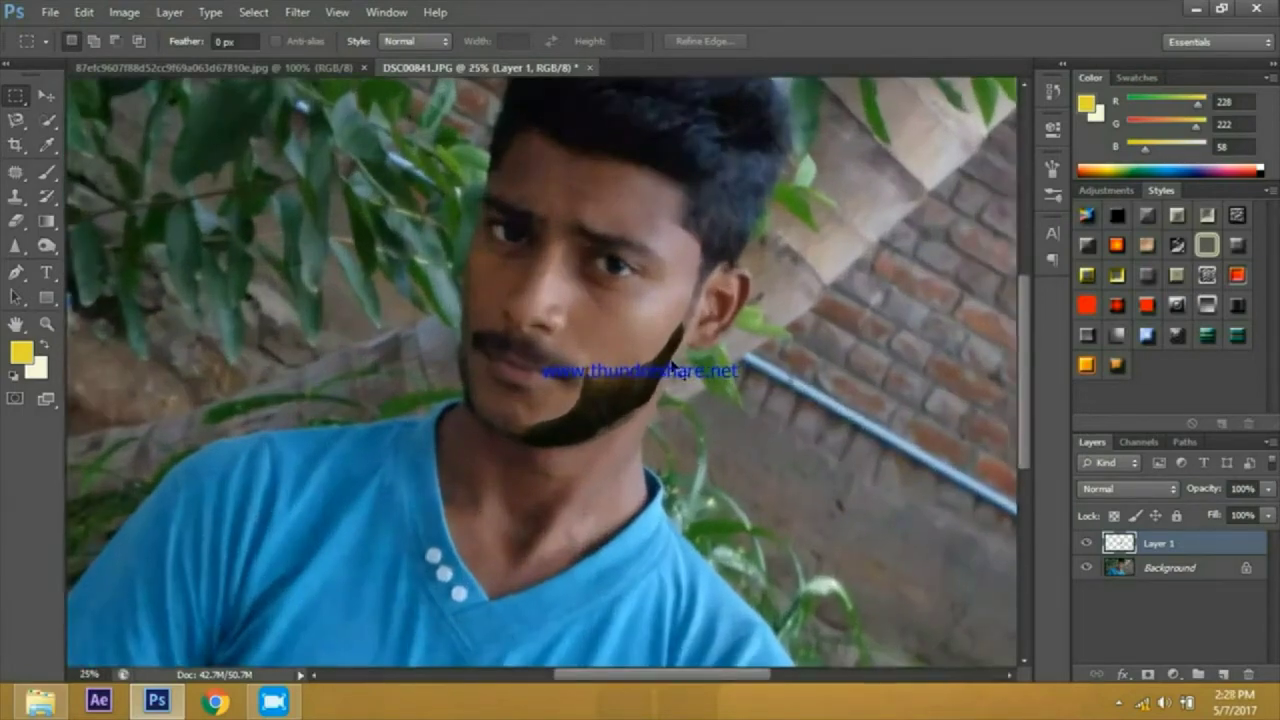
pyautogui.hotkey('ctrl', '+')
pyautogui.hotkey('ctrl', '-')
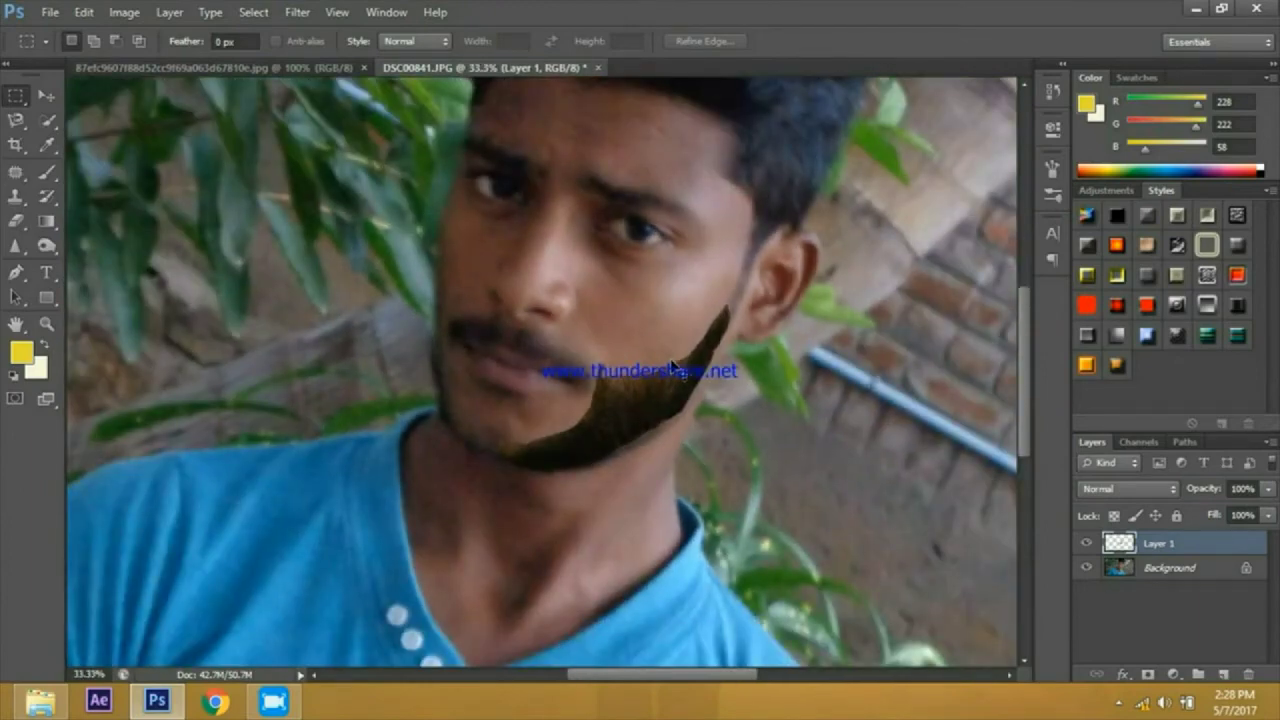
pyautogui.hotkey('ctrl', '+')
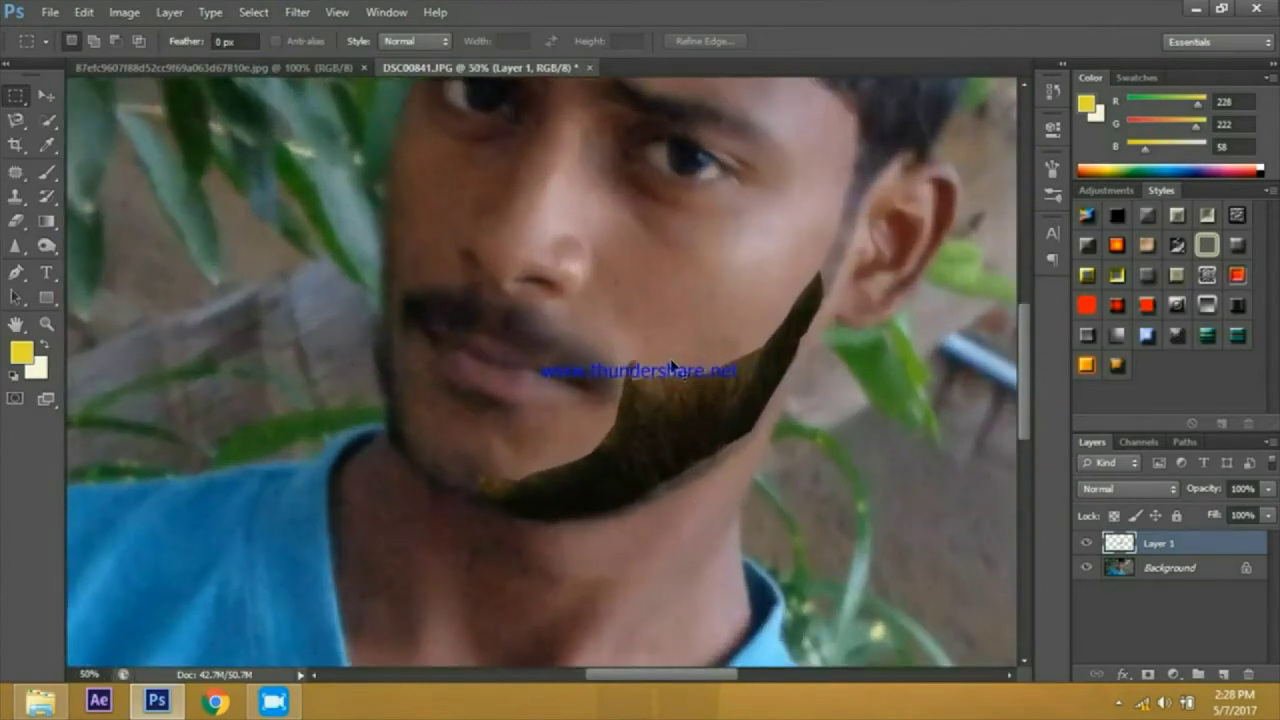
pyautogui.hotkey('ctrl', '-')
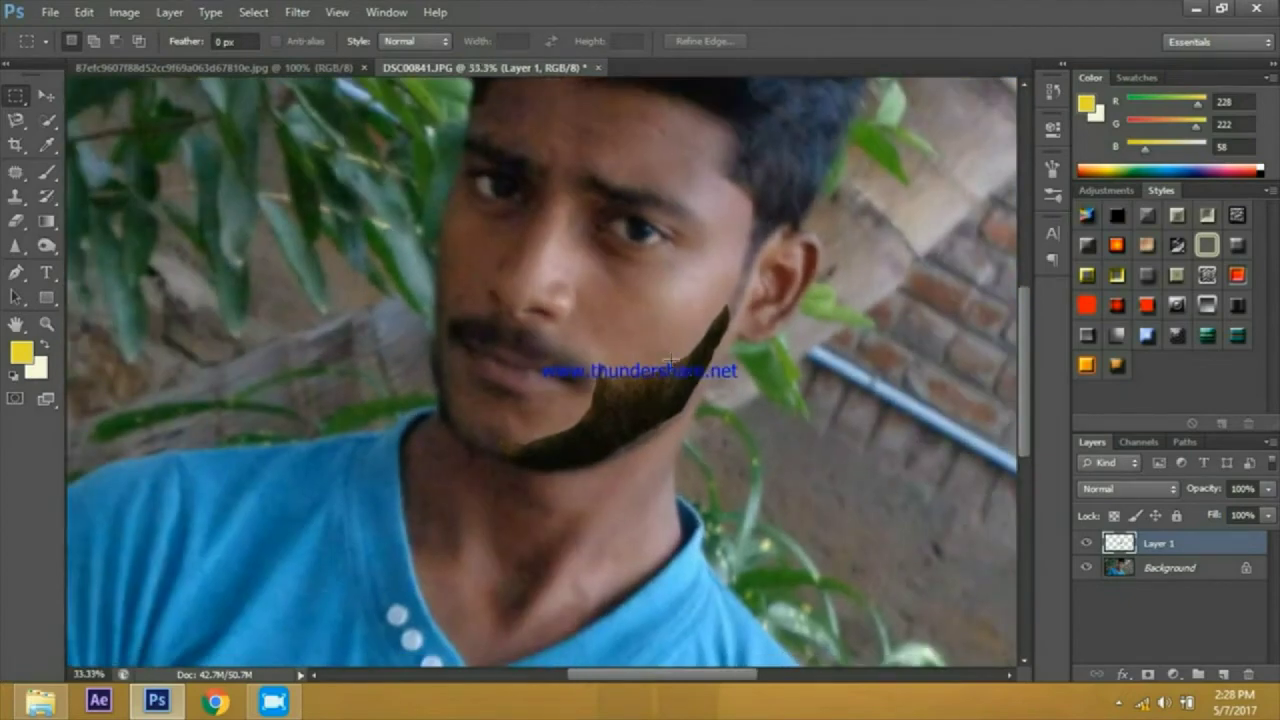
# Step: Set up the Eraser with a soft round brush at 288 px
pyautogui.click(18, 224)
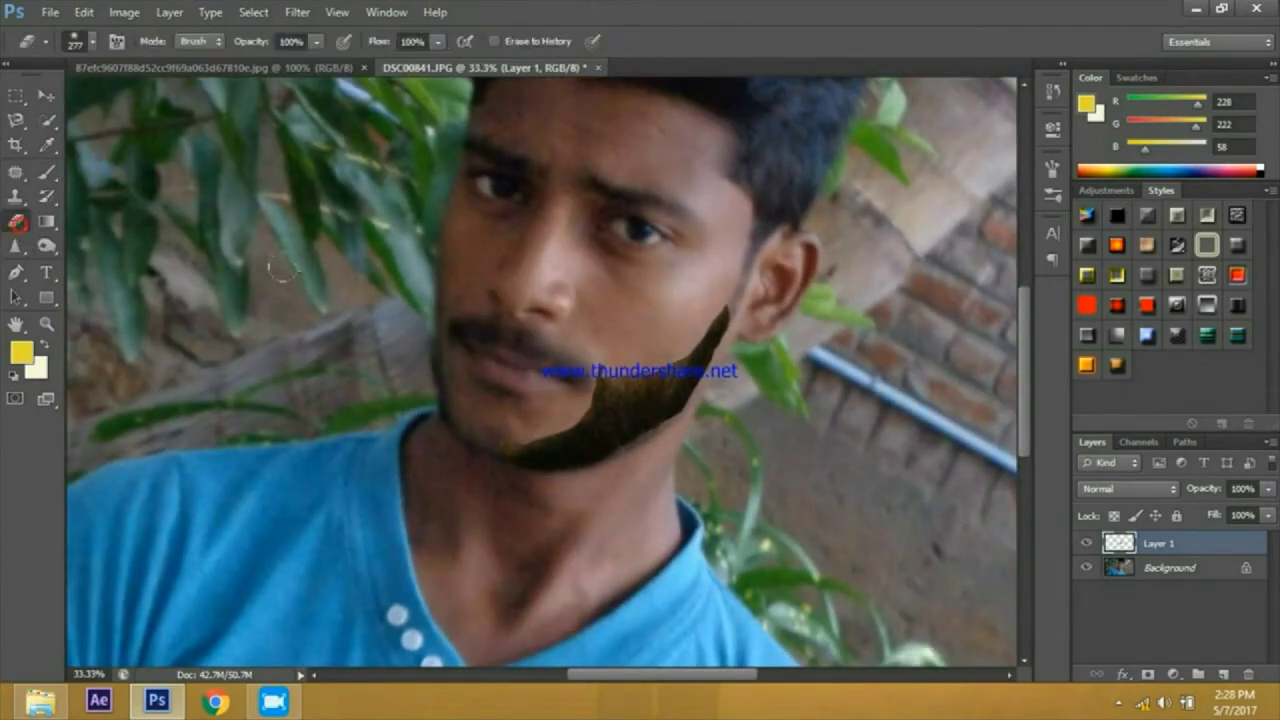
pyautogui.click(97, 40)
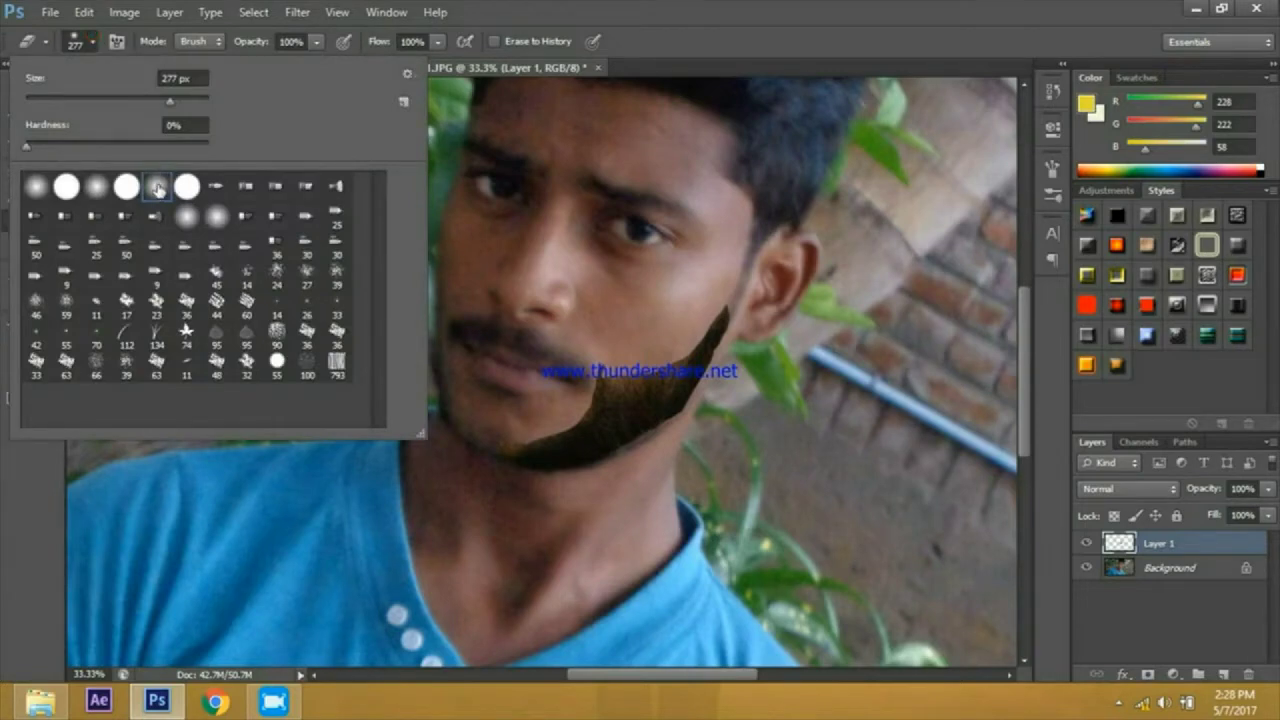
pyautogui.moveTo(170, 104); pyautogui.dragTo(171, 104)
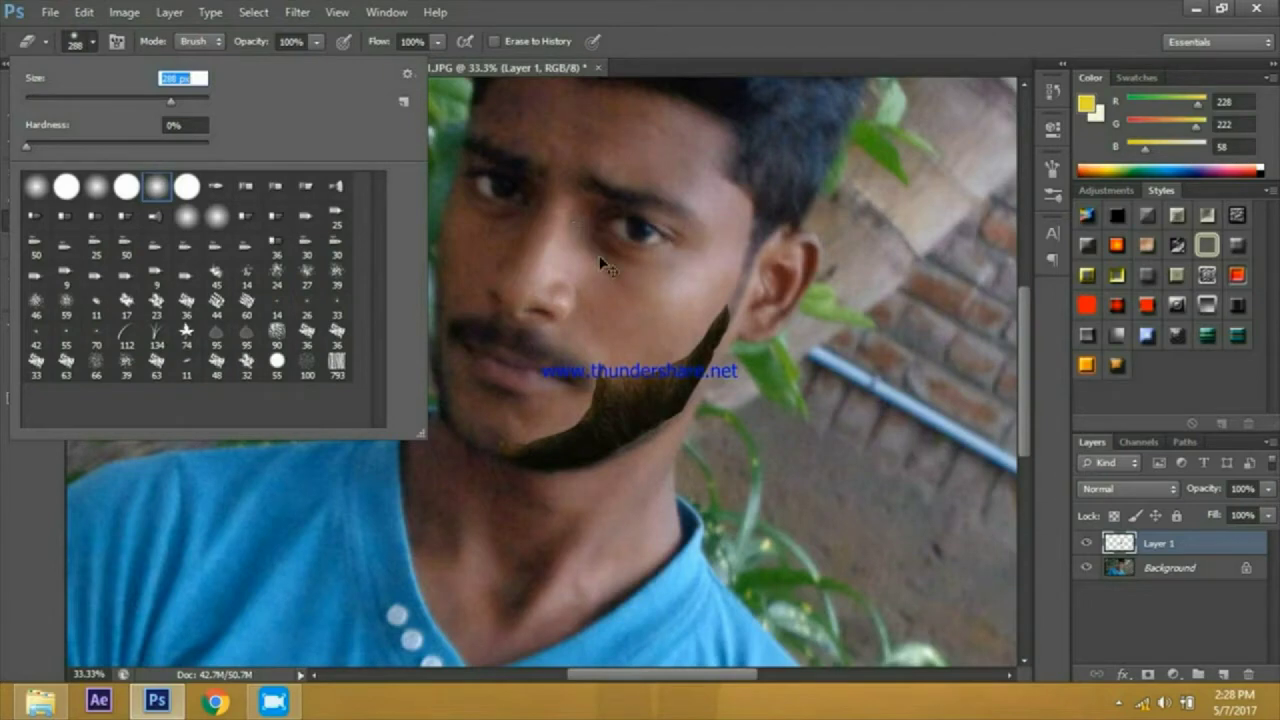
# Step: Erase the beard's hard inner edge on Layer 1 from the mouth corner down to the chin so it fades into the skin
pyautogui.scroll(4, 600, 262)
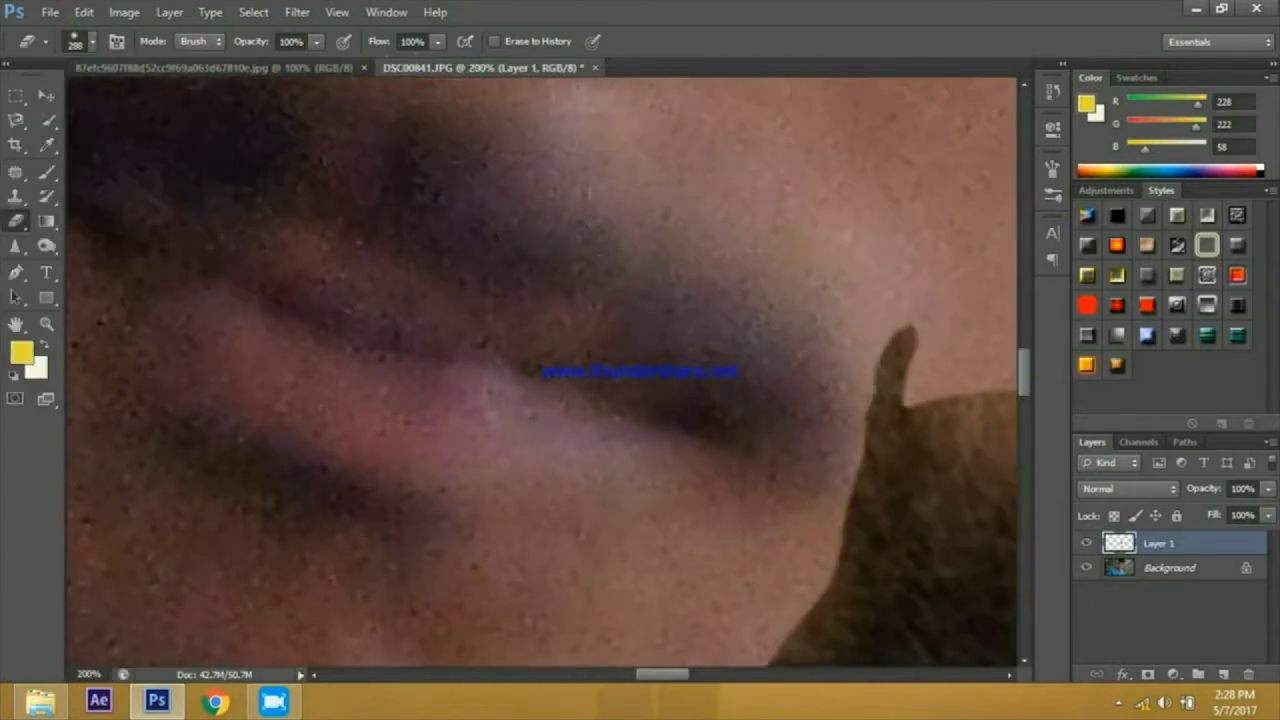
pyautogui.scroll(-2, 599, 255)
pyautogui.scroll(-1, 686, 343)
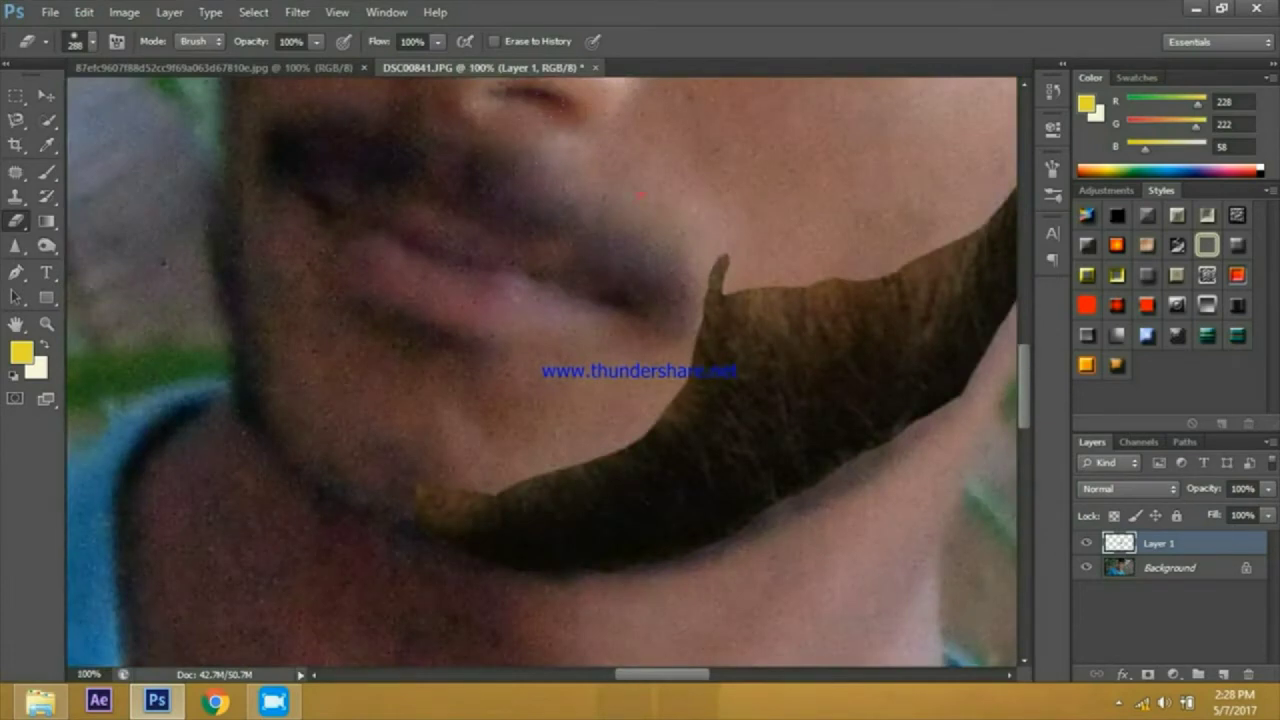
pyautogui.click(638, 191)
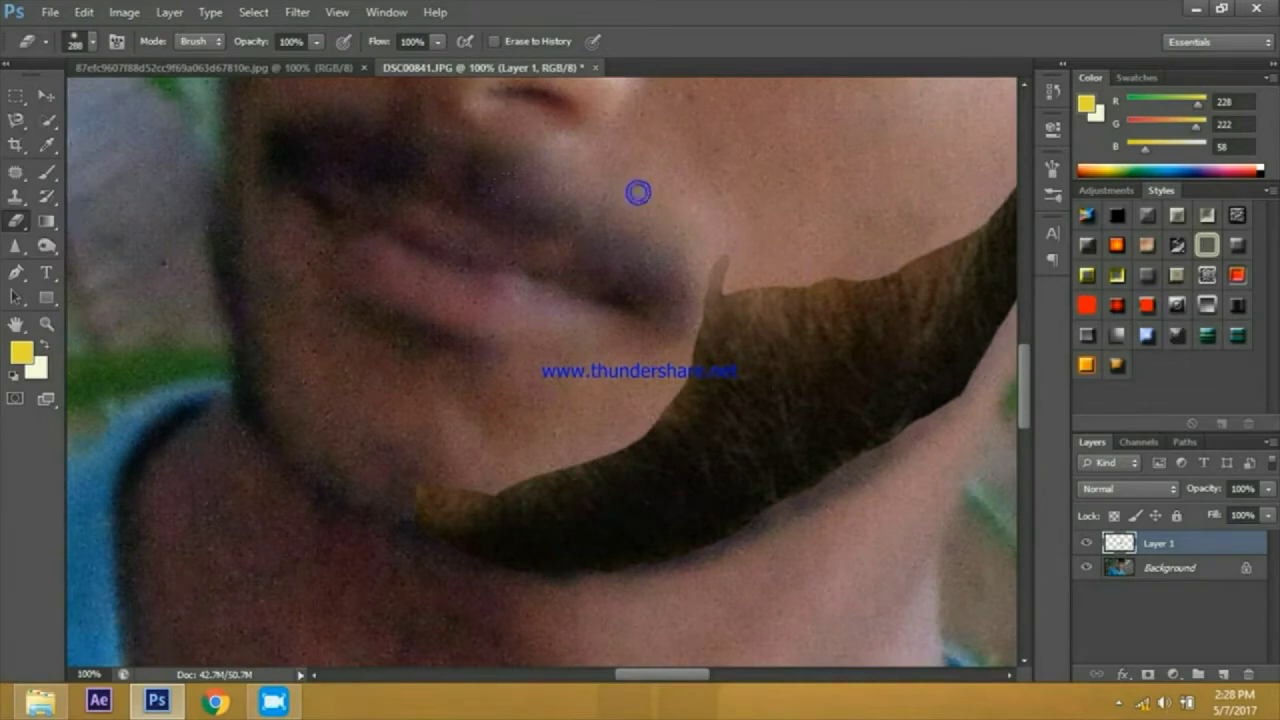
pyautogui.click(46, 95)
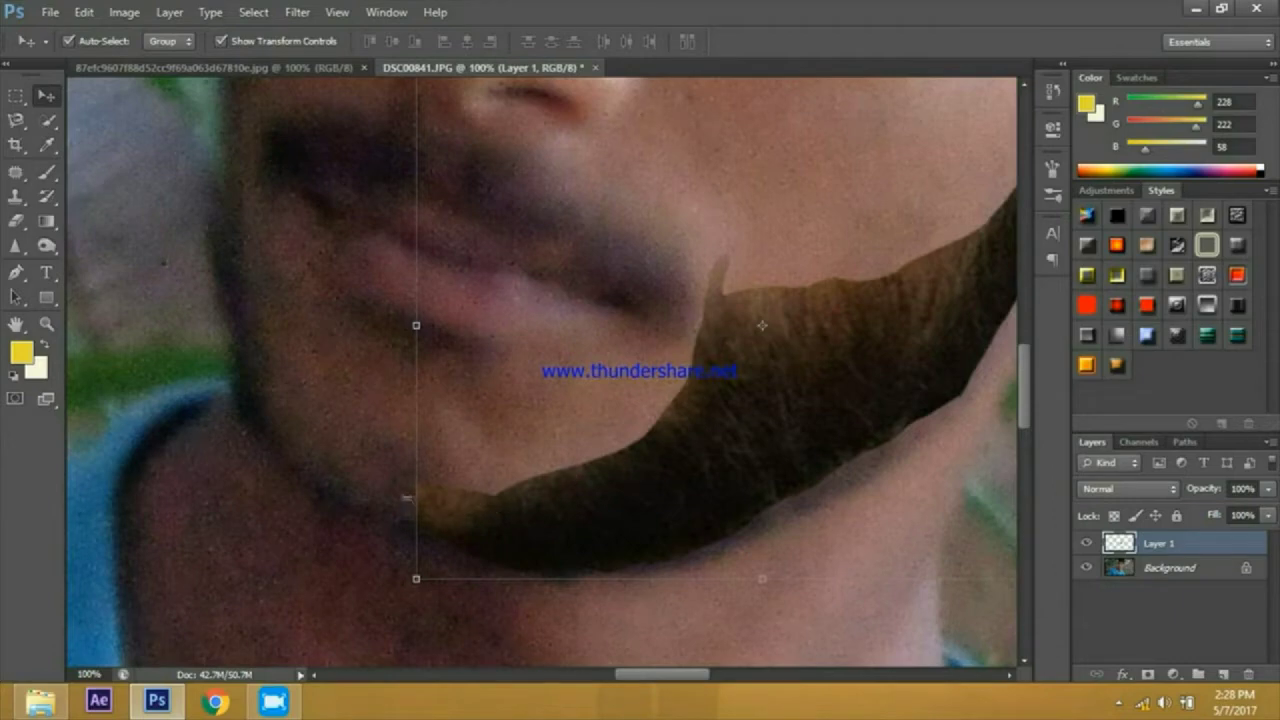
pyautogui.click(17, 221)
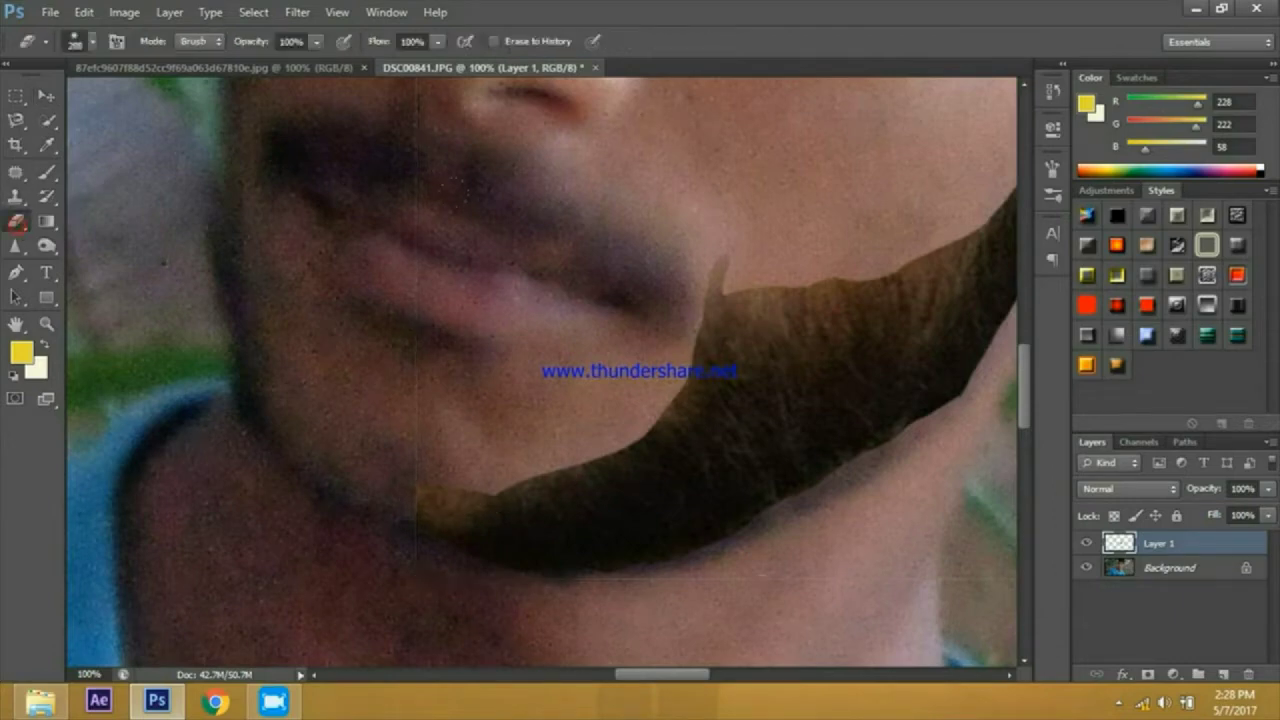
pyautogui.moveTo(715, 310)
pyautogui.mouseDown()
pyautogui.moveTo(700, 400)
pyautogui.moveTo(712, 345)
pyautogui.moveTo(660, 440)
pyautogui.mouseUp()
pyautogui.moveTo(720, 352); pyautogui.dragTo(684, 409)
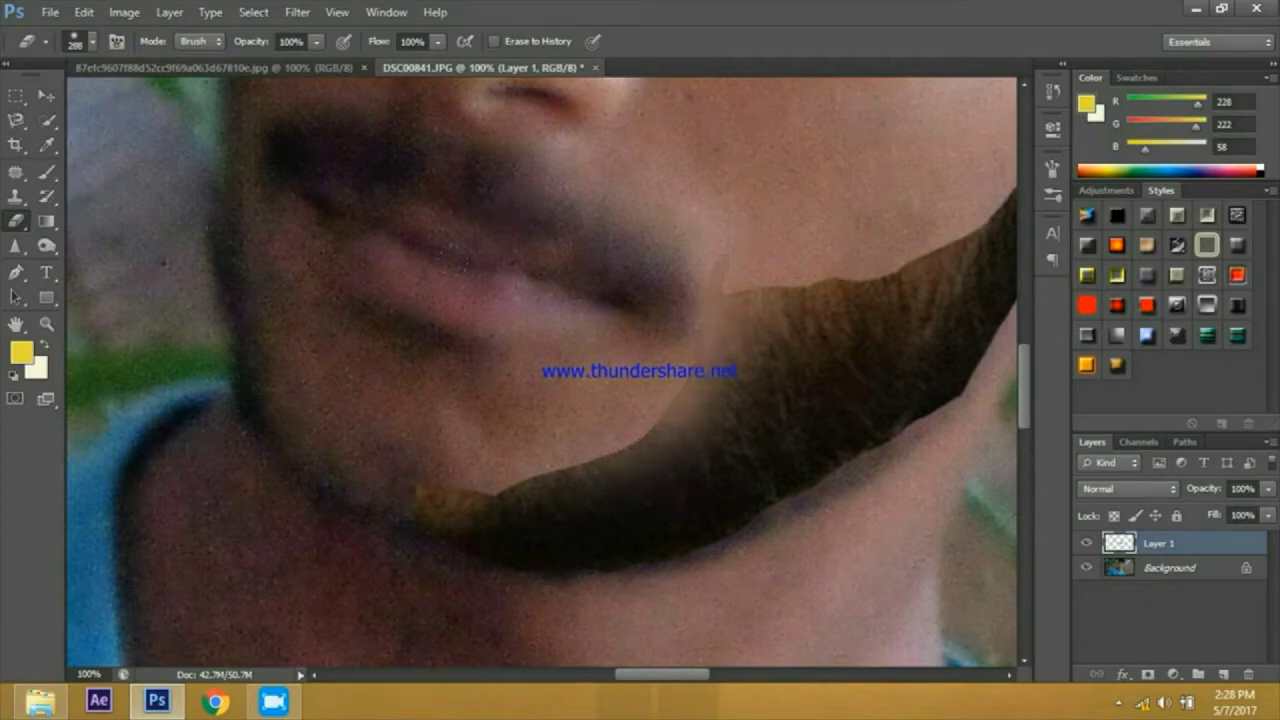
pyautogui.moveTo(640, 455); pyautogui.dragTo(540, 500)
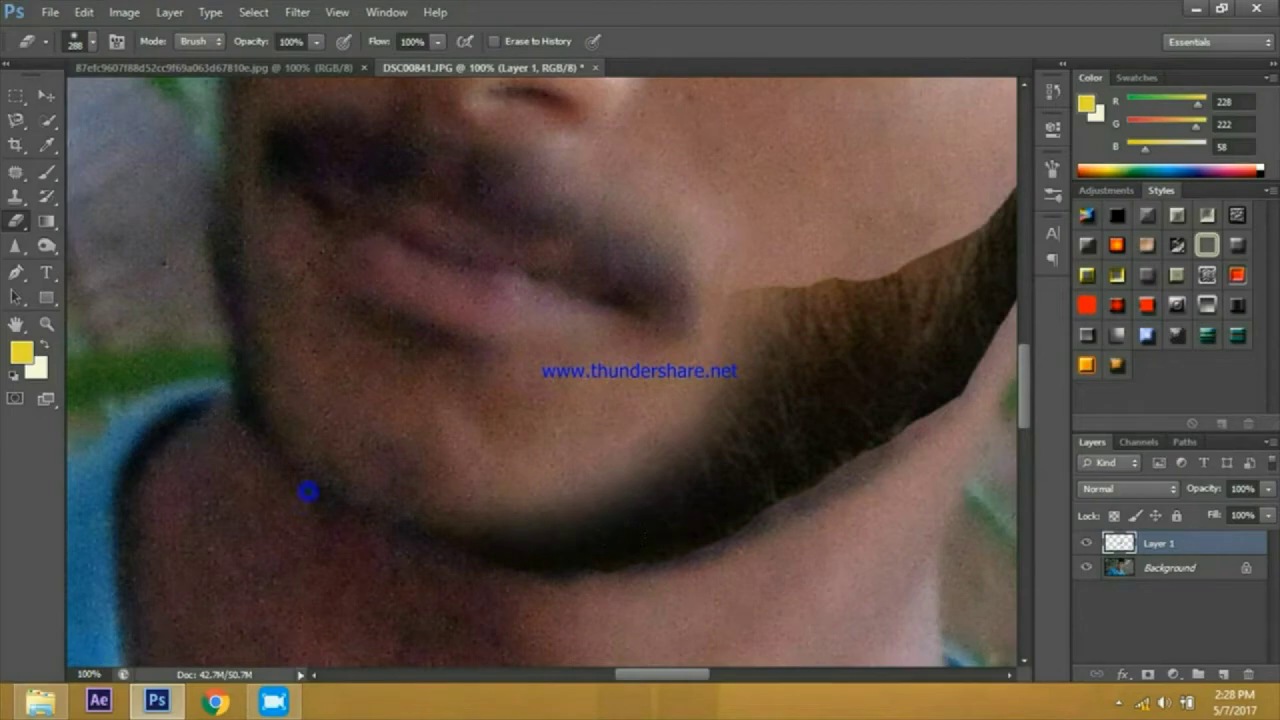
# Step: Soften the beard's upper edge across the cheek and up the inner side of the sideburn with the Eraser
pyautogui.moveTo(674, 675); pyautogui.dragTo(727, 697)
pyautogui.hscroll(-3, 541, 371)
pyautogui.scroll(2, 541, 371)
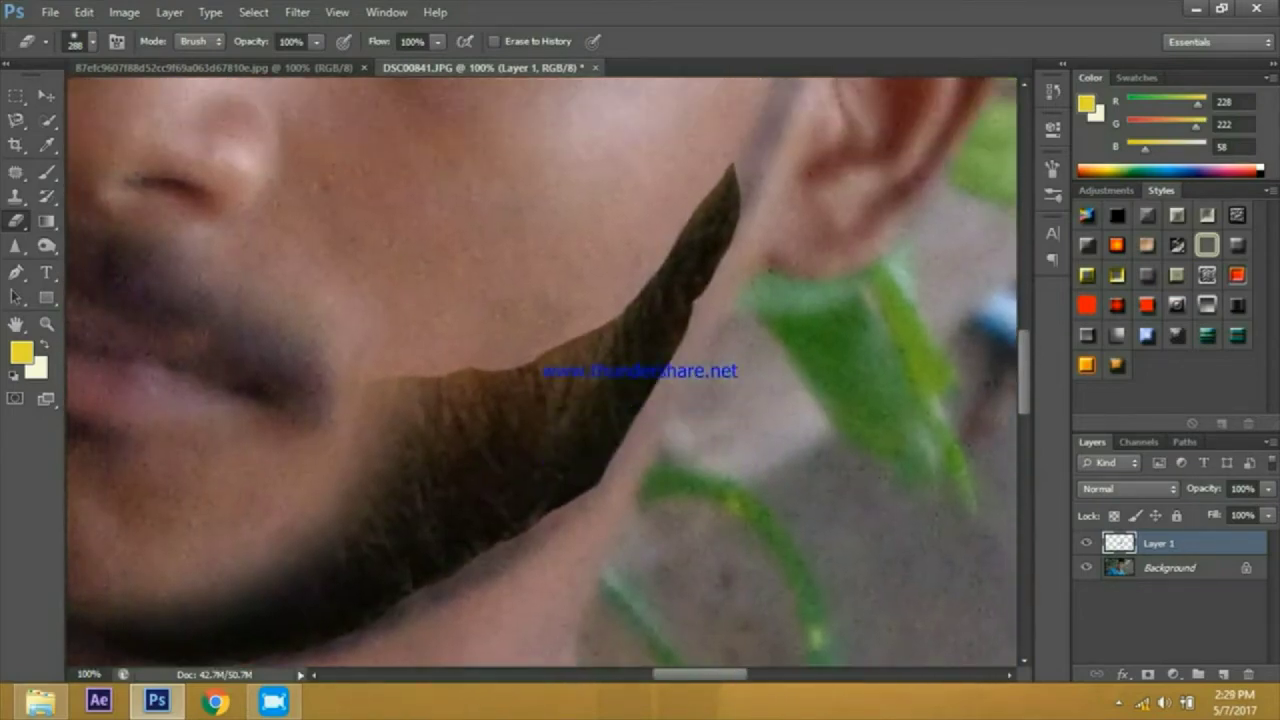
pyautogui.click(424, 388)
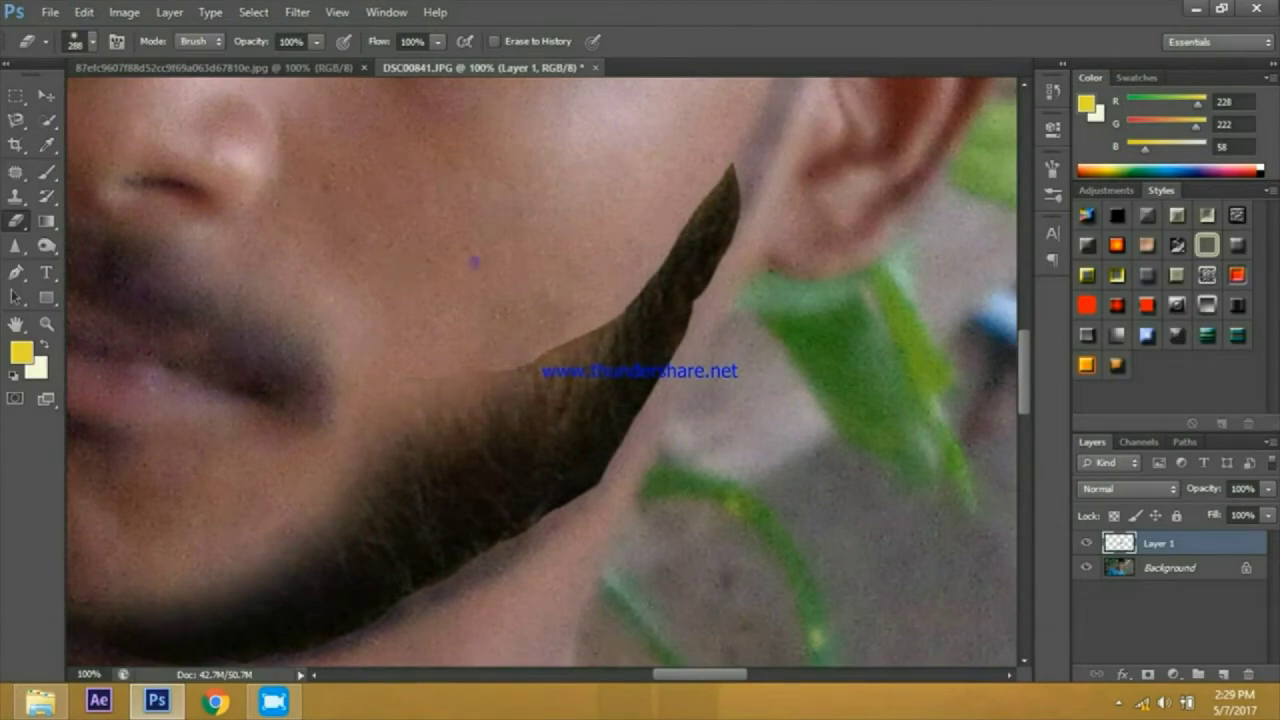
pyautogui.click(490, 261)
pyautogui.click(491, 261)
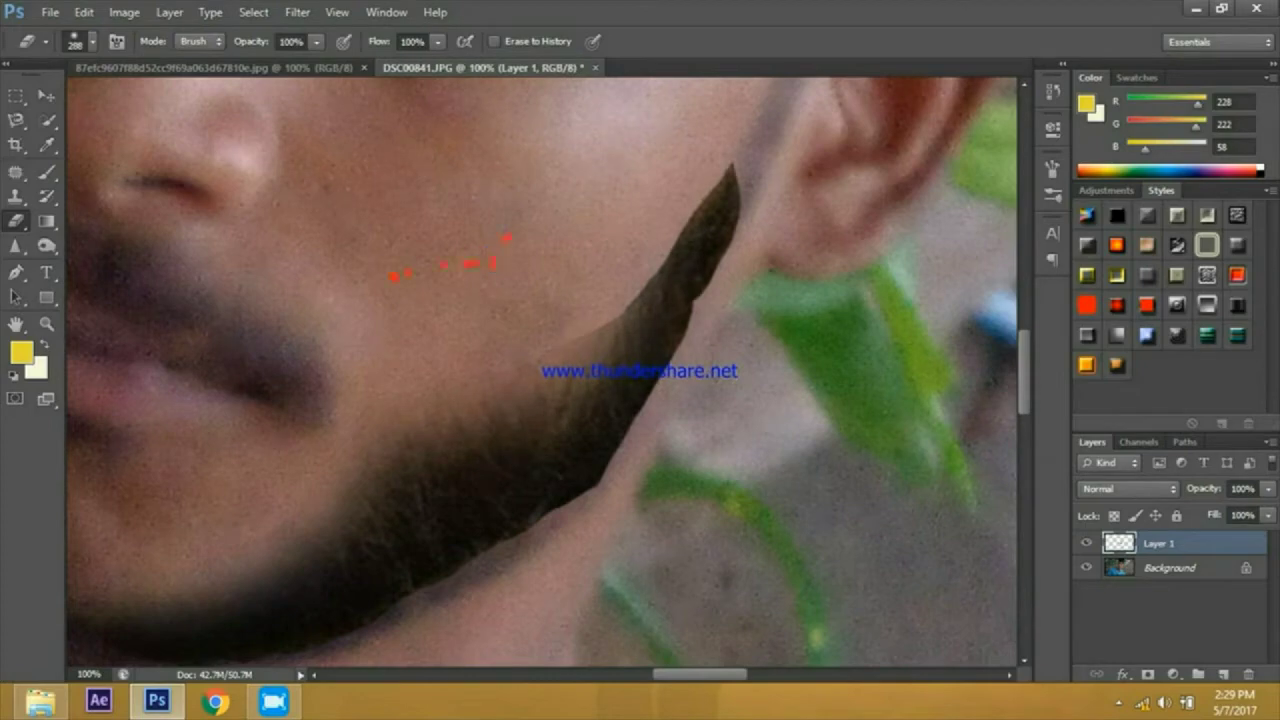
pyautogui.click(563, 186)
pyautogui.click(547, 214)
pyautogui.click(557, 157)
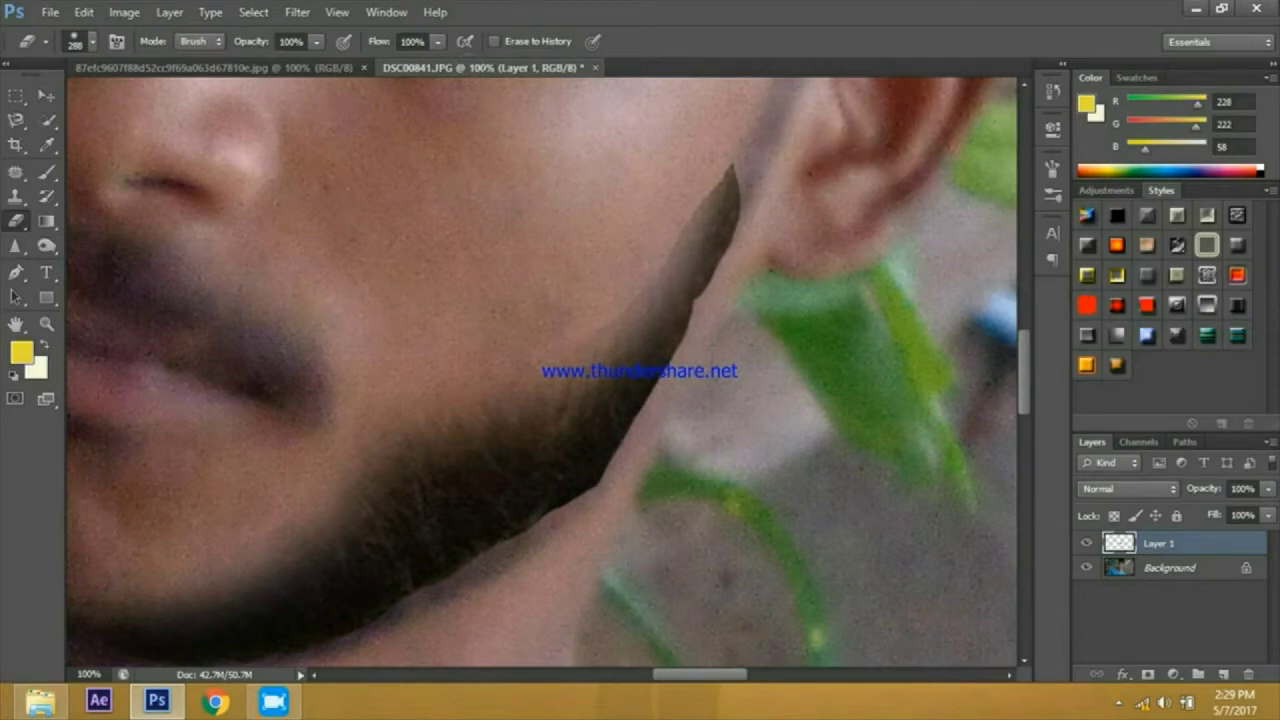
# Step: Fade the beard's sideburn tip and its outer edge below the earlobe into the natural sideburn with the Eraser
pyautogui.click(629, 97)
pyautogui.scroll(1, 632, 97)
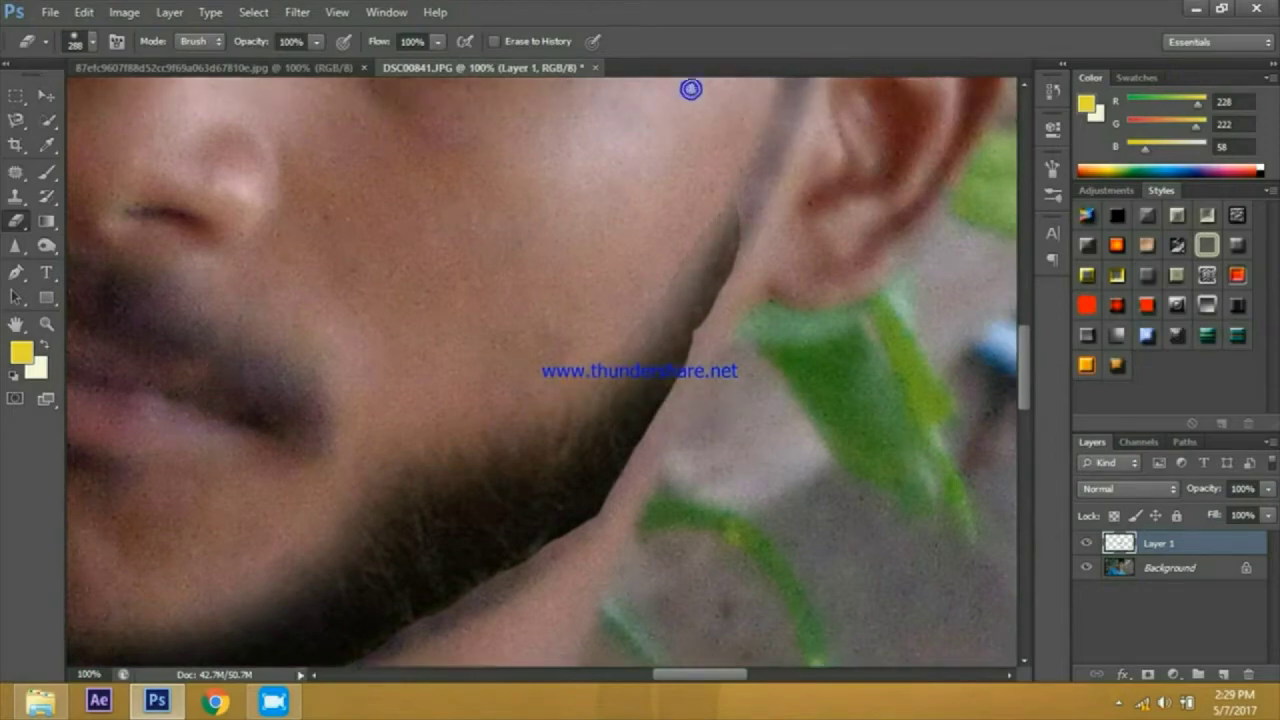
pyautogui.click(575, 223)
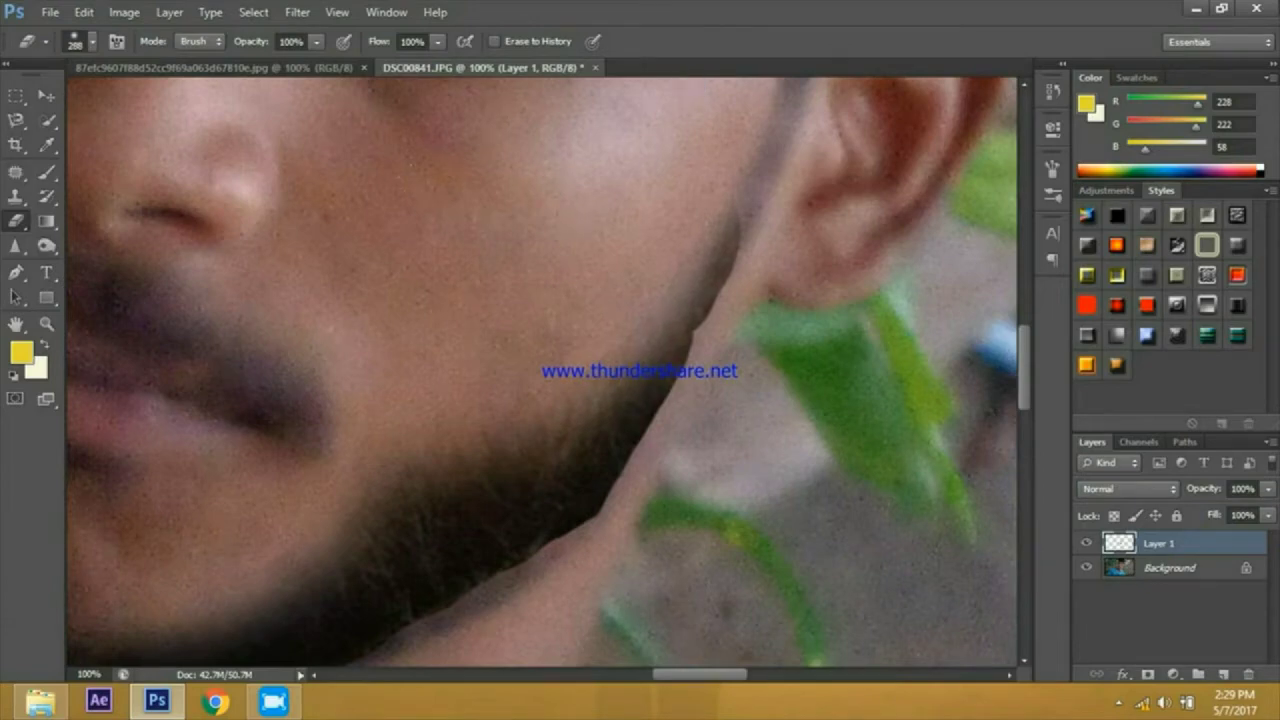
pyautogui.click(855, 316)
pyautogui.moveTo(855, 316); pyautogui.dragTo(855, 272)
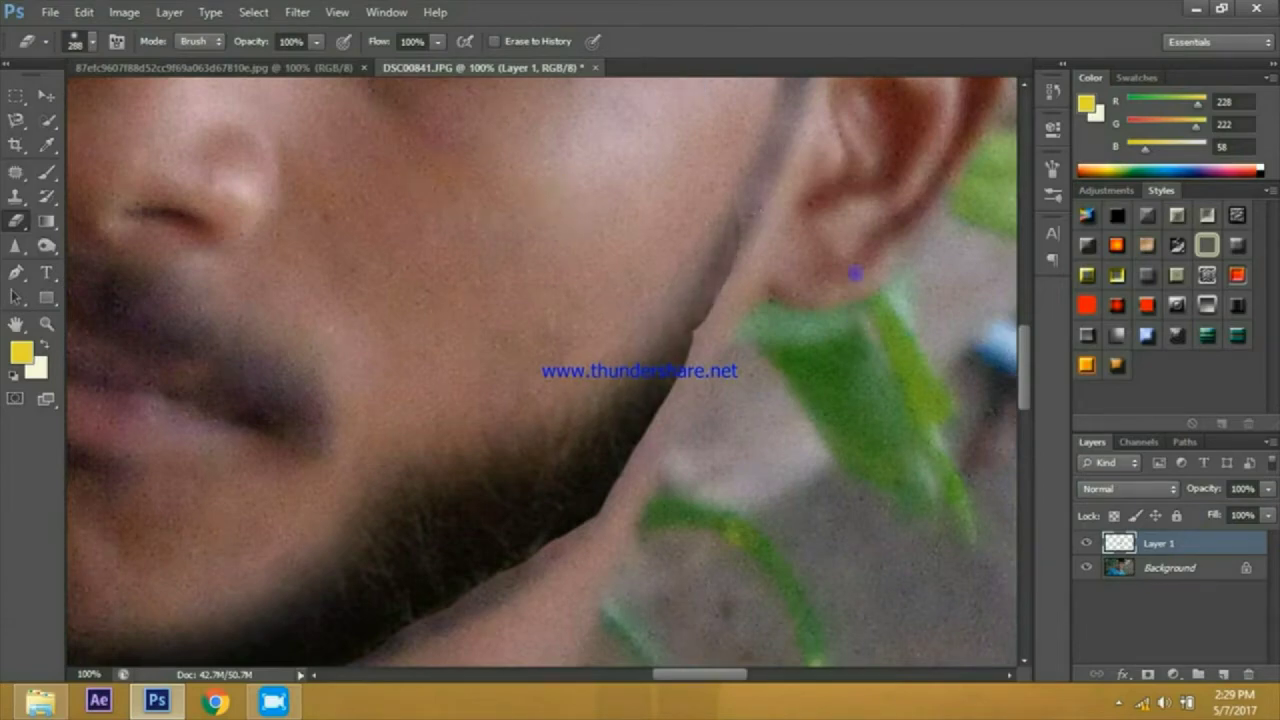
pyautogui.click(862, 266)
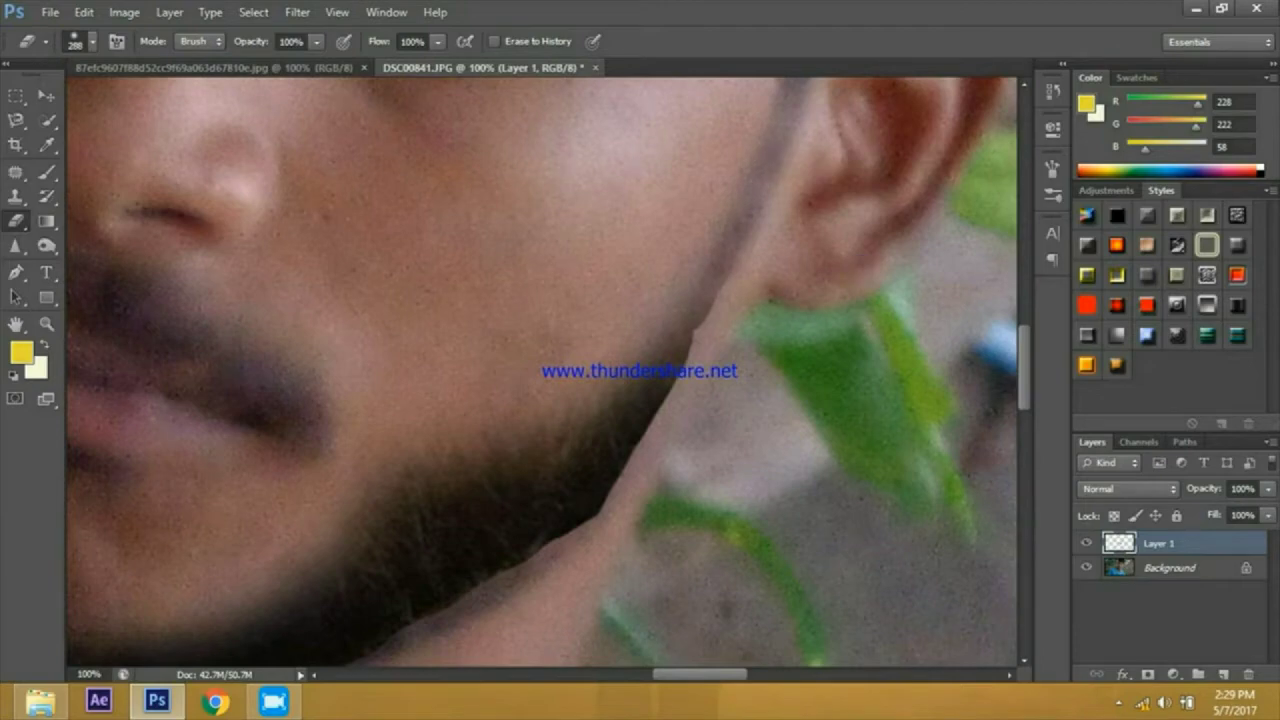
pyautogui.click(543, 206)
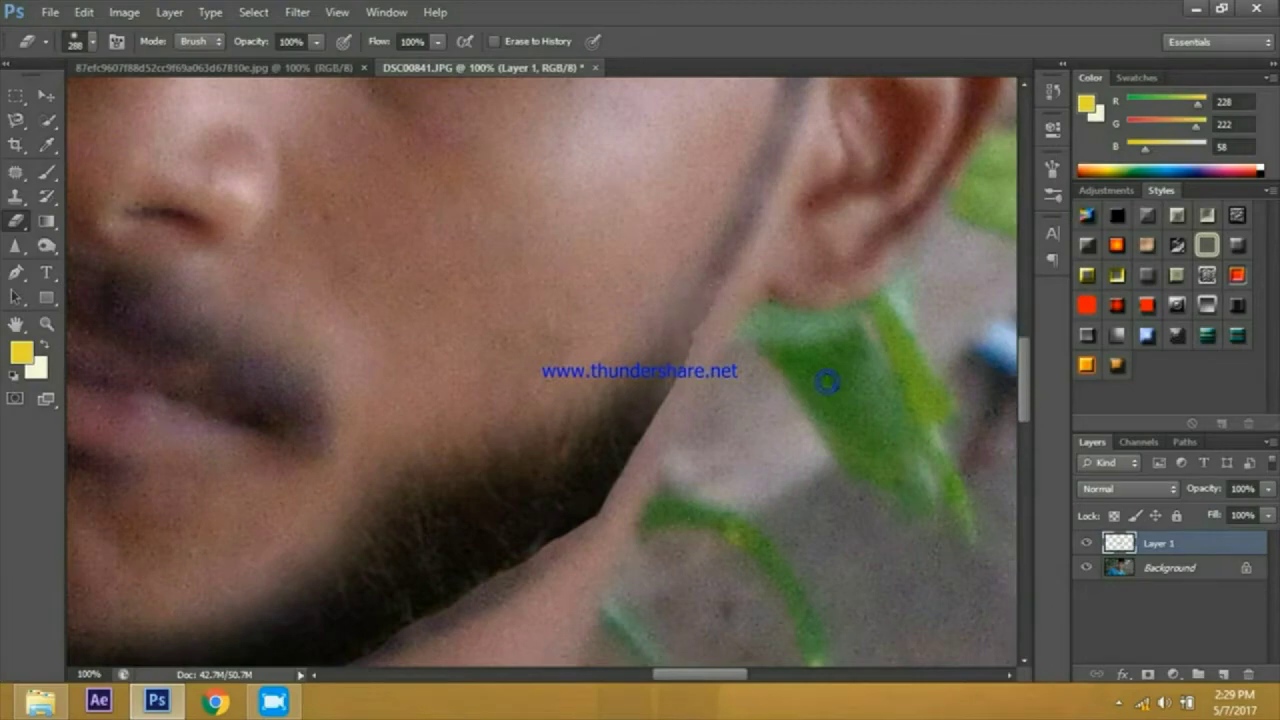
# Step: Fade the beard's hard outer edge along the jaw below the earlobe on Layer 1 with the Eraser
pyautogui.scroll(-2, 845, 378)
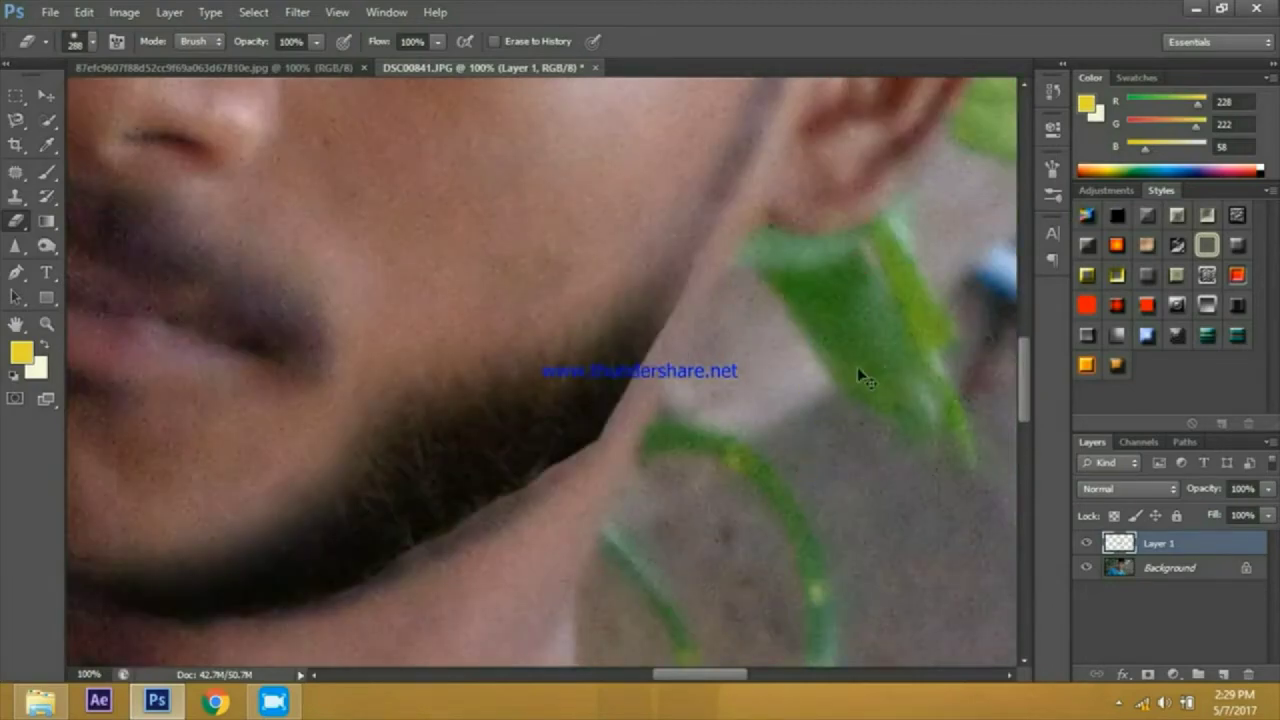
pyautogui.scroll(2, 865, 380)
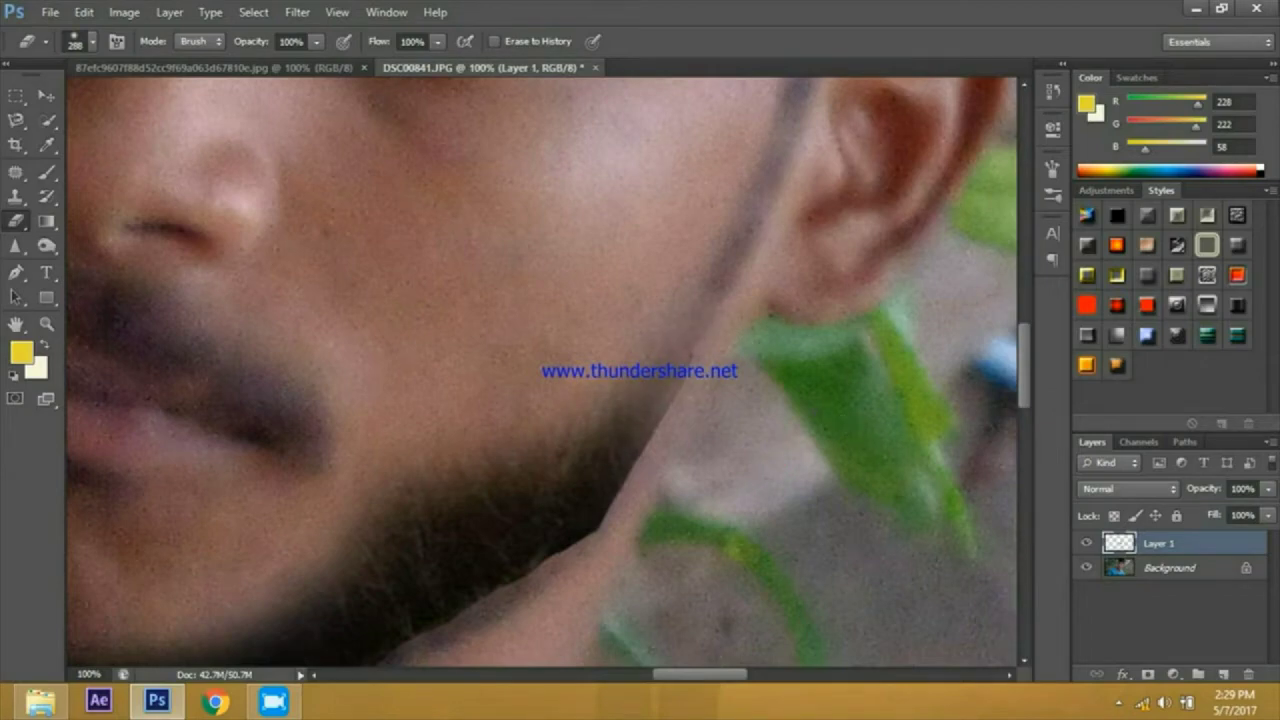
pyautogui.scroll(-3, 817, 411)
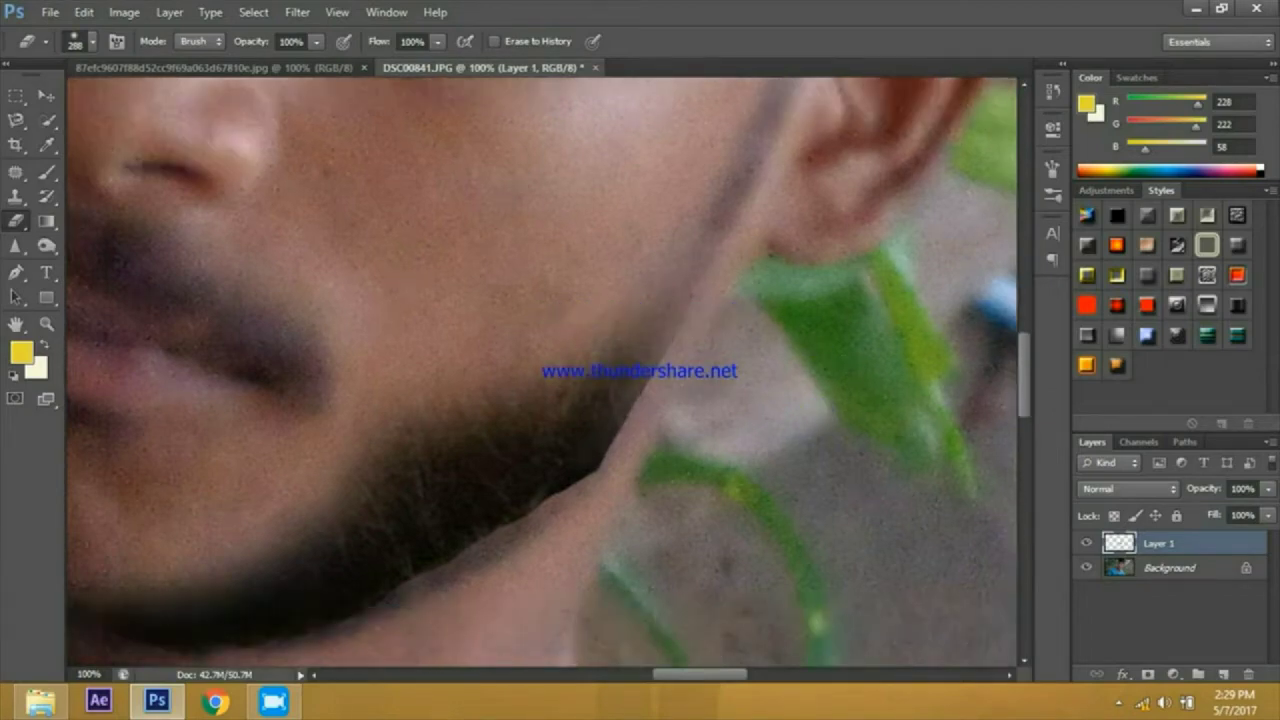
pyautogui.click(765, 464)
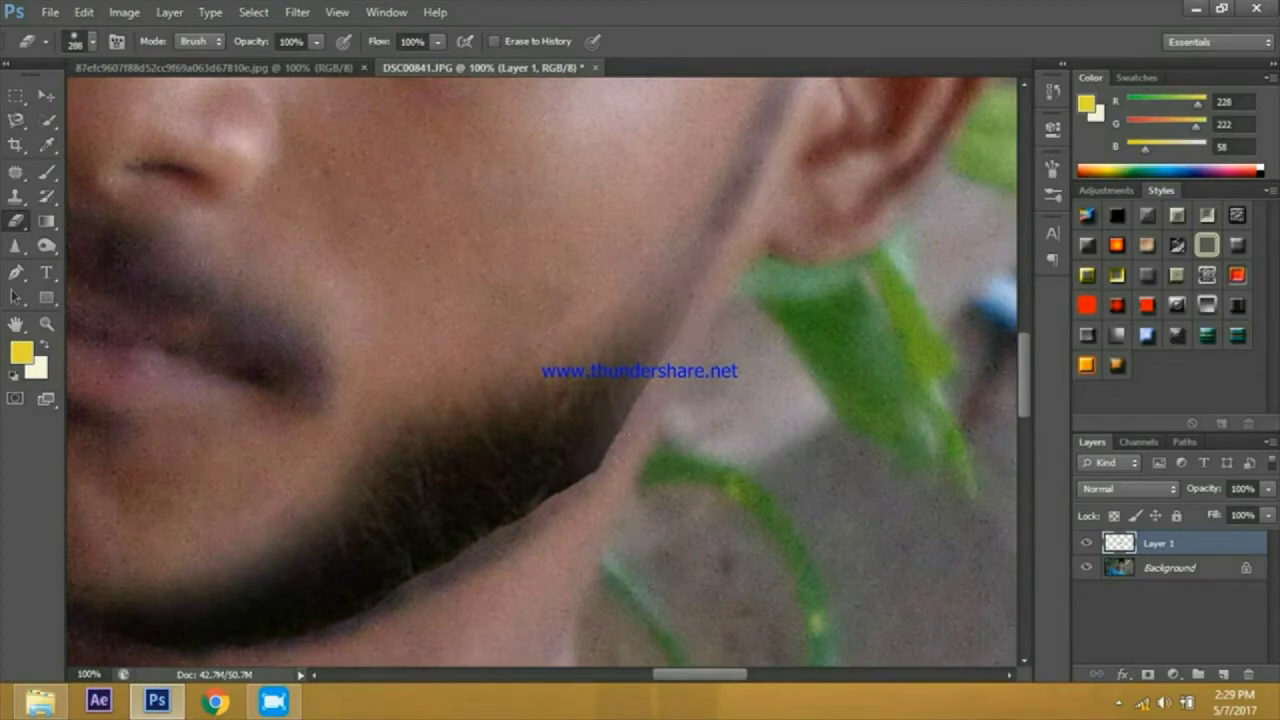
pyautogui.moveTo(612, 428); pyautogui.dragTo(565, 474)
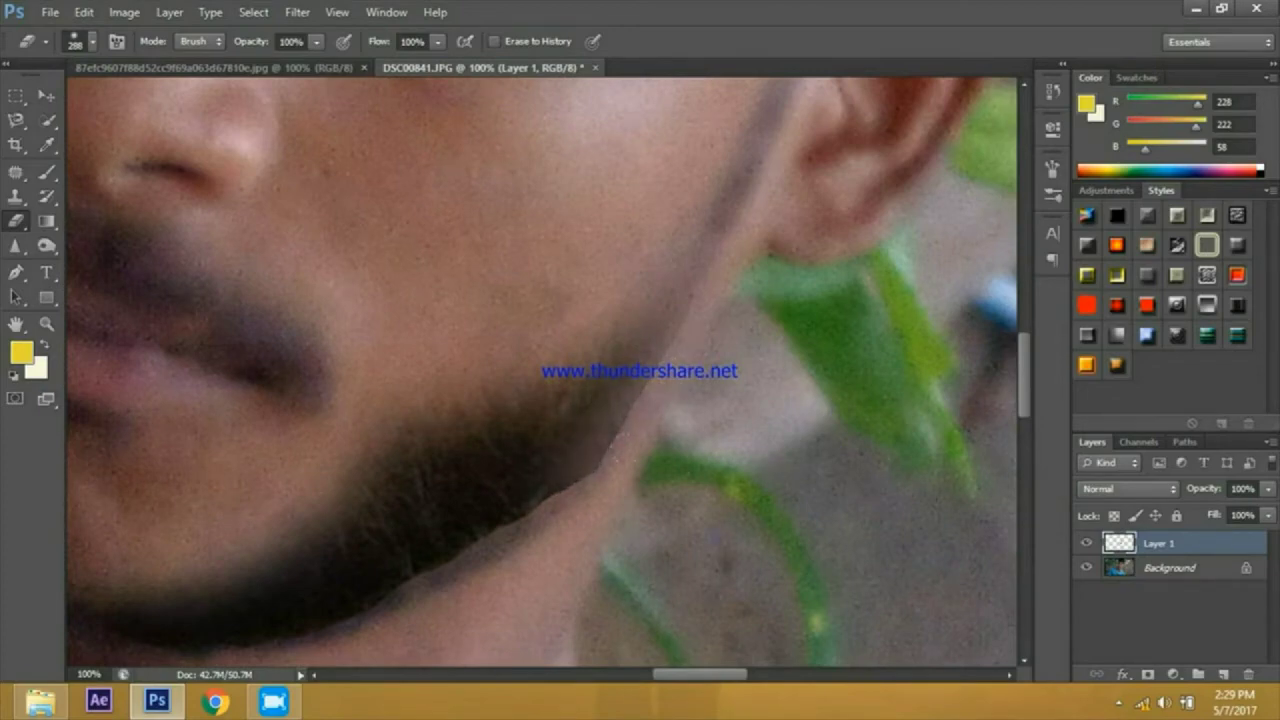
pyautogui.scroll(-5, 717, 540)
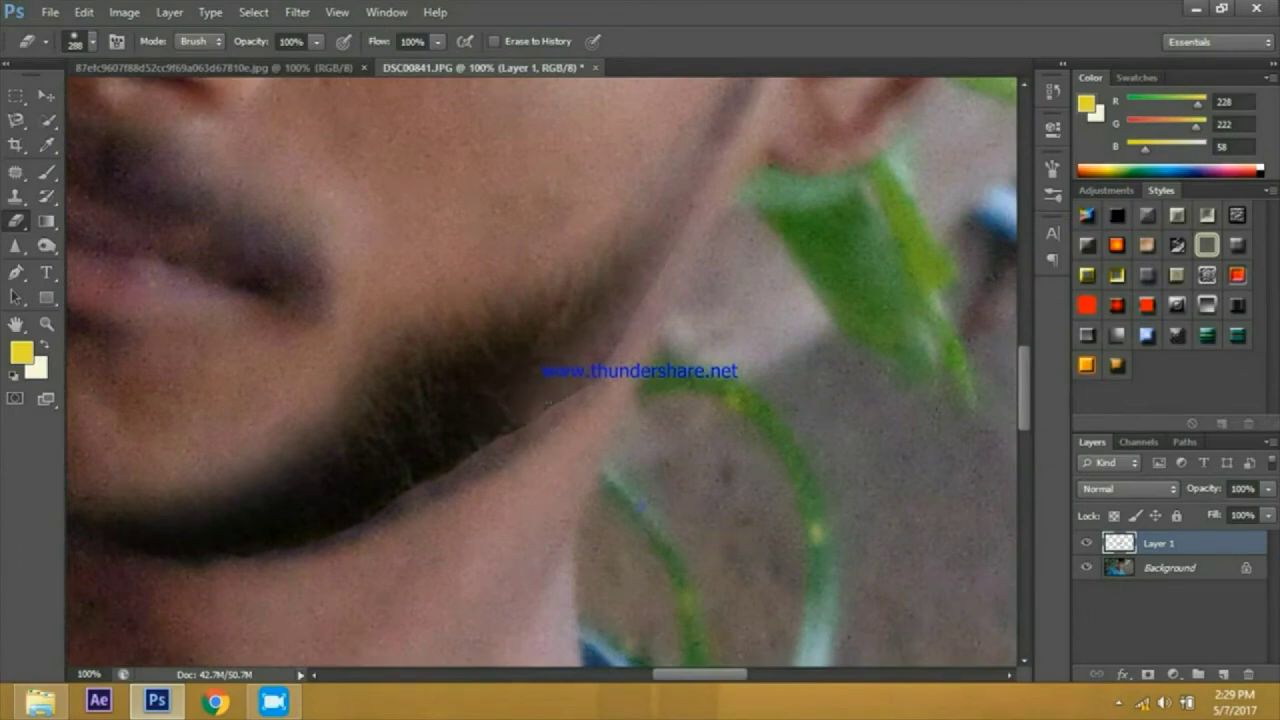
pyautogui.click(640, 509)
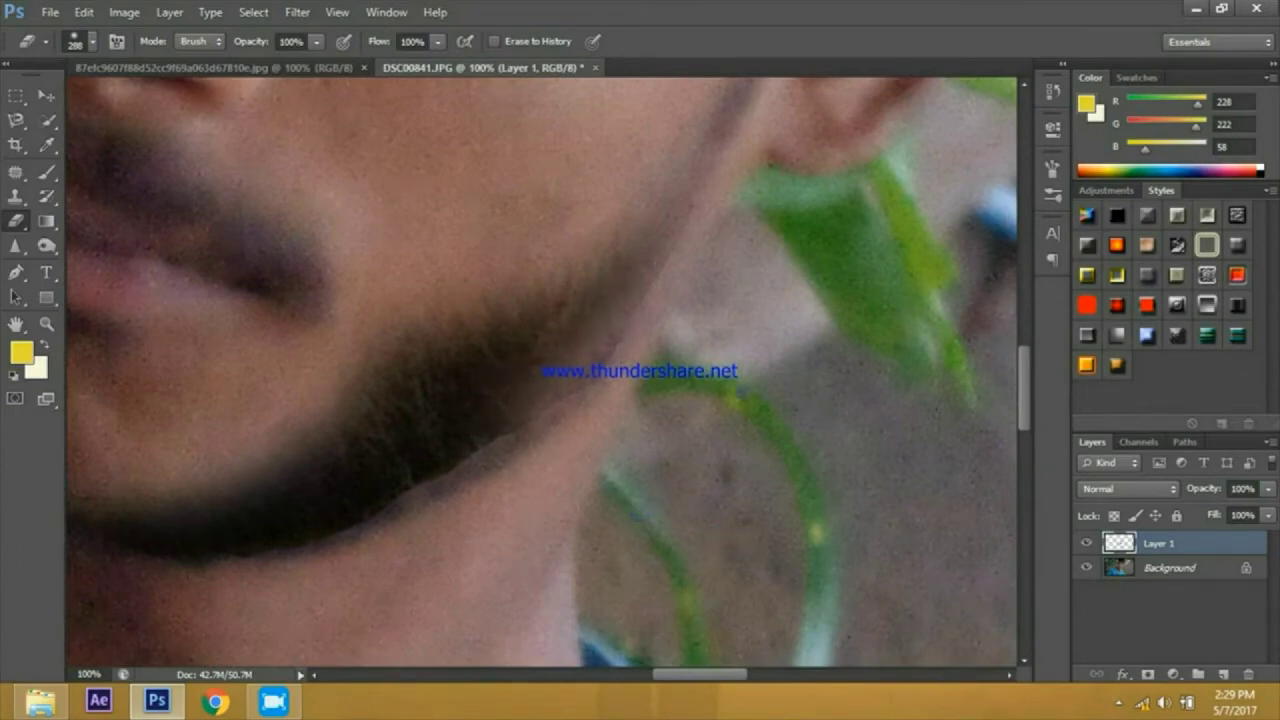
pyautogui.click(755, 365)
# Step: Soften the beard's lower edge where it meets the neck, from mid-jaw toward the chin, with the Eraser
pyautogui.scroll(-4, 640, 508)
pyautogui.click(276, 588)
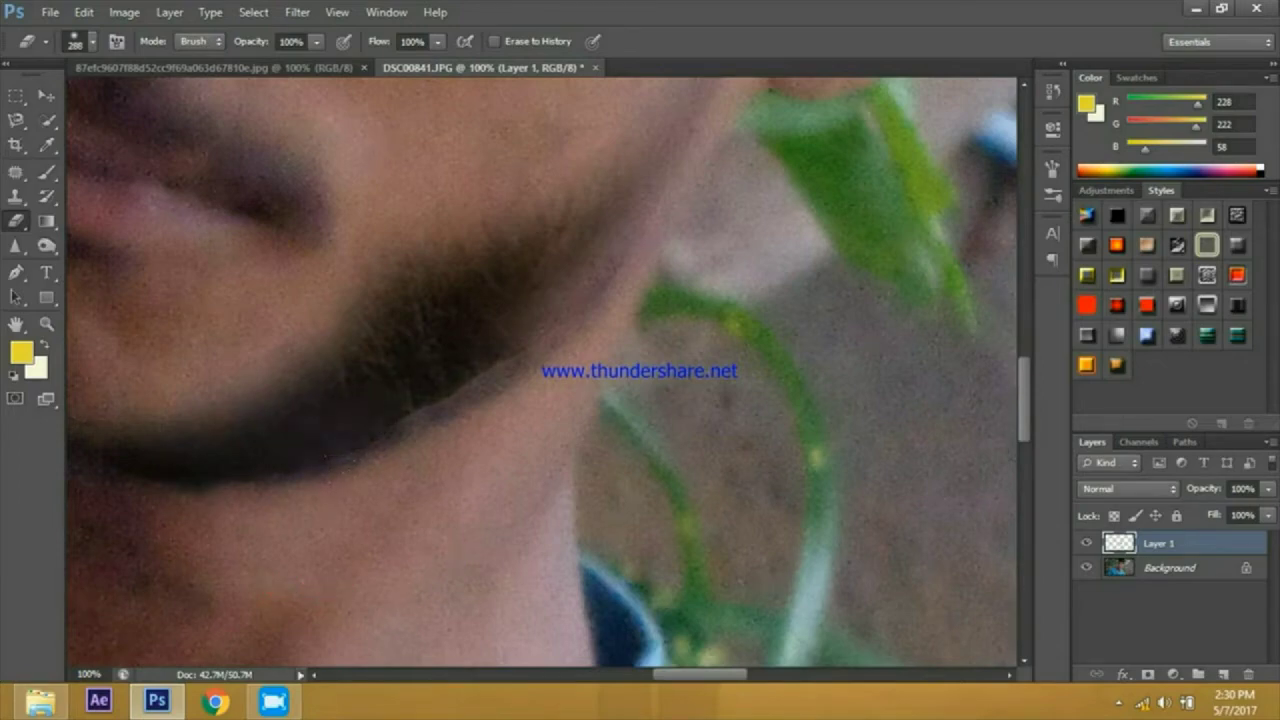
pyautogui.click(523, 503)
pyautogui.scroll(3, 523, 503)
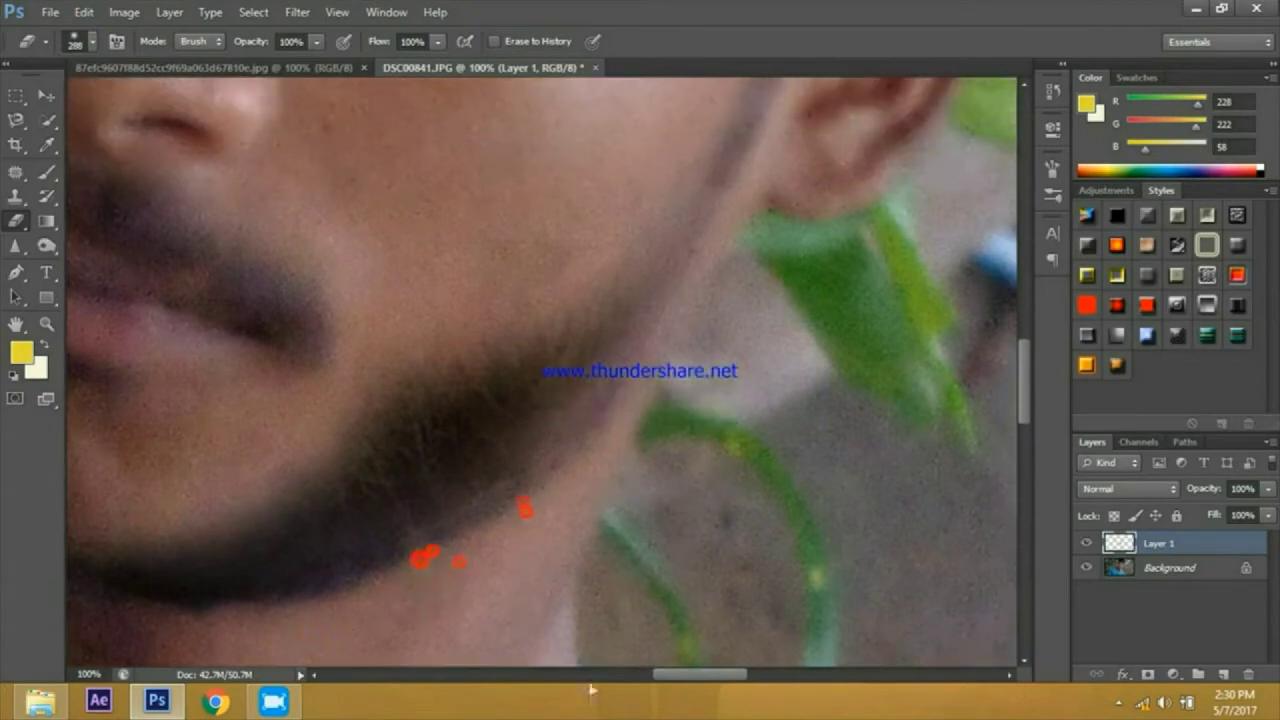
pyautogui.scroll(-1, 548, 384)
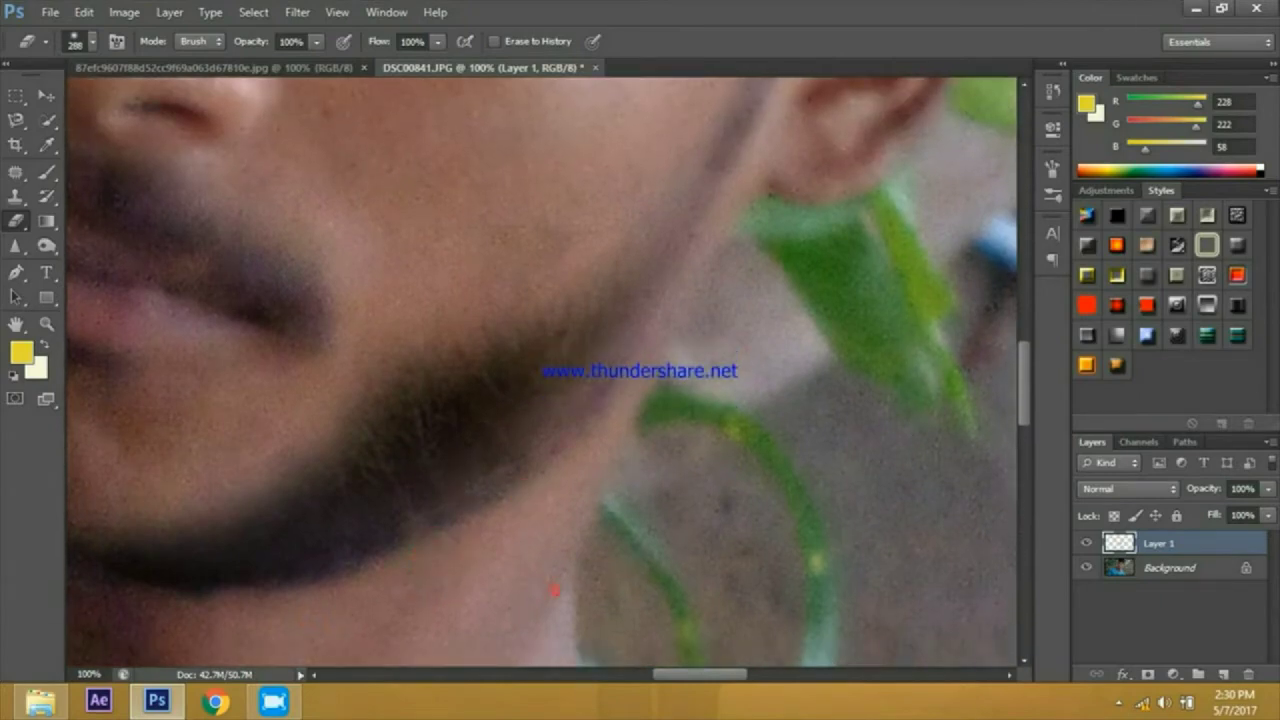
pyautogui.scroll(3, 540, 370)
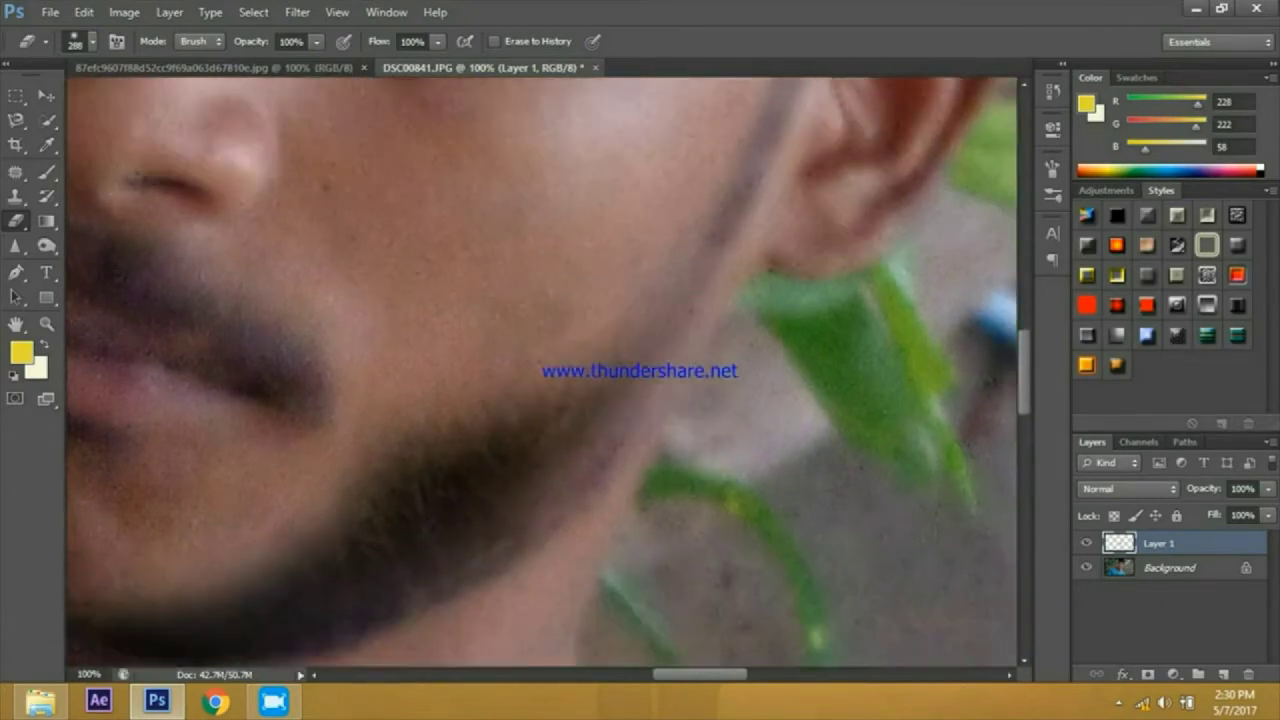
pyautogui.scroll(-2, 540, 370)
pyautogui.scroll(2, 540, 370)
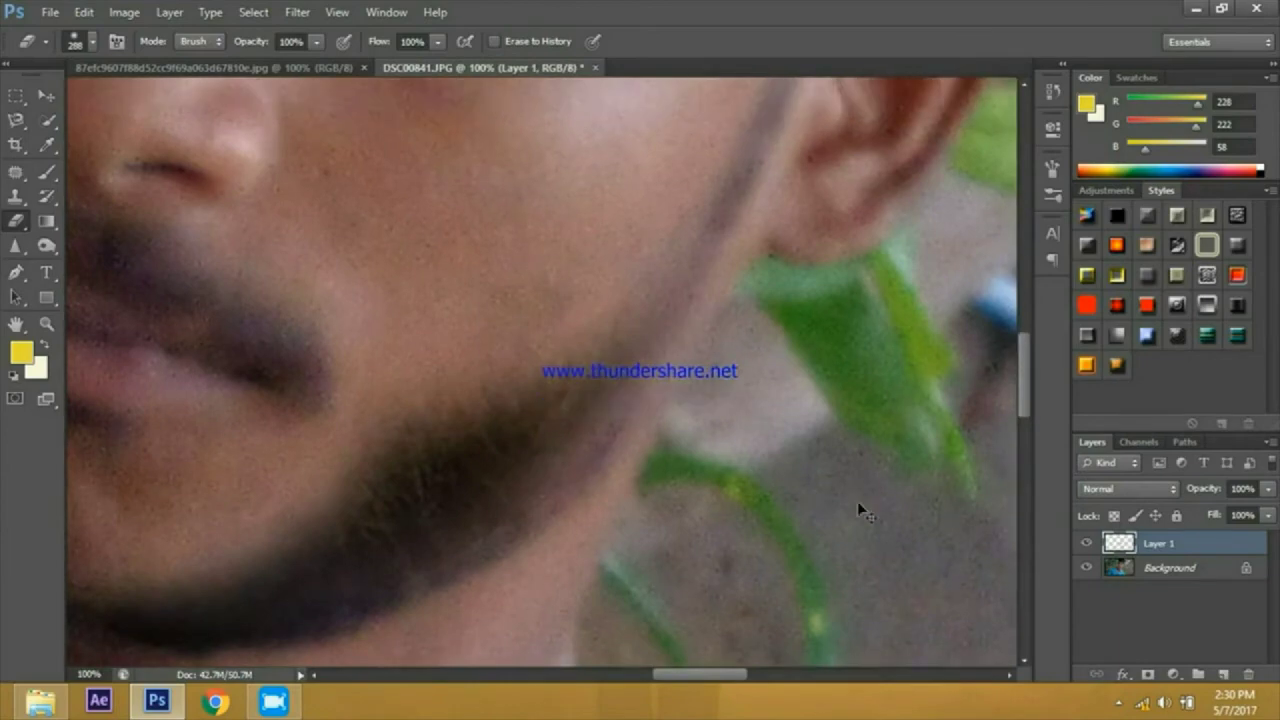
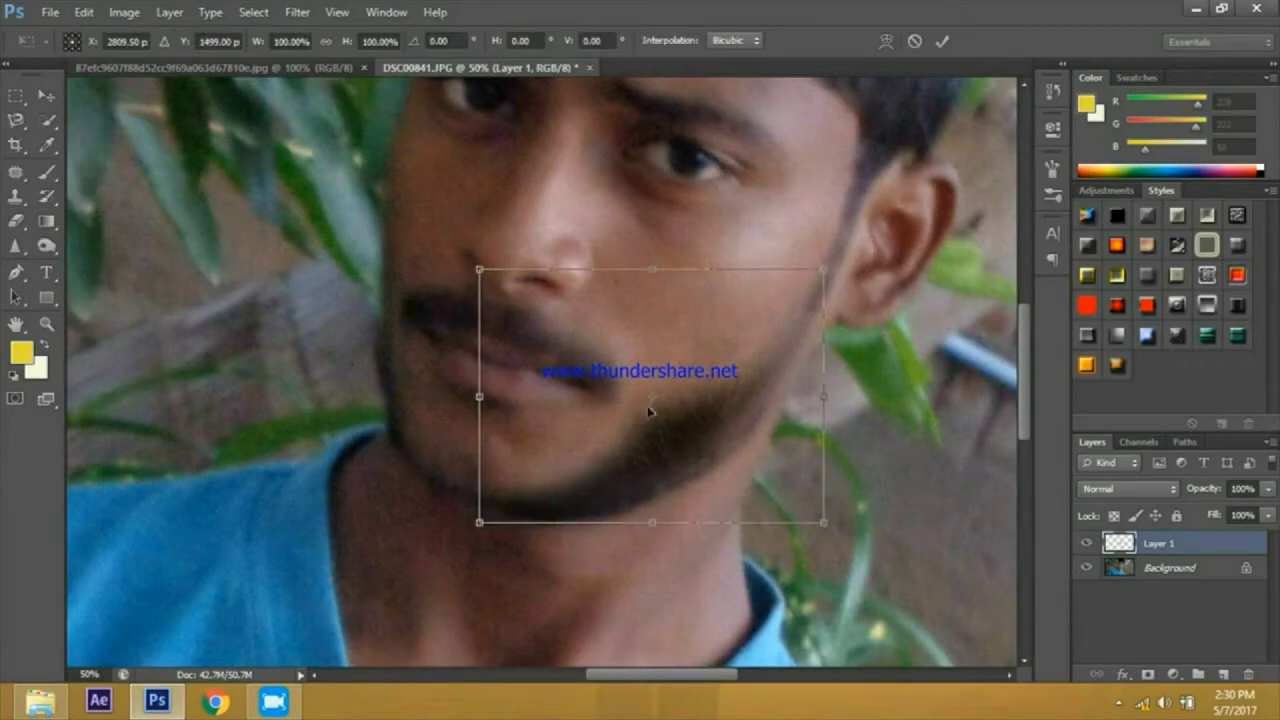
pyautogui.moveTo(480, 268); pyautogui.dragTo(441, 256)
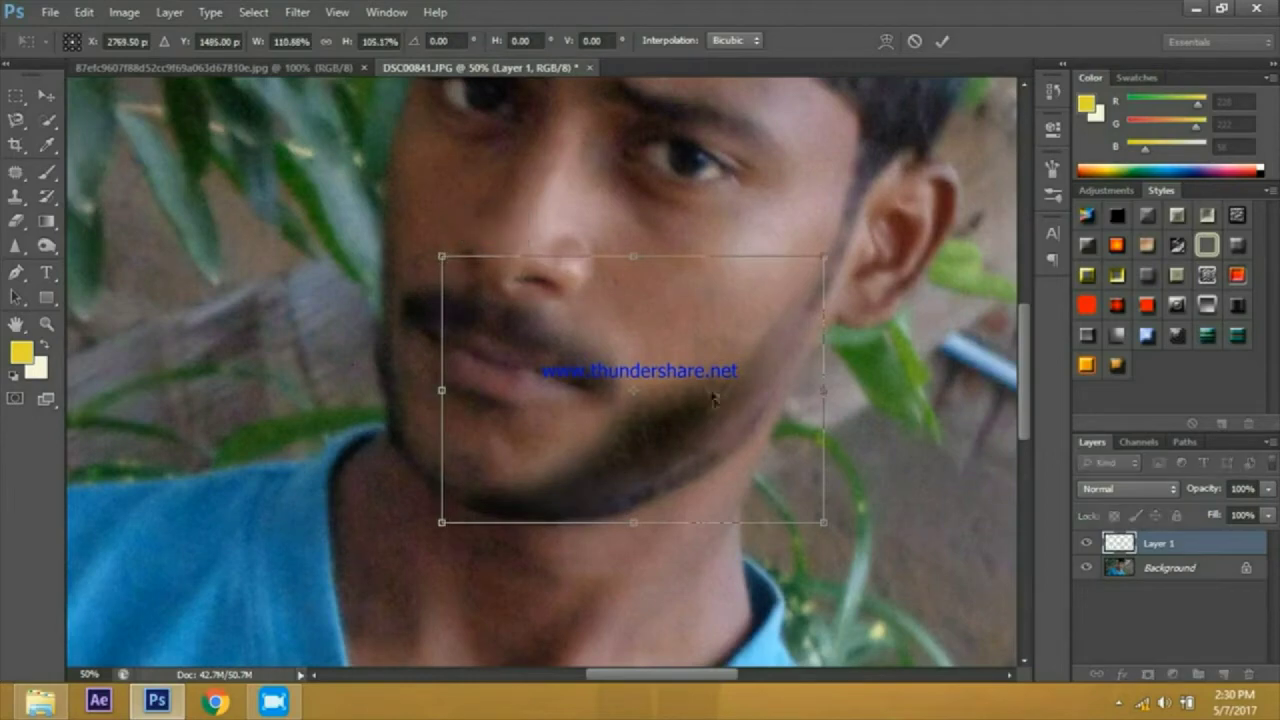
pyautogui.moveTo(826, 390); pyautogui.dragTo(734, 443)
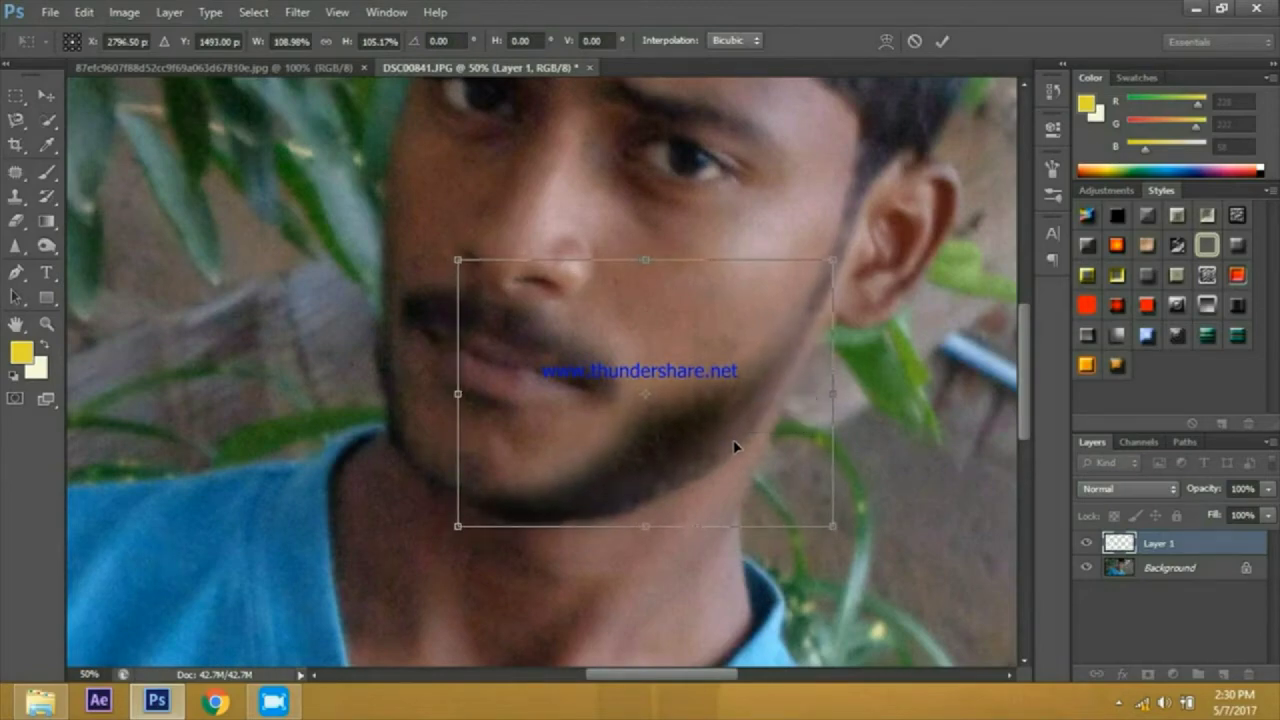
pyautogui.hotkey('ctrl', 'z')
pyautogui.click(914, 42)
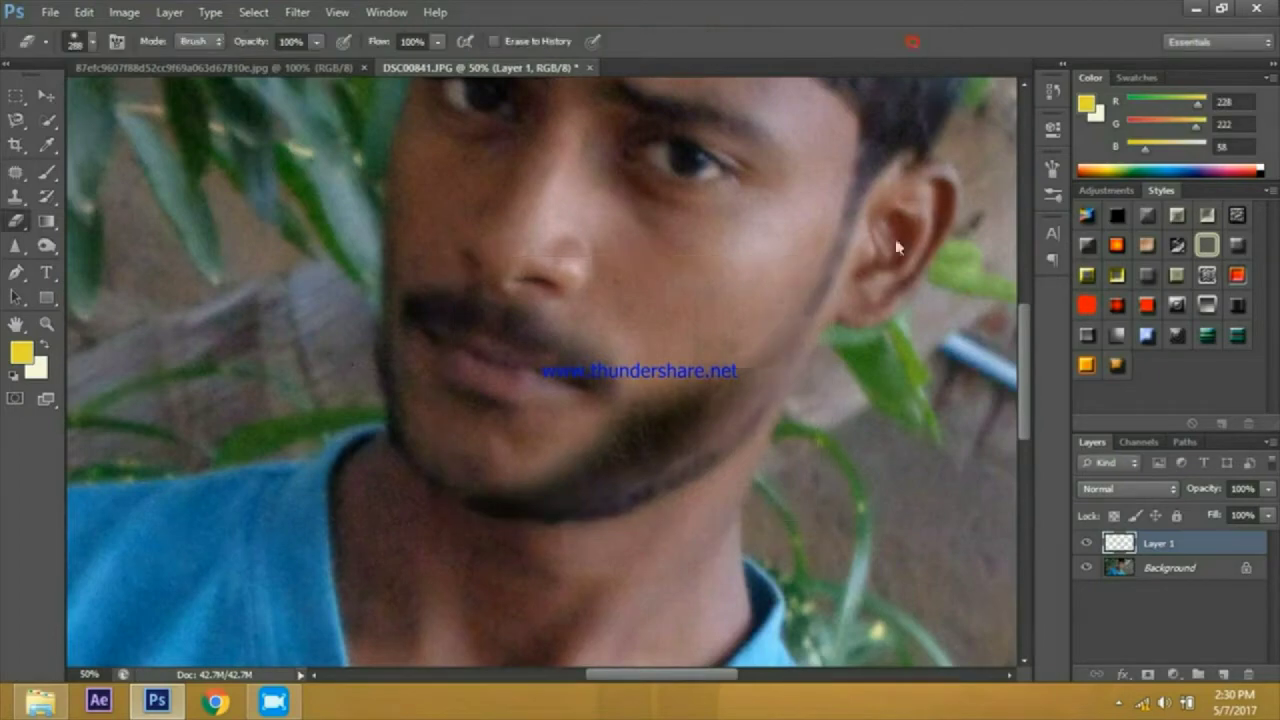
pyautogui.hotkey('ctrl', 'z')
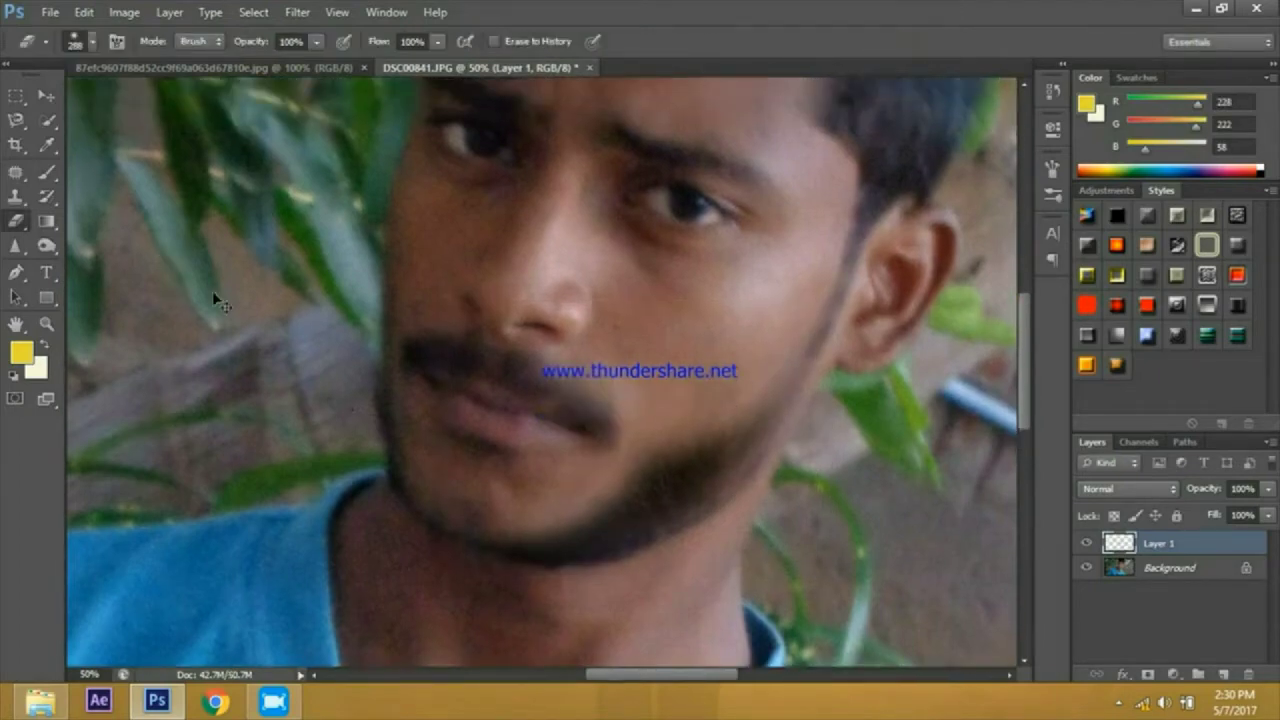
# Step: Examine how the beard blends with the whole face, comparing it with and without the last edit
pyautogui.hotkey('ctrl', '-')
pyautogui.hotkey('ctrl', '-')
pyautogui.hotkey('ctrl', '-')
pyautogui.hotkey('ctrl', '+')
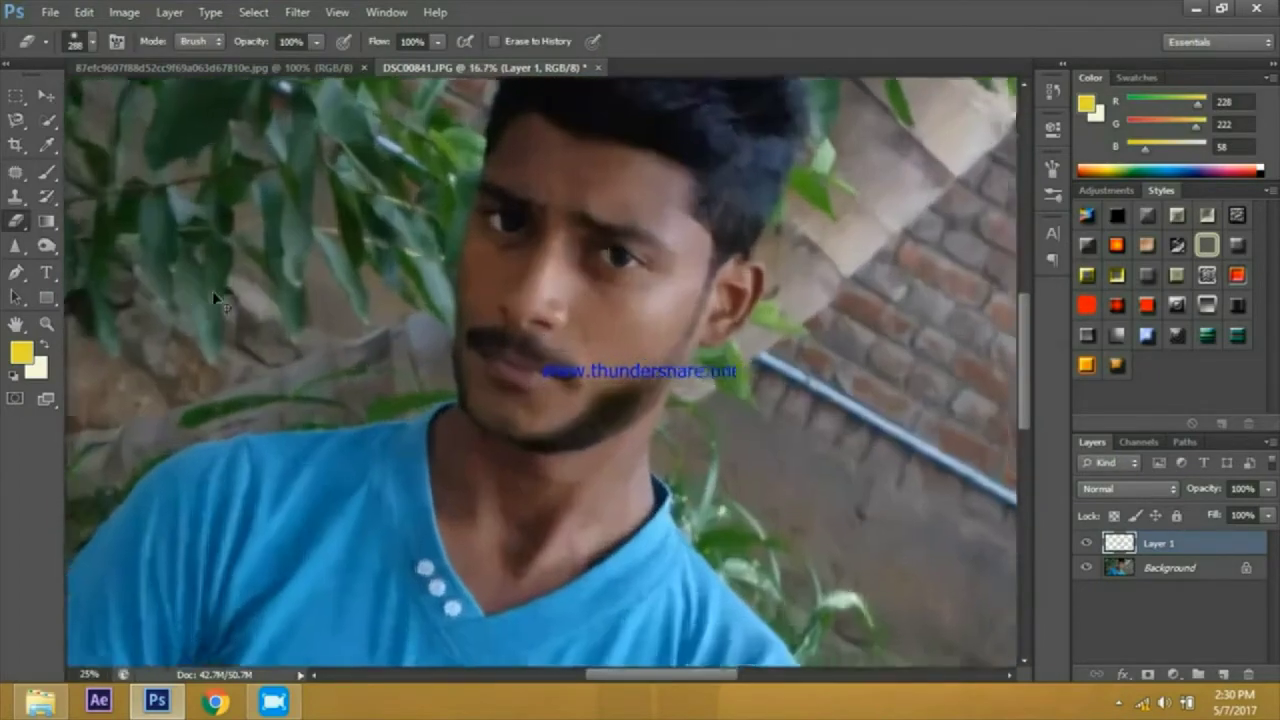
pyautogui.hotkey('ctrl', '+')
pyautogui.hotkey('ctrl', '+')
pyautogui.hotkey('ctrl', 'z')
pyautogui.hotkey('ctrl', 'z')
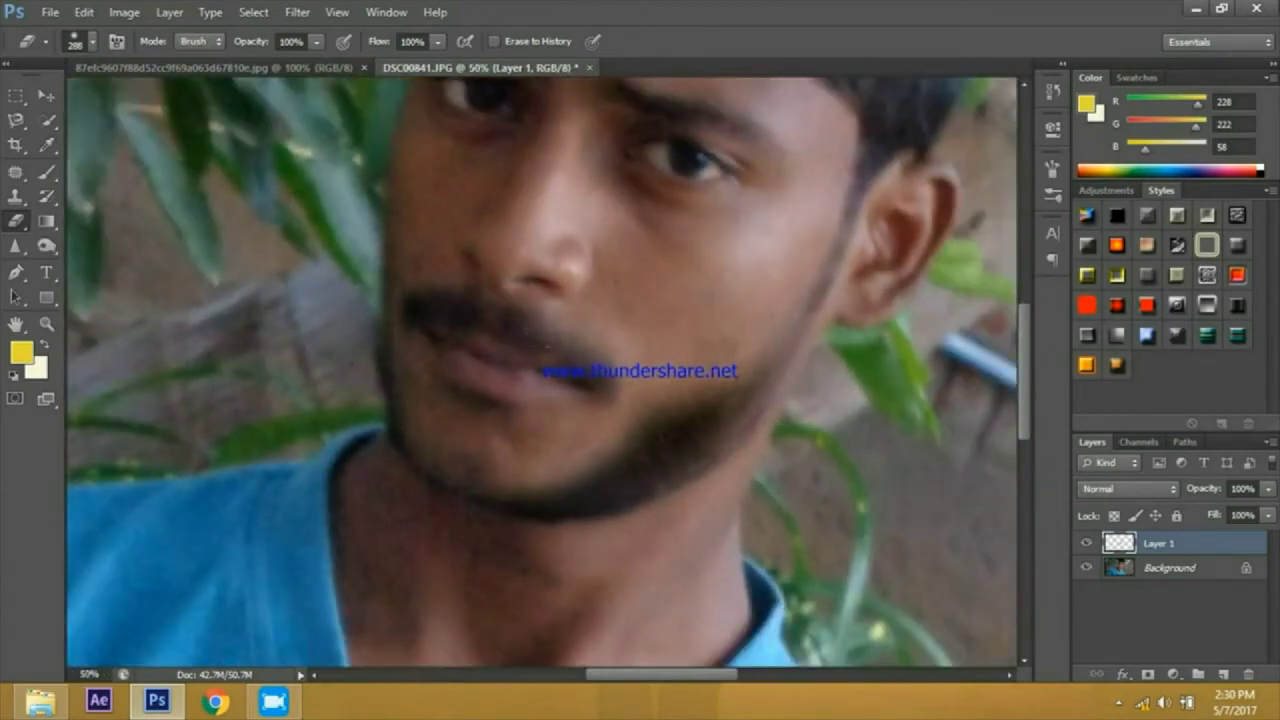
# Step: In the Wolverine image, select a small patch of beard beside the mouth corner with the Magnetic Lasso
pyautogui.click(45, 95)
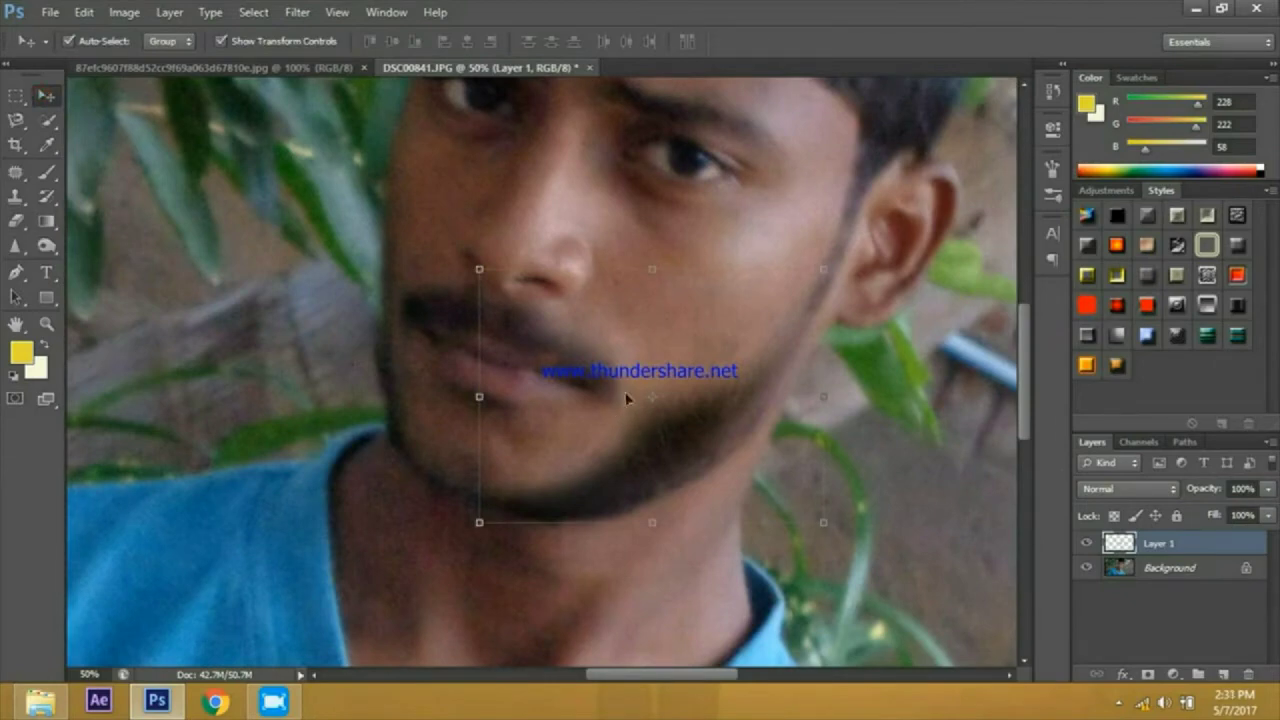
pyautogui.click(270, 67)
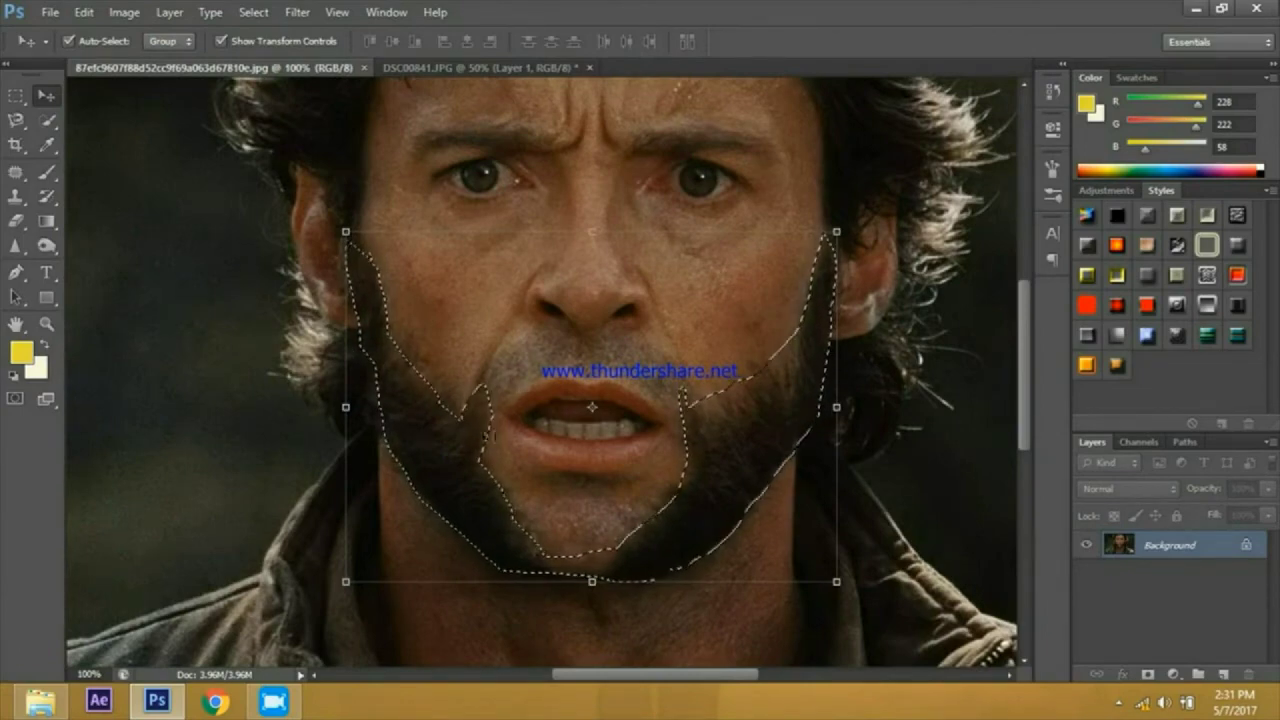
pyautogui.click(16, 119)
pyautogui.click(114, 143)
pyautogui.hotkey('shift', 'l')
pyautogui.click(670, 412)
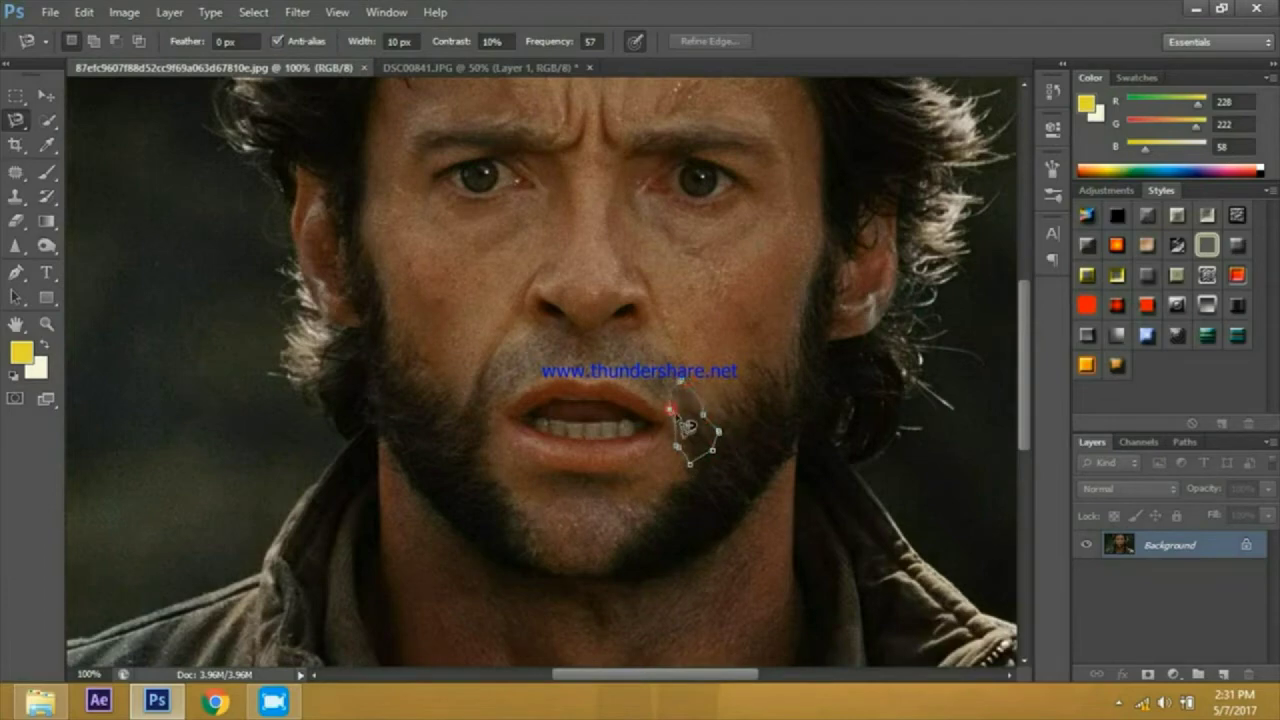
pyautogui.click(685, 423)
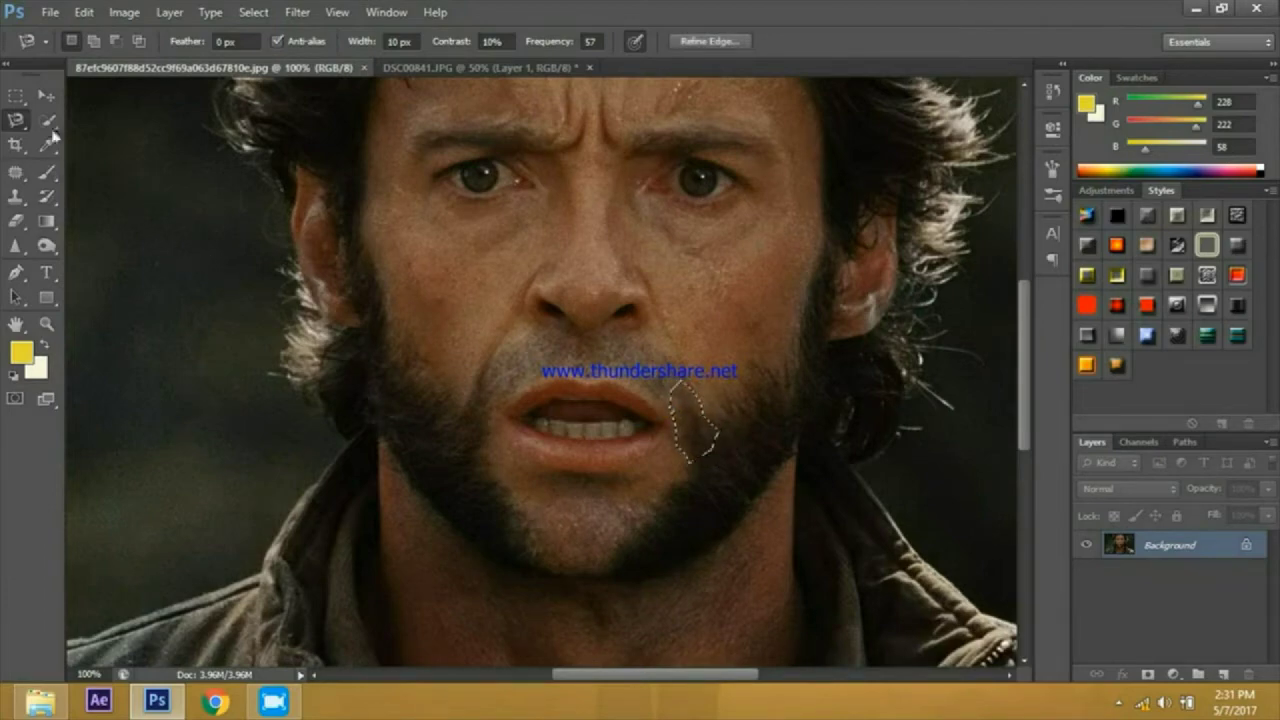
# Step: Move the selected beard patch into DSC00841.JPG as a new layer, just beside the man's mouth corner
pyautogui.click(45, 95)
pyautogui.moveTo(685, 403); pyautogui.dragTo(596, 303)
pyautogui.moveTo(630, 400); pyautogui.dragTo(632, 402)
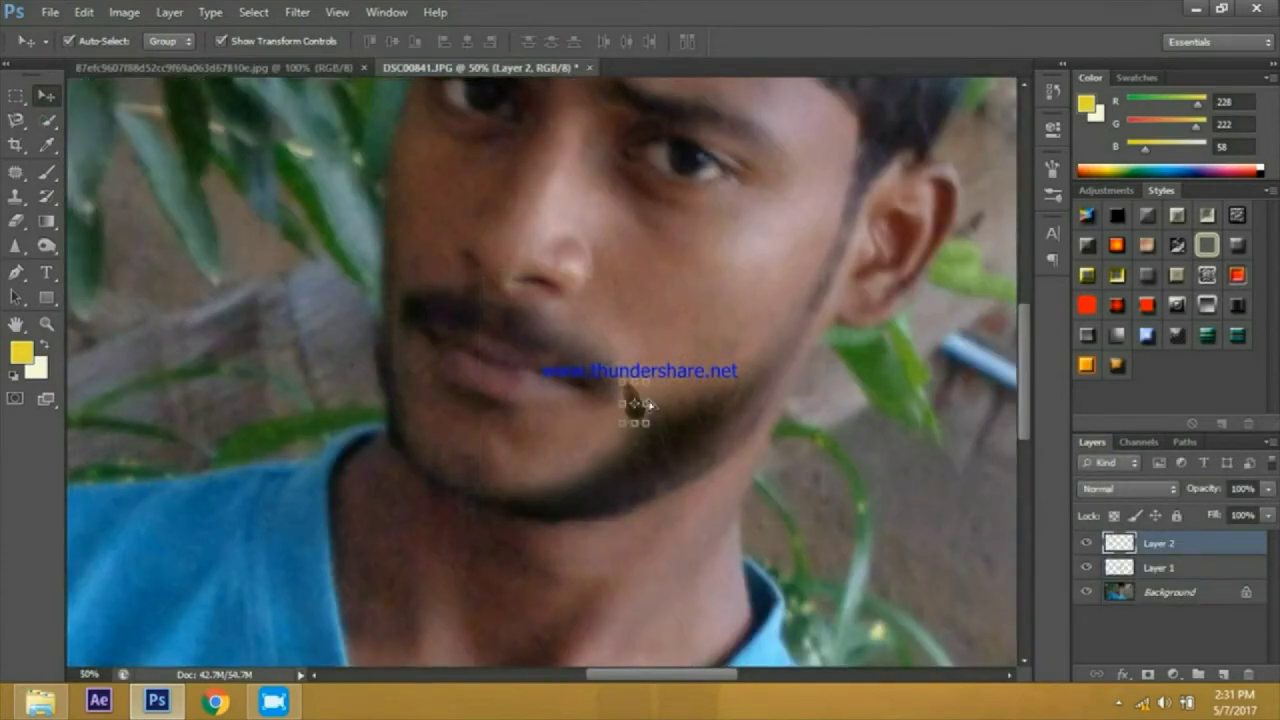
# Step: Scale the Layer 2 patch to about 294% width and 309% height, bridging the mustache end and the jaw beard
pyautogui.hotkey('ctrl', '+')
pyautogui.hotkey('ctrl', '+')
pyautogui.hotkey('ctrl', '+')
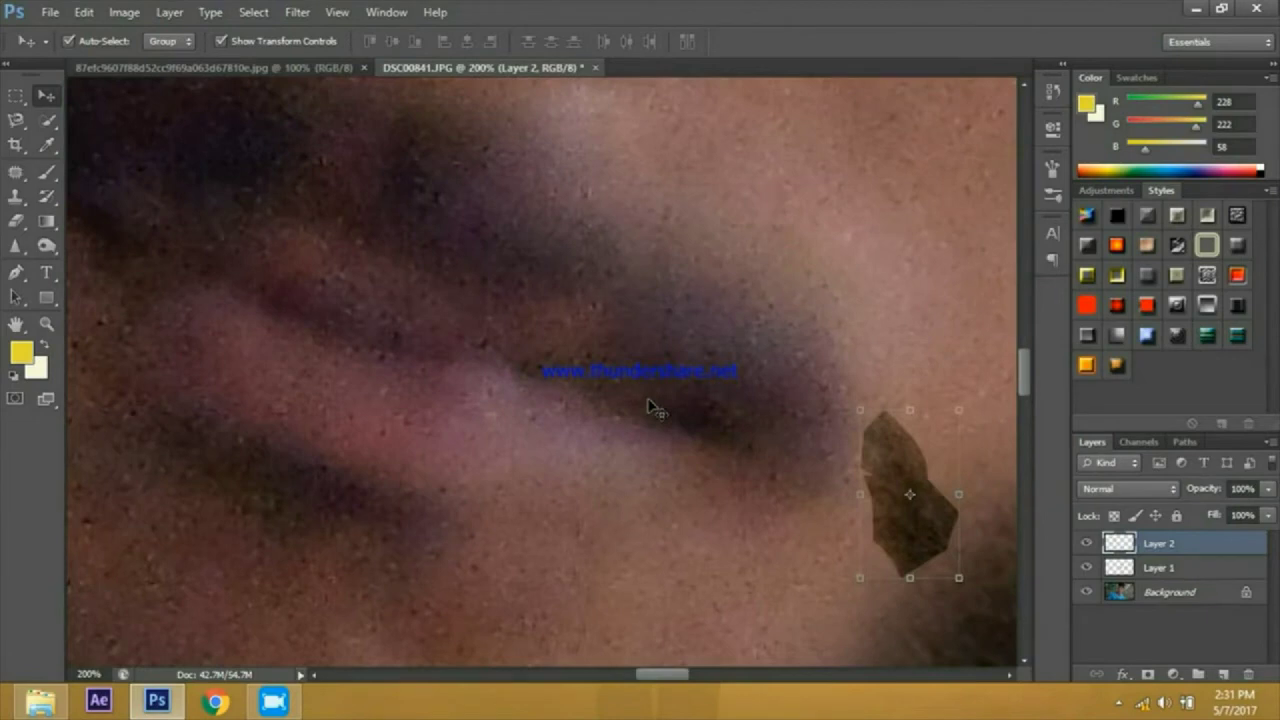
pyautogui.hotkey('ctrl', '-')
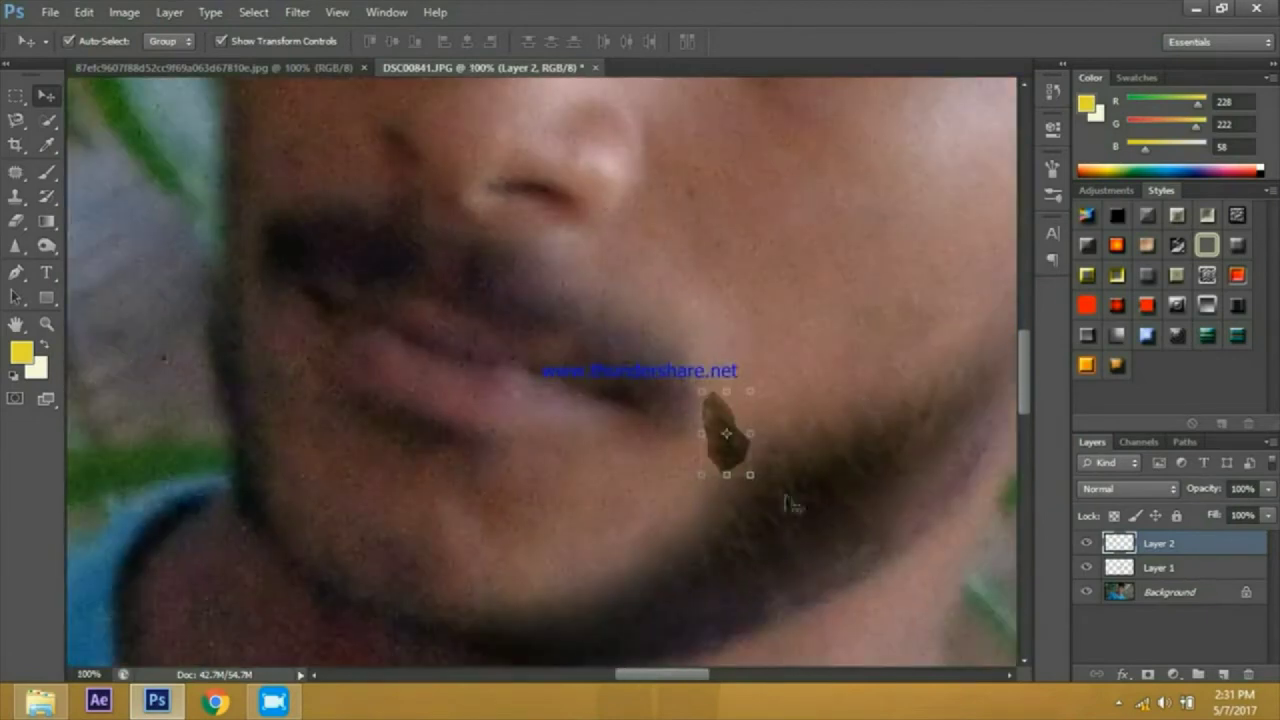
pyautogui.click(753, 478)
pyautogui.moveTo(855, 583); pyautogui.dragTo(847, 651)
pyautogui.moveTo(800, 565); pyautogui.dragTo(731, 464)
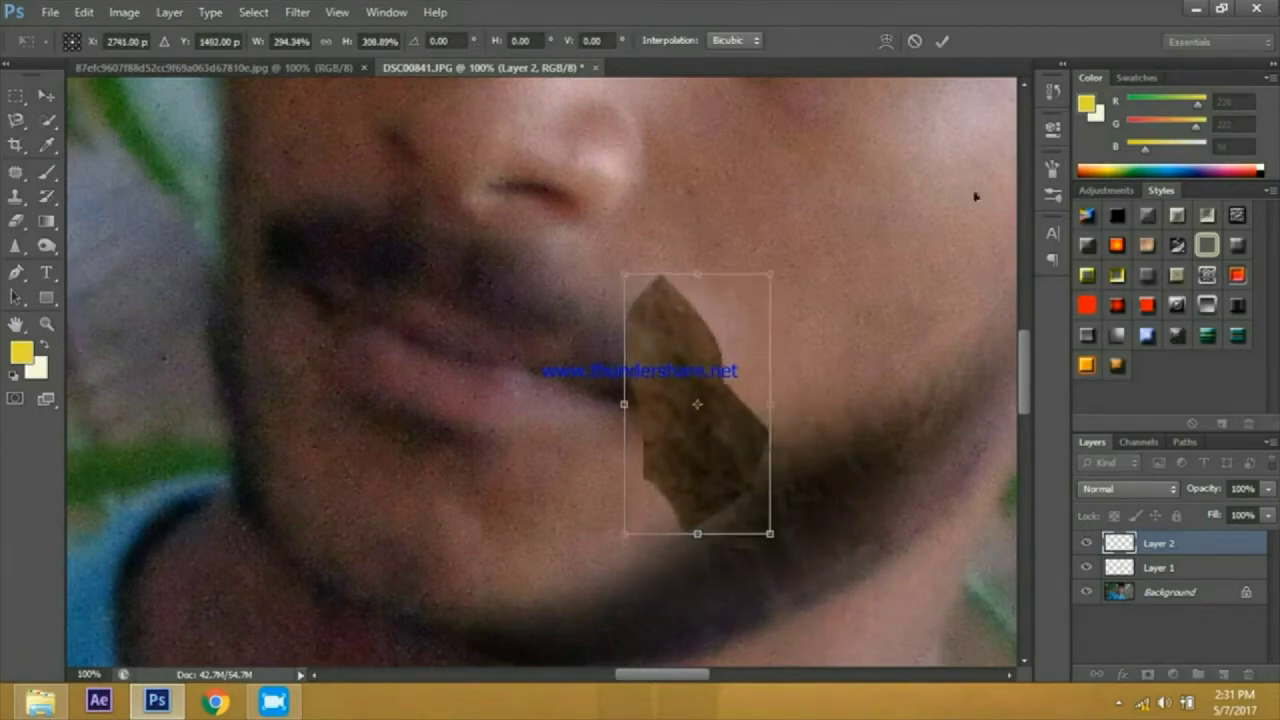
pyautogui.click(946, 43)
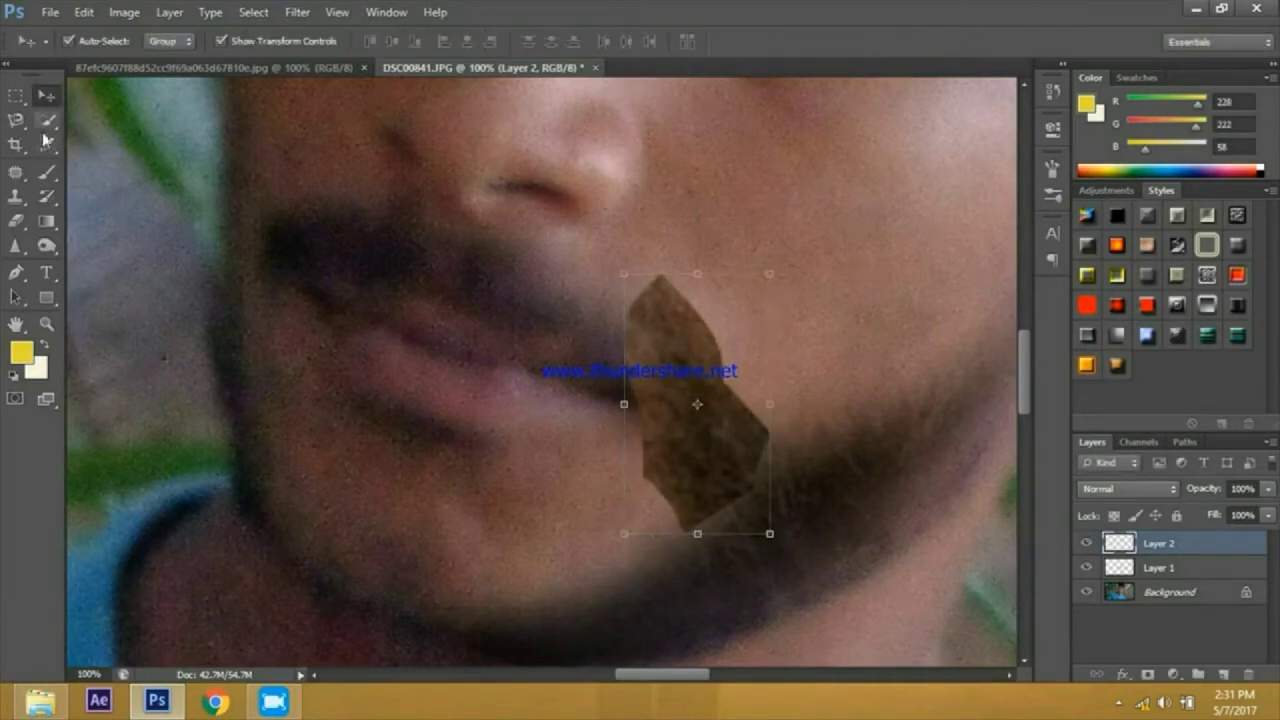
# Step: Erase the hard edges of the Layer 2 patch so it fades into the mustache, cheek and beard
pyautogui.click(18, 222)
pyautogui.moveTo(655, 290); pyautogui.dragTo(690, 318)
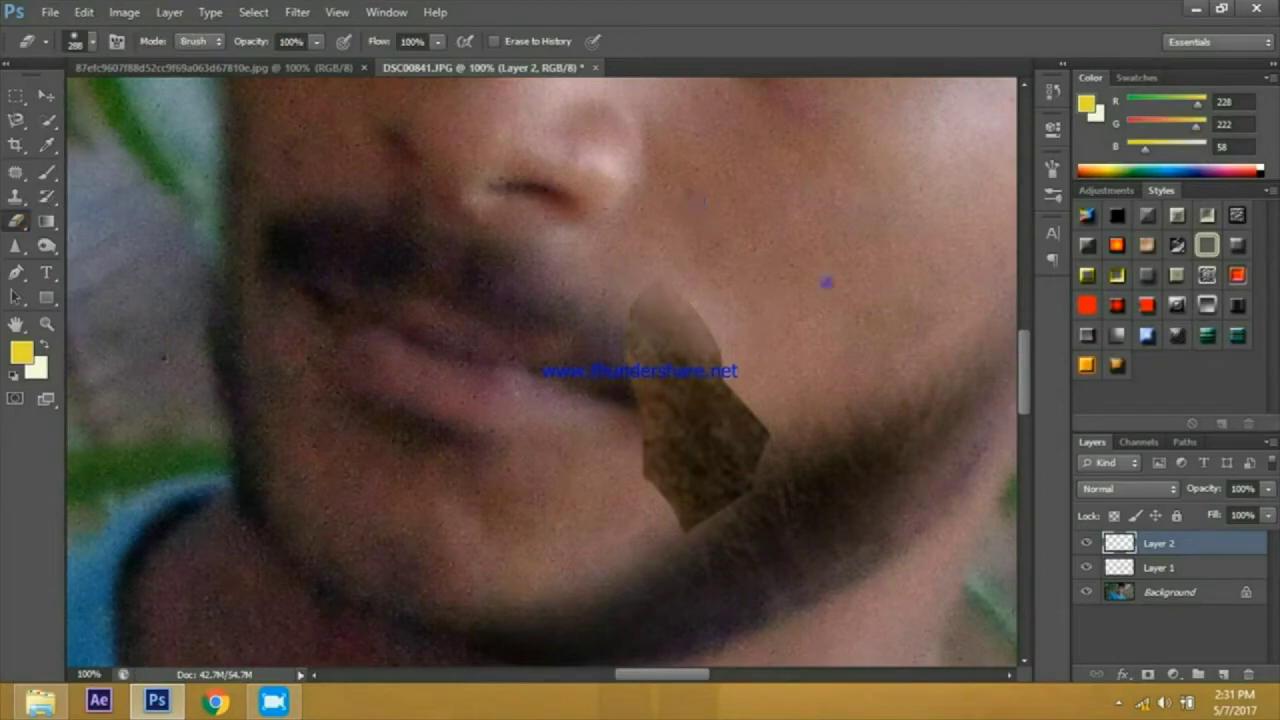
pyautogui.moveTo(712, 365); pyautogui.dragTo(745, 420)
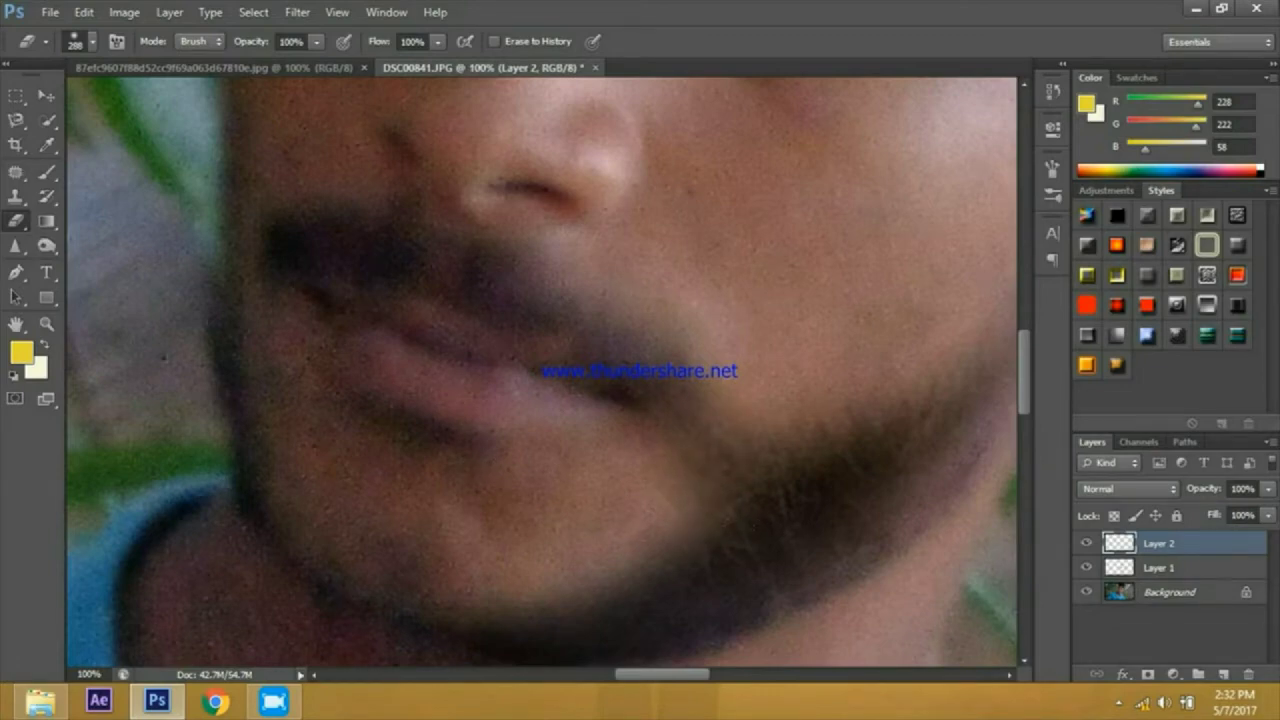
# Step: Rotate the Layer 2 patch 3.59° and shift it slightly down toward the jaw beard
pyautogui.click(46, 95)
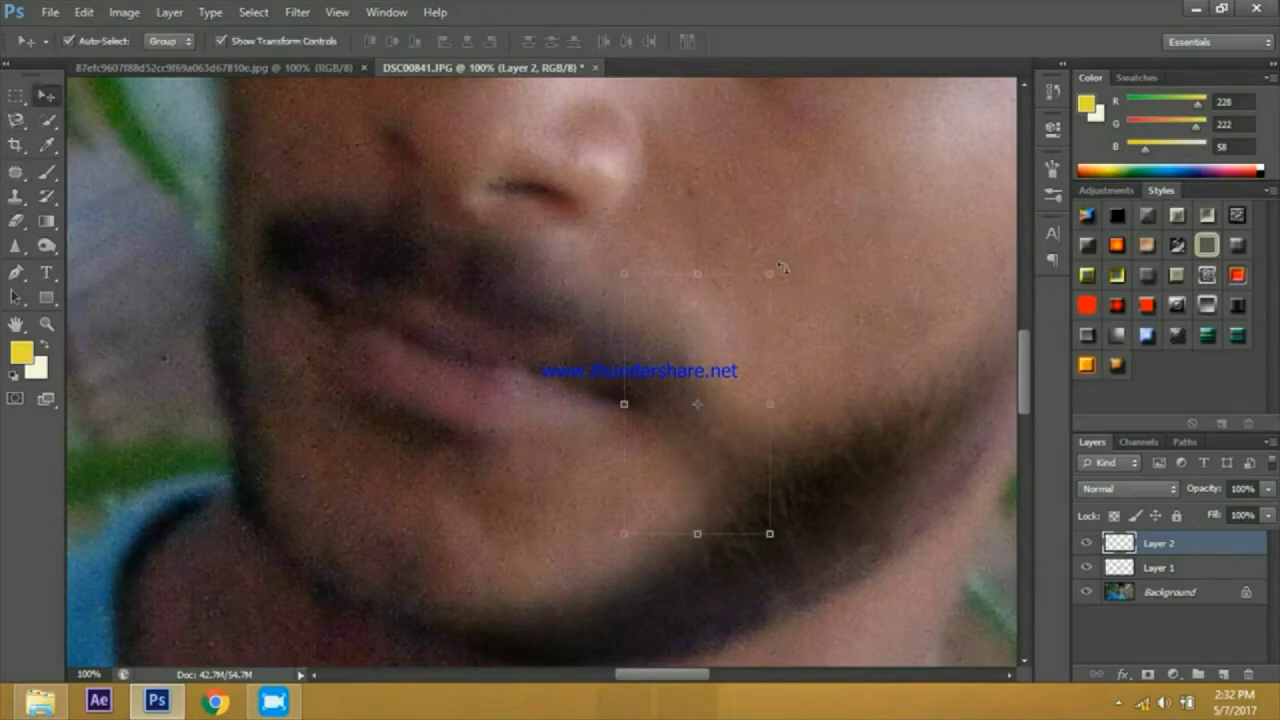
pyautogui.moveTo(822, 296); pyautogui.dragTo(826, 220)
pyautogui.moveTo(706, 391); pyautogui.dragTo(731, 422)
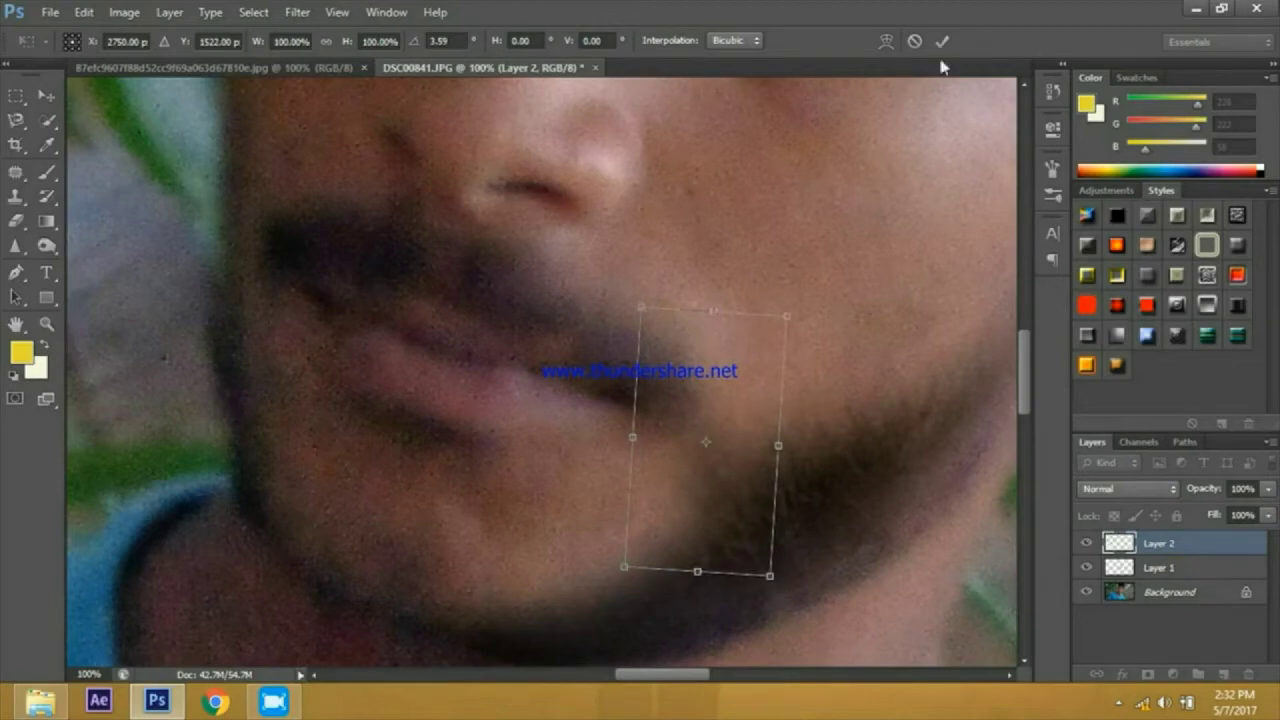
pyautogui.click(942, 41)
# Step: Rotate the Layer 2 beard patch 20.42° and shift it slightly down along the jaw
pyautogui.hotkey('ctrl', '-')
pyautogui.hotkey('ctrl', '-')
pyautogui.hotkey('ctrl', '-')
pyautogui.hotkey('ctrl', '-')
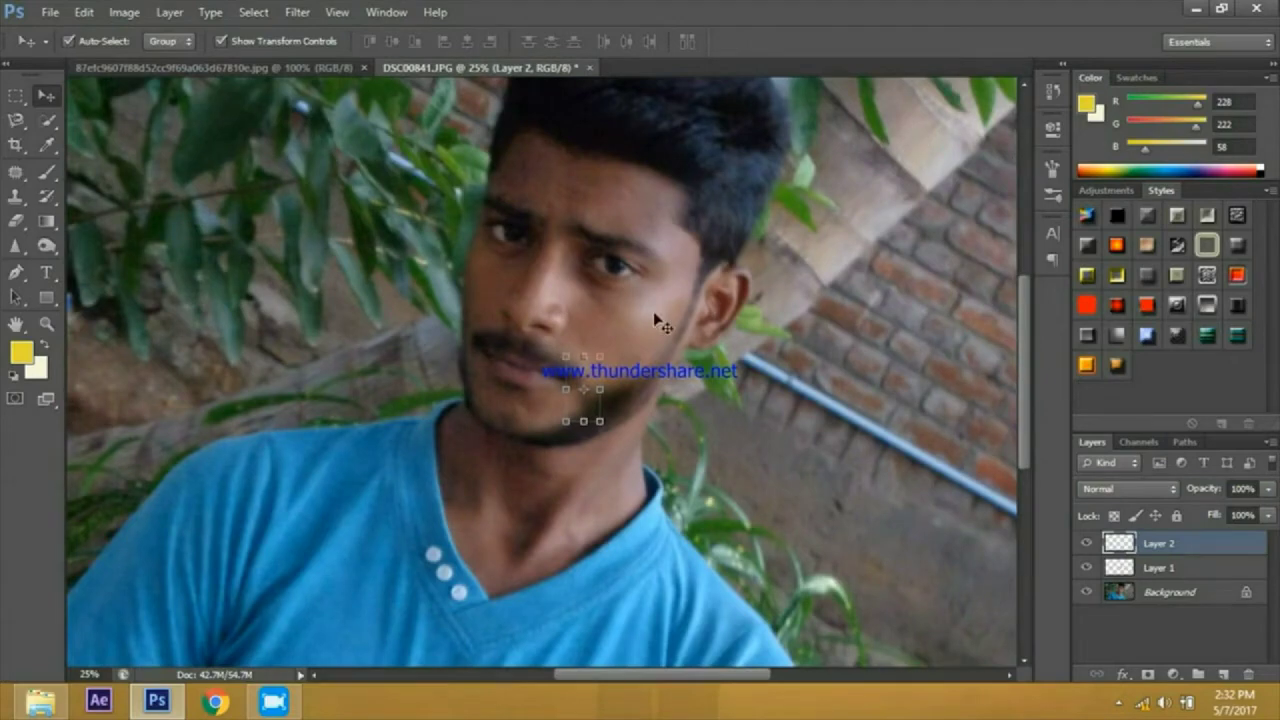
pyautogui.hotkey('ctrl', '+')
pyautogui.hotkey('ctrl', '+')
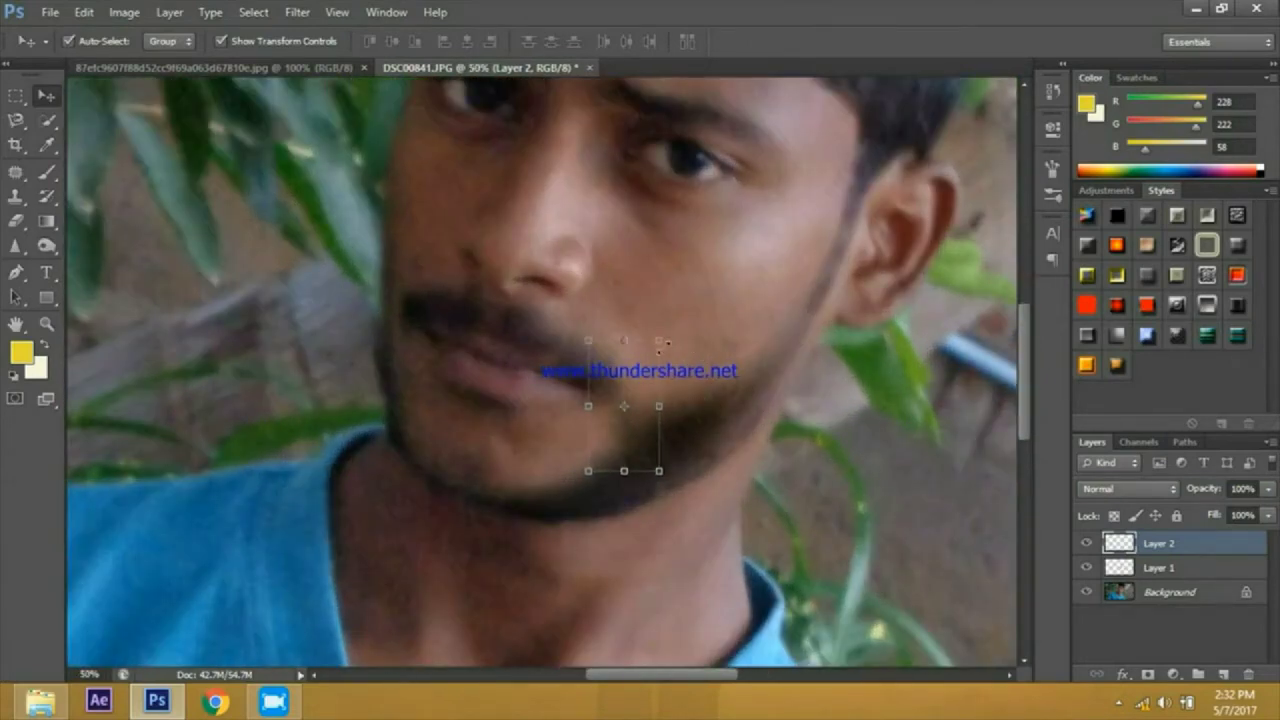
pyautogui.moveTo(690, 354)
pyautogui.mouseDown()
pyautogui.moveTo(700, 360)
pyautogui.moveTo(615, 290)
pyautogui.moveTo(697, 352)
pyautogui.mouseUp()
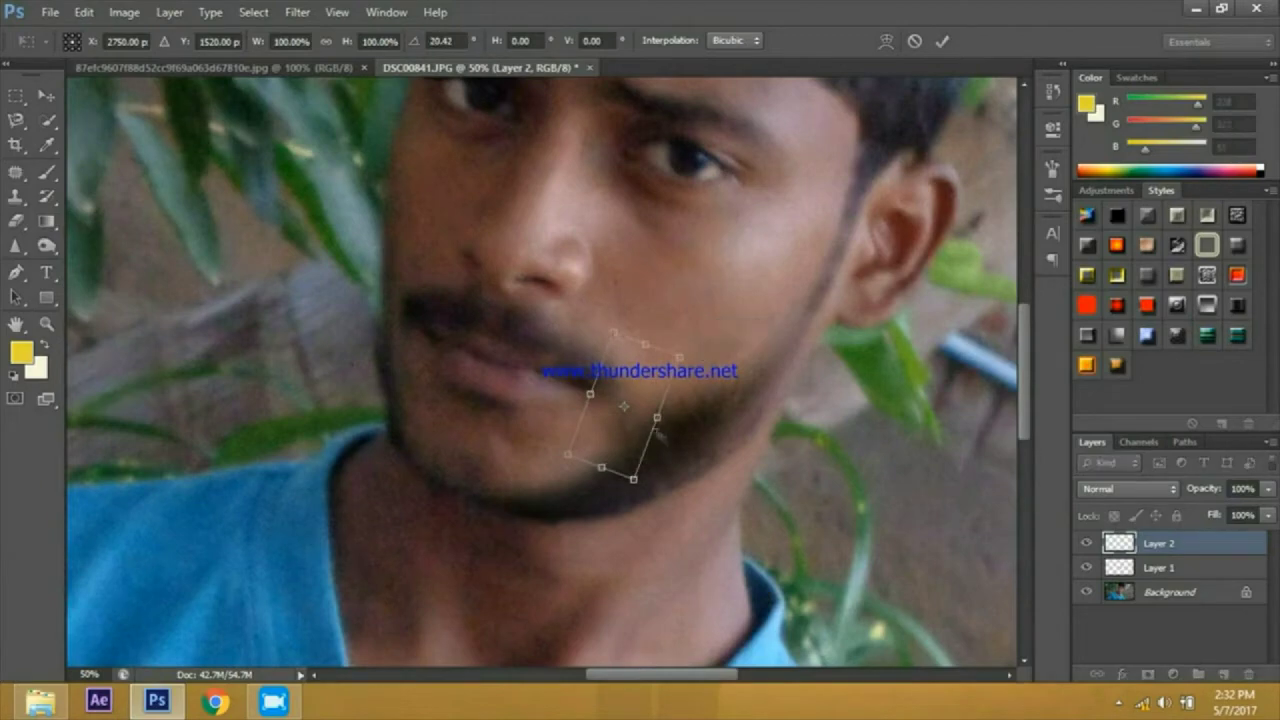
pyautogui.moveTo(634, 433); pyautogui.dragTo(634, 443)
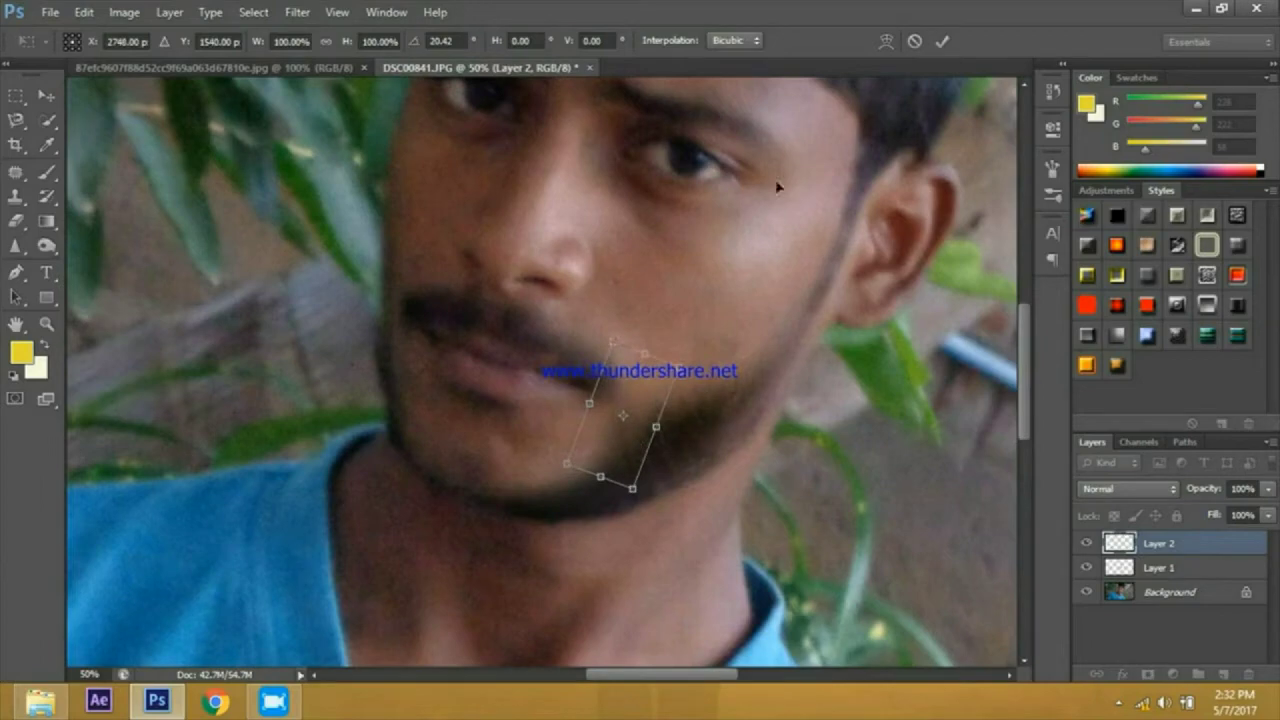
pyautogui.click(940, 43)
pyautogui.hotkey('ctrl', '-')
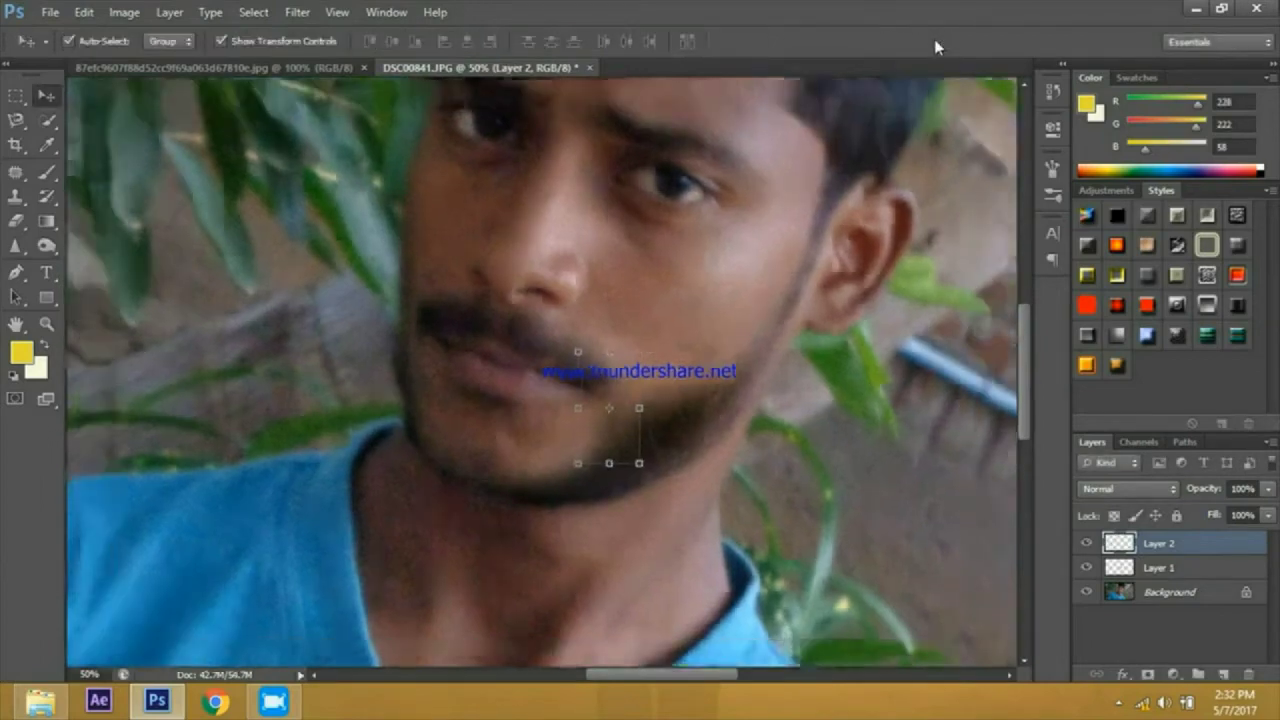
pyautogui.hotkey('ctrl', '+')
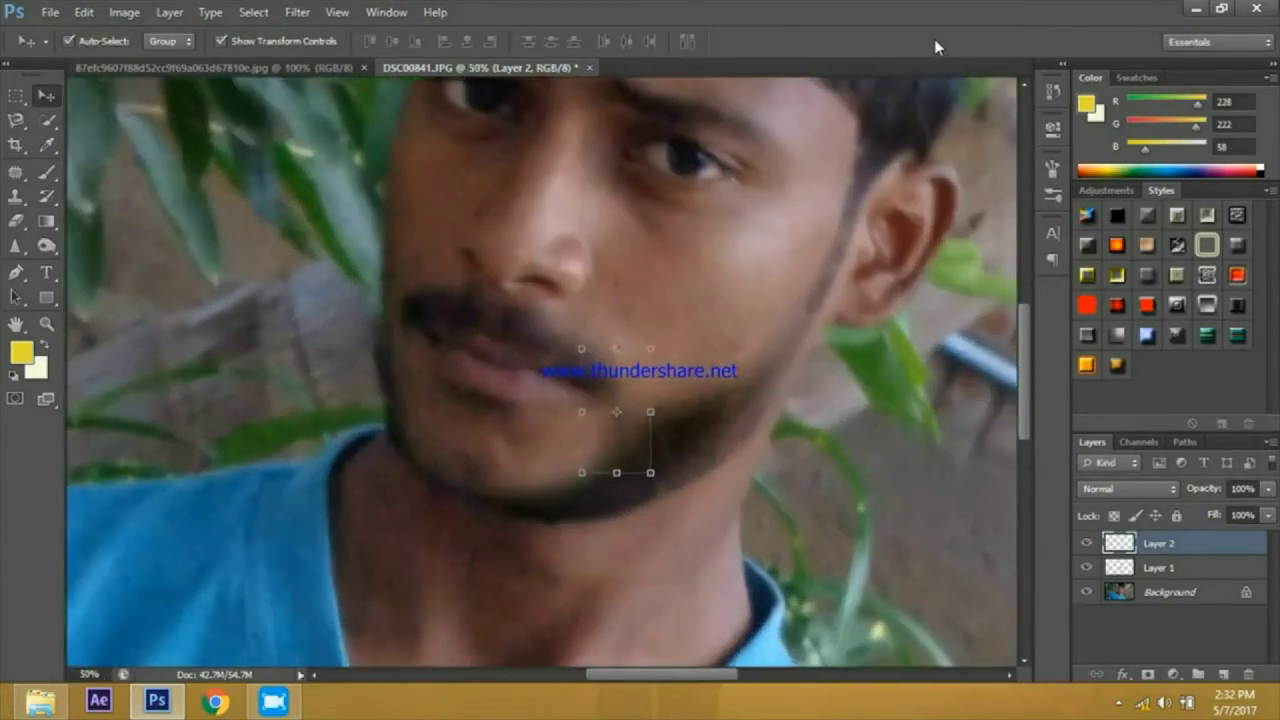
# Step: Hide the transform controls and nudge the Layer 2 patch slightly up toward the mouth corner
pyautogui.click(221, 41)
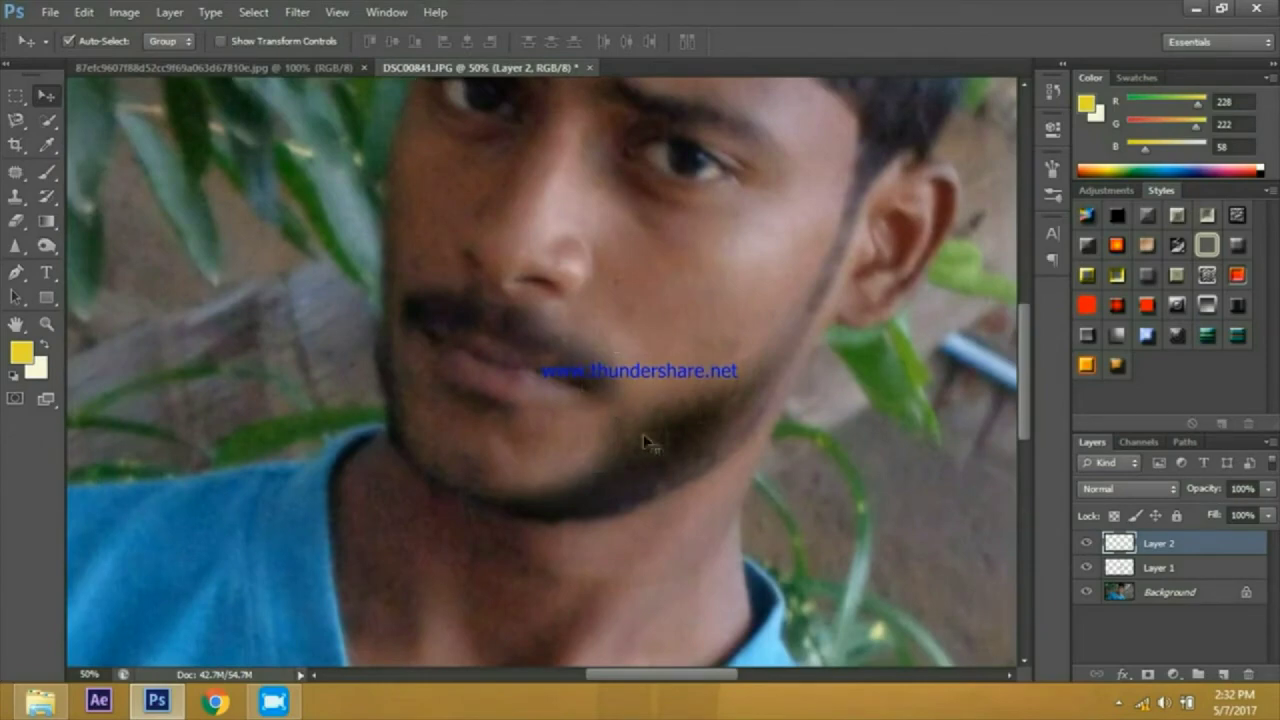
pyautogui.moveTo(634, 443); pyautogui.dragTo(630, 428)
pyautogui.hotkey('ctrl', '-')
pyautogui.hotkey('ctrl', '-')
pyautogui.hotkey('ctrl', '+')
pyautogui.hotkey('ctrl', '+')
pyautogui.hotkey('ctrl', '+')
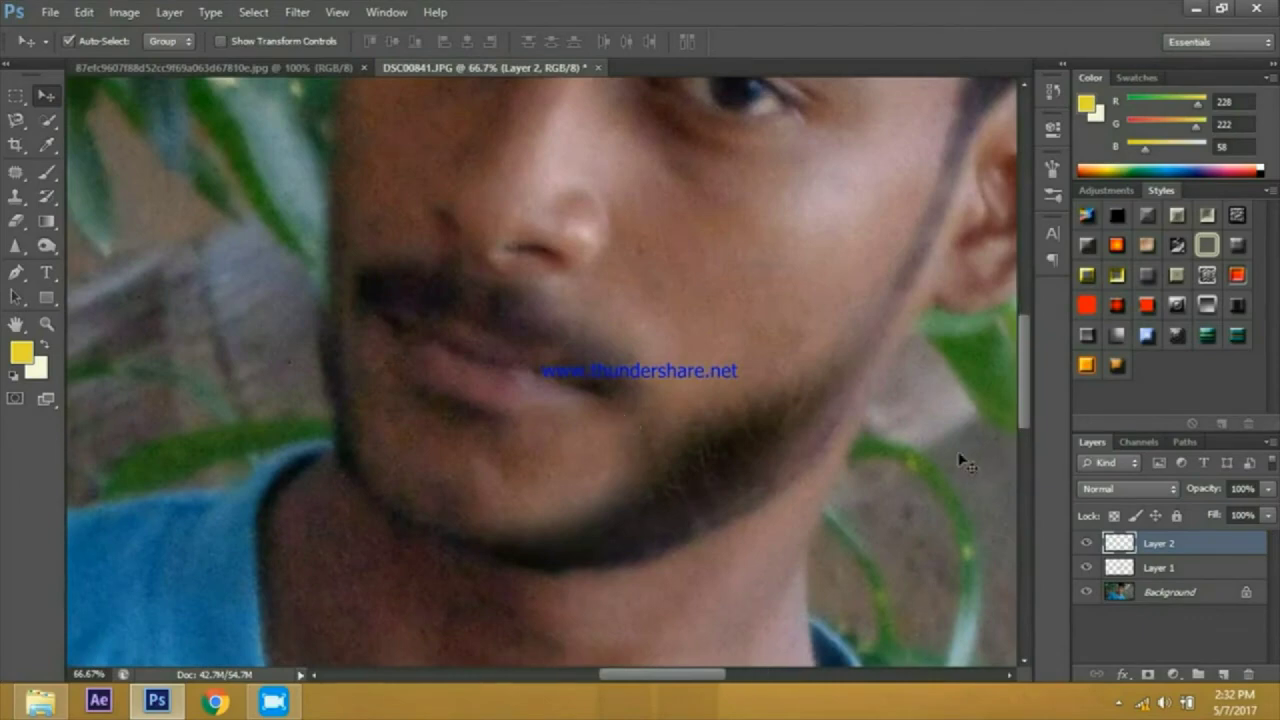
# Step: Transform the Layer 2 patch to 129.95% width with an 11.21° rotation, moving it slightly down and outward over the jaw beard
pyautogui.hotkey('ctrl', 't')
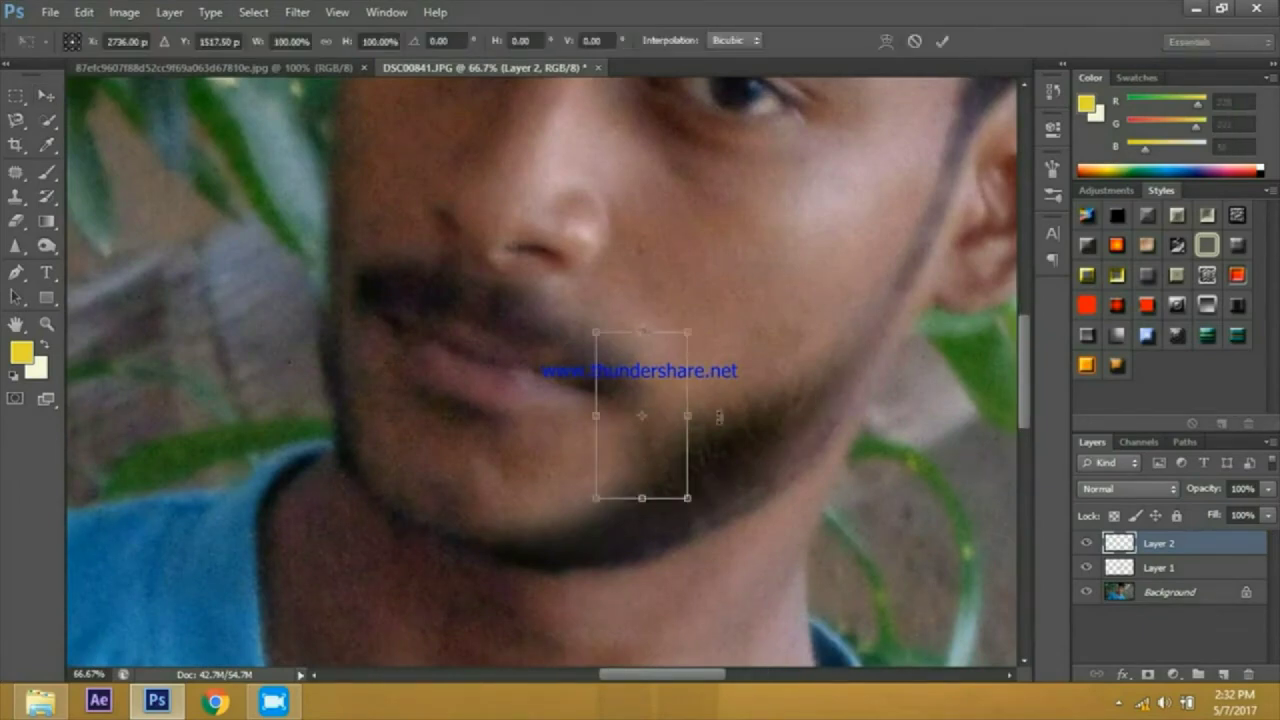
pyautogui.moveTo(729, 427); pyautogui.dragTo(820, 446)
pyautogui.moveTo(667, 436); pyautogui.dragTo(686, 443)
pyautogui.moveTo(616, 413); pyautogui.dragTo(587, 410)
pyautogui.moveTo(672, 440); pyautogui.dragTo(682, 459)
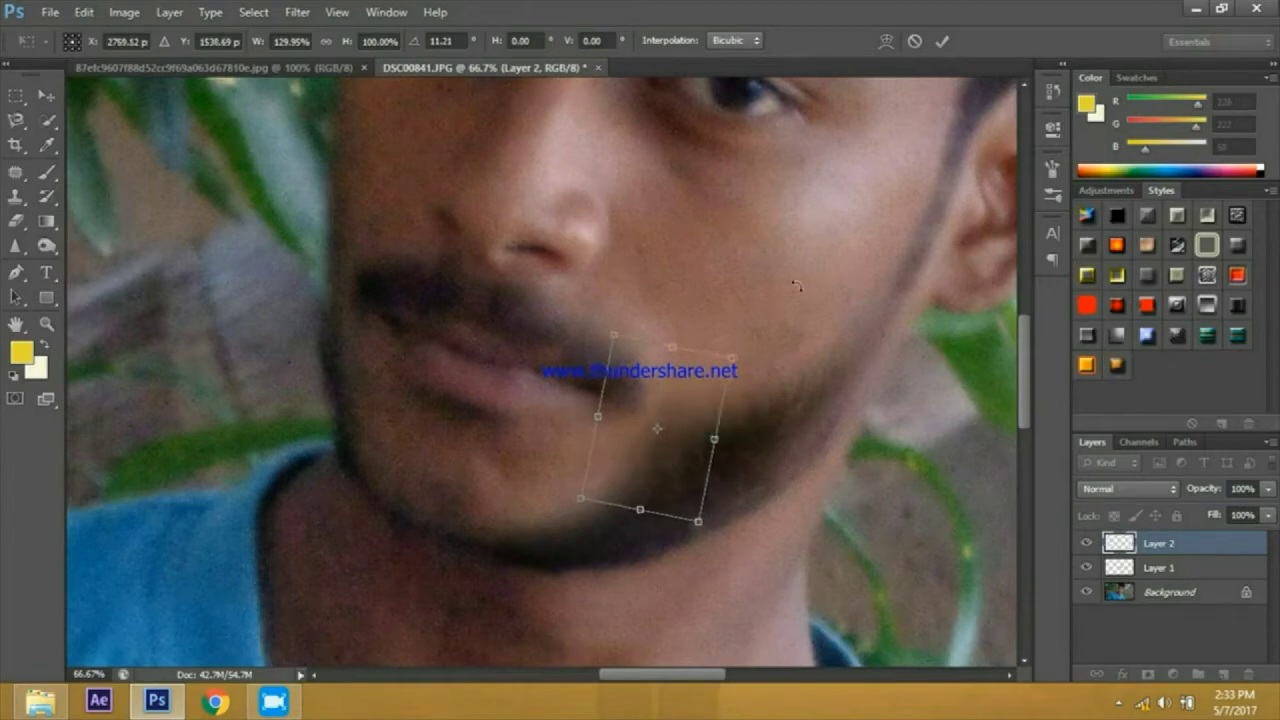
pyautogui.click(940, 42)
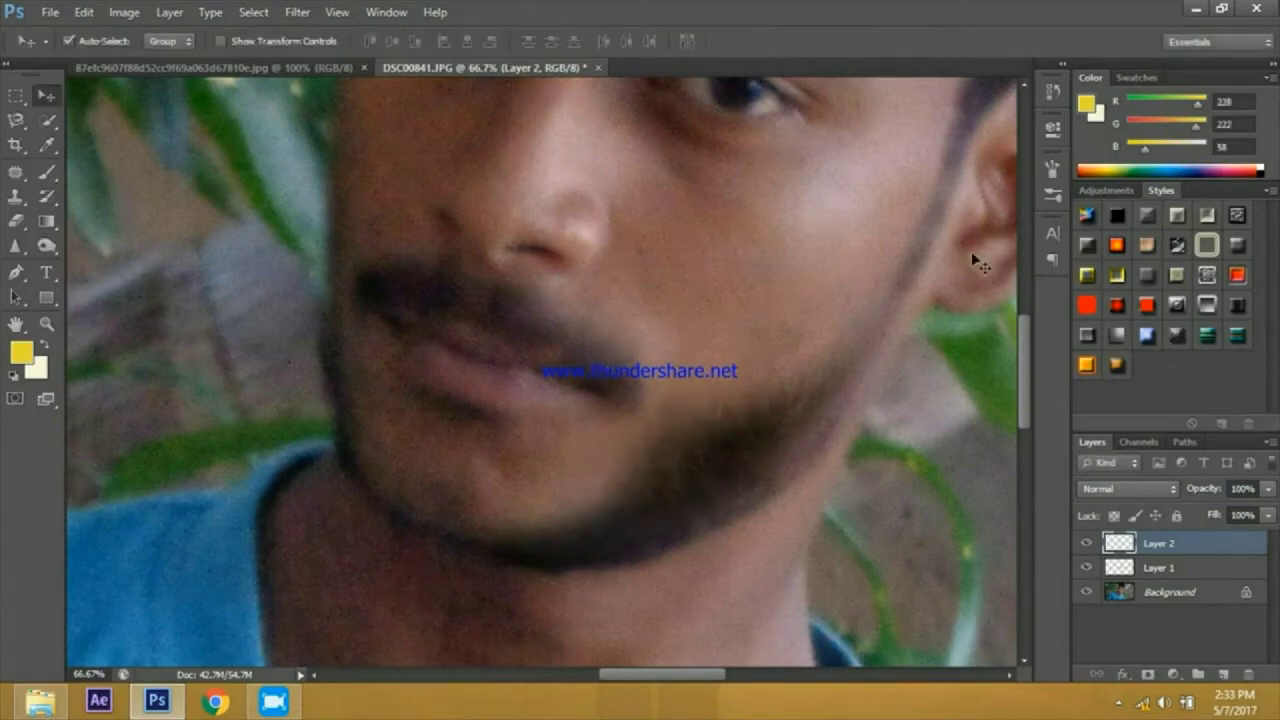
# Step: Move the widened Layer 2 patch slightly up and toward the mouth corner
pyautogui.hotkey('ctrl', '-')
pyautogui.hotkey('ctrl', '-')
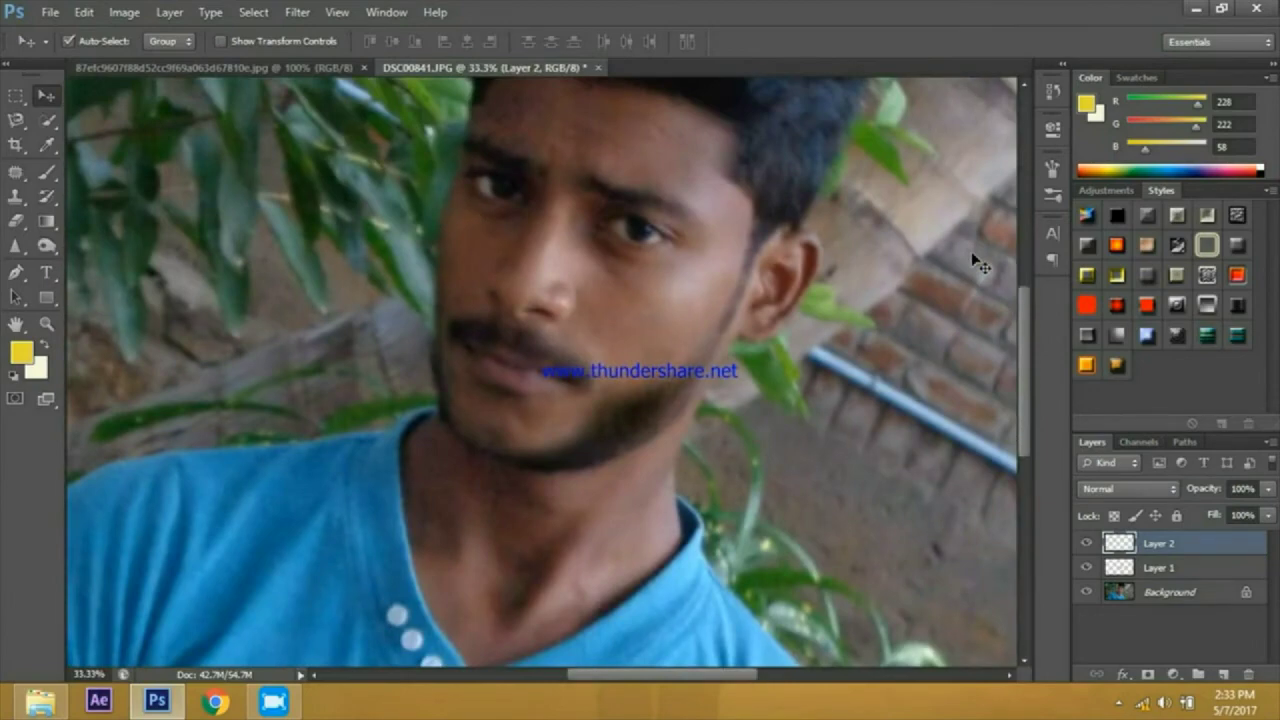
pyautogui.hotkey('ctrl', '+')
pyautogui.hotkey('ctrl', '+')
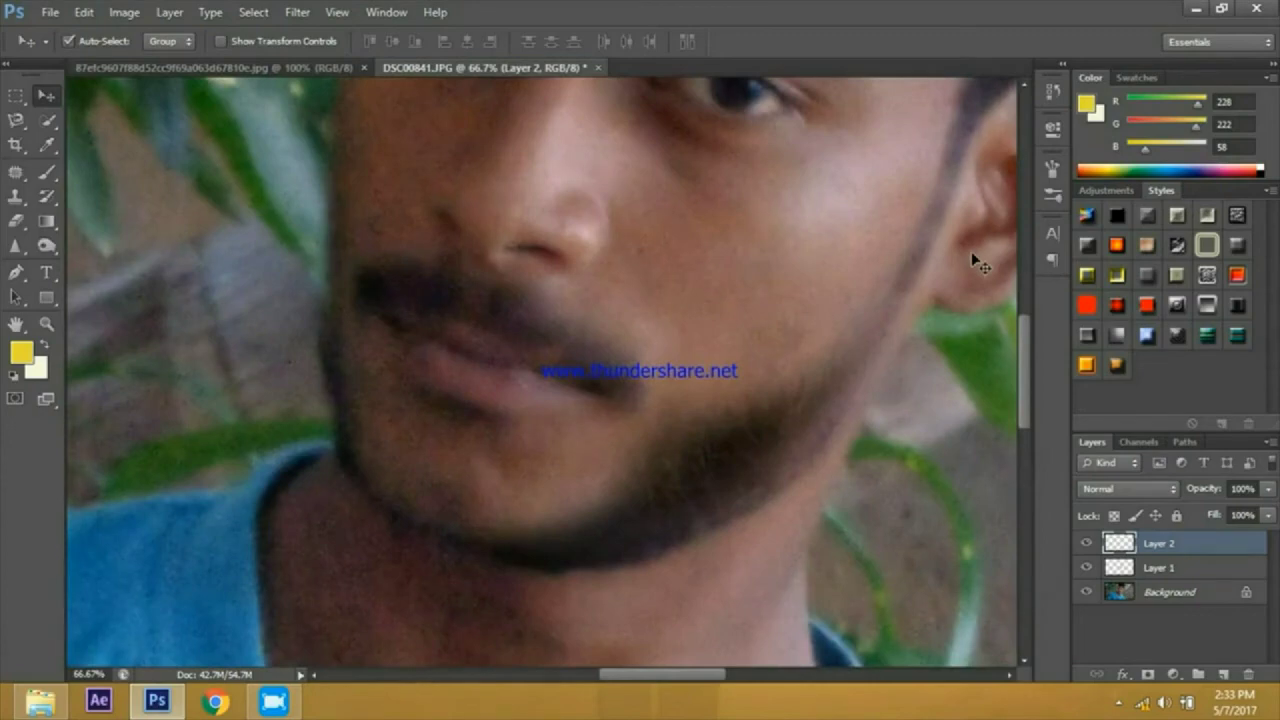
pyautogui.moveTo(666, 432); pyautogui.dragTo(659, 423)
# Step: Examine how the beard patch blends with the mustache and jaw, both close up and in the whole photo
pyautogui.hotkey('ctrl', '-')
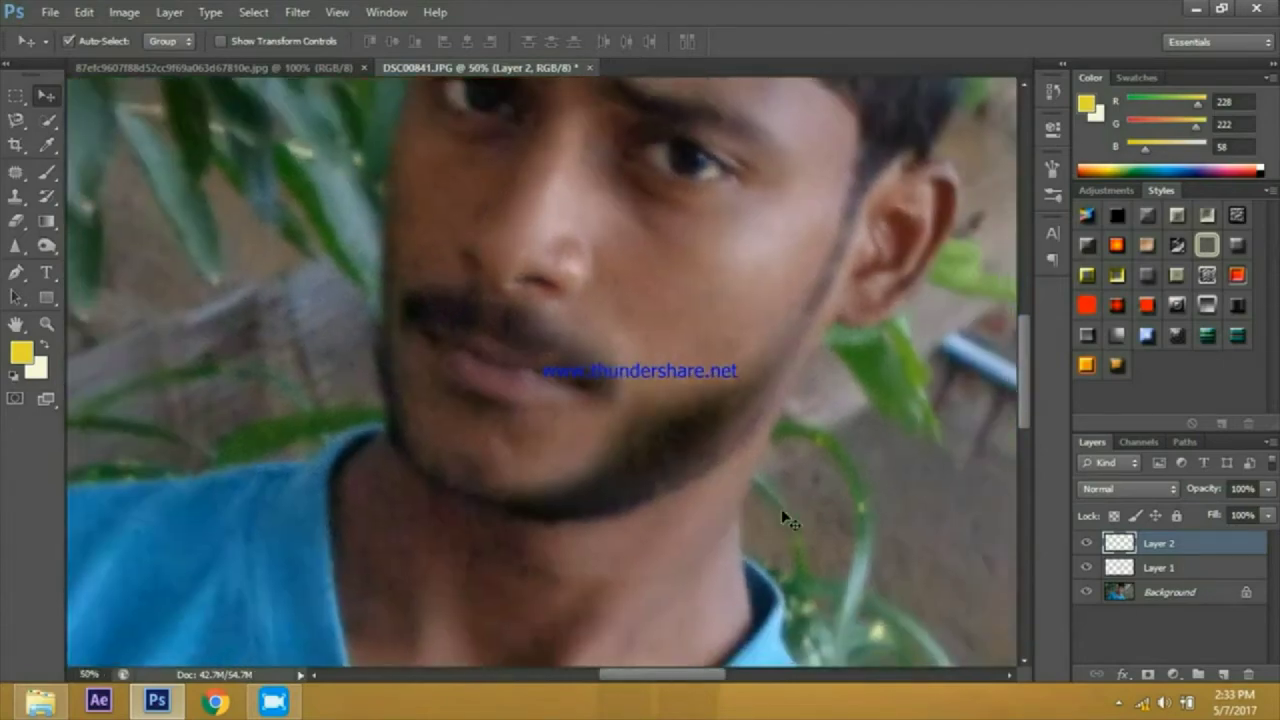
pyautogui.hotkey('ctrl', '-')
pyautogui.hotkey('ctrl', '-')
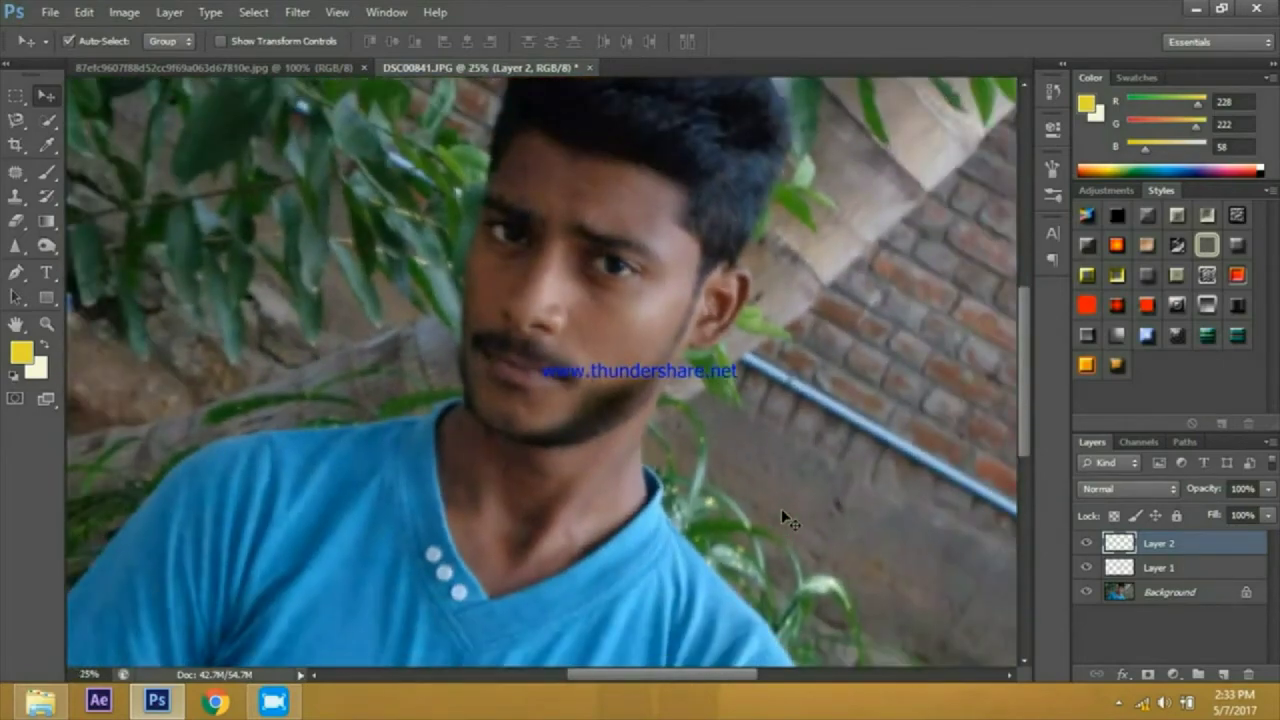
pyautogui.hotkey('ctrl', '-')
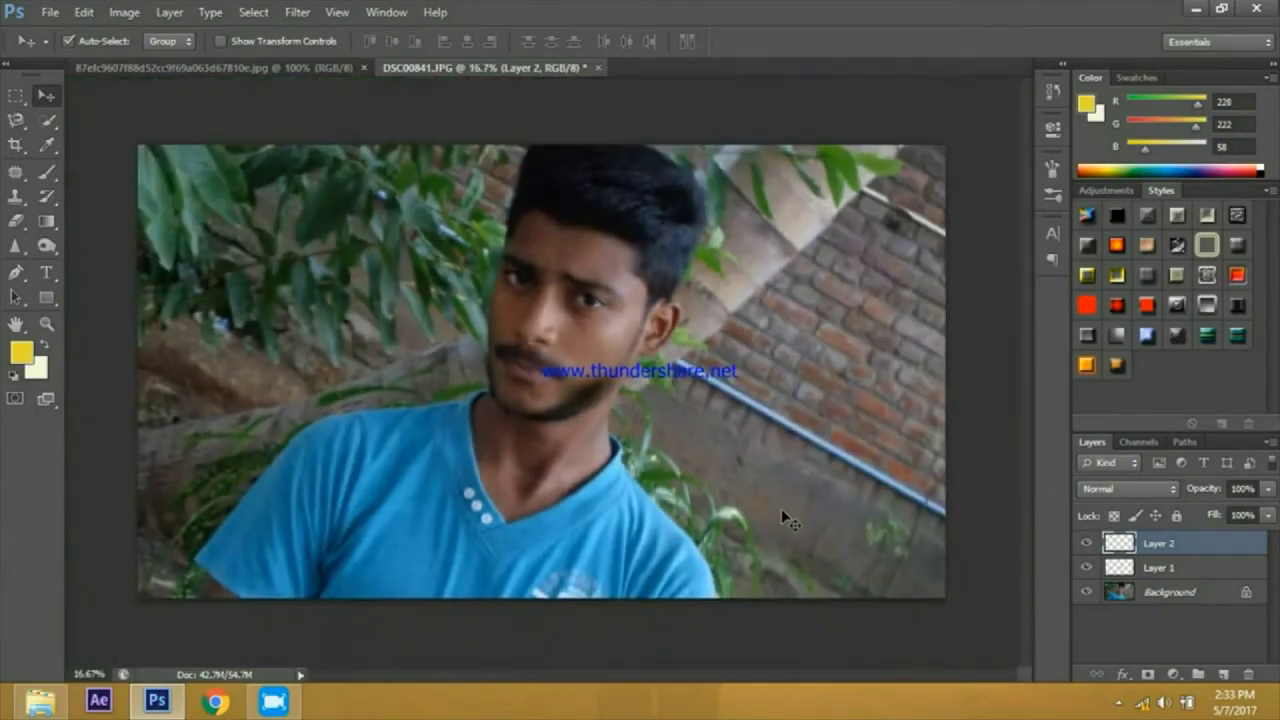
pyautogui.hotkey('ctrl', '+')
pyautogui.hotkey('ctrl', '+')
pyautogui.hotkey('ctrl', '+')
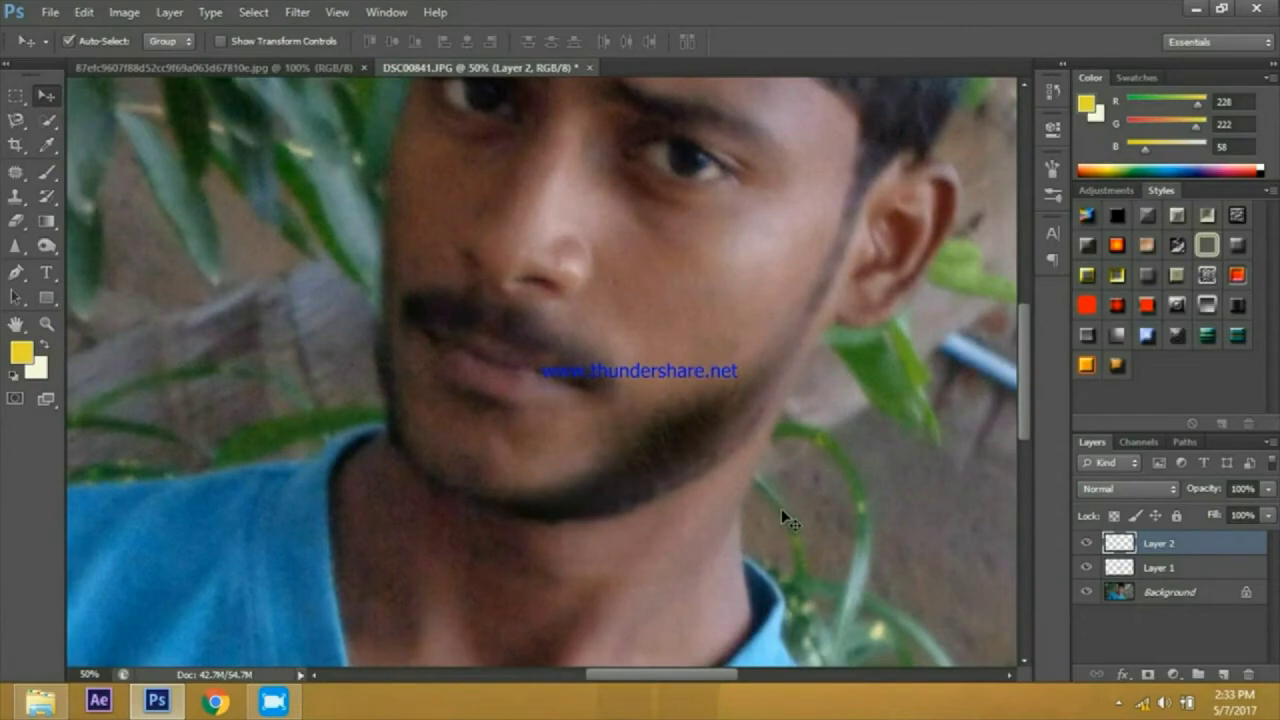
pyautogui.hotkey('ctrl', '-')
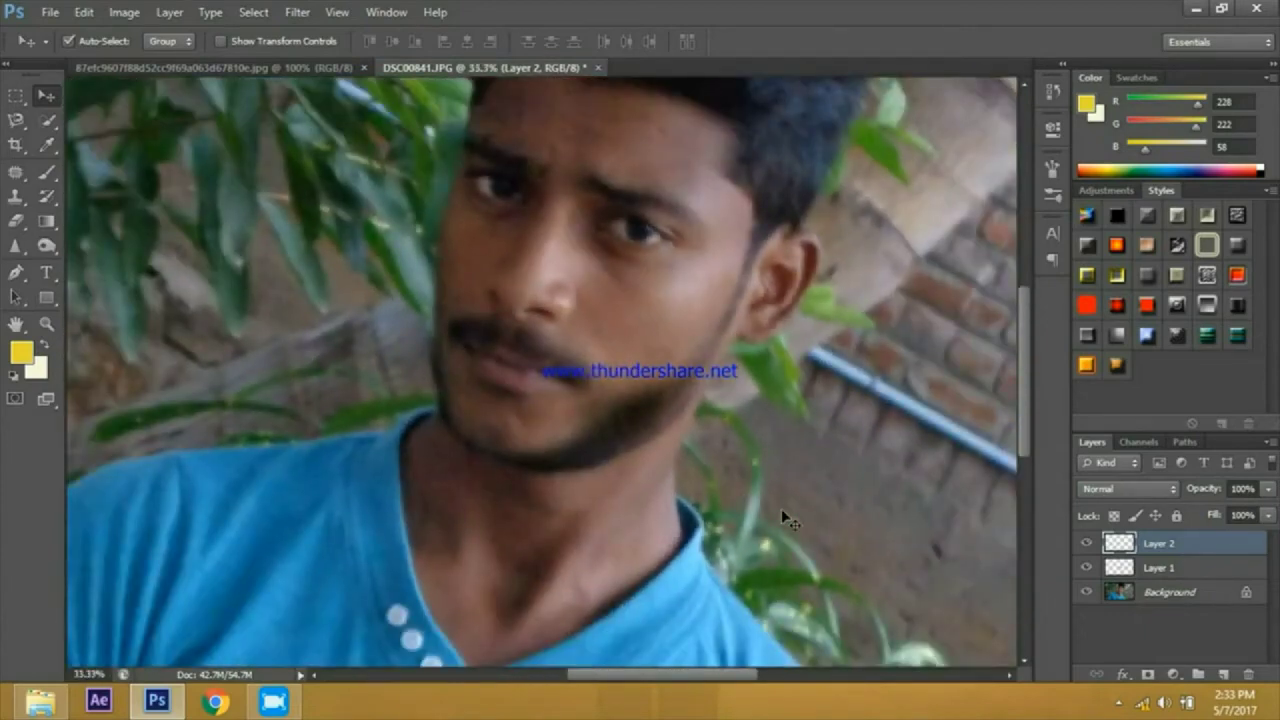
pyautogui.hotkey('ctrl', '-')
pyautogui.hotkey('ctrl', '+')
pyautogui.hotkey('ctrl', '+')
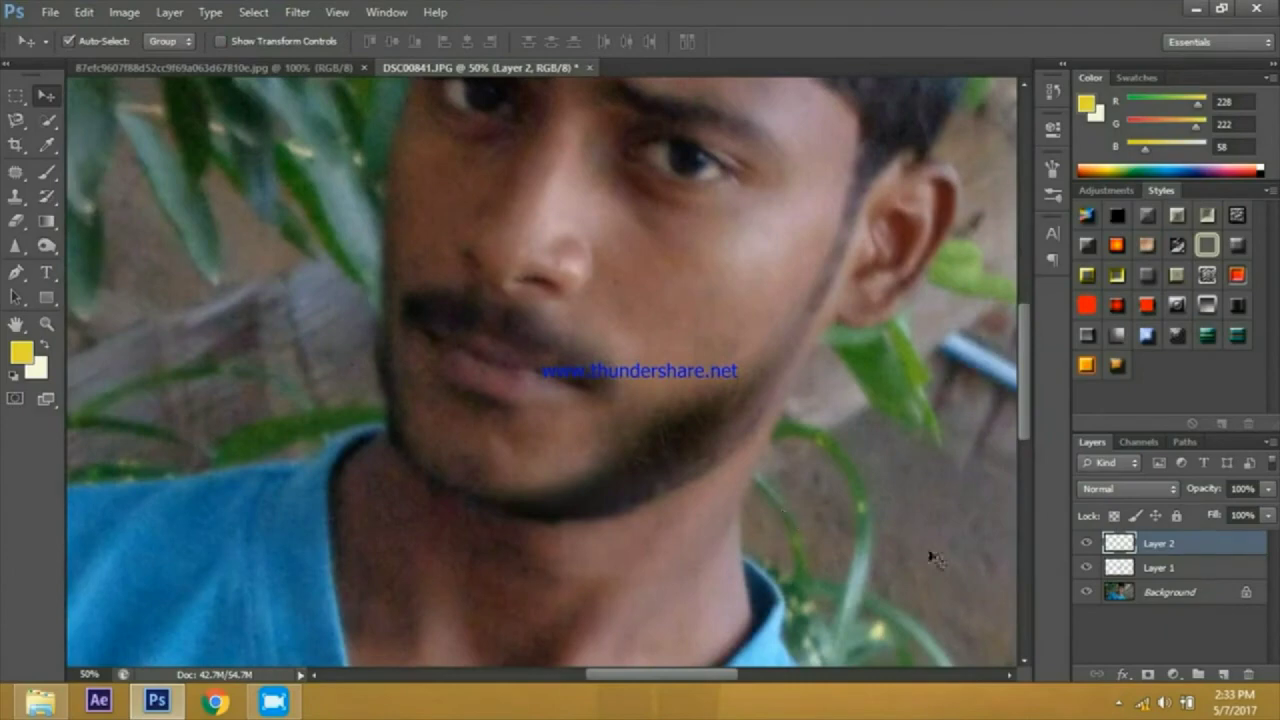
# Step: Duplicate Layer 1 within DSC00841.JPG to thicken the jaw beard
pyautogui.rightClick(1166, 569)
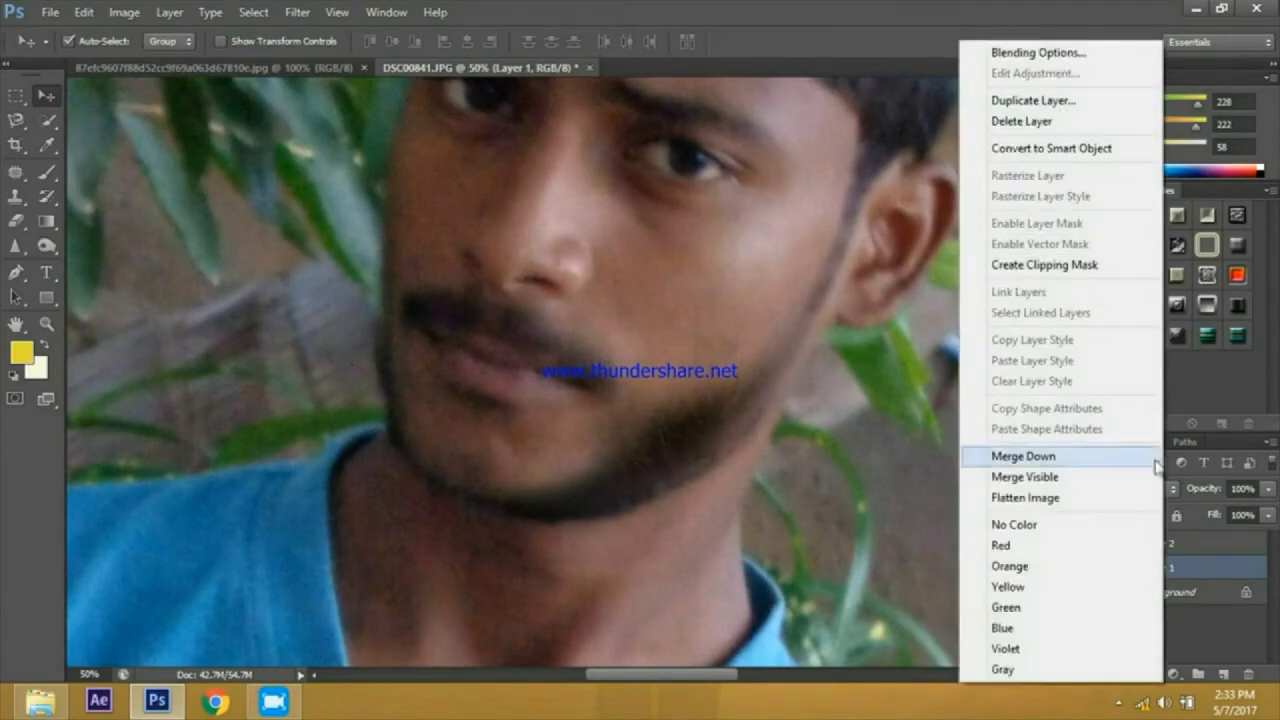
pyautogui.rightClick(1218, 568)
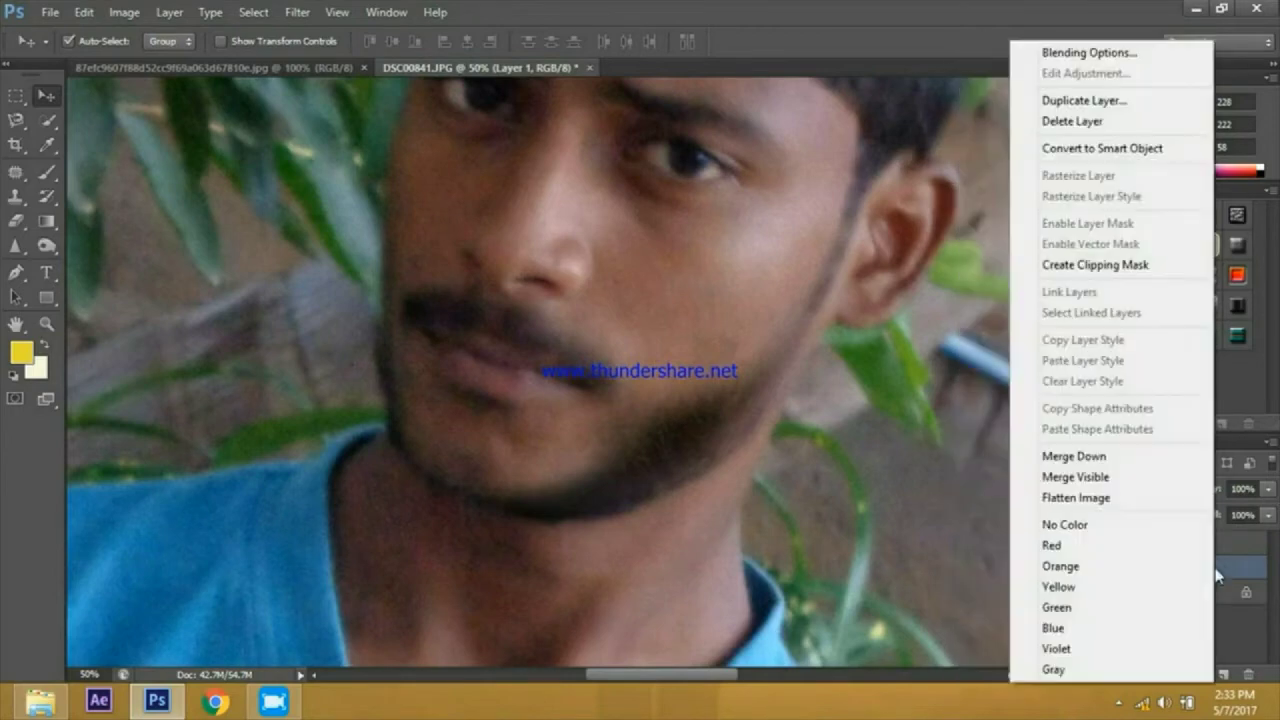
pyautogui.click(1084, 101)
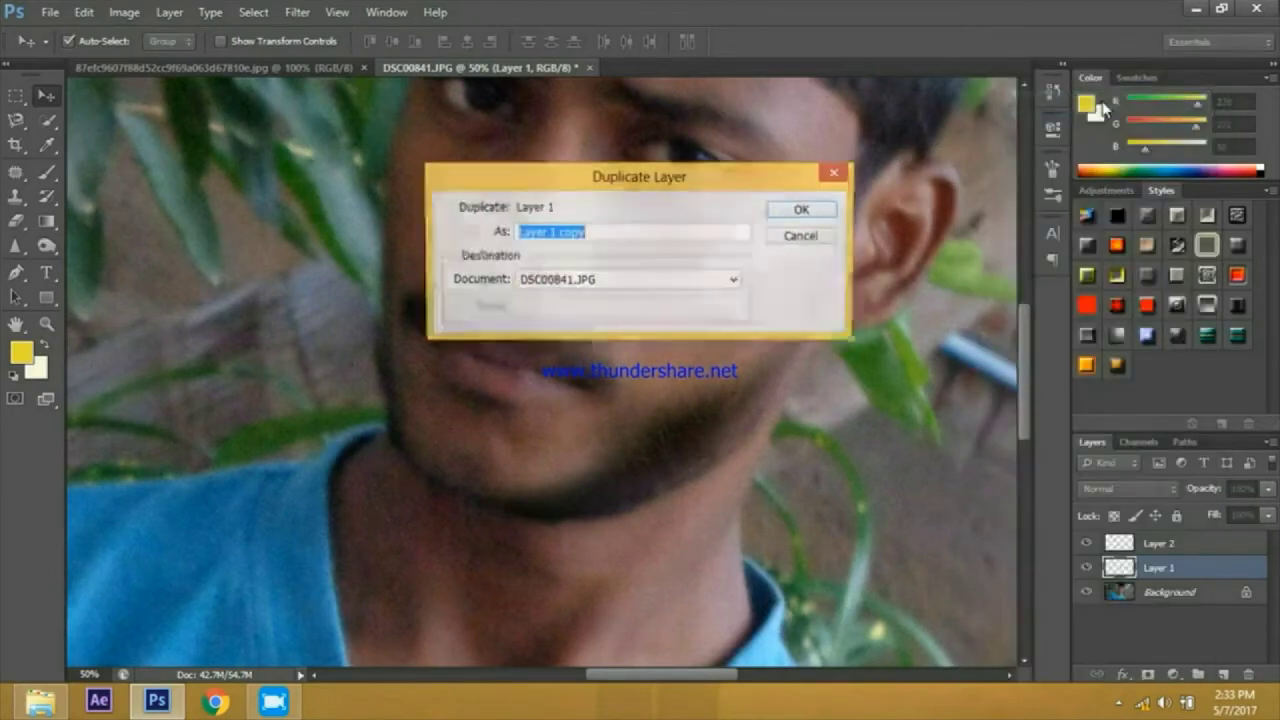
pyautogui.click(805, 210)
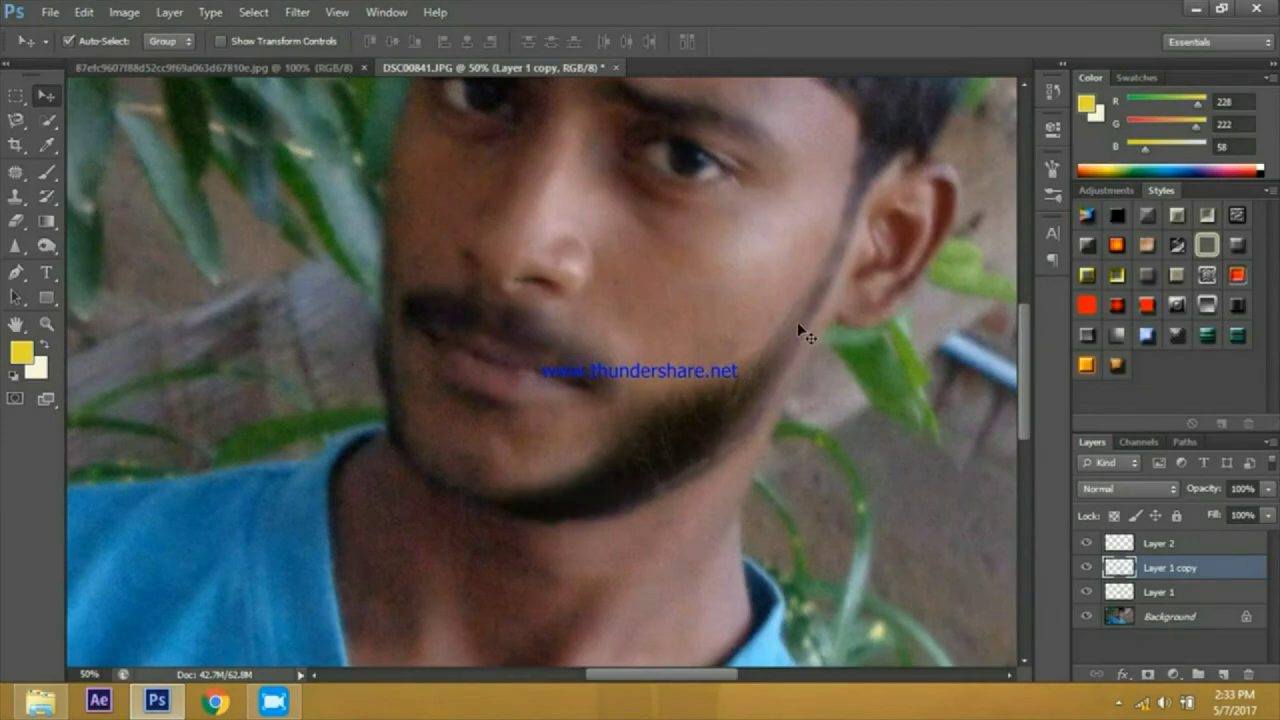
# Step: Check the density of the doubled jaw beard in the full photo and close up
pyautogui.scroll(-2, 805, 335)
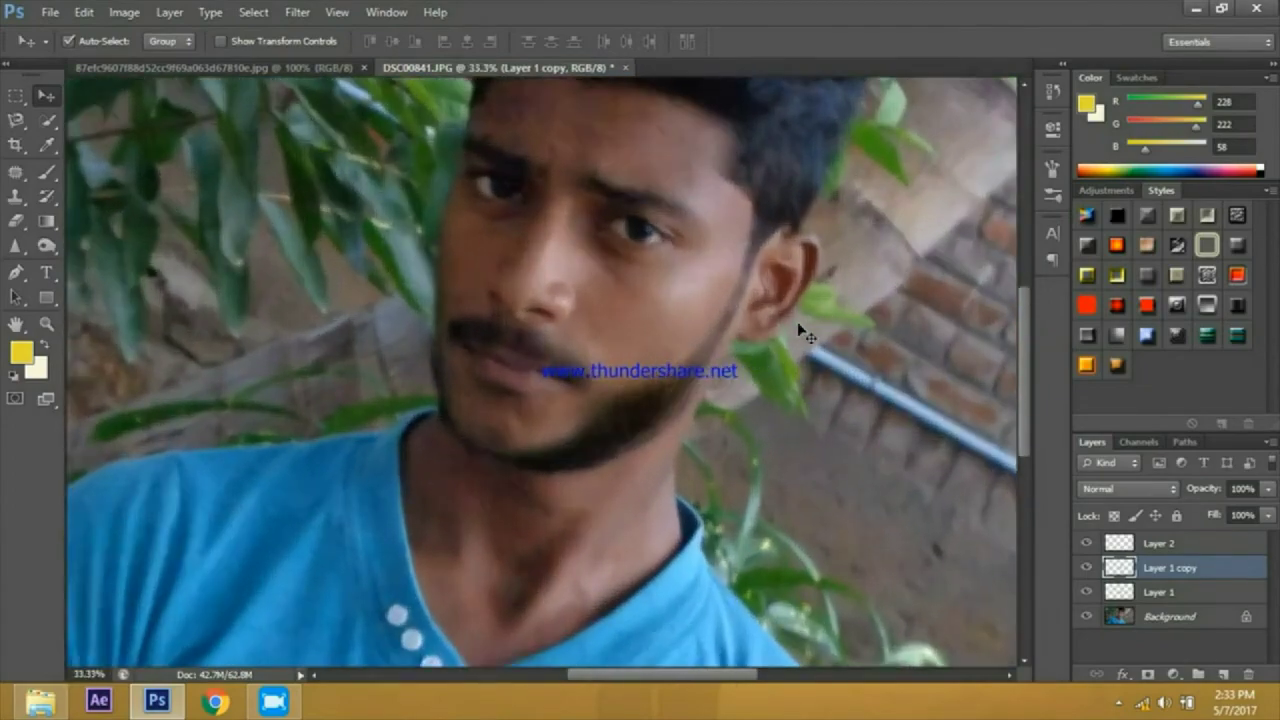
pyautogui.scroll(-1, 805, 335)
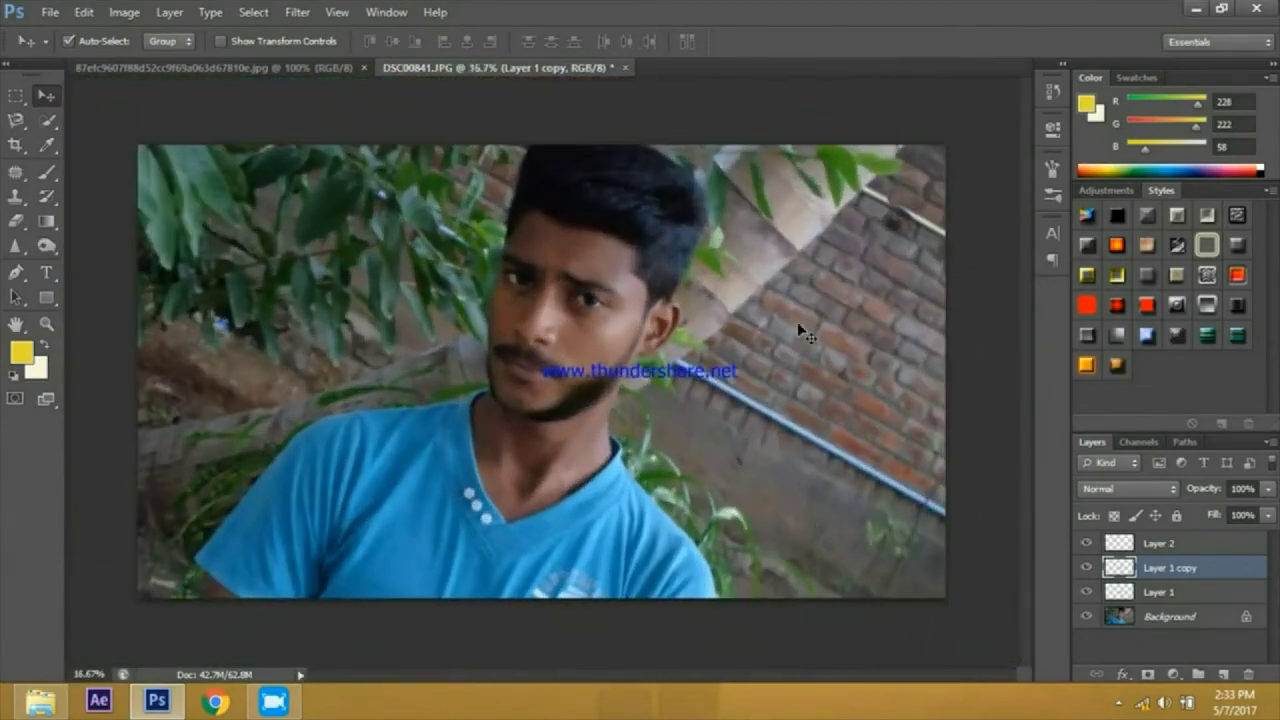
pyautogui.scroll(1, 805, 335)
pyautogui.scroll(1, 805, 335)
pyautogui.scroll(-1, 805, 335)
pyautogui.scroll(1, 805, 335)
pyautogui.scroll(1, 805, 335)
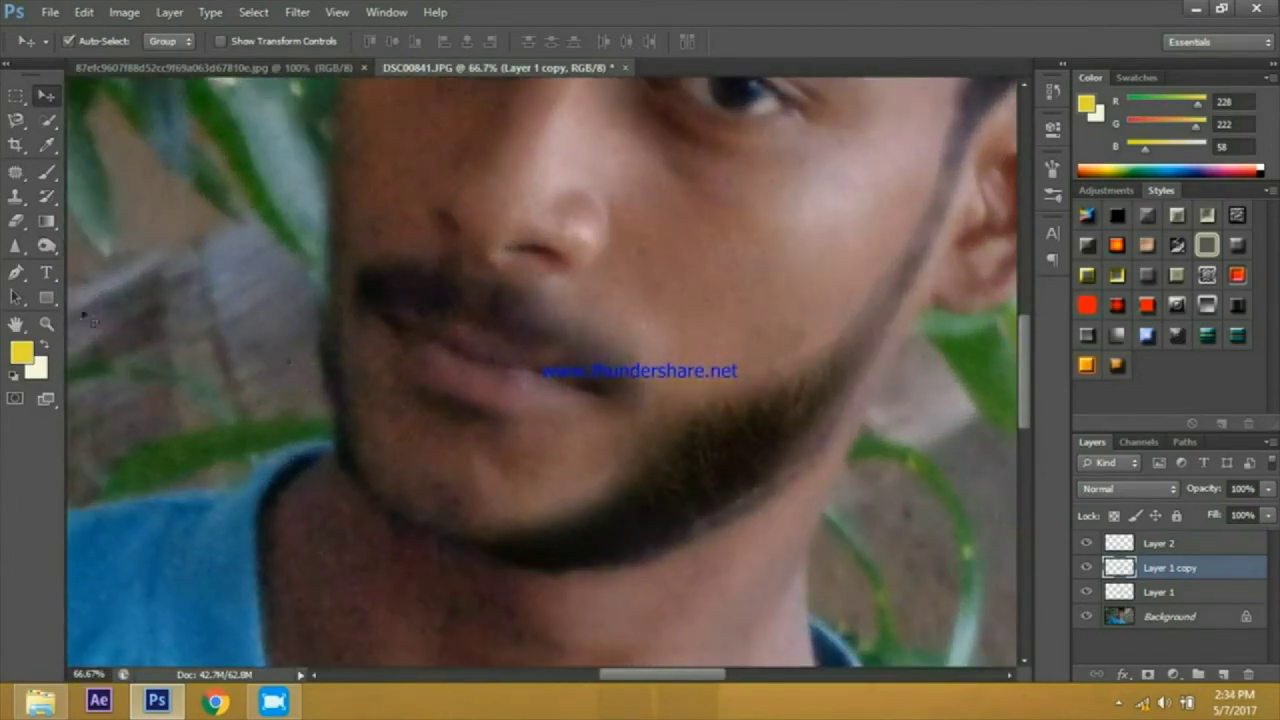
# Step: Activate the Eraser tool and duplicate Layer 2 within DSC00841.JPG
pyautogui.click(15, 221)
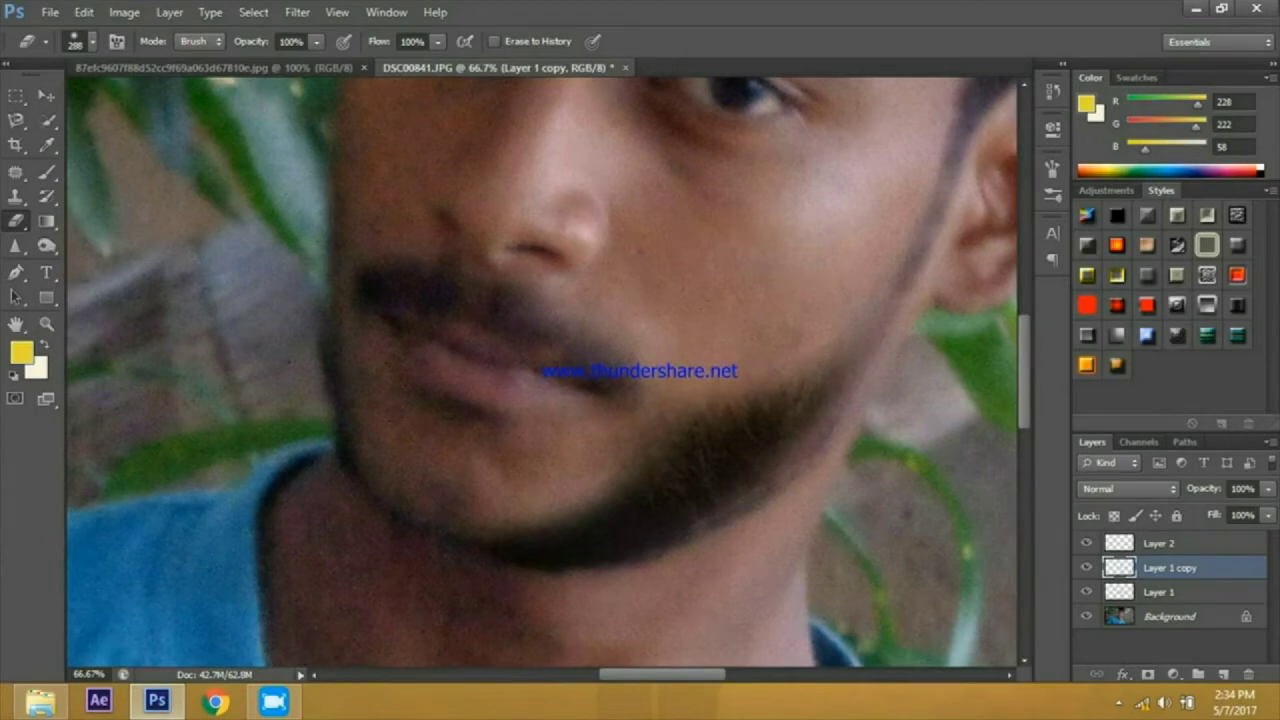
pyautogui.click(1186, 542)
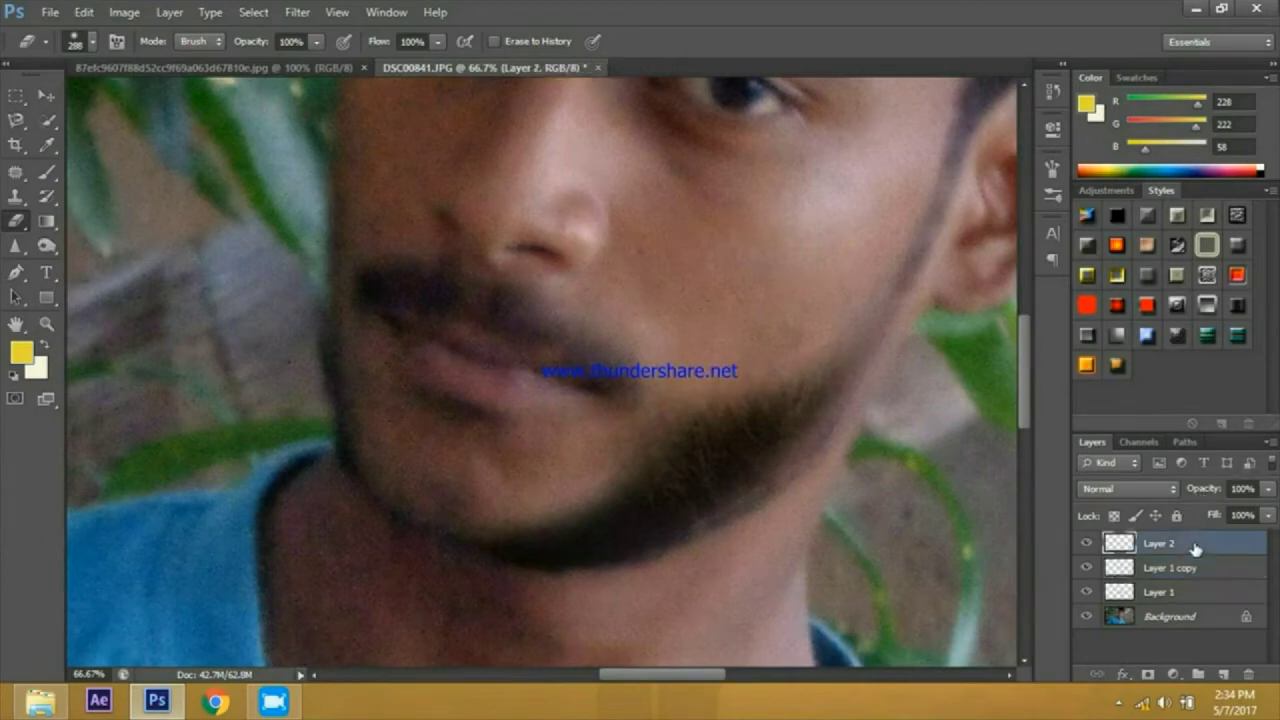
pyautogui.rightClick(1184, 538)
pyautogui.click(1062, 100)
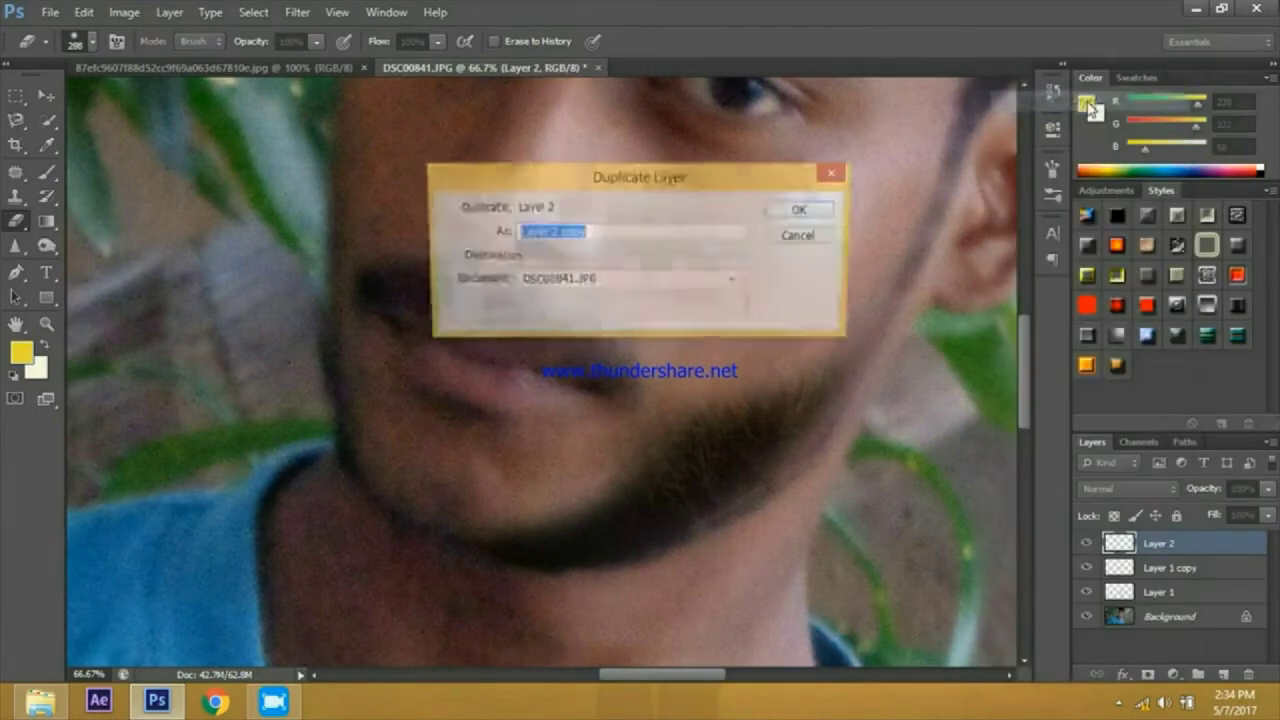
pyautogui.click(802, 210)
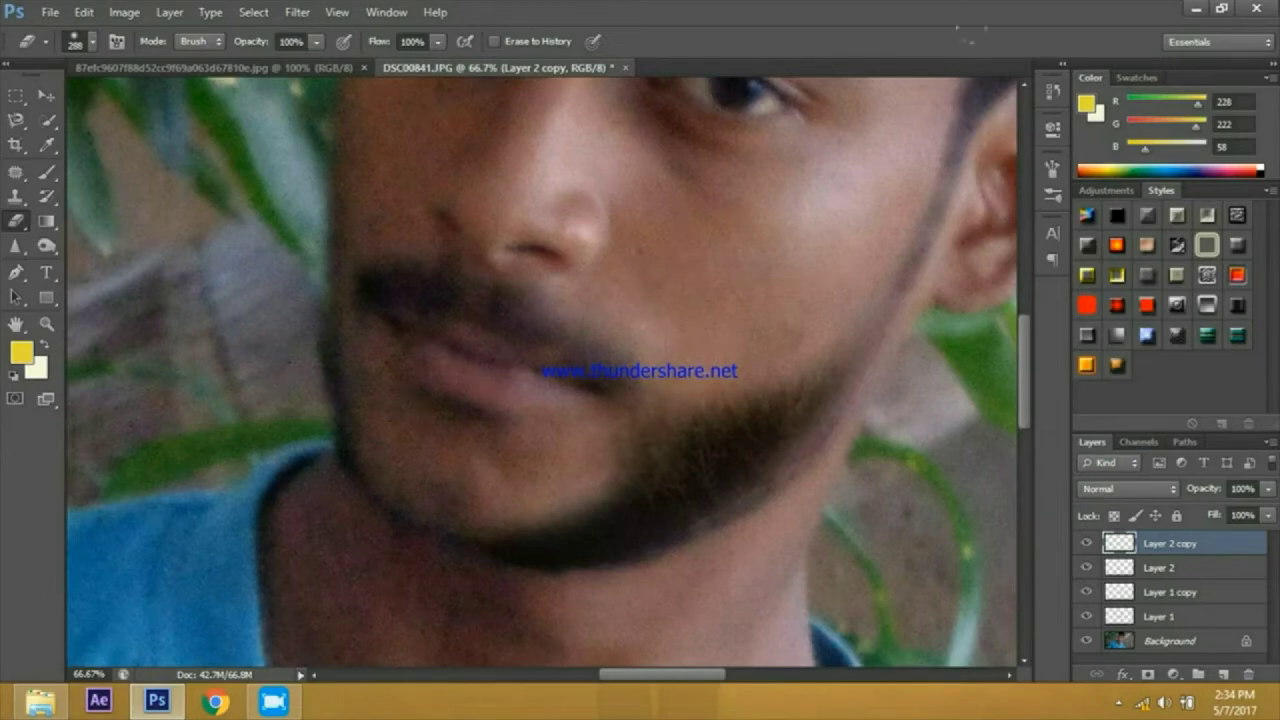
# Step: Inspect the thickened beard and its transition to the mustache across the whole photo and close up on the face
pyautogui.hotkey('ctrl', '-')
pyautogui.hotkey('ctrl', '-')
pyautogui.hotkey('ctrl', '-')
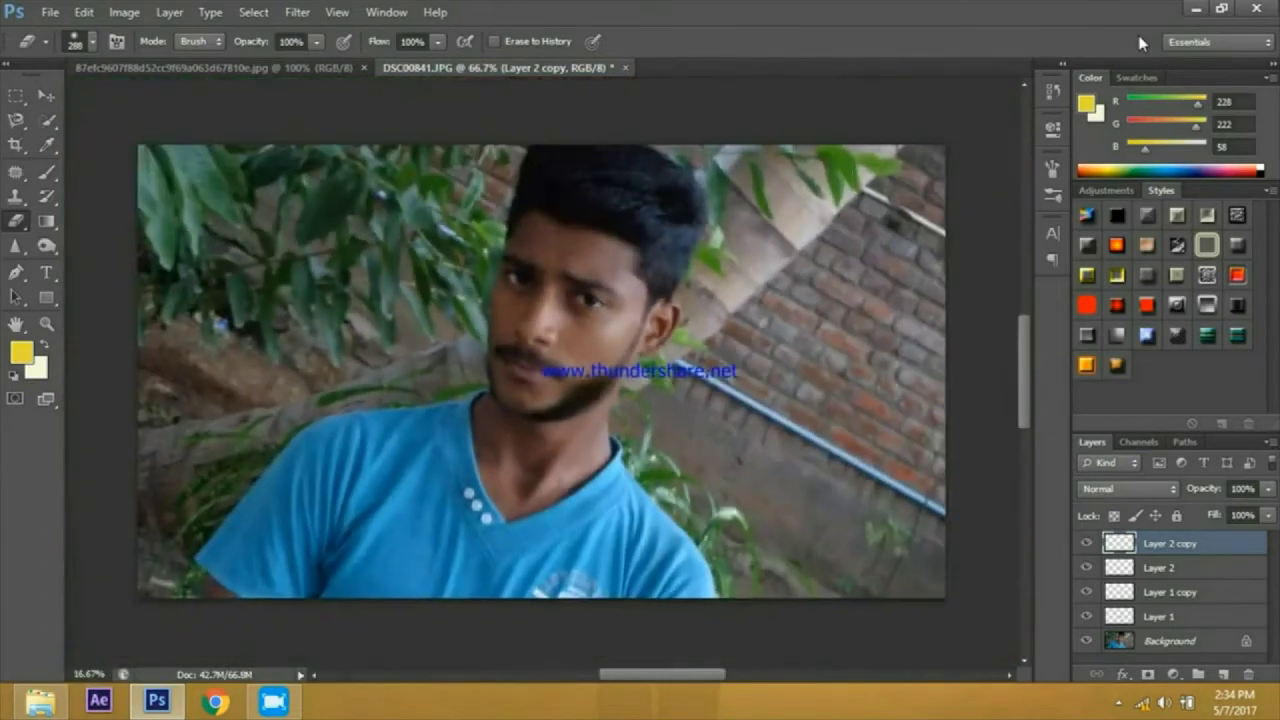
pyautogui.hotkey('ctrl', '+')
pyautogui.hotkey('ctrl', '-')
pyautogui.hotkey('ctrl', '-')
pyautogui.hotkey('ctrl', '+')
pyautogui.hotkey('ctrl', '+')
pyautogui.hotkey('ctrl', '+')
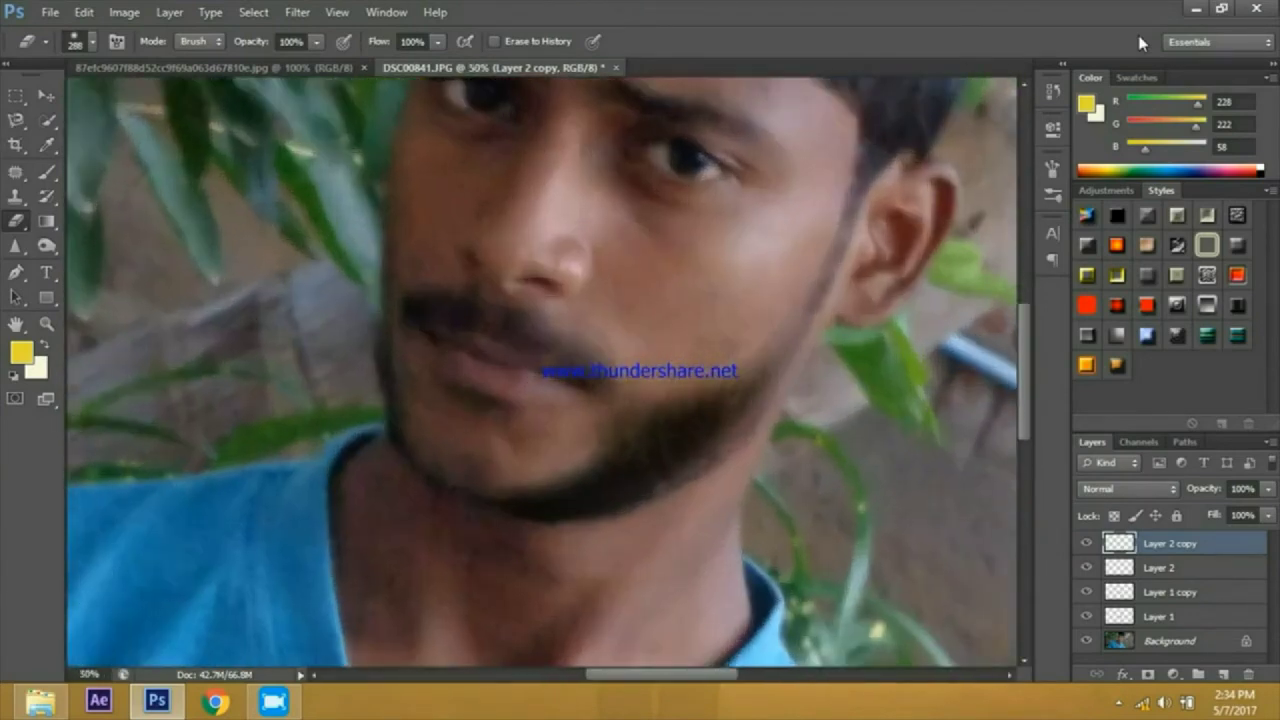
pyautogui.scroll(3, 548, 372)
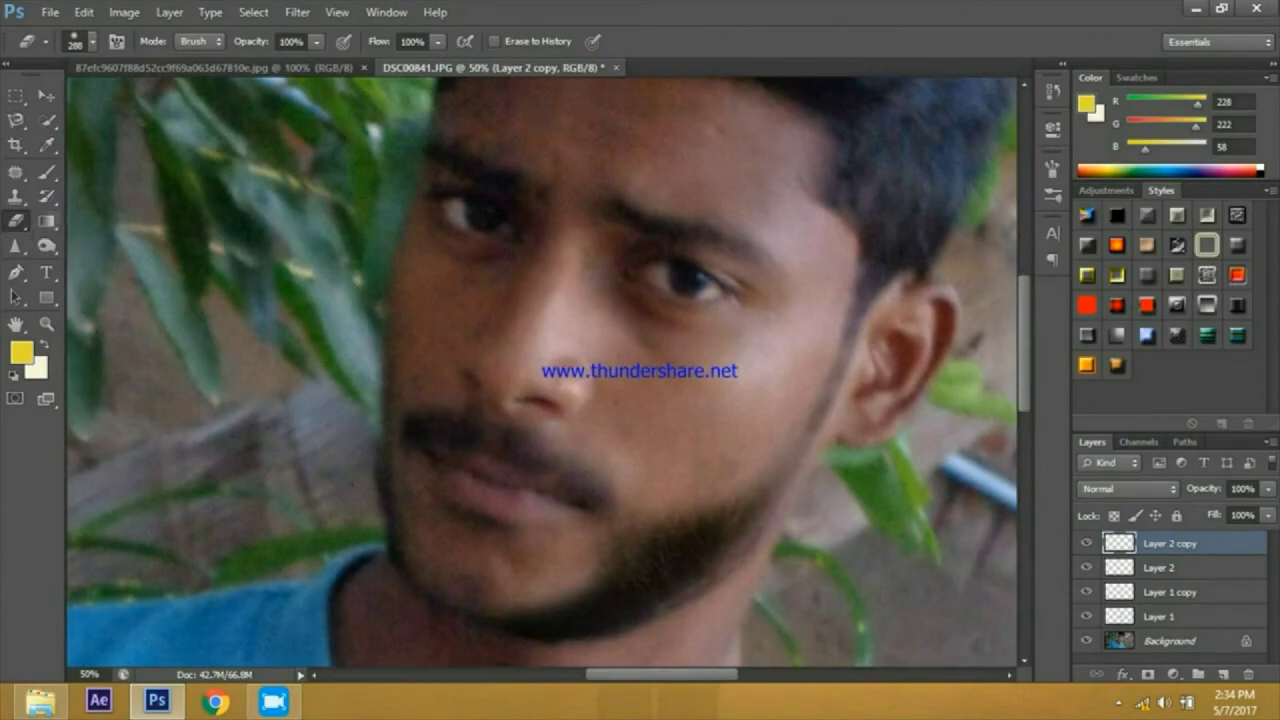
pyautogui.scroll(-2, 548, 372)
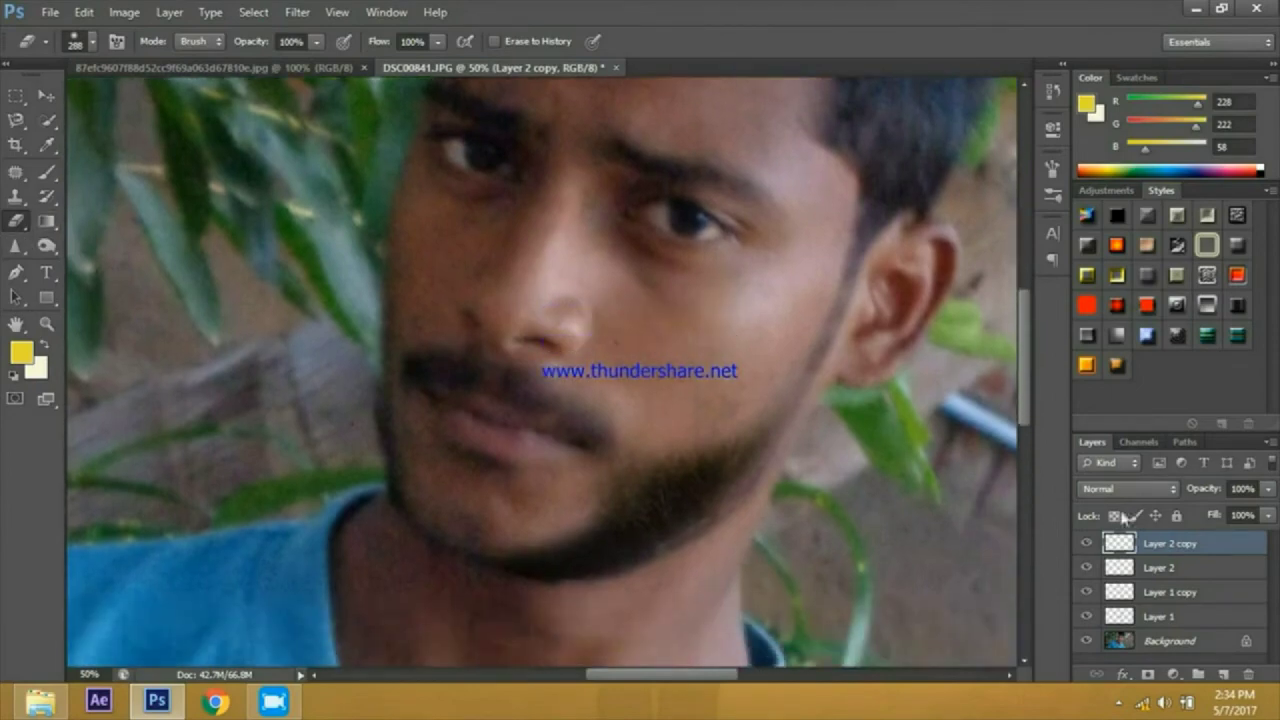
# Step: Duplicate the Layer 1 copy beard layer within DSC00841.JPG to get hair for the bare side of the jaw
pyautogui.click(1160, 569)
pyautogui.click(1165, 592)
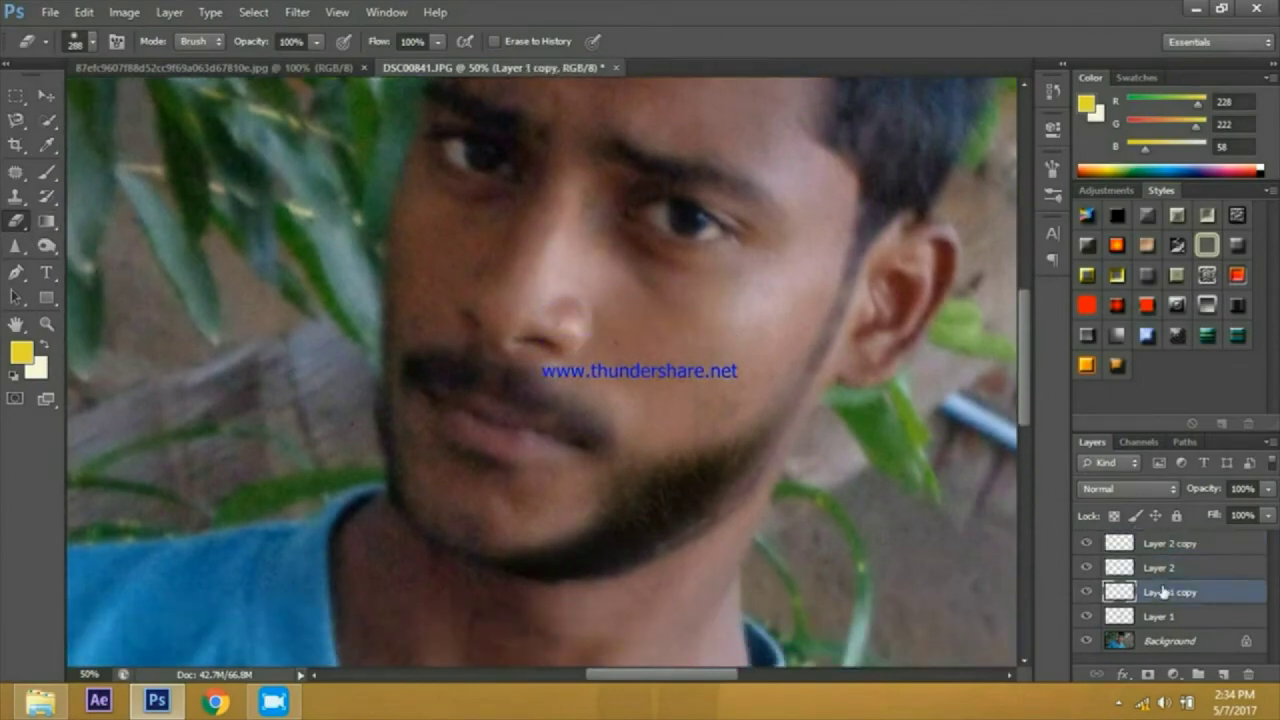
pyautogui.rightClick(1165, 592)
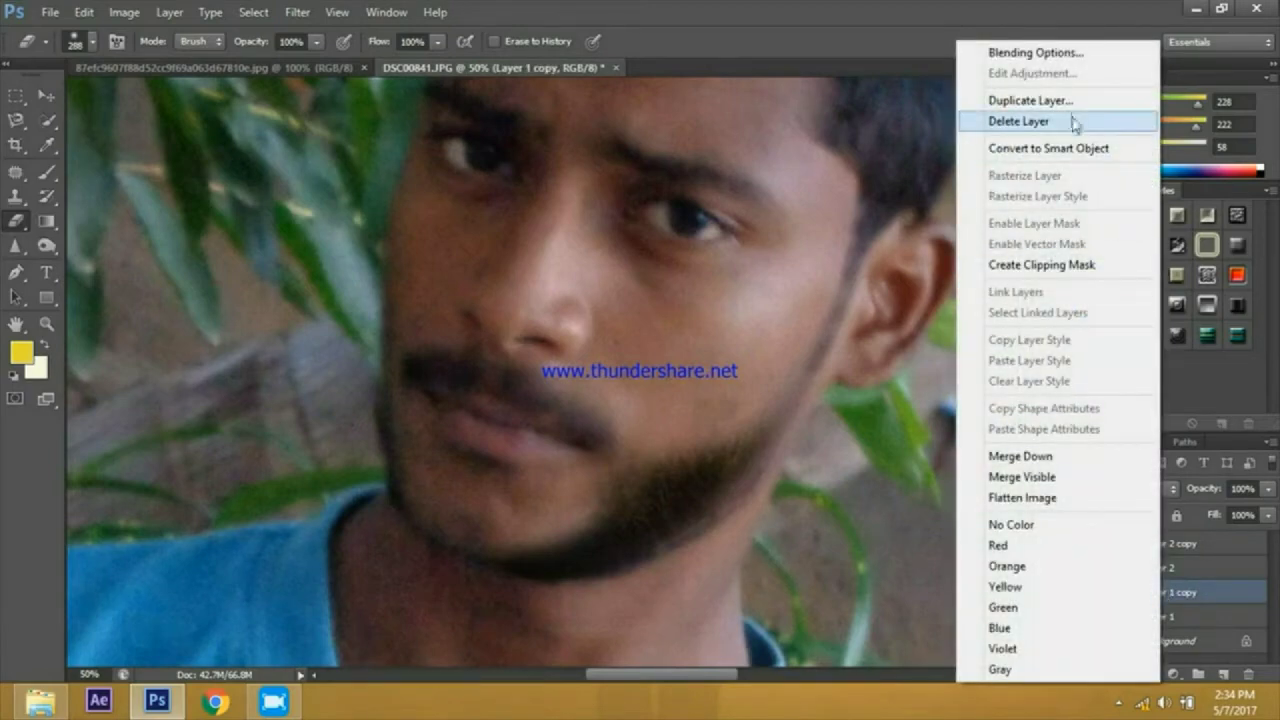
pyautogui.click(677, 502)
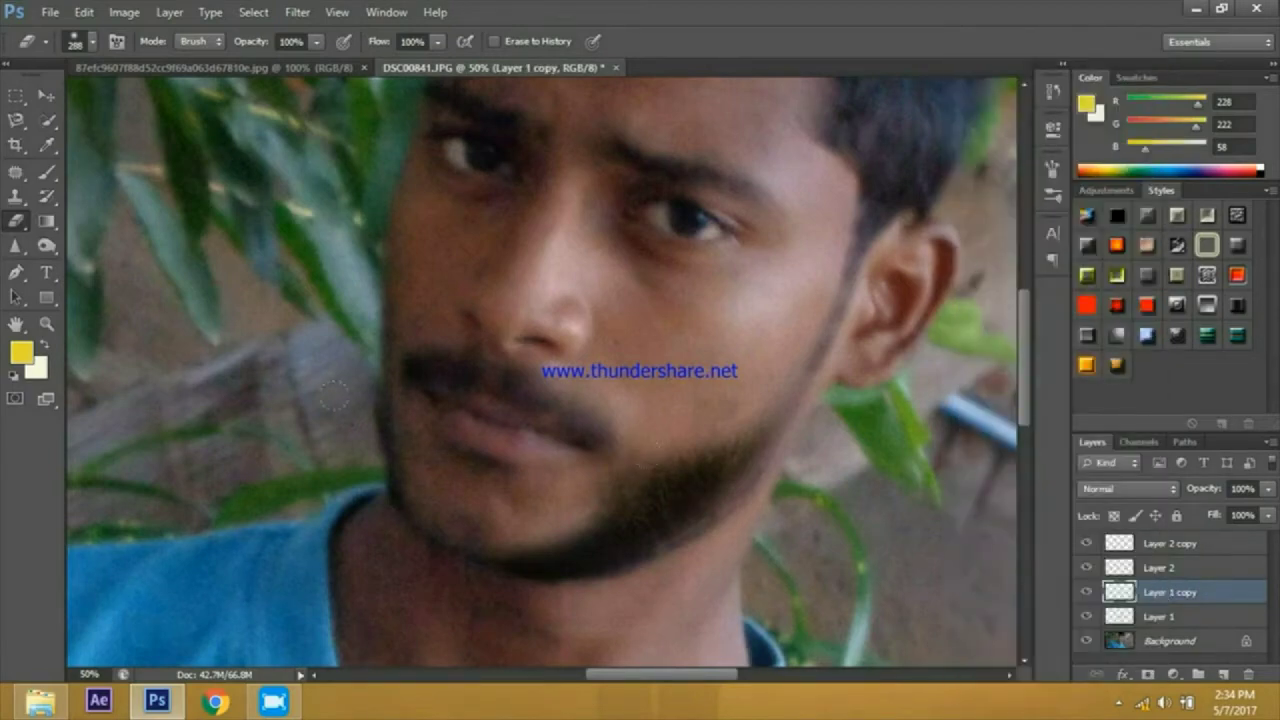
pyautogui.click(46, 95)
pyautogui.rightClick(1188, 610)
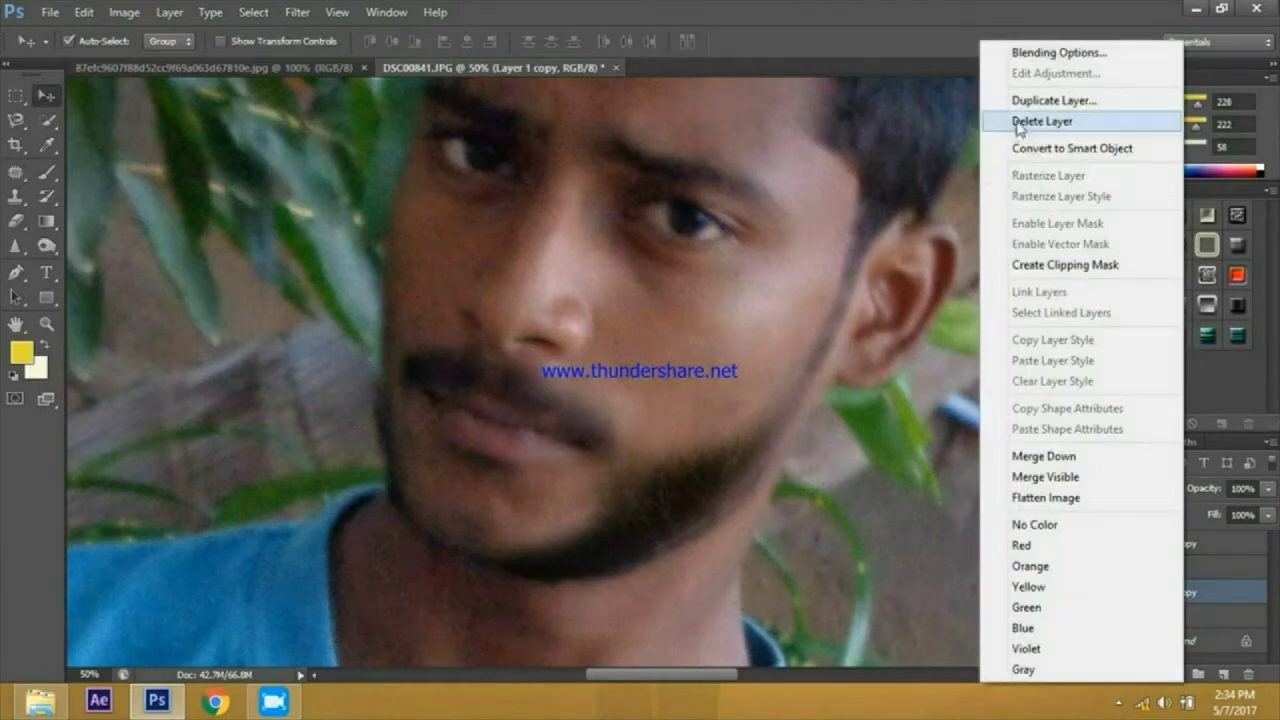
pyautogui.click(1062, 97)
pyautogui.click(823, 210)
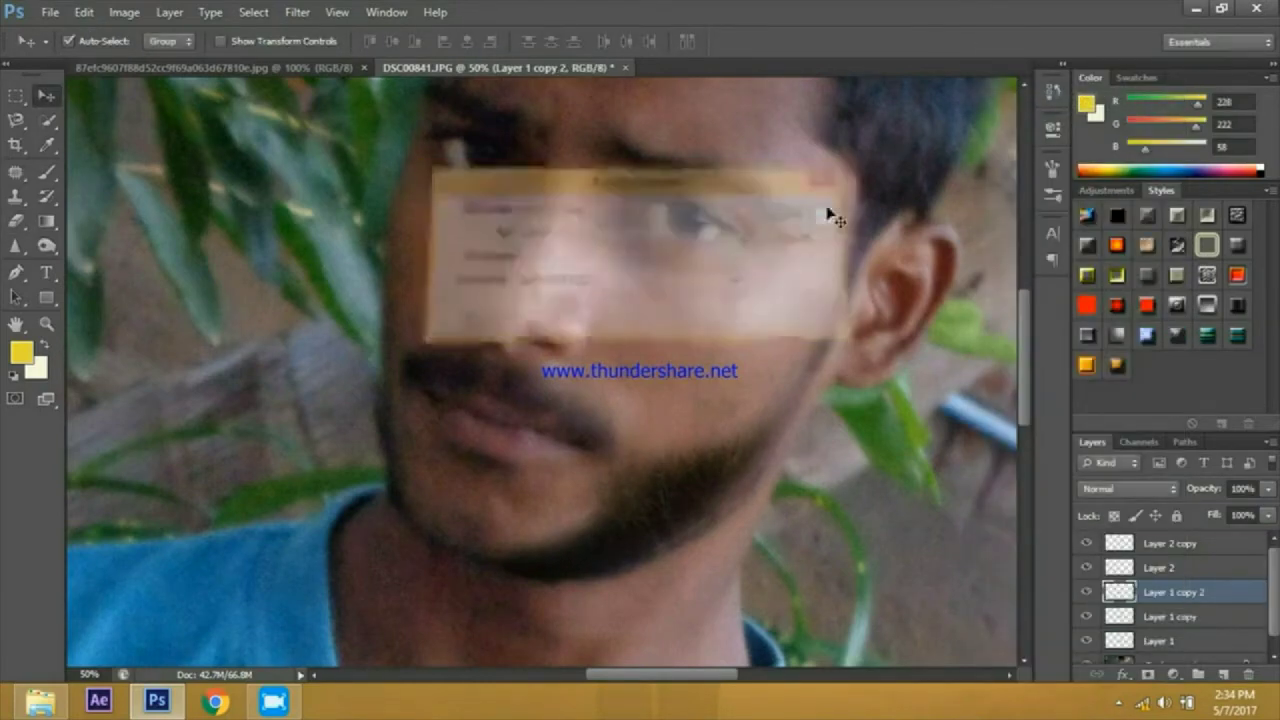
# Step: Flip the new beard copy horizontally and move it onto the opposite side of the chin
pyautogui.click(84, 12)
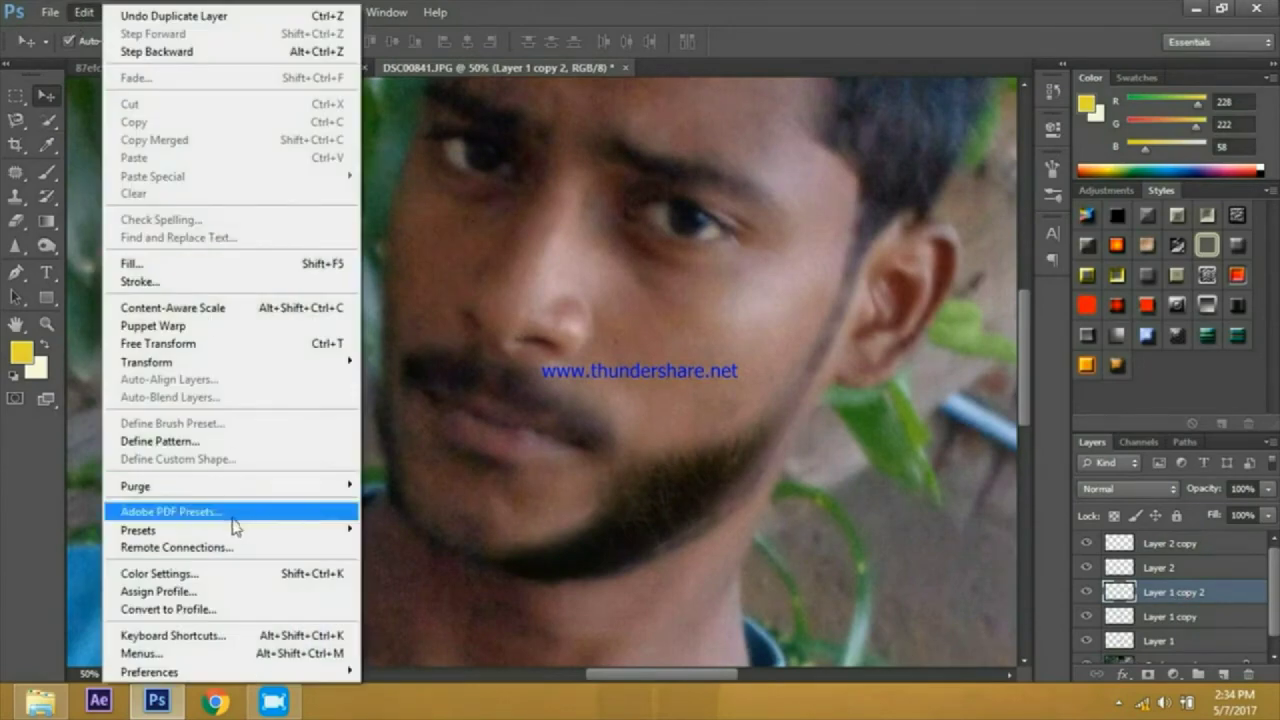
pyautogui.moveTo(210, 375)
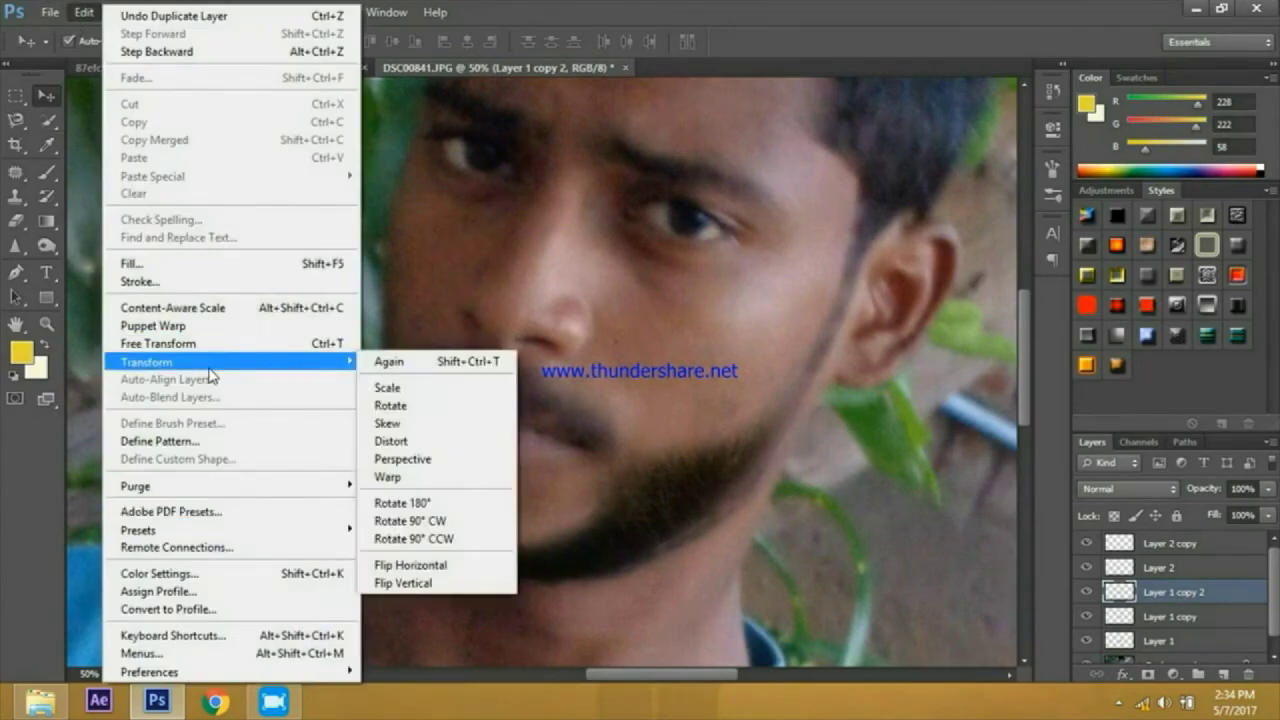
pyautogui.click(466, 566)
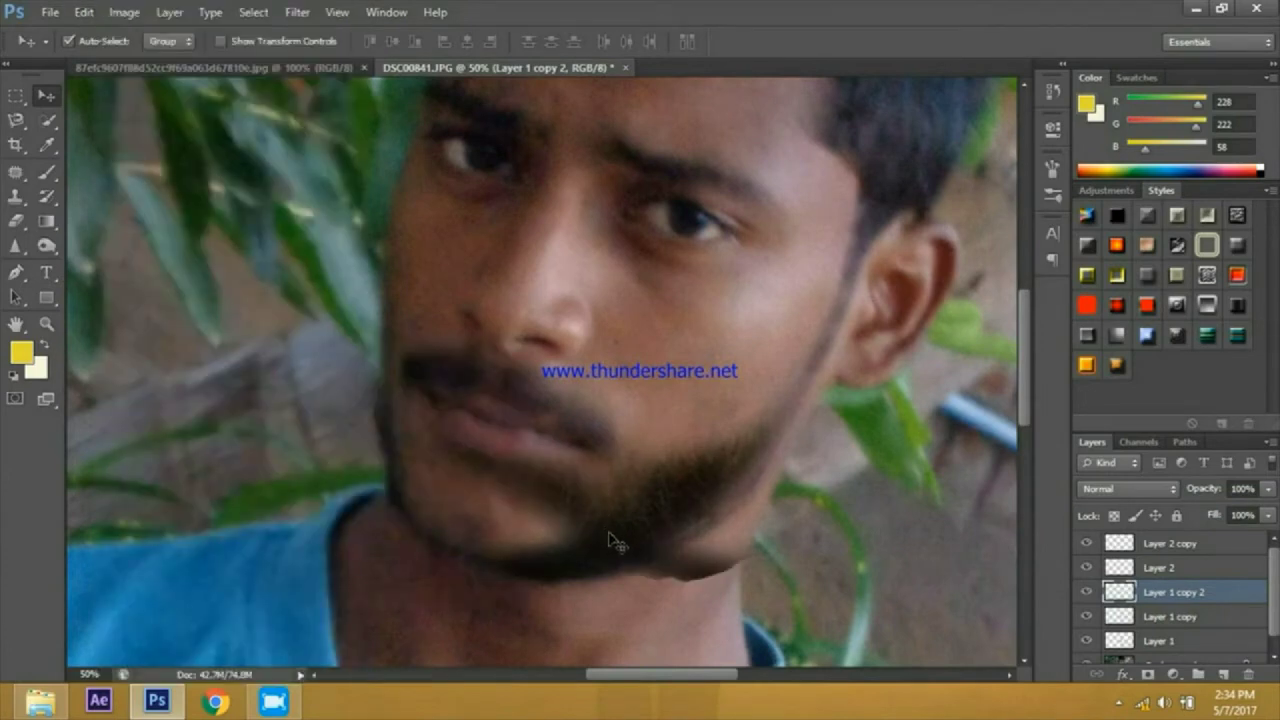
pyautogui.moveTo(606, 540); pyautogui.dragTo(441, 500)
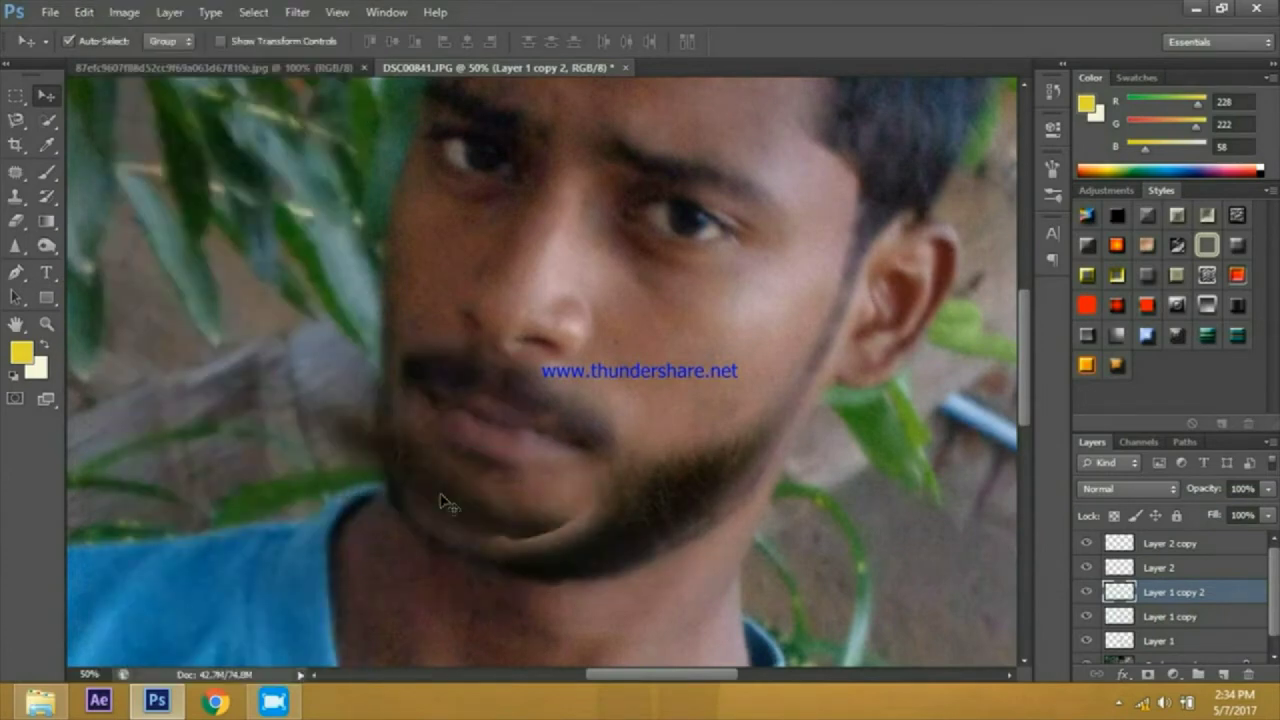
# Step: Rotate the flipped beard clockwise to fit the far jawline, and erase the hair spilling beyond the face
pyautogui.hotkey('ctrl', 't')
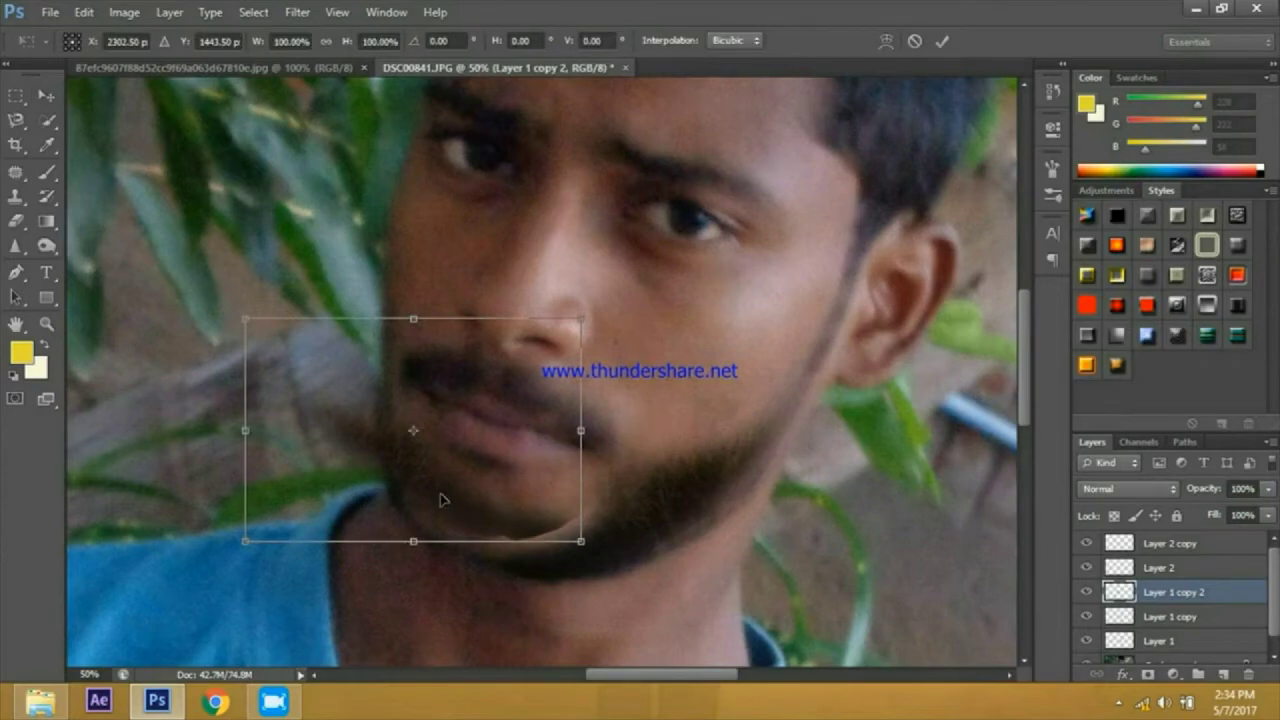
pyautogui.moveTo(686, 262); pyautogui.dragTo(995, 520)
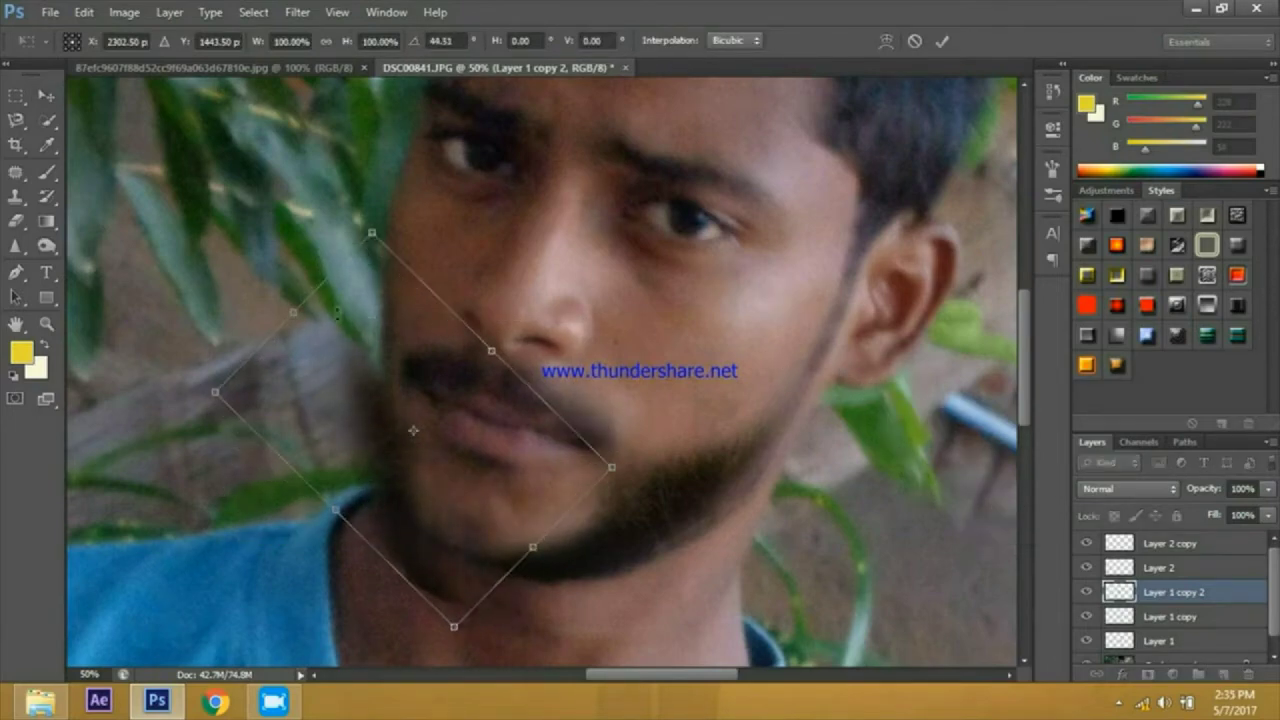
pyautogui.moveTo(416, 401); pyautogui.dragTo(480, 386)
pyautogui.click(941, 41)
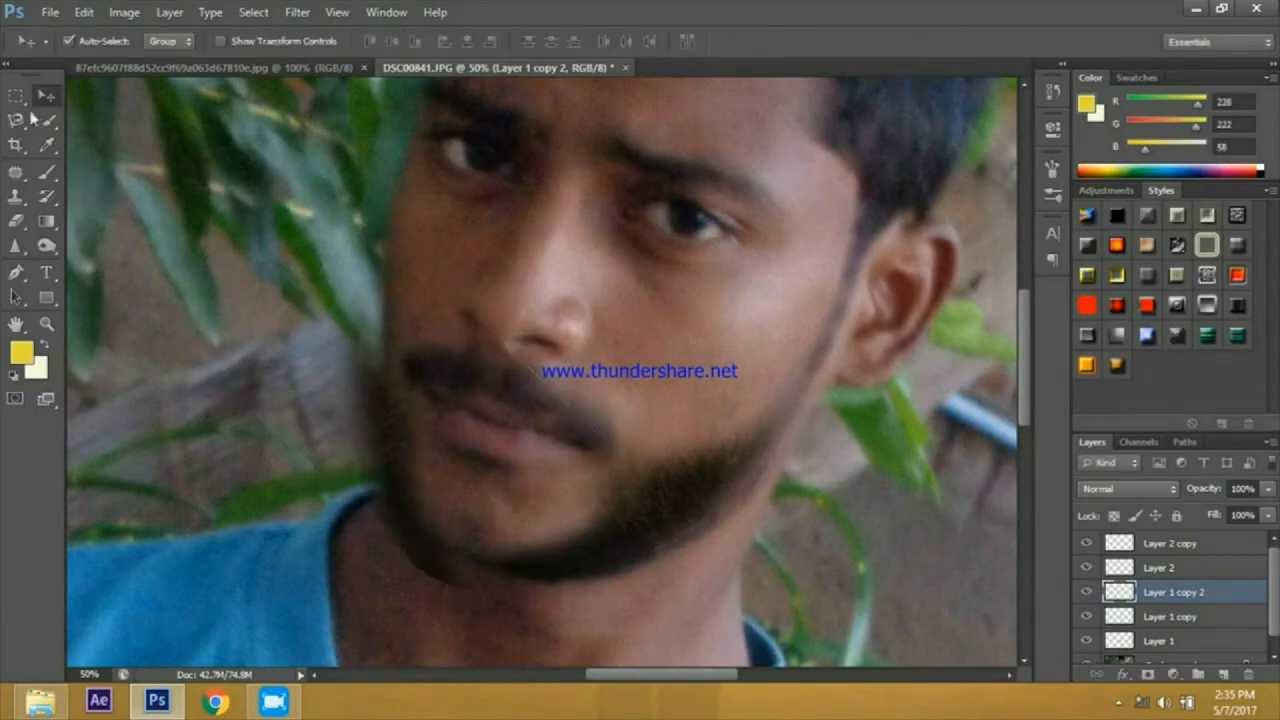
pyautogui.click(16, 220)
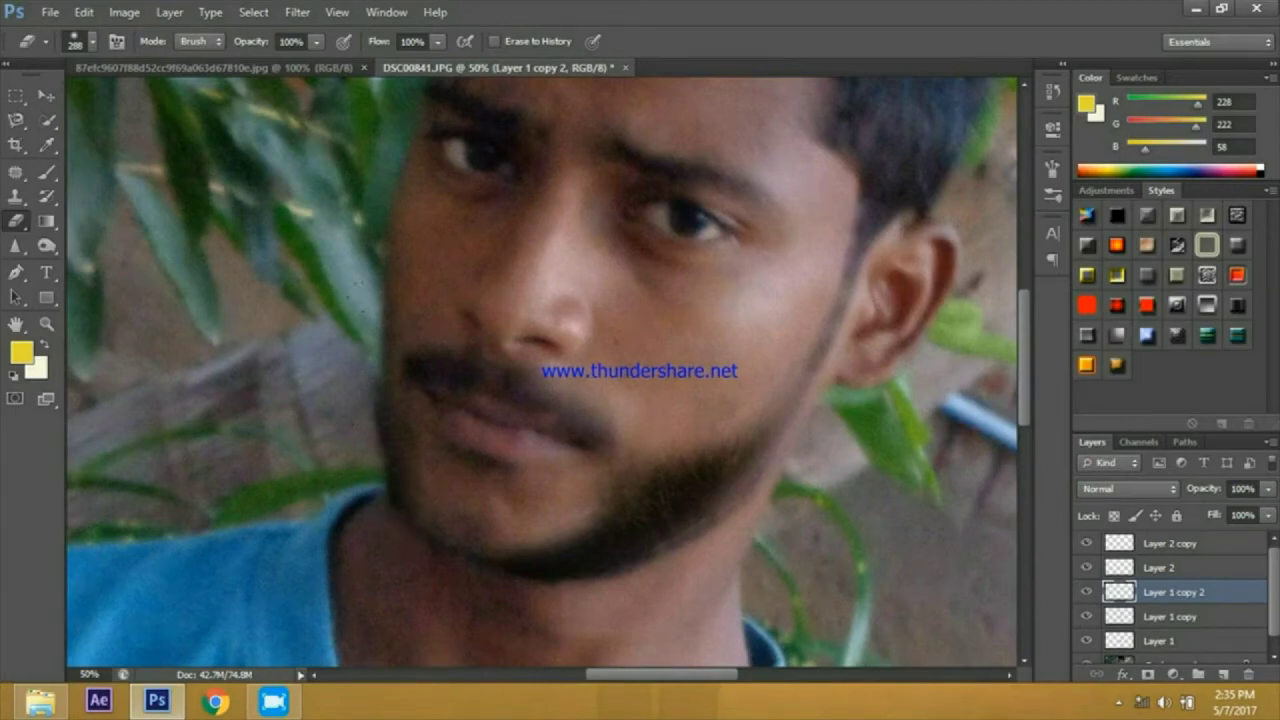
# Step: Duplicate Layer 1 copy 2 within DSC00841.JPG to thicken the beard on the far side of the jaw
pyautogui.rightClick(1168, 598)
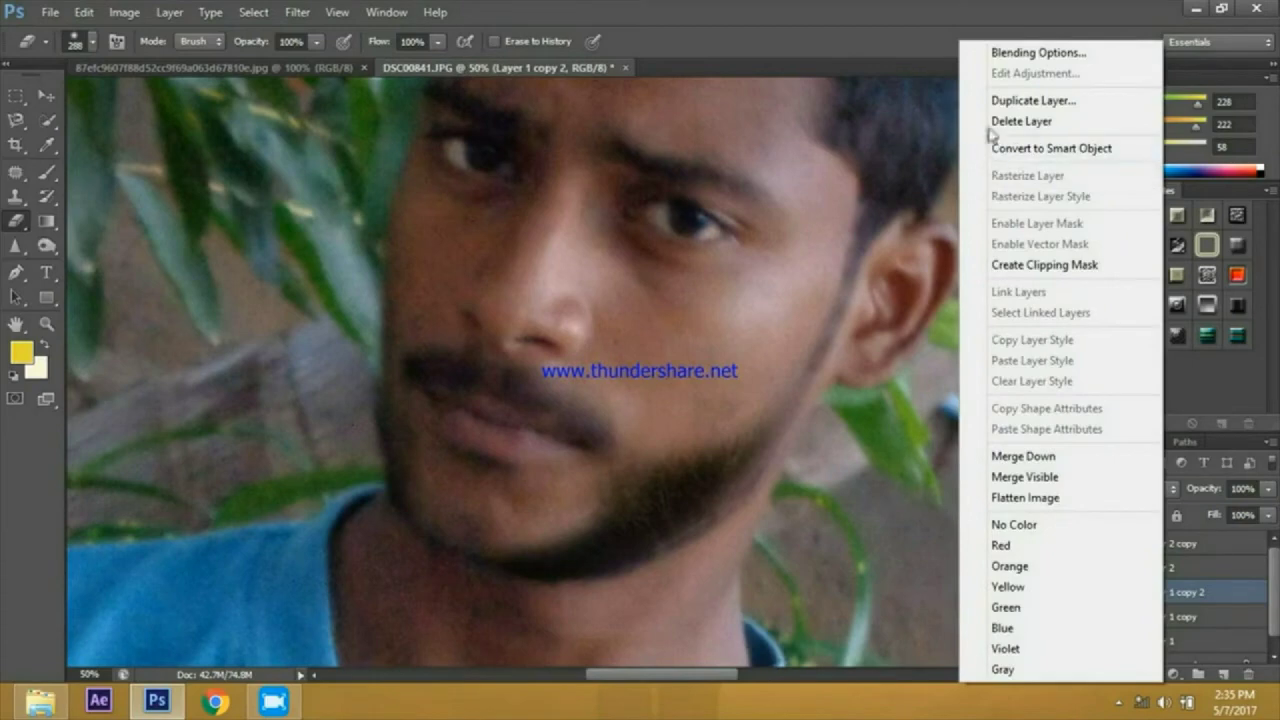
pyautogui.click(1006, 101)
pyautogui.click(809, 211)
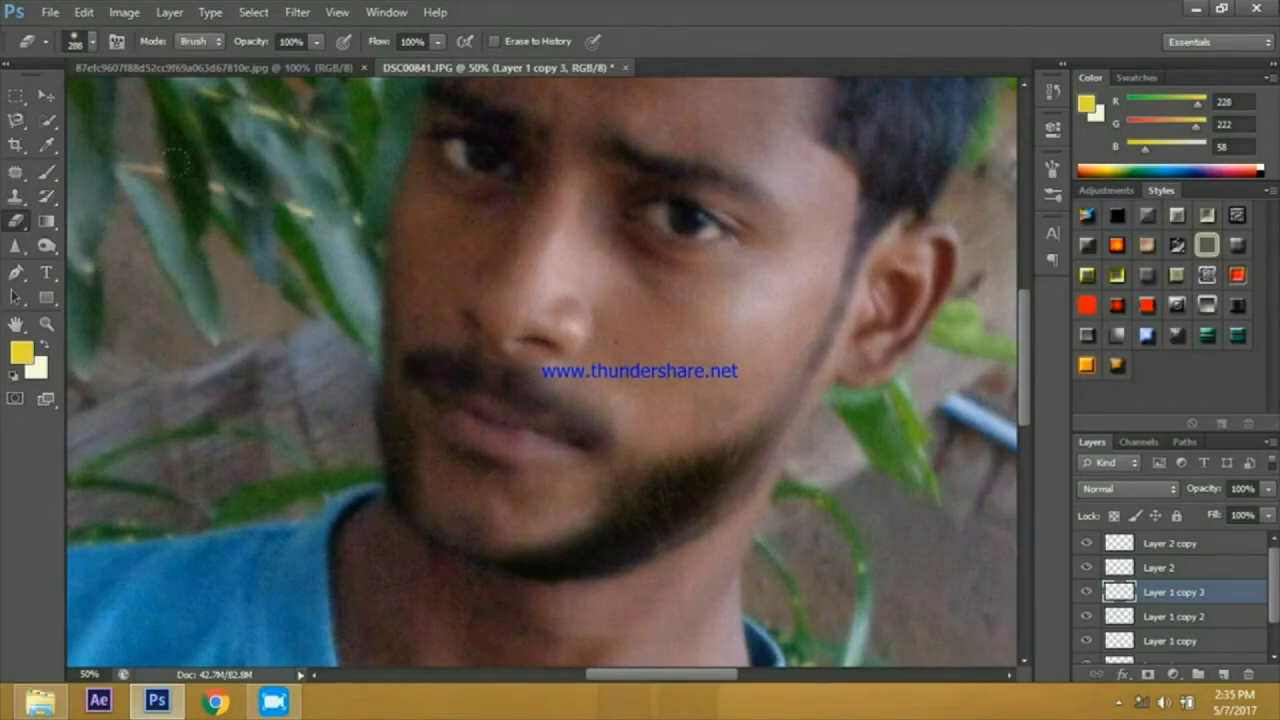
pyautogui.hotkey('ctrl', '-')
pyautogui.hotkey('ctrl', '-')
pyautogui.hotkey('ctrl', '-')
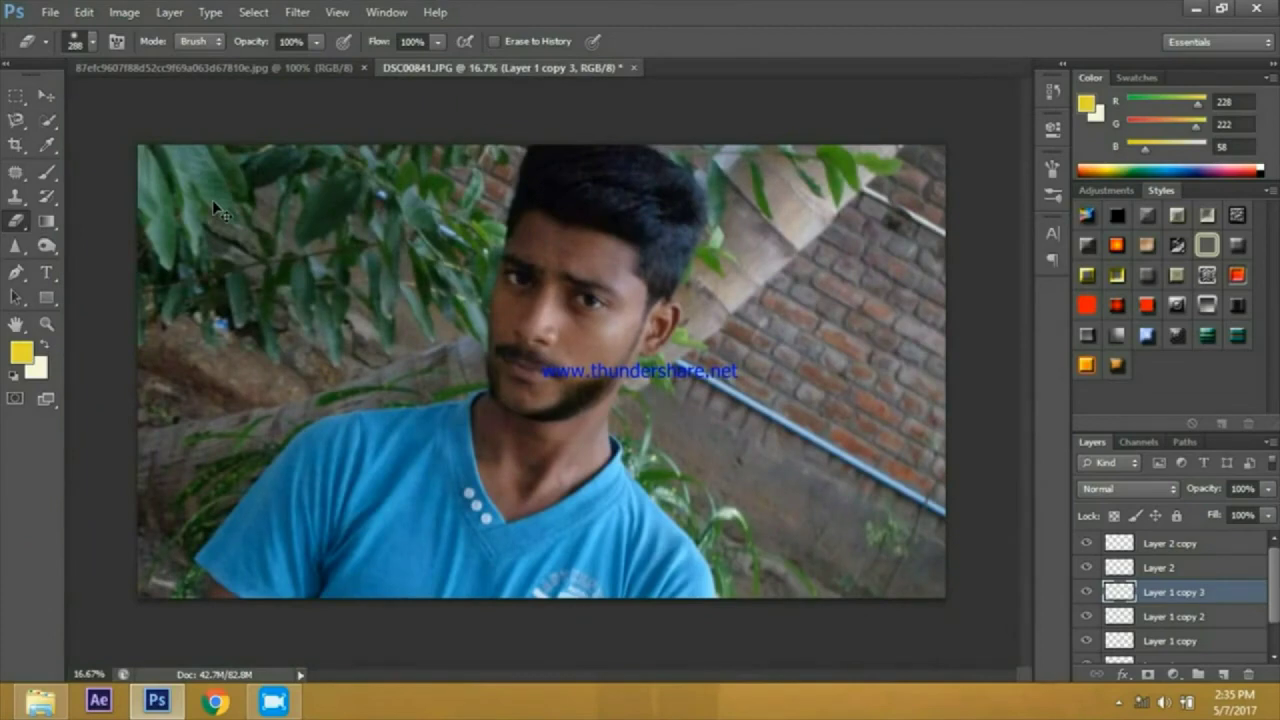
pyautogui.hotkey('ctrl', '+')
pyautogui.hotkey('ctrl', '+')
pyautogui.hotkey('ctrl', '+')
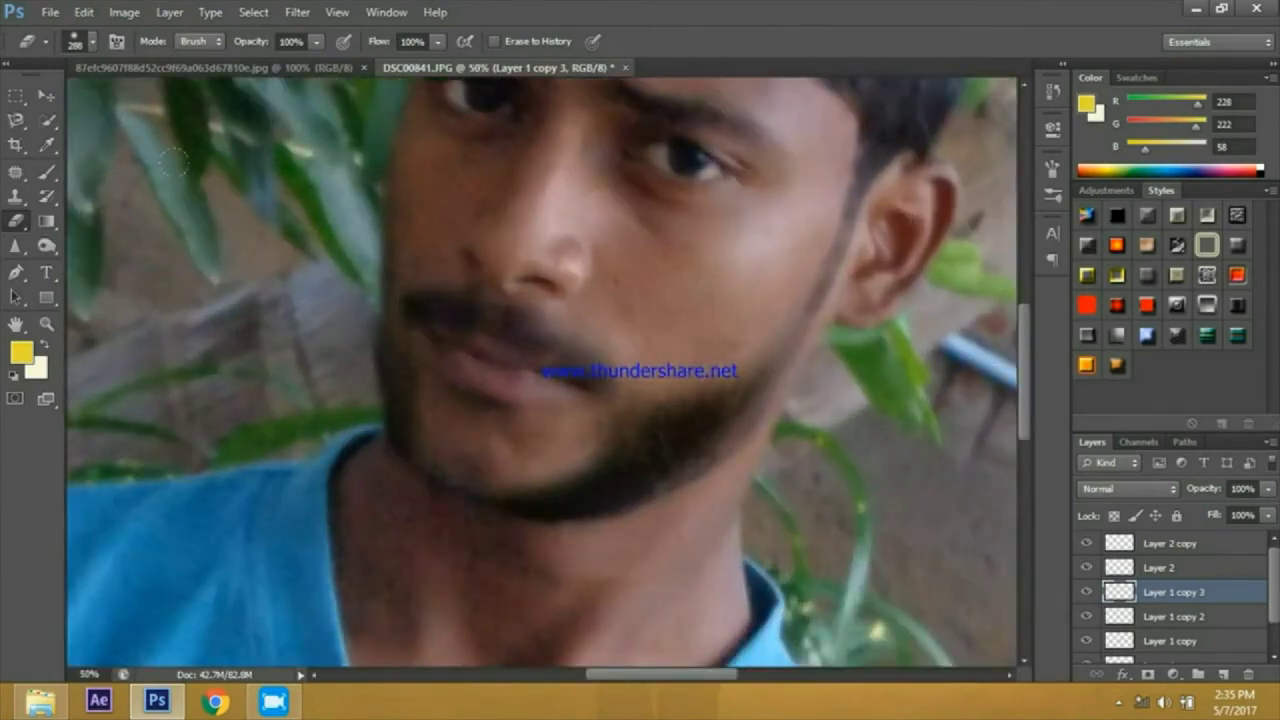
# Step: Nudge the two flipped beard layers, Layer 1 copy 3 and Layer 1 copy 2, slightly up along the face edge
pyautogui.click(46, 95)
pyautogui.moveTo(420, 395); pyautogui.dragTo(400, 366)
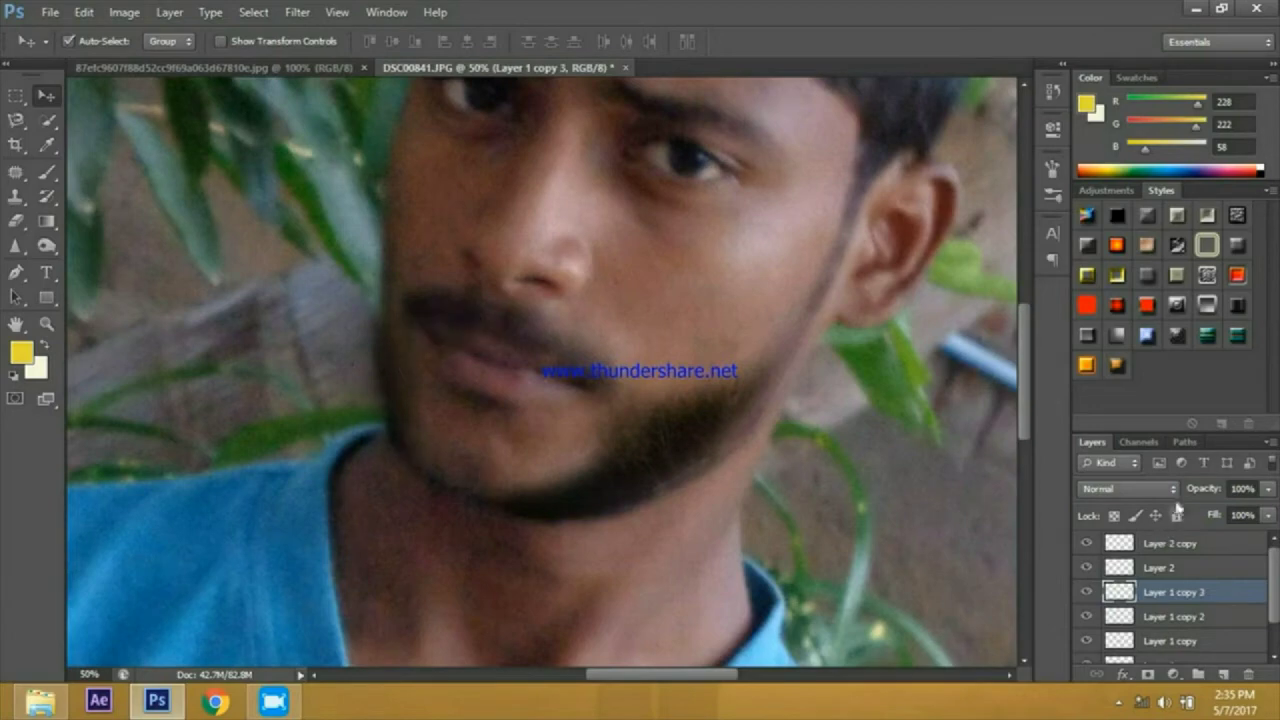
pyautogui.click(1190, 618)
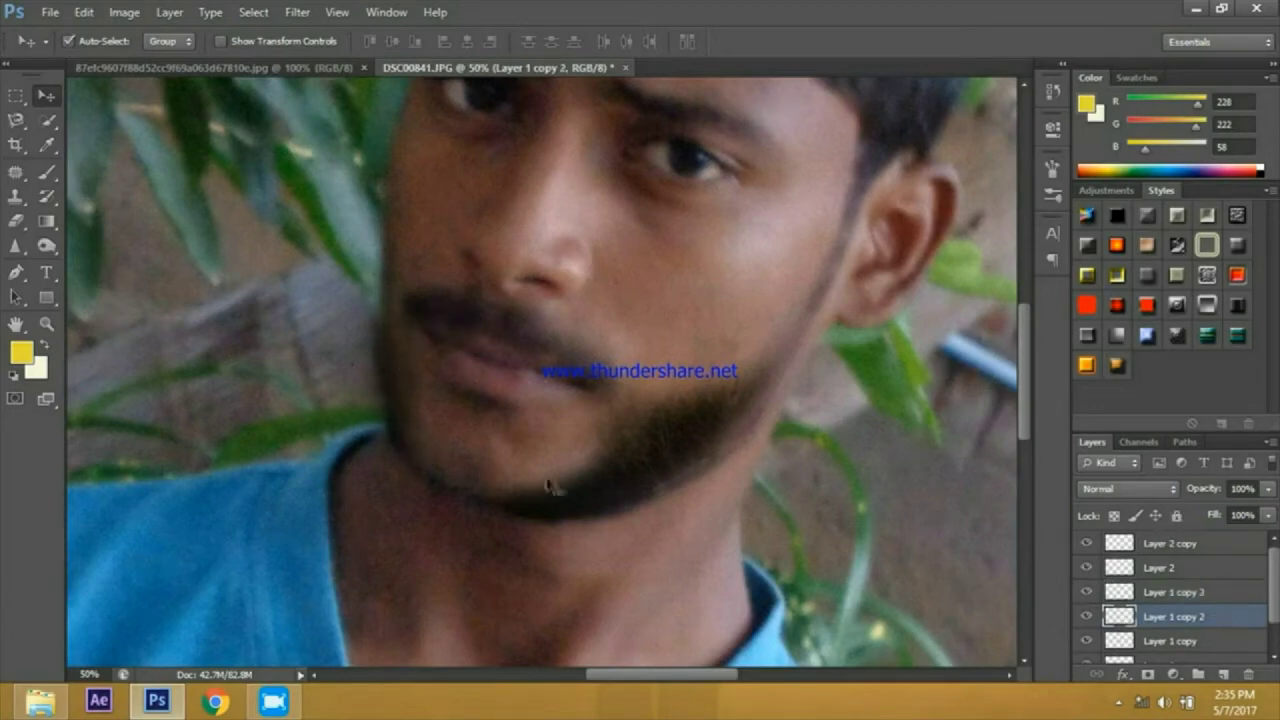
pyautogui.moveTo(425, 455); pyautogui.dragTo(406, 422)
pyautogui.hotkey('ctrl', '-')
pyautogui.hotkey('ctrl', '-')
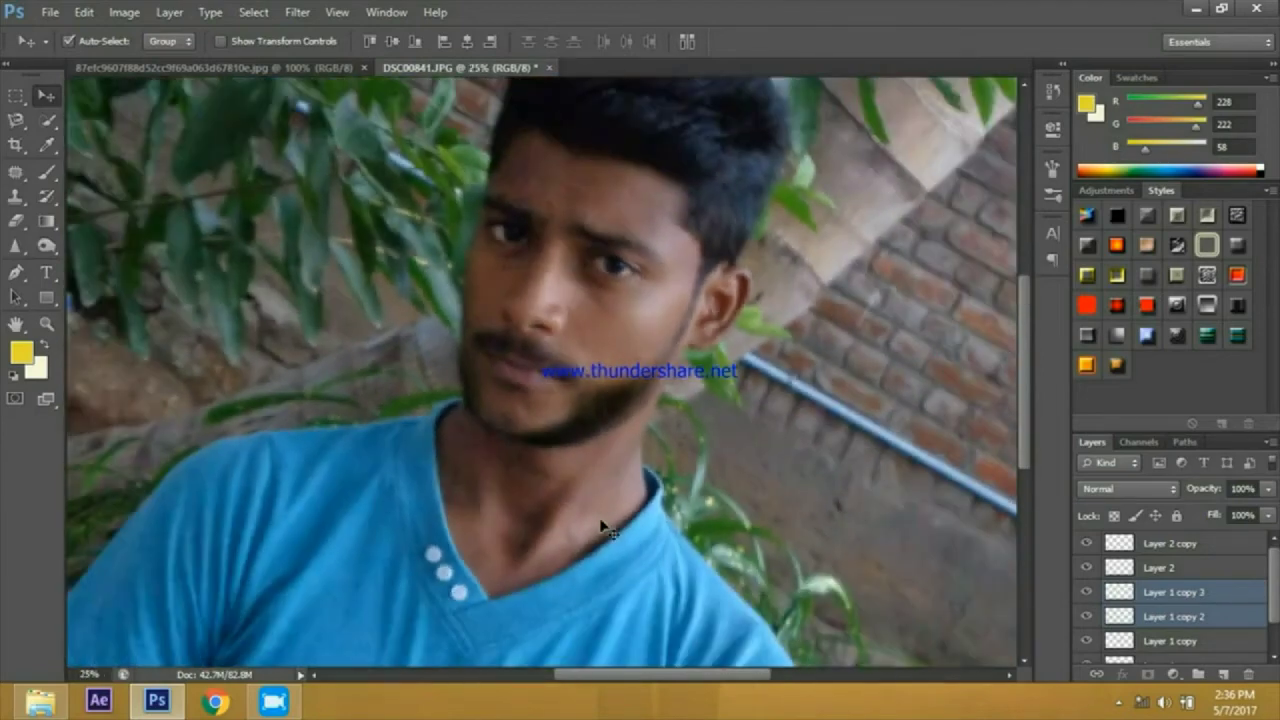
pyautogui.hotkey('ctrl', '+')
pyautogui.hotkey('ctrl', '+')
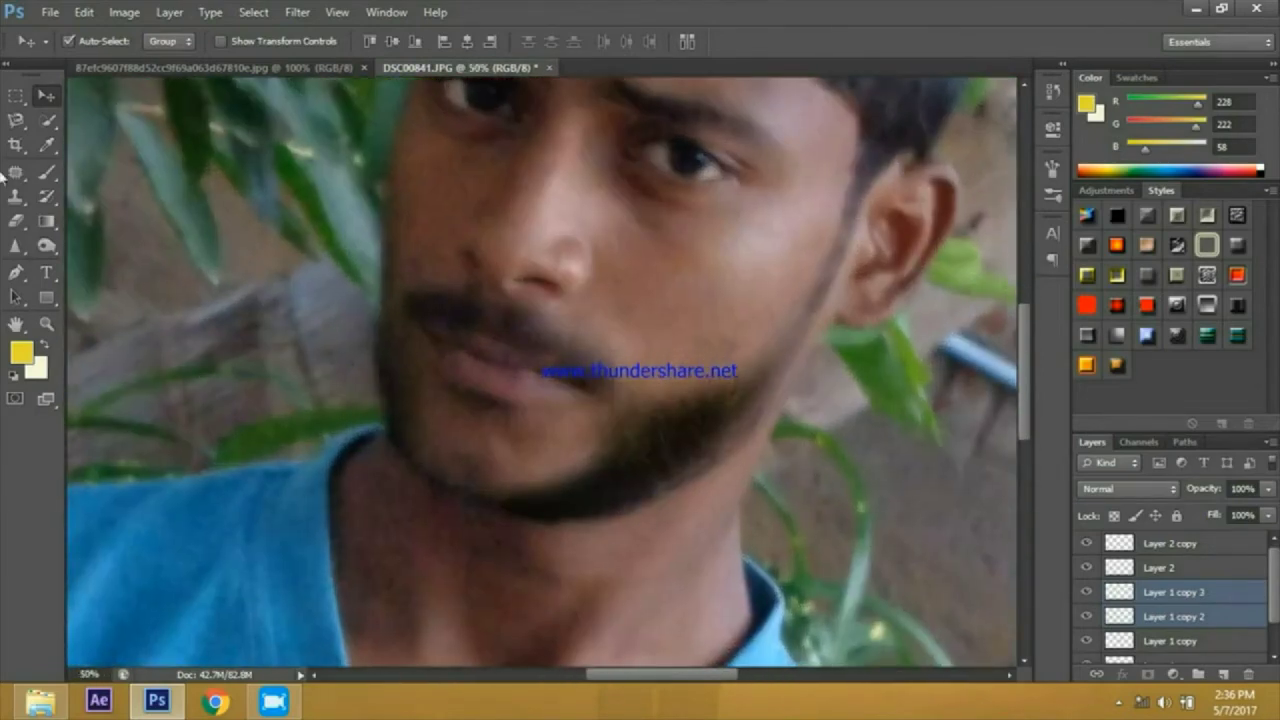
# Step: Try to erase with both flipped beard layers selected, and select Layer 1 copy 3 and Layer 1 copy 2 individually
pyautogui.click(15, 220)
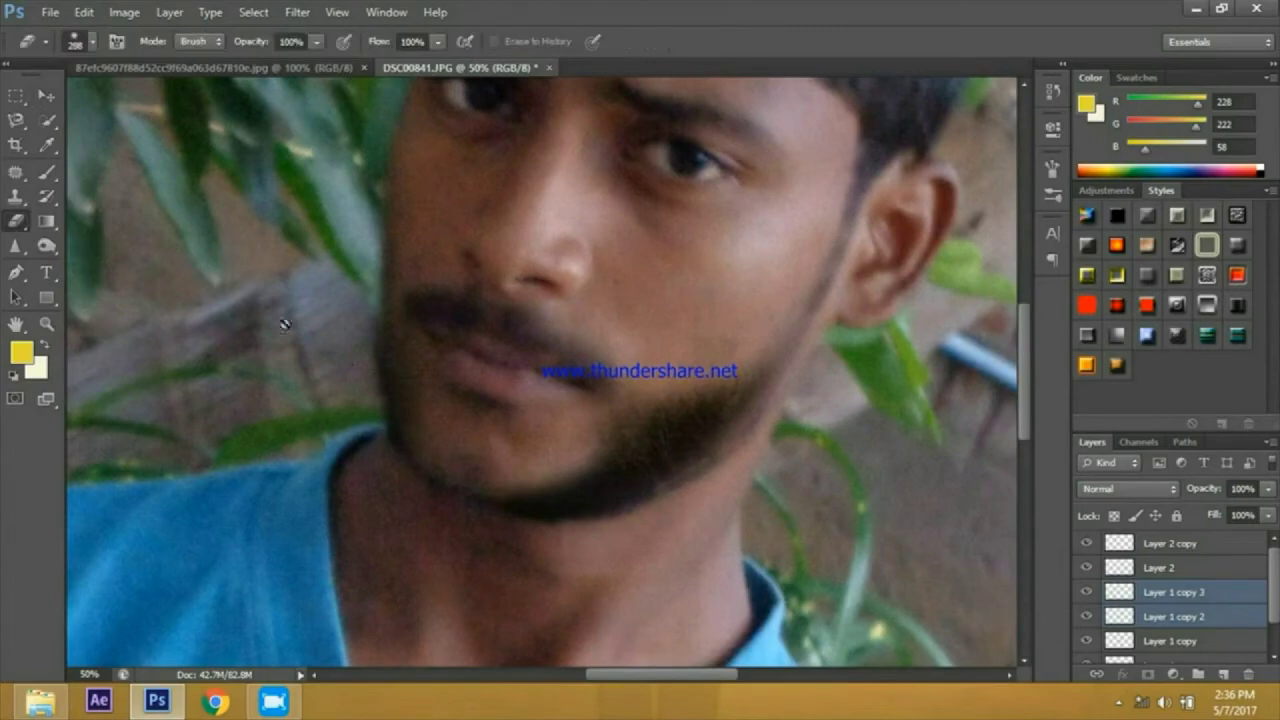
pyautogui.click(376, 366)
pyautogui.click(660, 278)
pyautogui.moveTo(1135, 620); pyautogui.dragTo(1158, 597)
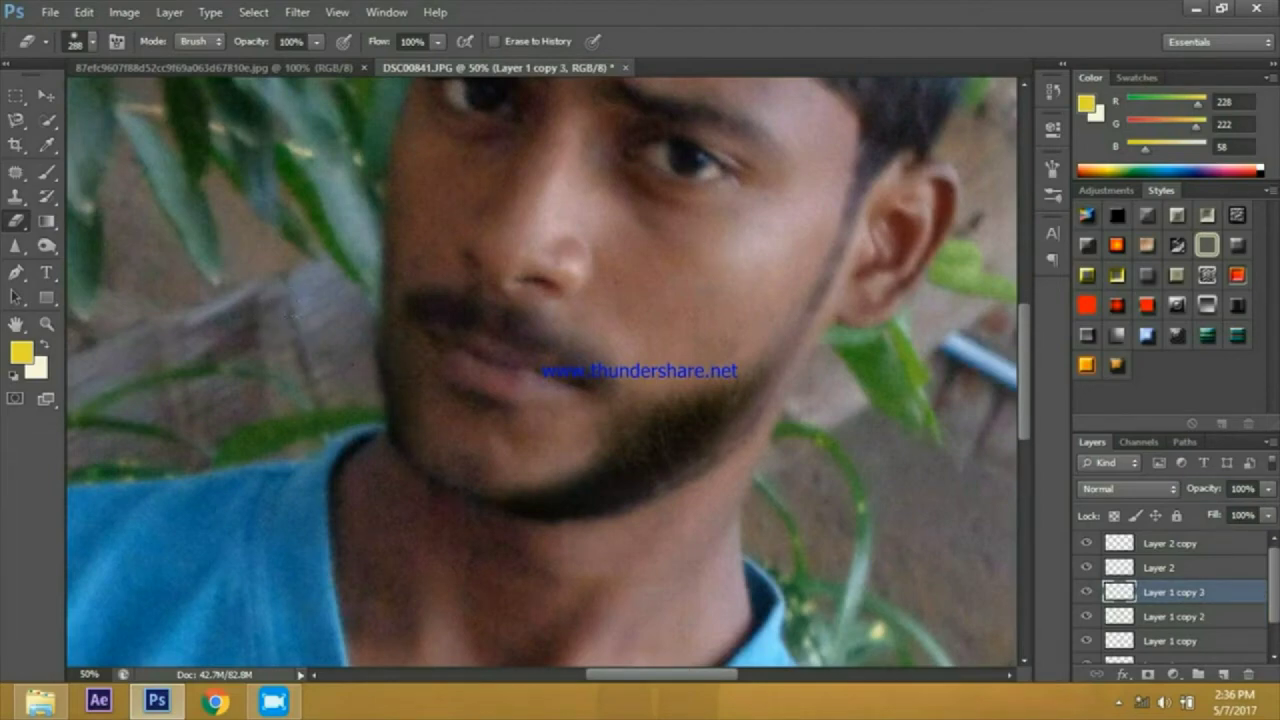
pyautogui.click(1168, 618)
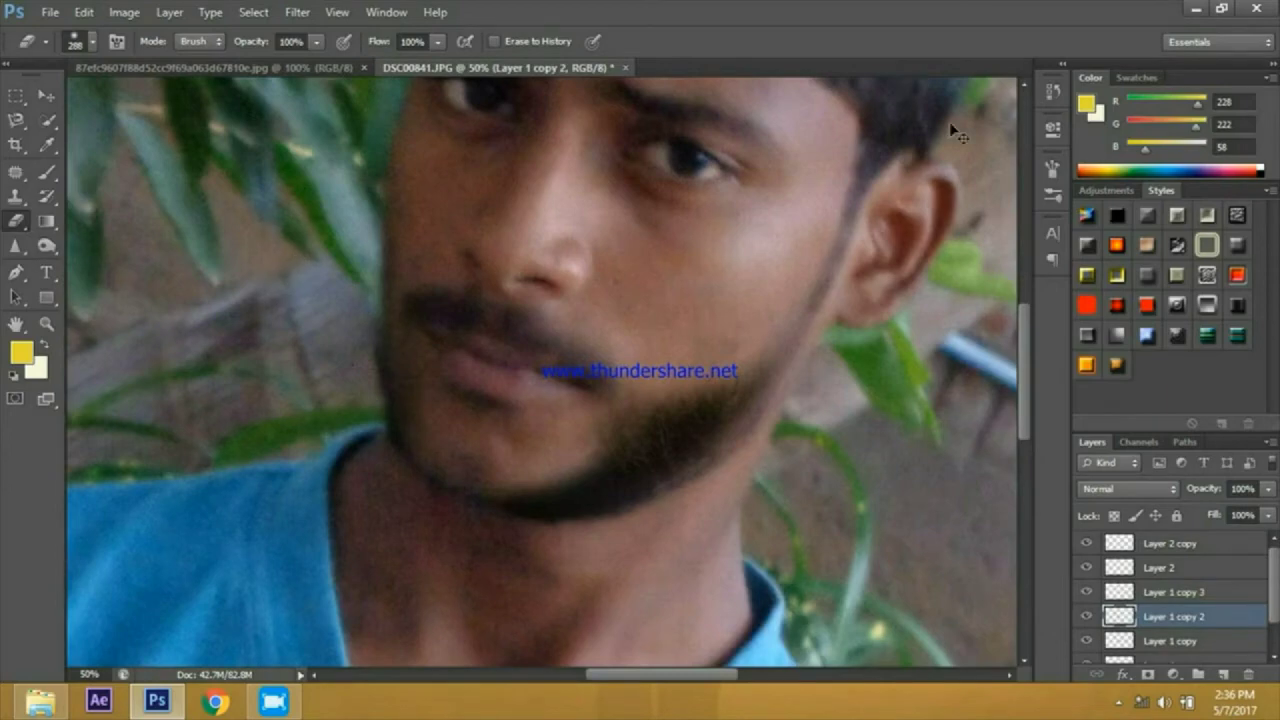
# Step: Examine the beard on both jaw sides across the whole photo, alternating between Layer 1 copy 2 and Layer 1 copy 3
pyautogui.hotkey('ctrl', '-')
pyautogui.hotkey('ctrl', '-')
pyautogui.hotkey('ctrl', '-')
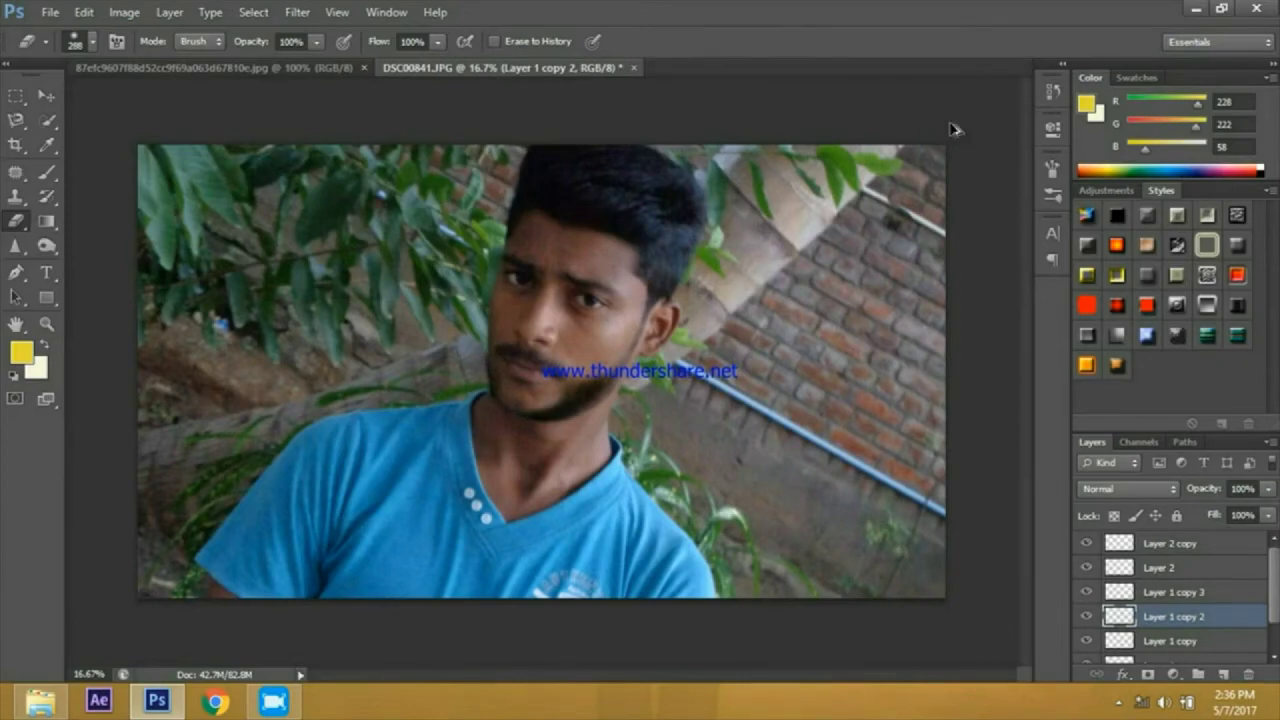
pyautogui.hotkey('alt', ']')
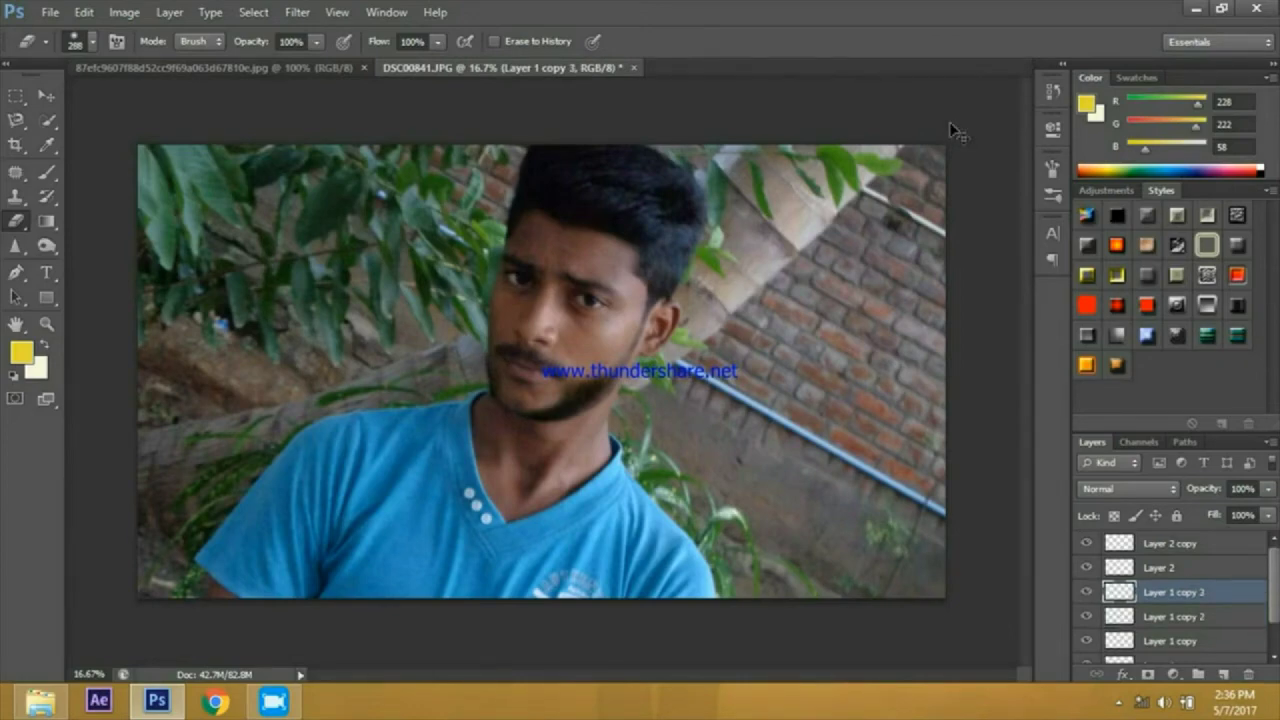
pyautogui.hotkey('alt', '[')
pyautogui.hotkey('alt', ']')
pyautogui.hotkey('alt', '[')
pyautogui.hotkey('alt', ']')
pyautogui.scroll(3, 540, 390)
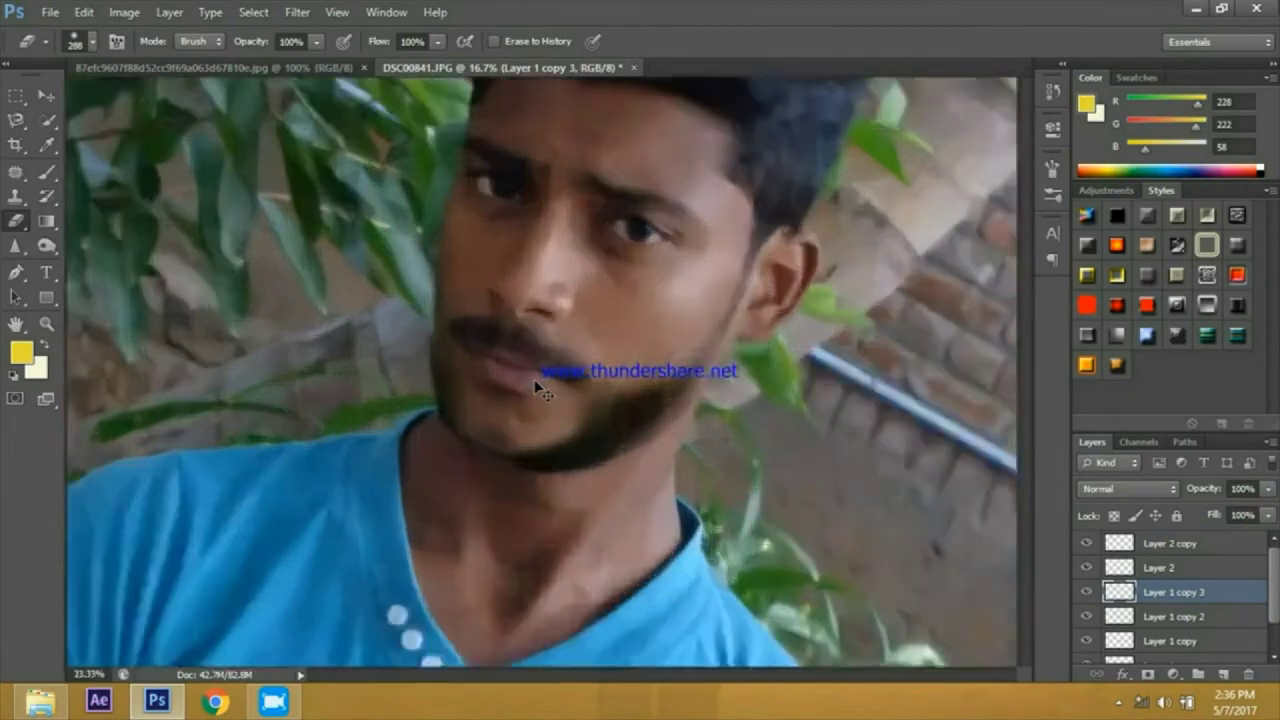
# Step: Reposition Layer 1 copy 3 along the far jaw edge and rotate it by about -11.23 degrees
pyautogui.click(55, 96)
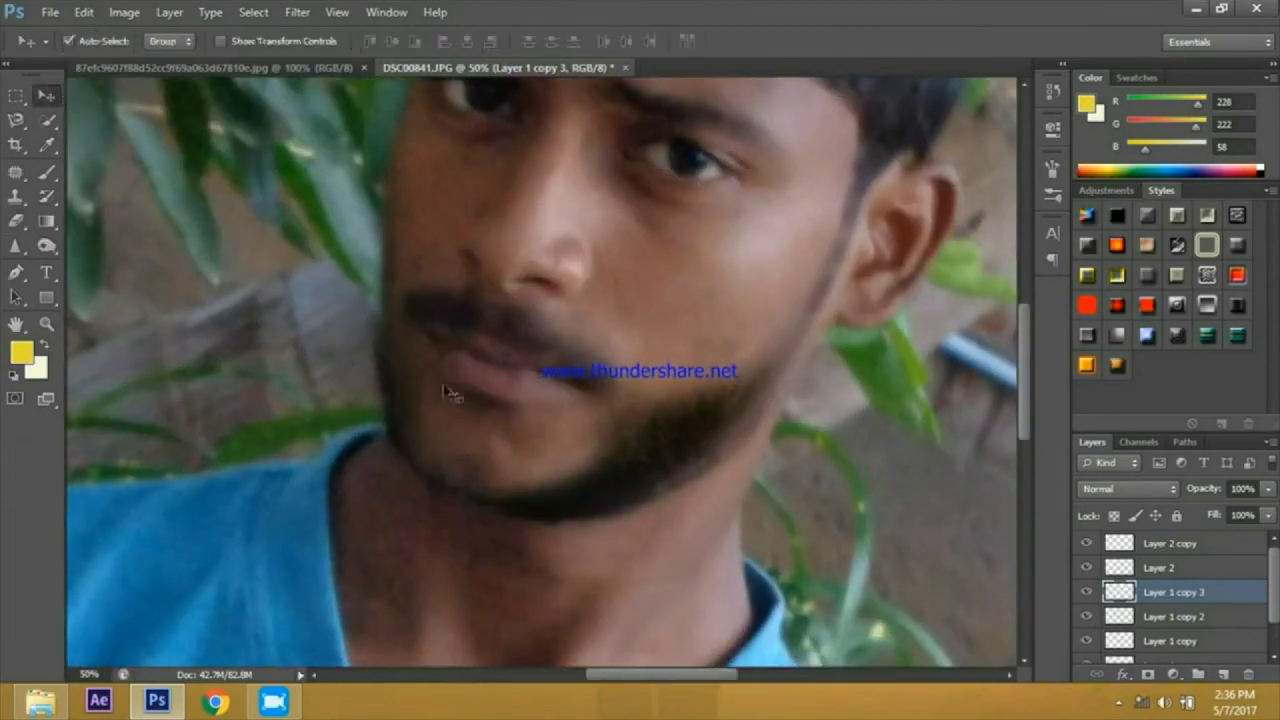
pyautogui.moveTo(414, 377)
pyautogui.mouseDown()
pyautogui.moveTo(423, 397)
pyautogui.moveTo(398, 405)
pyautogui.moveTo(398, 393)
pyautogui.mouseUp()
pyautogui.moveTo(411, 381); pyautogui.dragTo(415, 382)
pyautogui.hotkey('ctrl', 't')
pyautogui.moveTo(528, 314); pyautogui.dragTo(578, 240)
pyautogui.moveTo(446, 313)
pyautogui.mouseDown()
pyautogui.moveTo(428, 318)
pyautogui.moveTo(446, 330)
pyautogui.mouseUp()
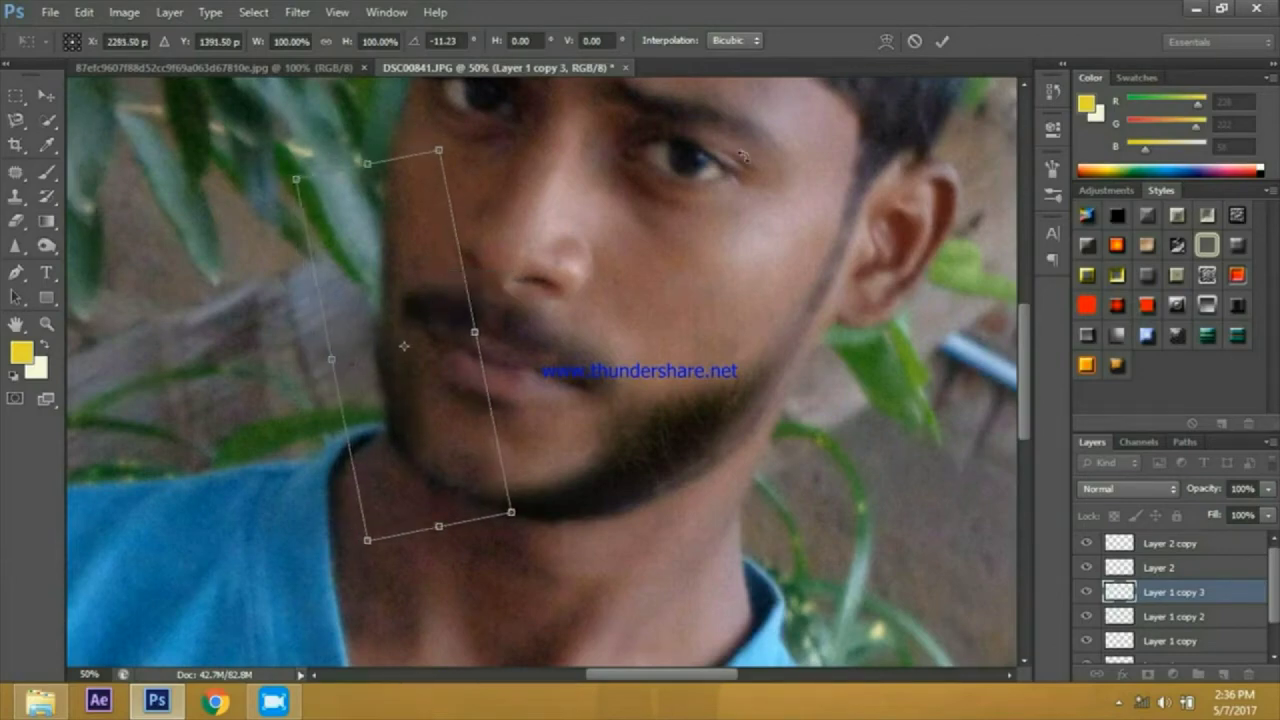
pyautogui.click(940, 44)
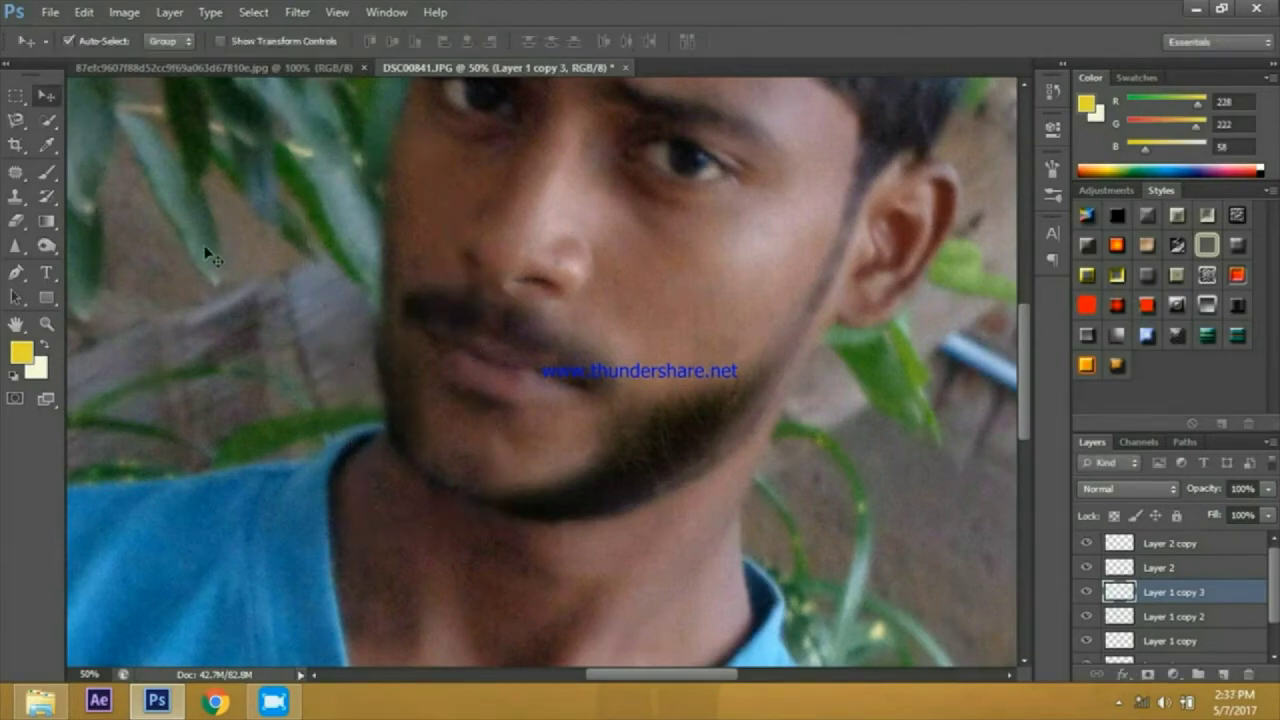
# Step: Activate the Eraser tool and inspect the rotated beard layer's blend with the face, close up and in the full photo
pyautogui.scroll(-5, 207, 255)
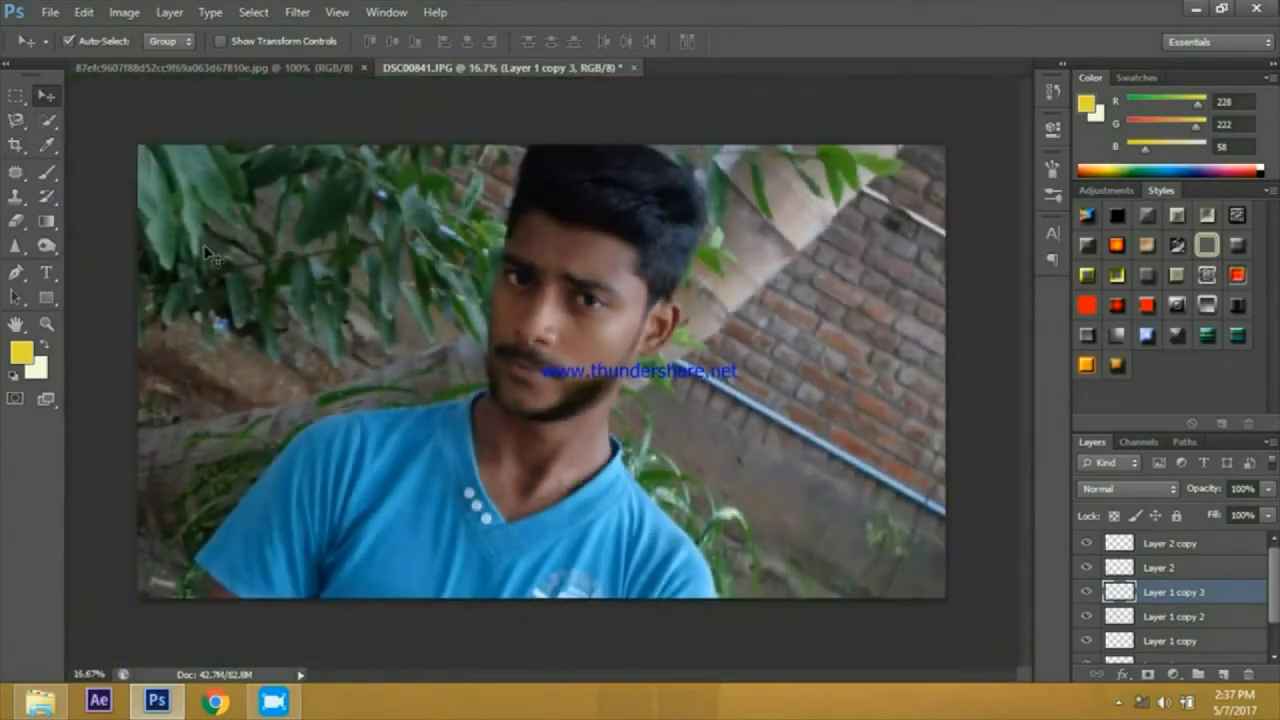
pyautogui.scroll(5, 207, 255)
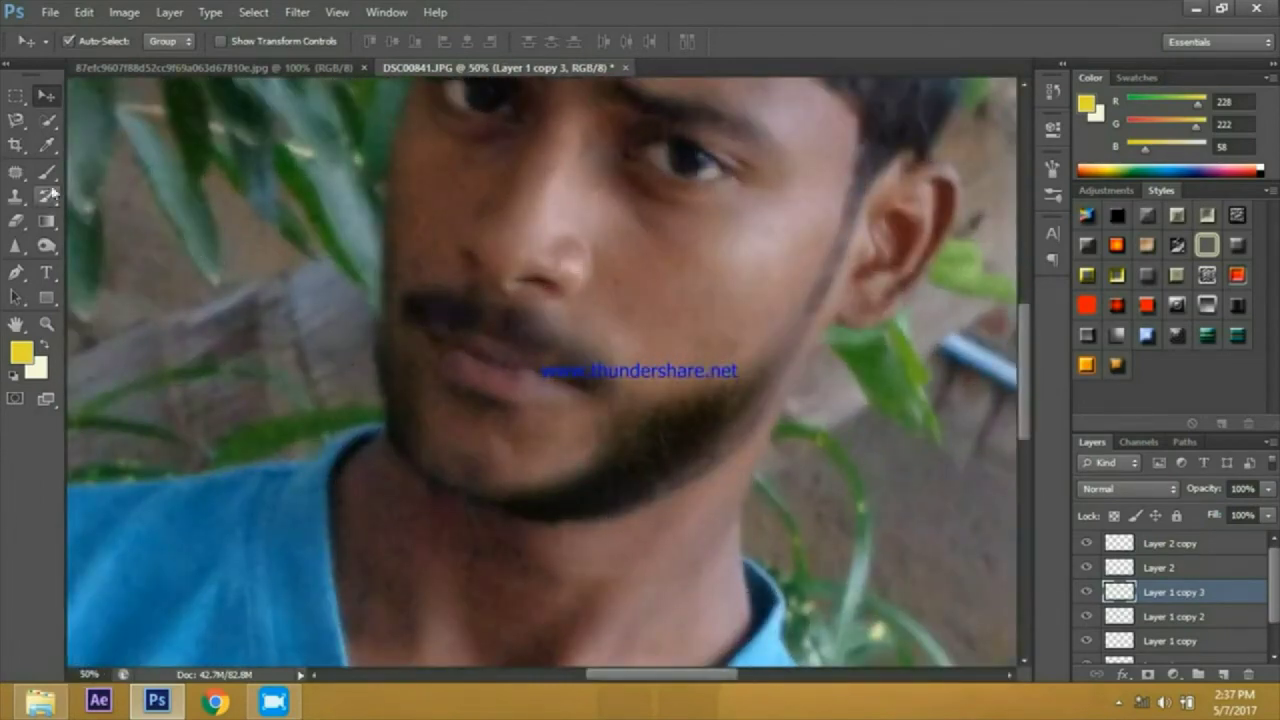
pyautogui.click(16, 220)
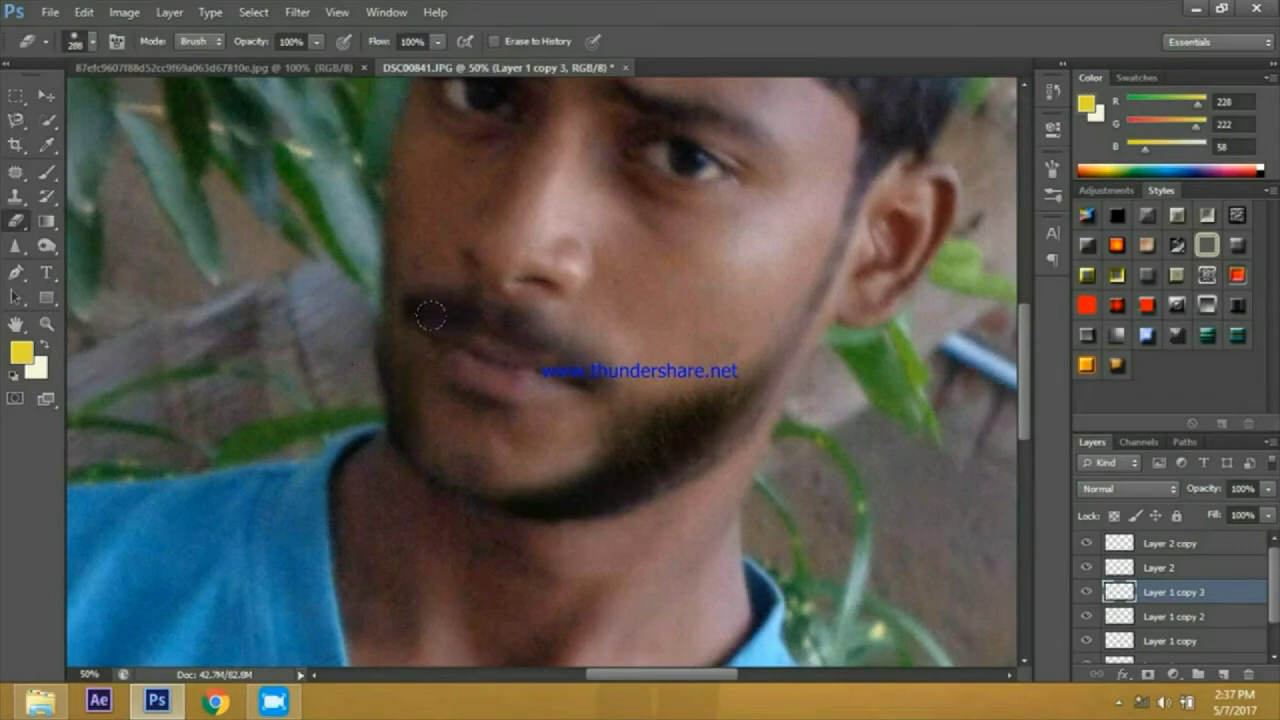
pyautogui.scroll(-4, 486, 113)
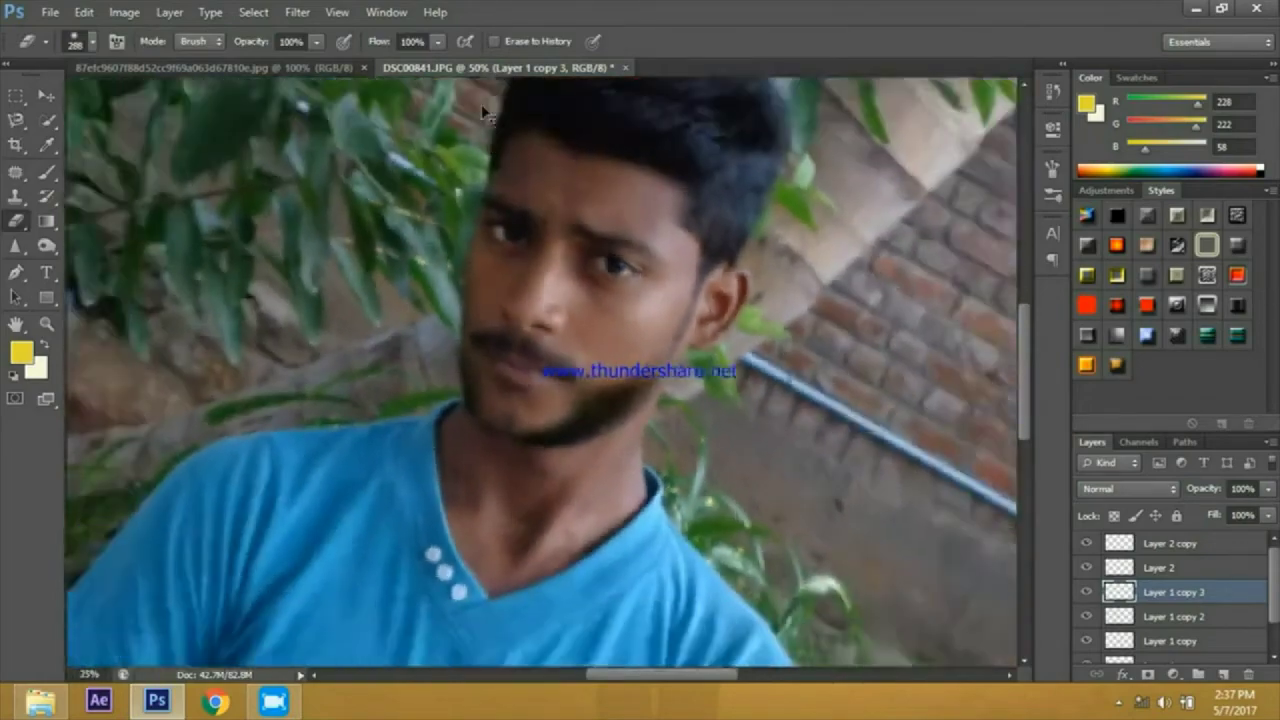
pyautogui.scroll(1, 486, 113)
pyautogui.scroll(-1, 481, 104)
pyautogui.scroll(1, 481, 104)
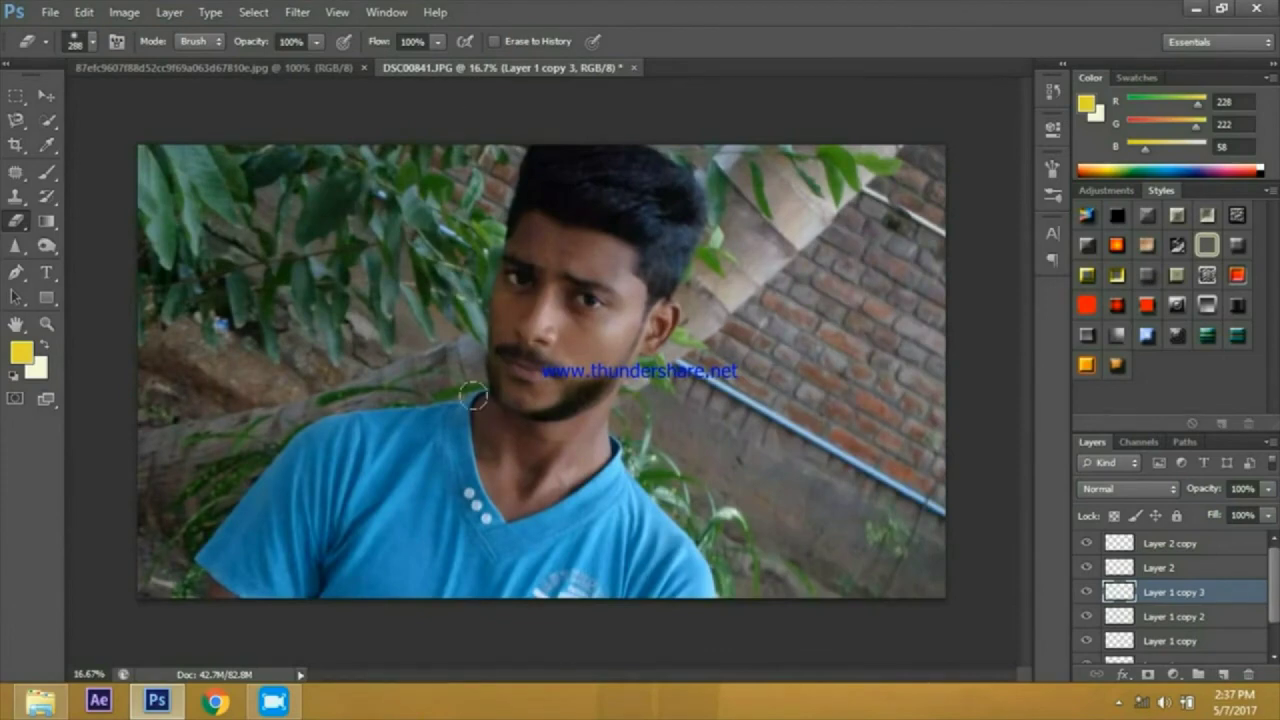
# Step: Crop the photo by trimming strips off its left and bottom edges, keeping the man's head and upper chest in frame
pyautogui.click(21, 149)
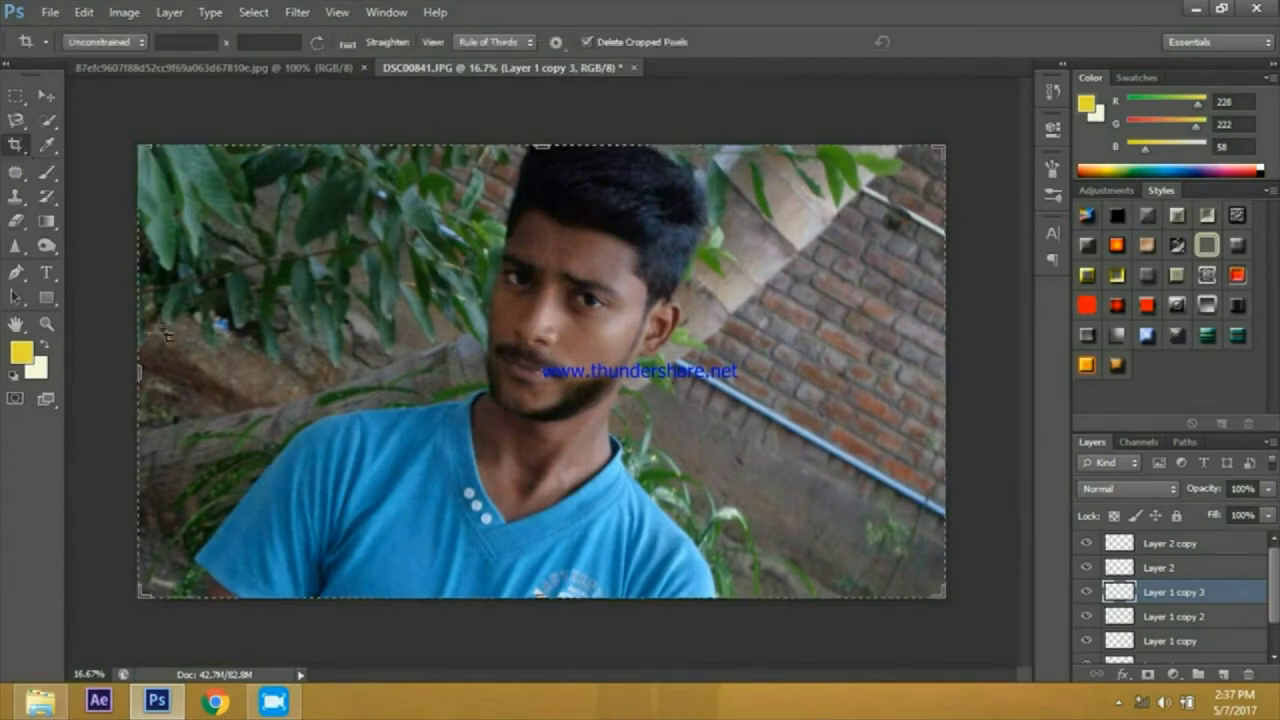
pyautogui.moveTo(145, 372); pyautogui.dragTo(210, 393)
pyautogui.moveTo(544, 596); pyautogui.dragTo(546, 571)
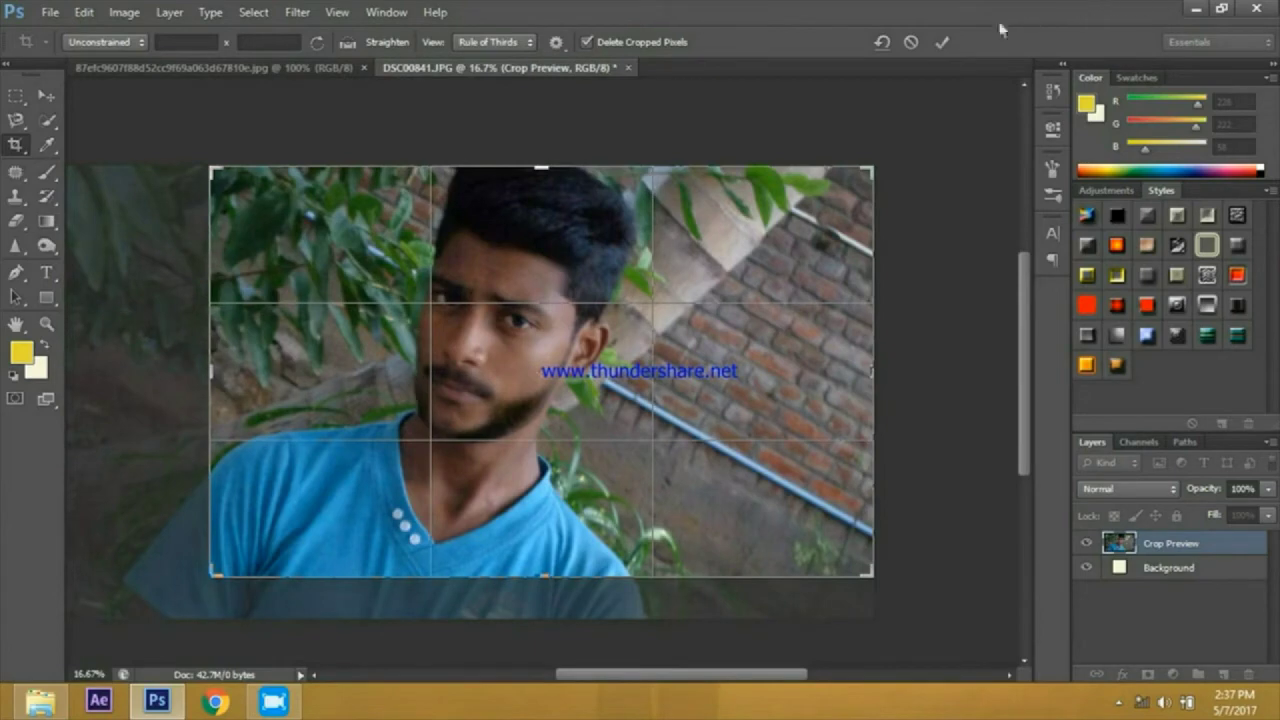
pyautogui.click(939, 43)
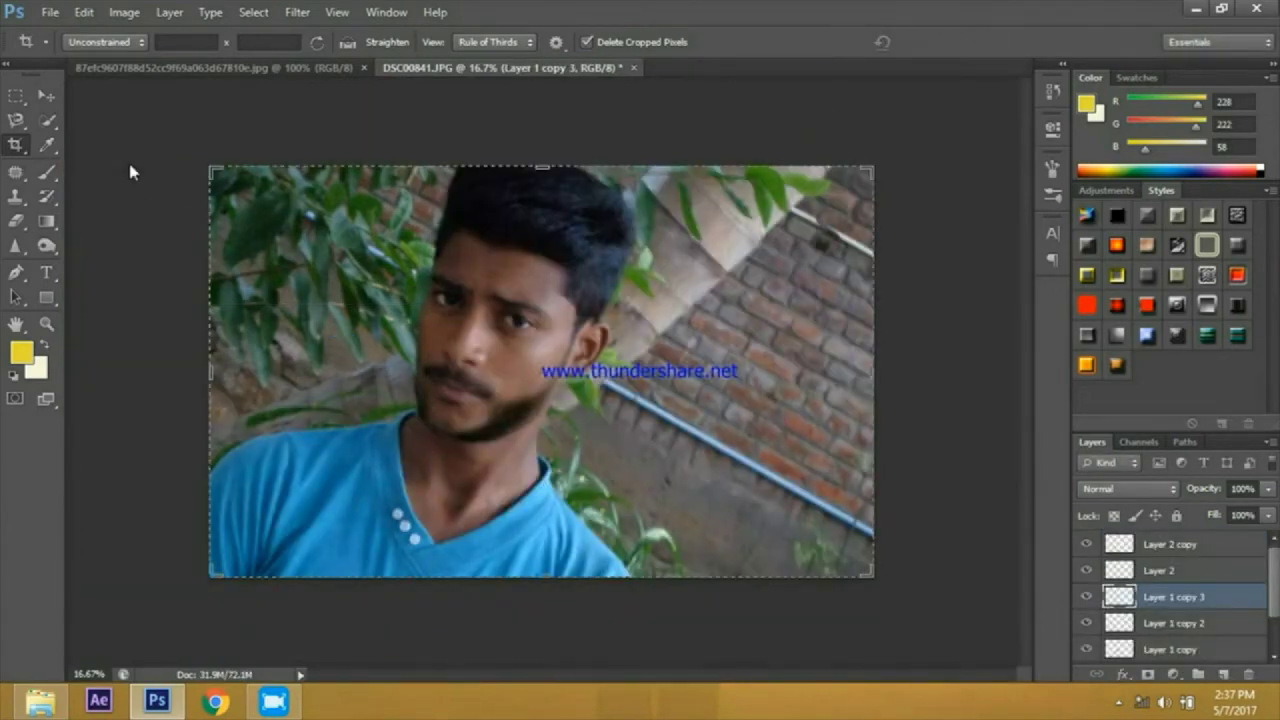
# Step: Start opening another image and look through New folder and con videos on the Desktop for the claw picture
pyautogui.hotkey('ctrl', 'o')
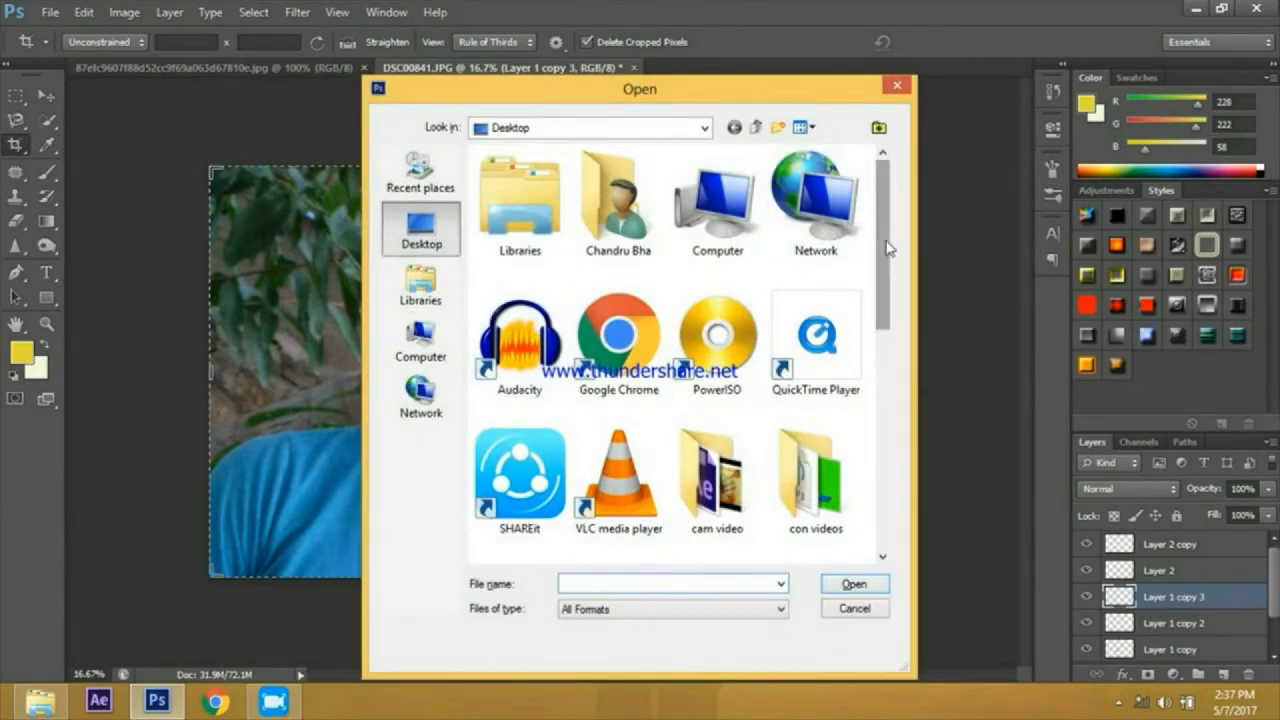
pyautogui.moveTo(883, 190); pyautogui.dragTo(944, 298)
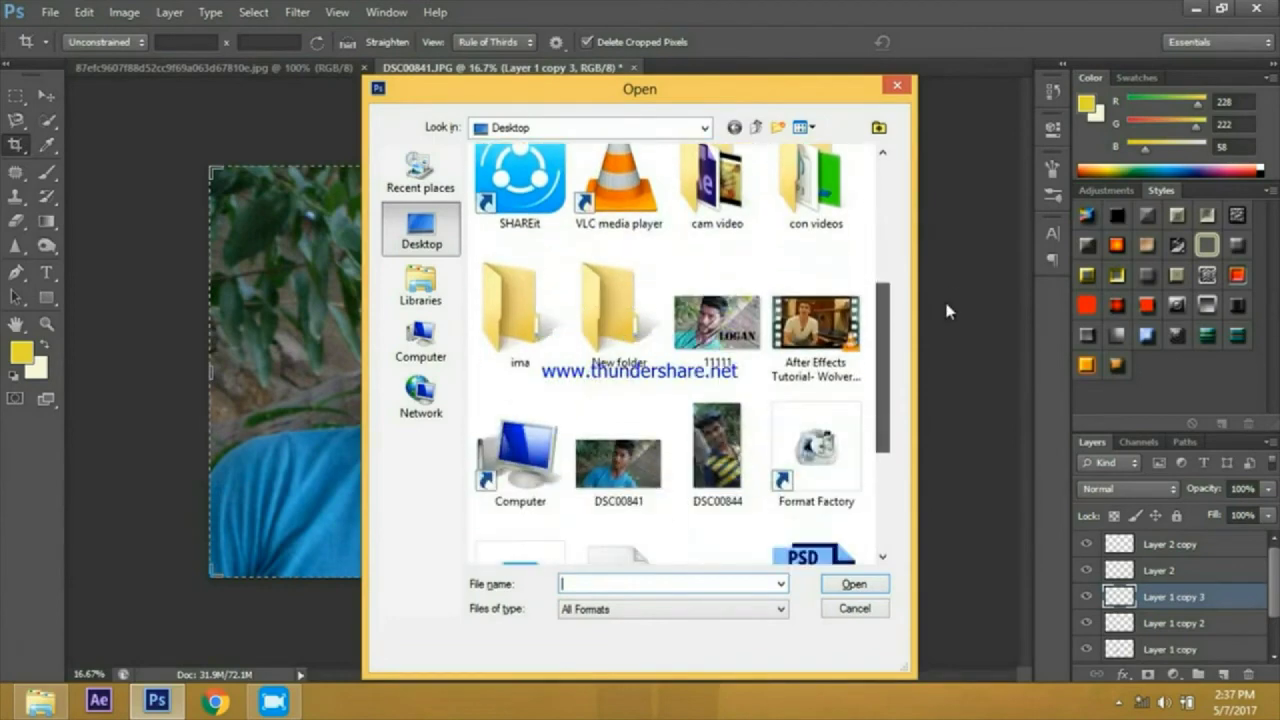
pyautogui.doubleClick(612, 305)
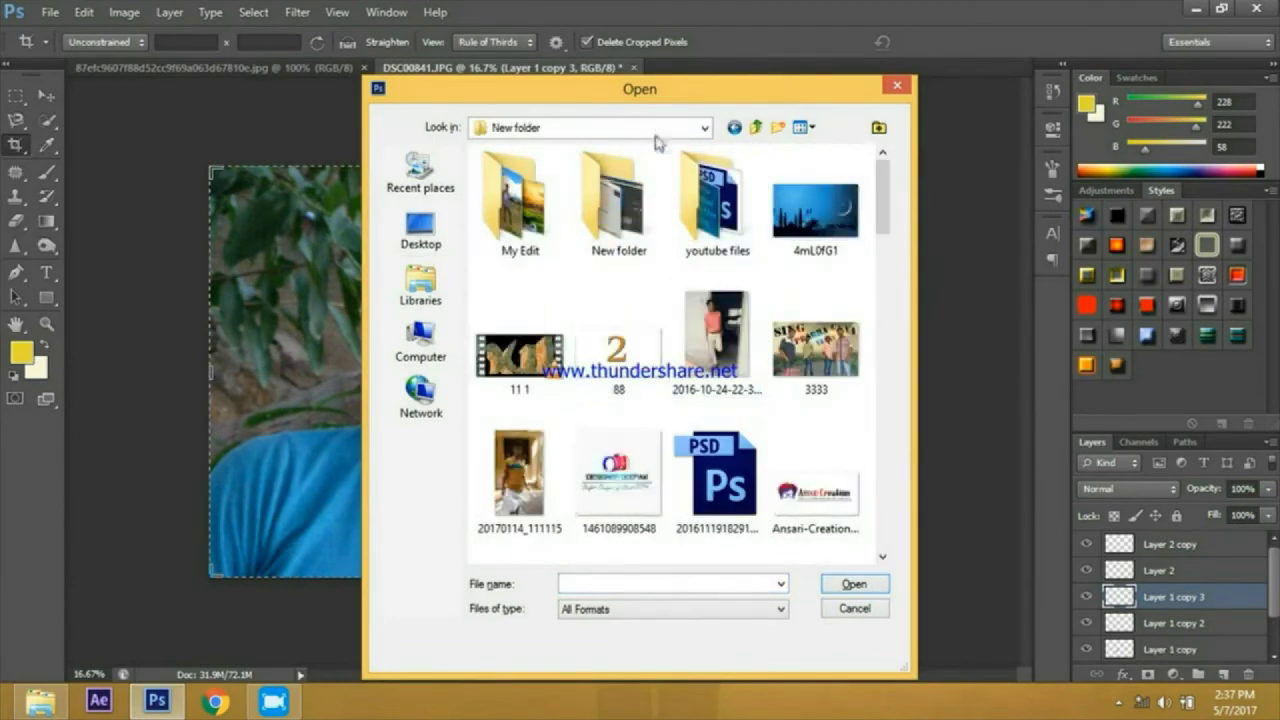
pyautogui.click(756, 128)
pyautogui.moveTo(884, 270); pyautogui.dragTo(903, 390)
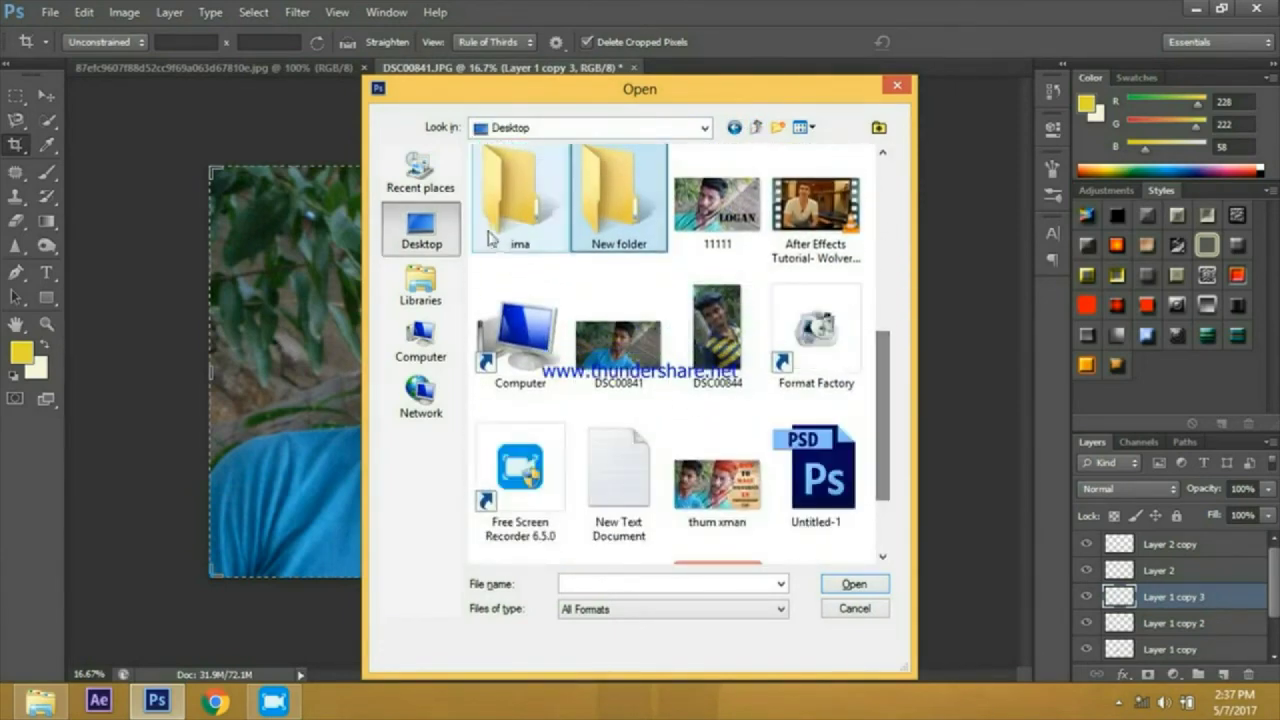
pyautogui.scroll(-3, 787, 375)
pyautogui.scroll(3, 625, 375)
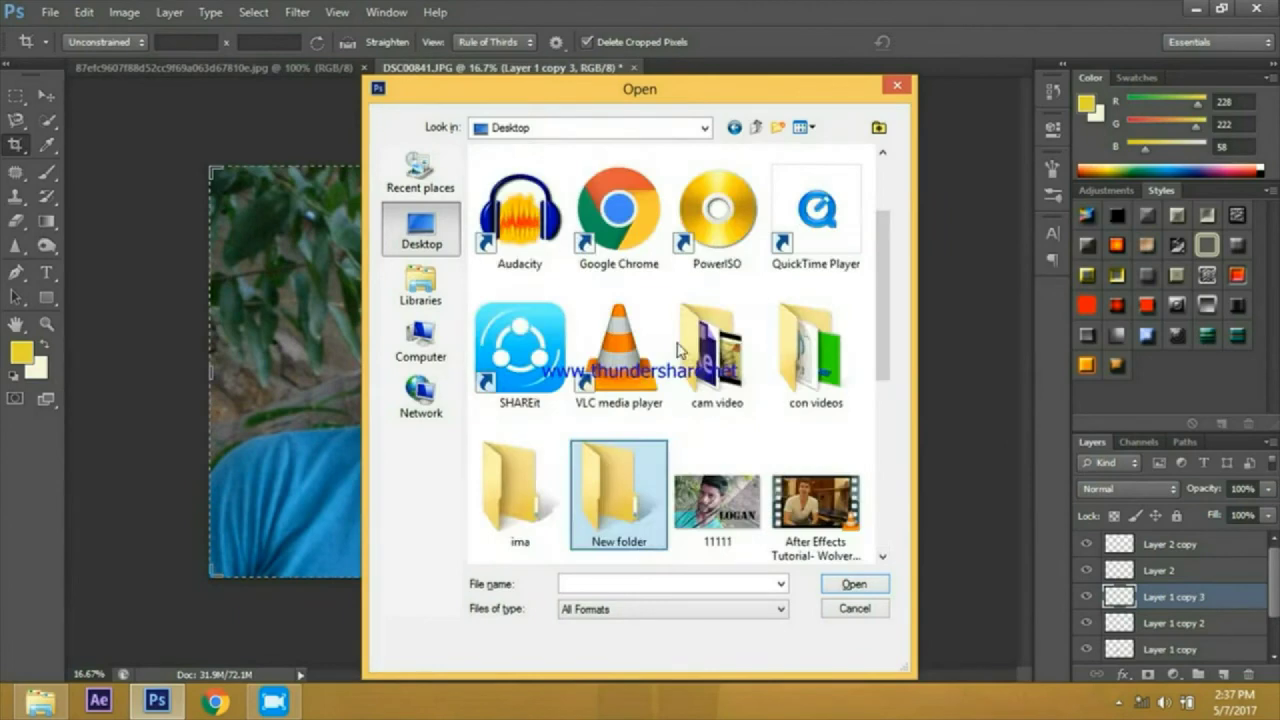
pyautogui.doubleClick(818, 352)
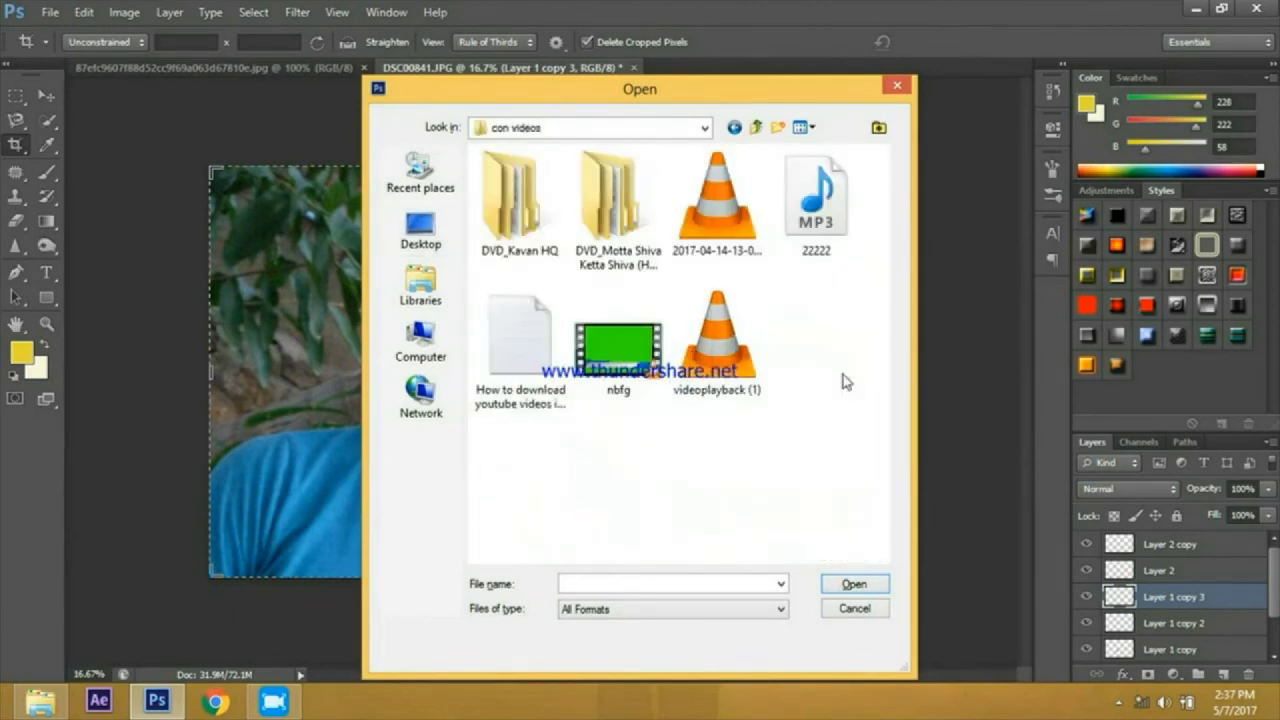
pyautogui.click(755, 127)
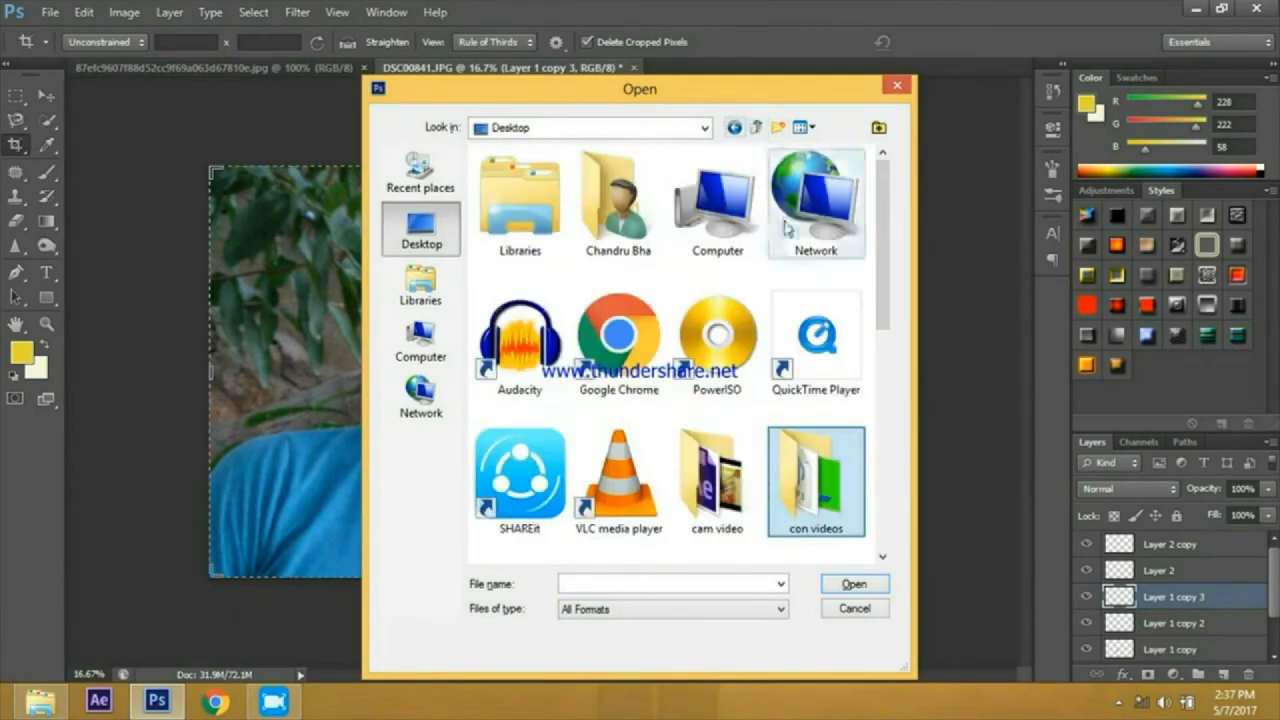
# Step: Open the Wolverine-Claw-Requested-psd43254.png image from the cam video folder on the Desktop
pyautogui.scroll(-3, 663, 257)
pyautogui.click(530, 215)
pyautogui.scroll(3, 636, 240)
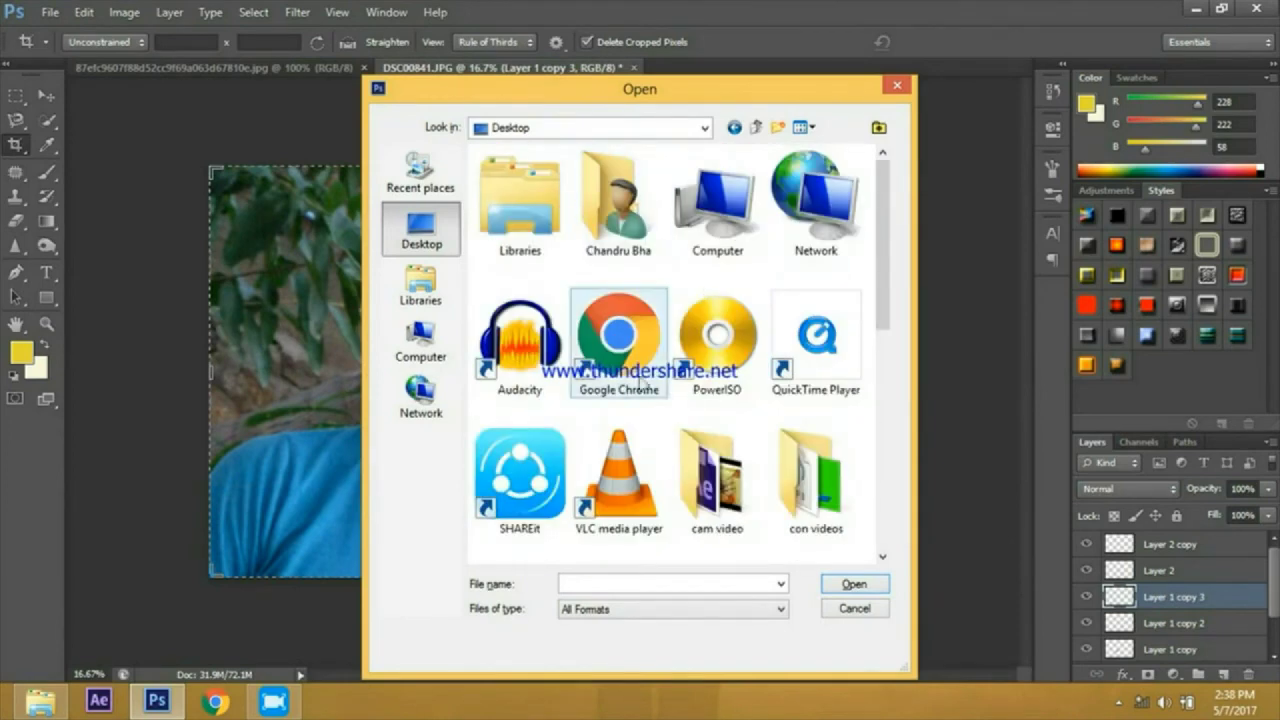
pyautogui.scroll(-2, 612, 330)
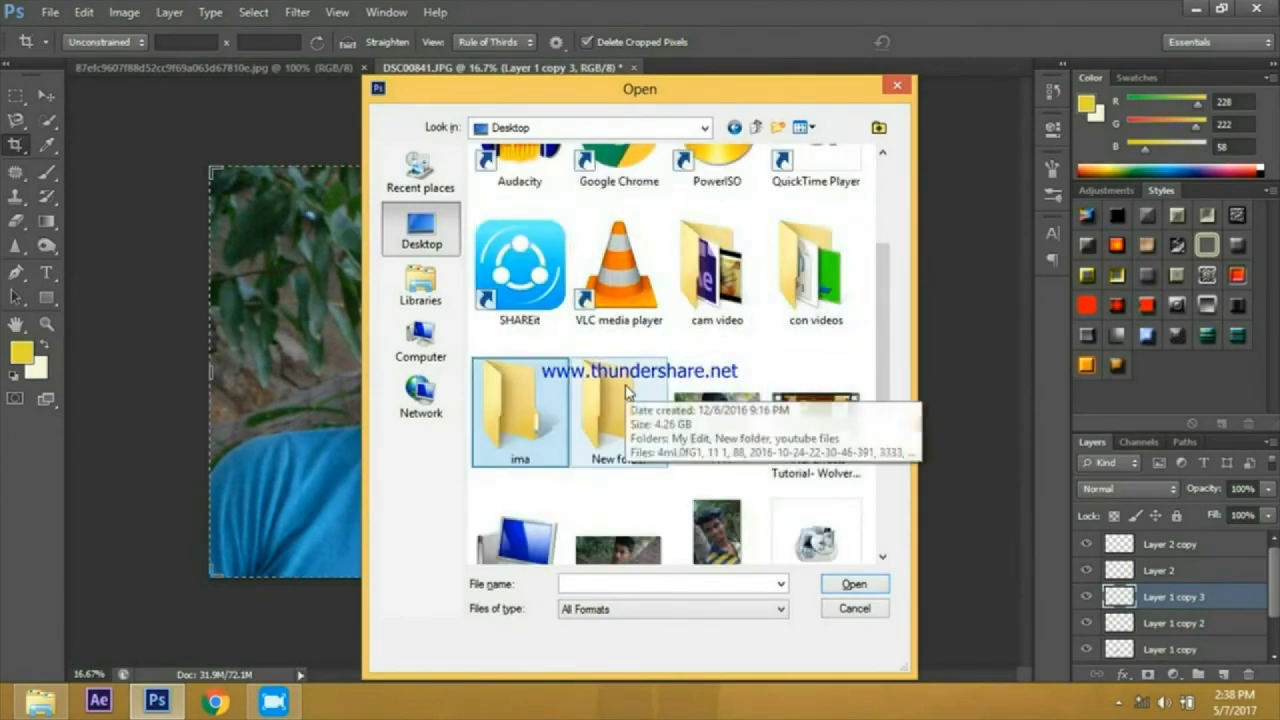
pyautogui.doubleClick(710, 318)
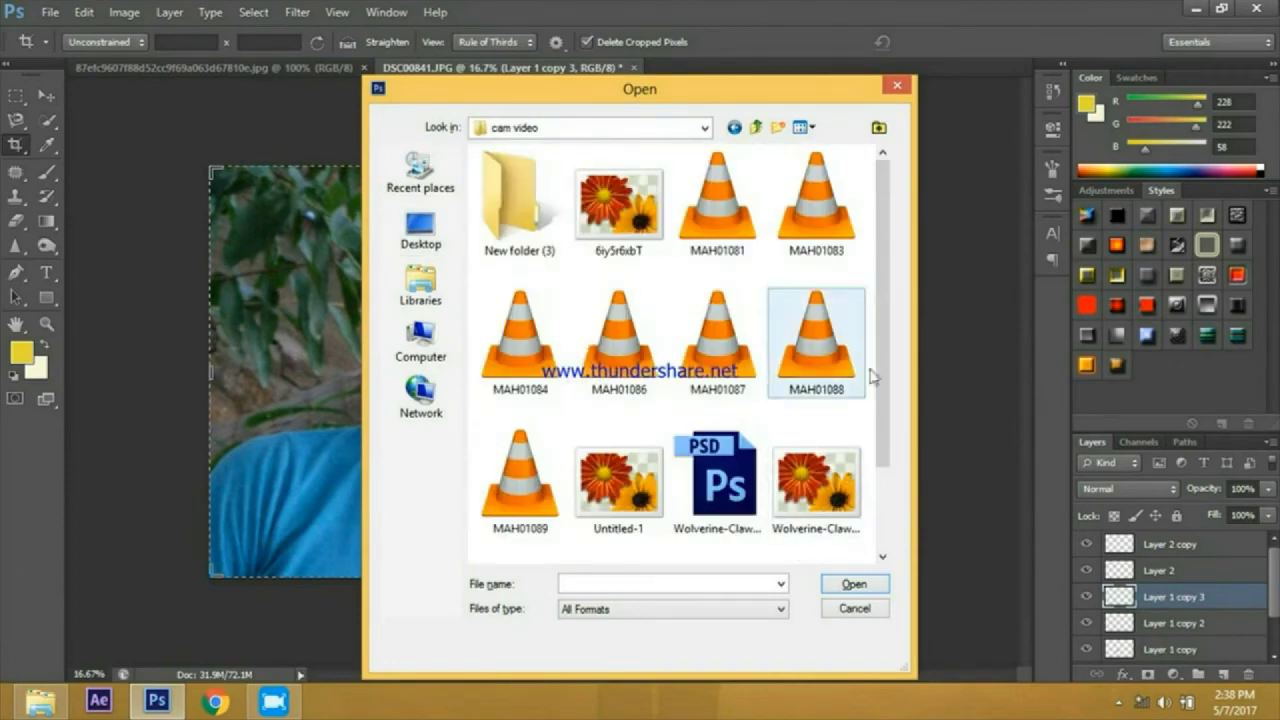
pyautogui.click(838, 515)
pyautogui.click(853, 585)
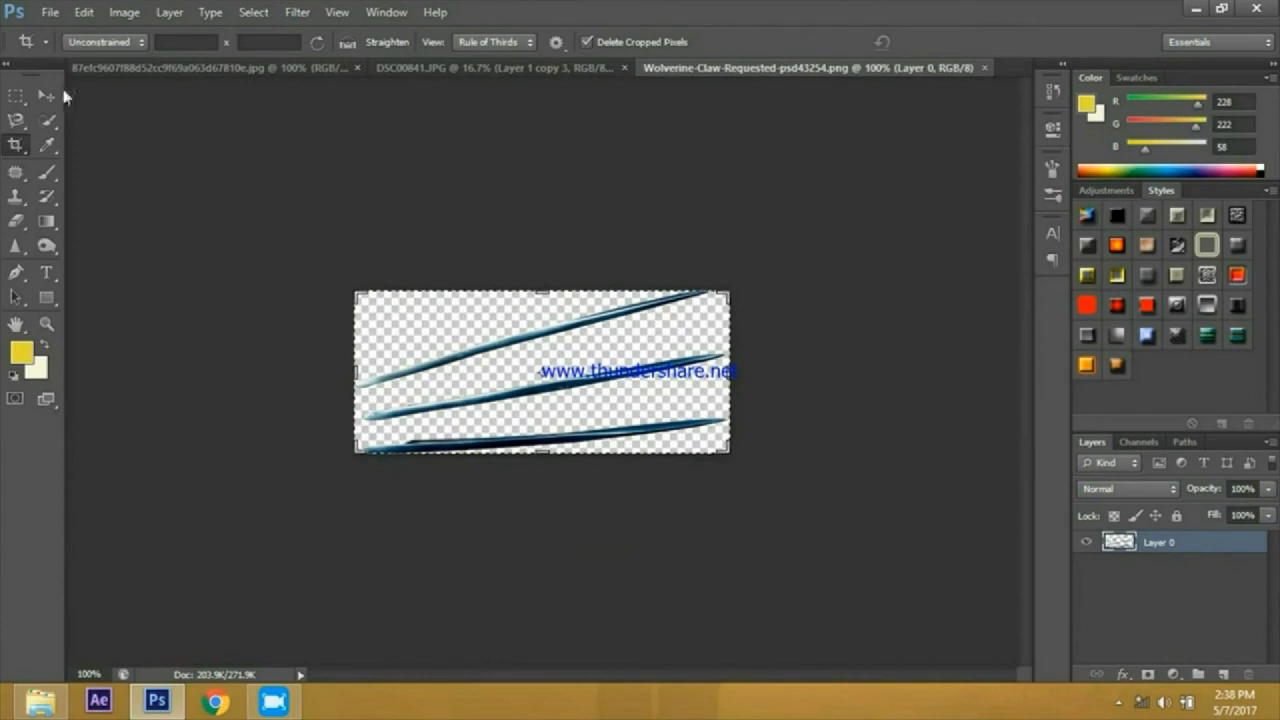
# Step: Copy the claws from the Wolverine claw image into DSC00841.JPG, placing them over the man's mouth
pyautogui.press('m')
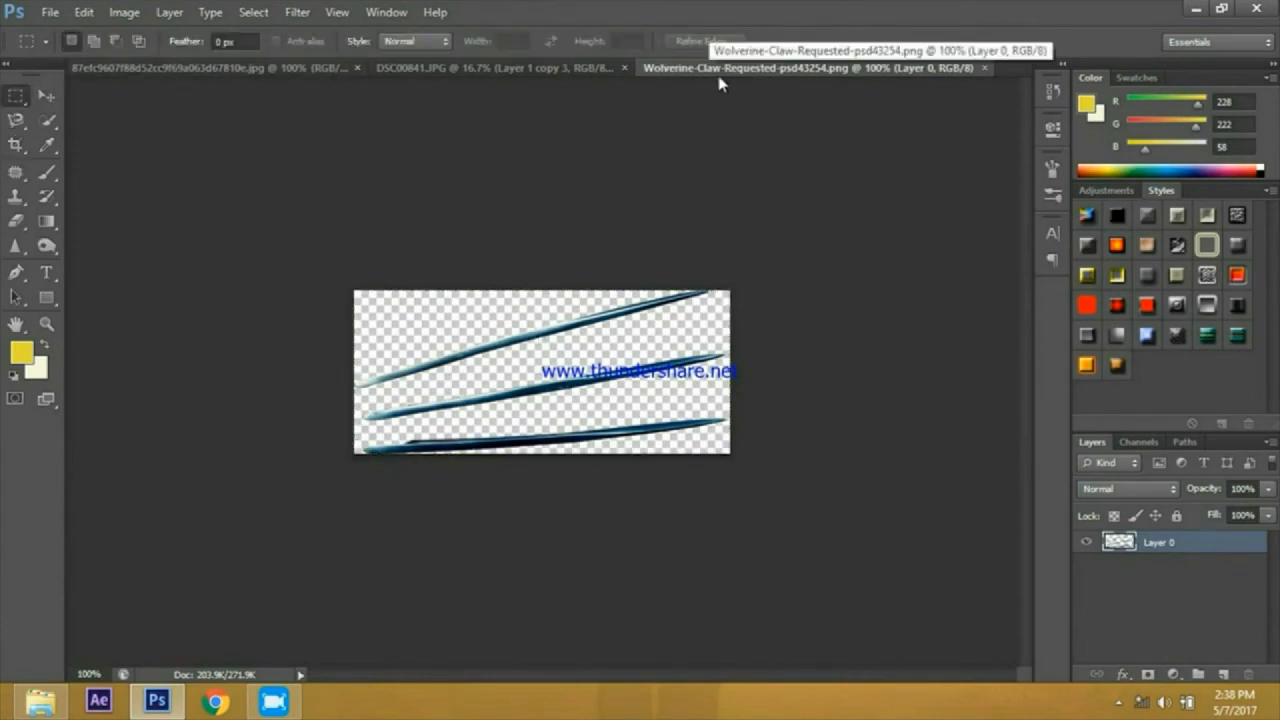
pyautogui.click(46, 96)
pyautogui.moveTo(578, 322); pyautogui.dragTo(287, 67)
pyautogui.moveTo(445, 75); pyautogui.dragTo(452, 378)
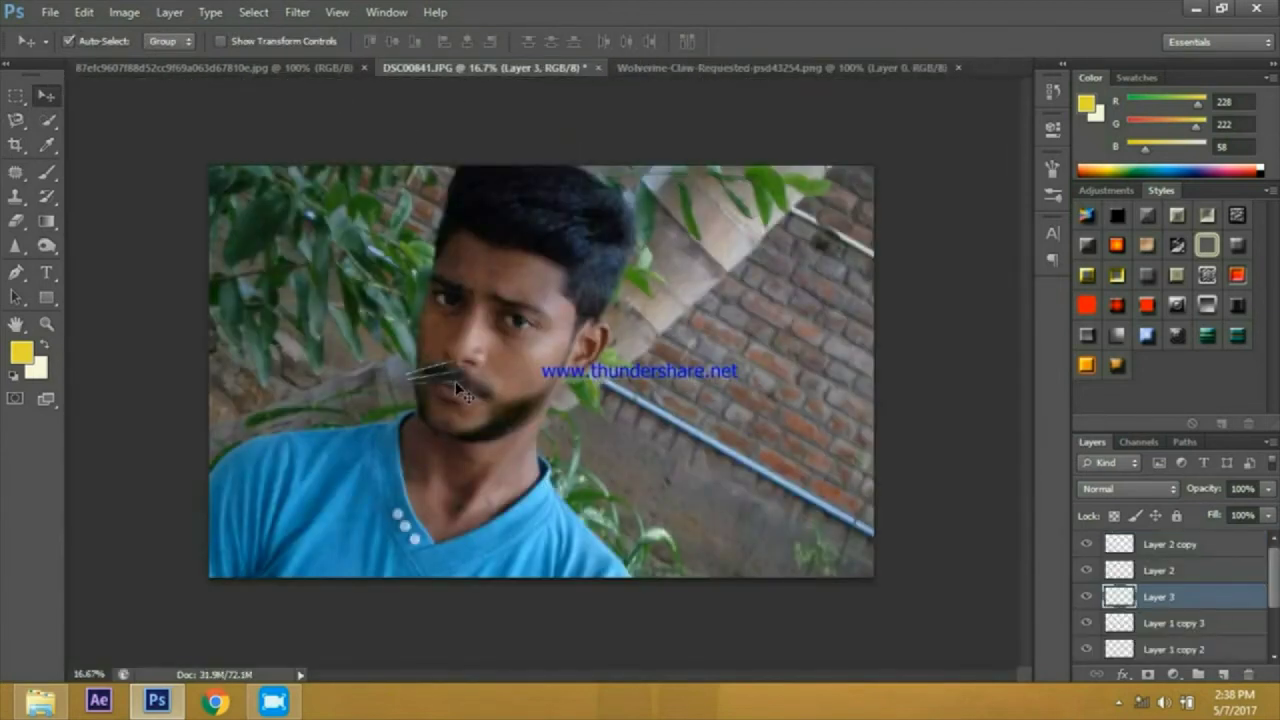
# Step: Enlarge the claws with Free Transform so they stretch from the man's face across the brick wall
pyautogui.hotkey('ctrl', 't')
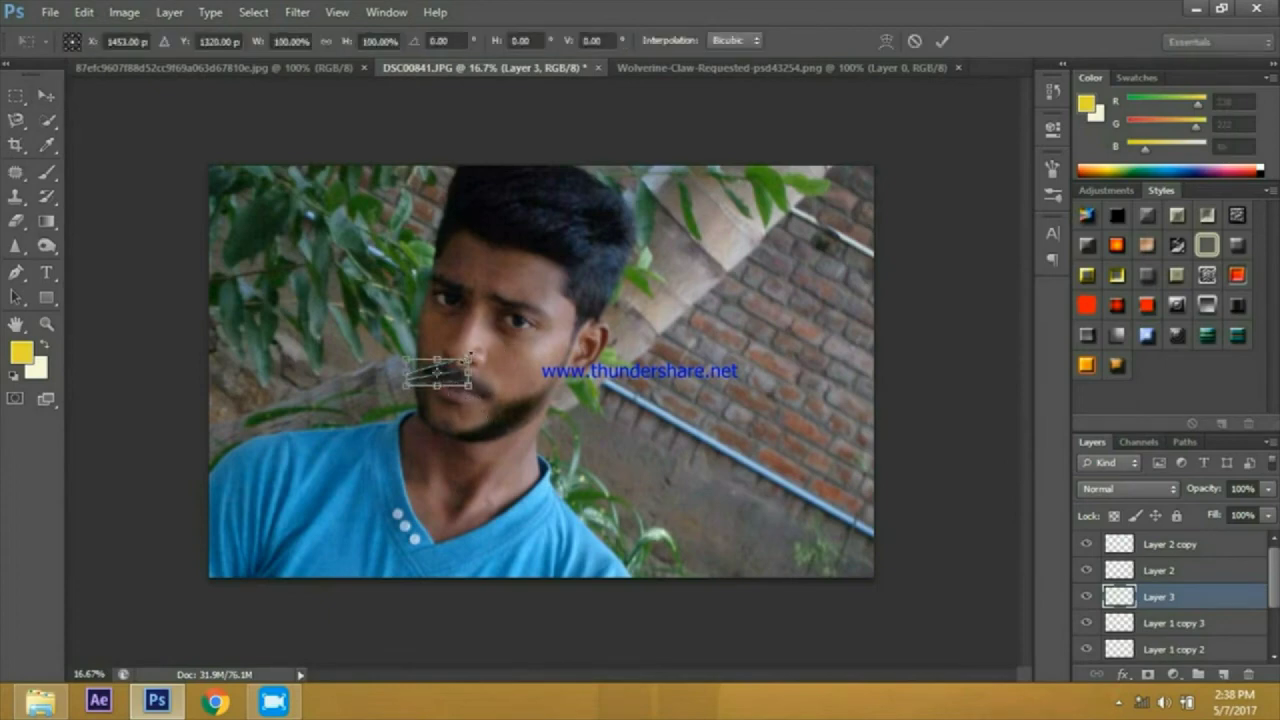
pyautogui.moveTo(477, 353); pyautogui.dragTo(846, 186)
pyautogui.click(944, 41)
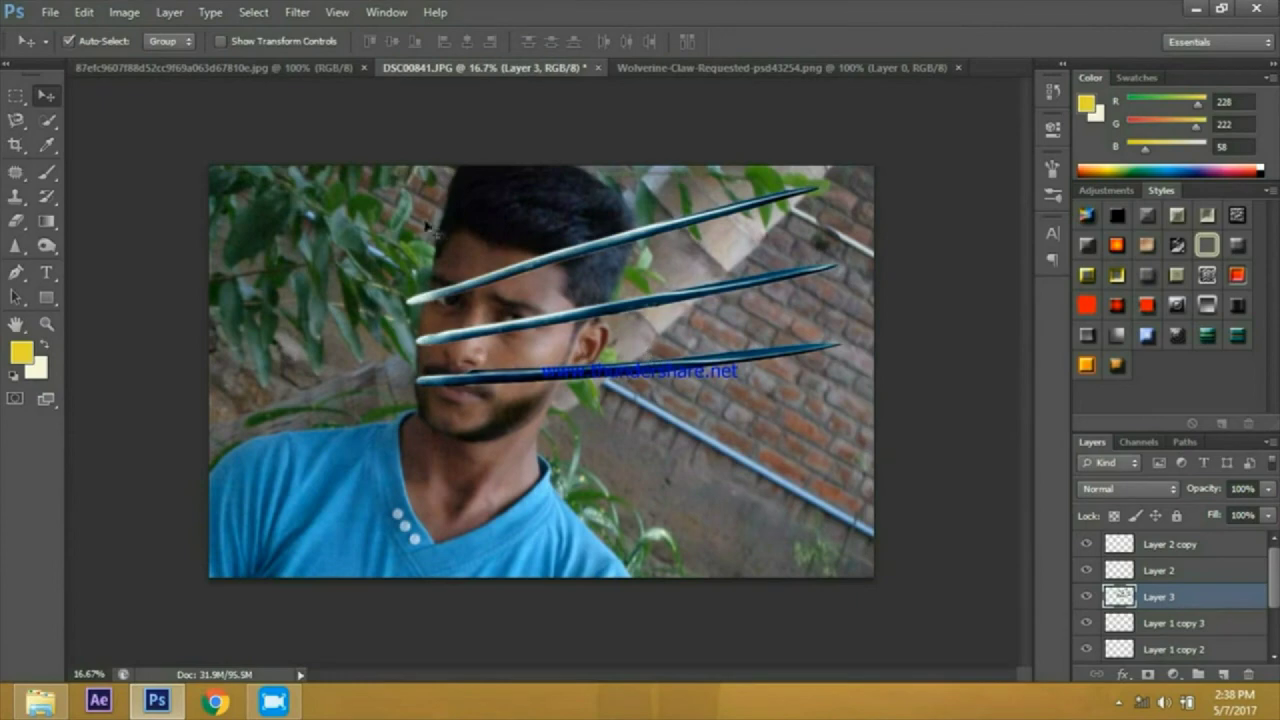
# Step: Rotate the claws by -34.97 degrees and position them rising from the photo's lower edge across the chest and face
pyautogui.hotkey('ctrl', 't')
pyautogui.moveTo(372, 200); pyautogui.dragTo(340, 370)
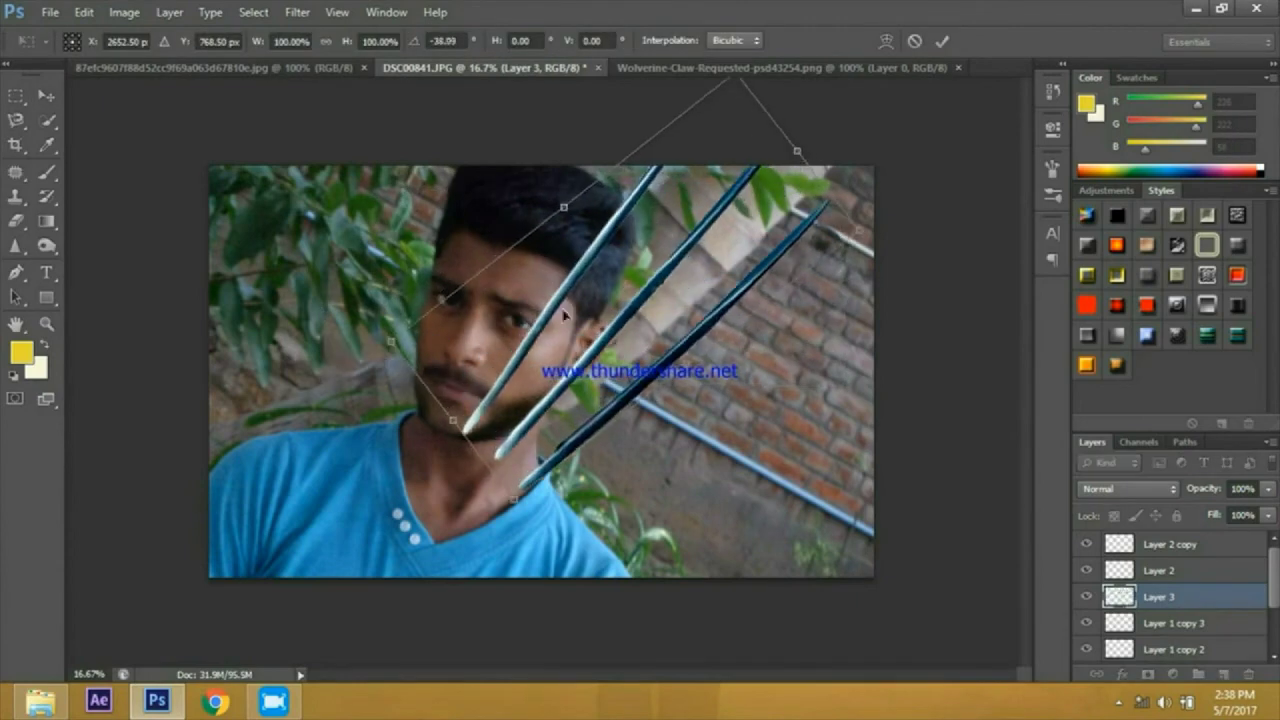
pyautogui.moveTo(565, 316); pyautogui.dragTo(334, 478)
pyautogui.moveTo(795, 280); pyautogui.dragTo(874, 345)
pyautogui.moveTo(472, 432)
pyautogui.mouseDown()
pyautogui.moveTo(502, 400)
pyautogui.moveTo(493, 420)
pyautogui.mouseUp()
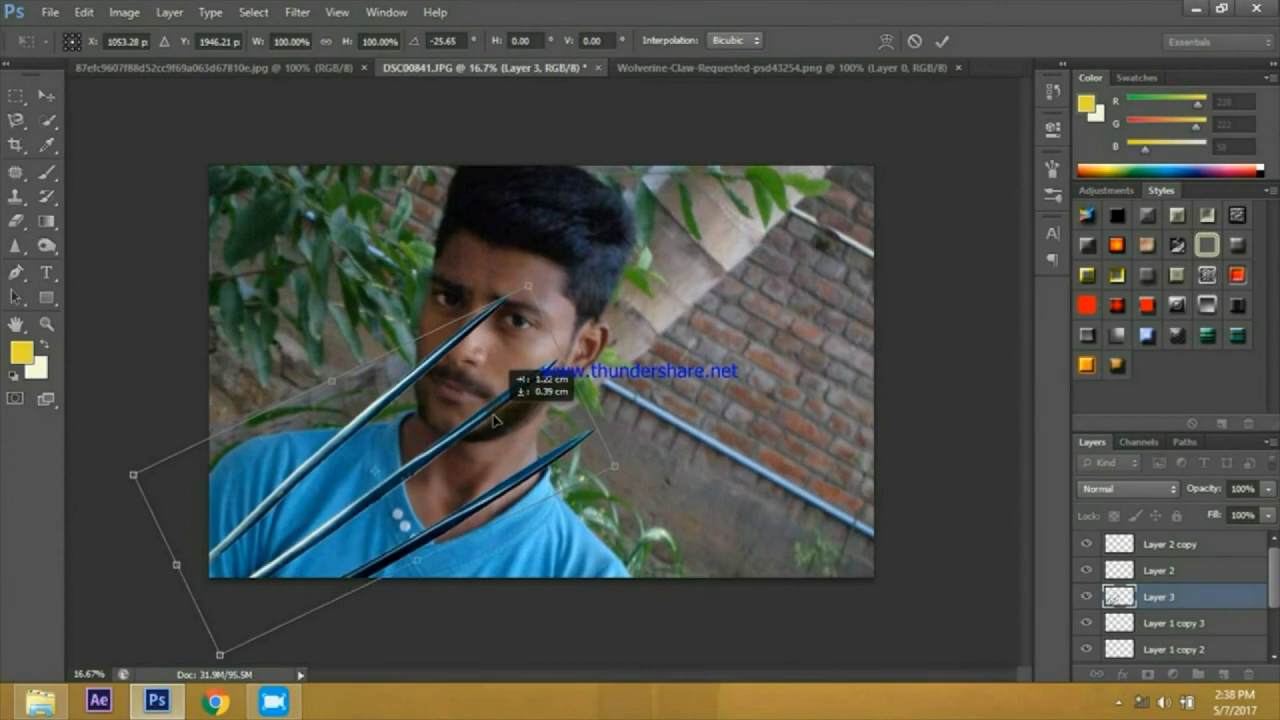
pyautogui.moveTo(493, 421); pyautogui.dragTo(489, 437)
pyautogui.moveTo(627, 321); pyautogui.dragTo(606, 206)
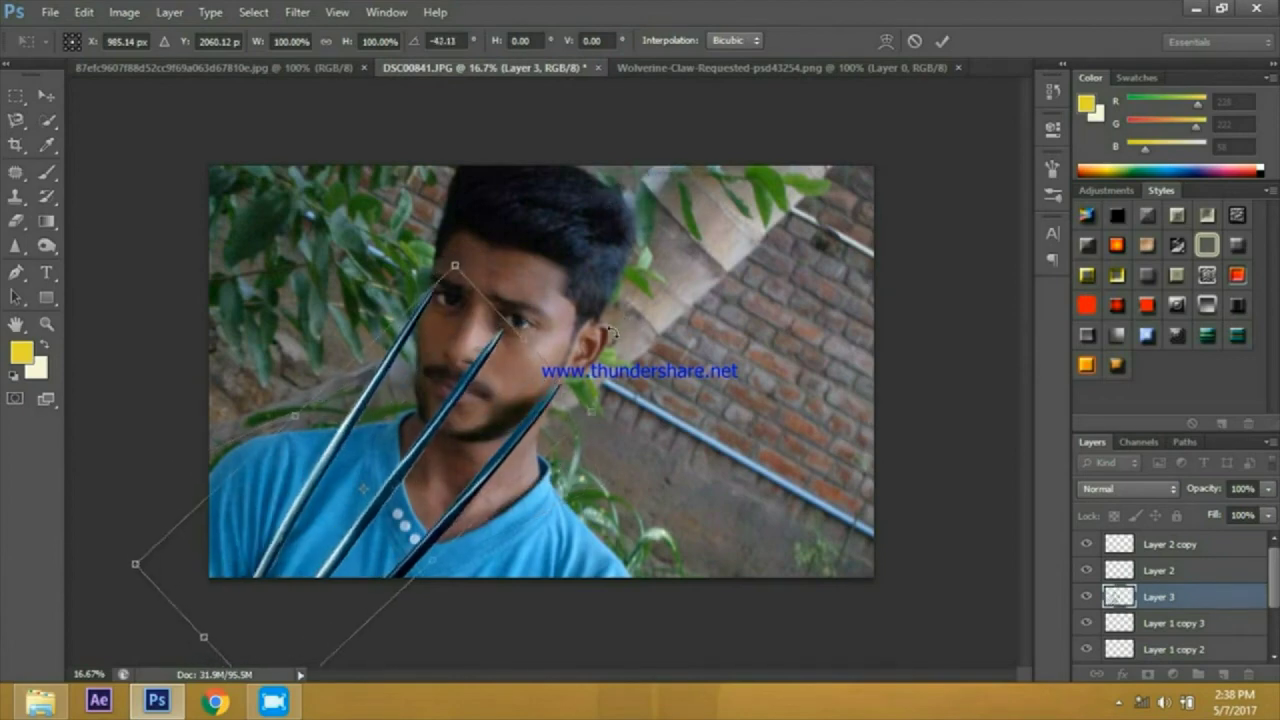
pyautogui.moveTo(600, 290); pyautogui.dragTo(618, 318)
pyautogui.moveTo(450, 434); pyautogui.dragTo(488, 404)
pyautogui.moveTo(686, 289); pyautogui.dragTo(712, 275)
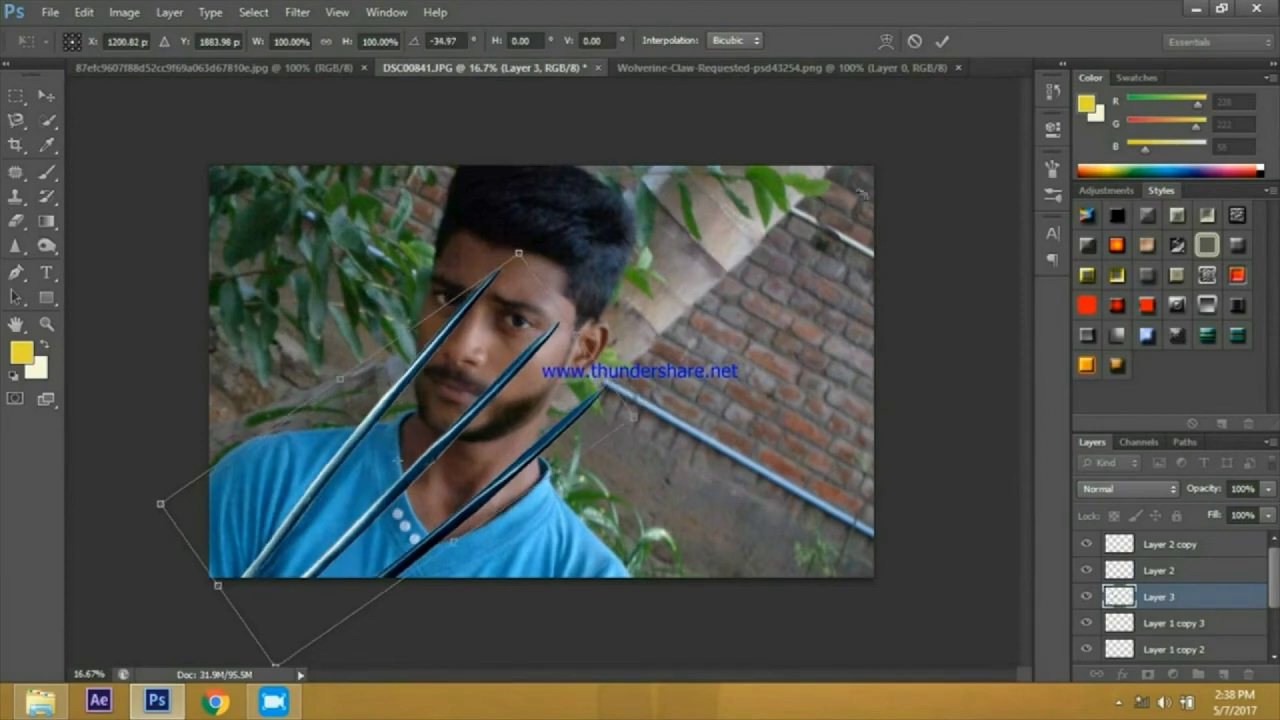
pyautogui.click(941, 42)
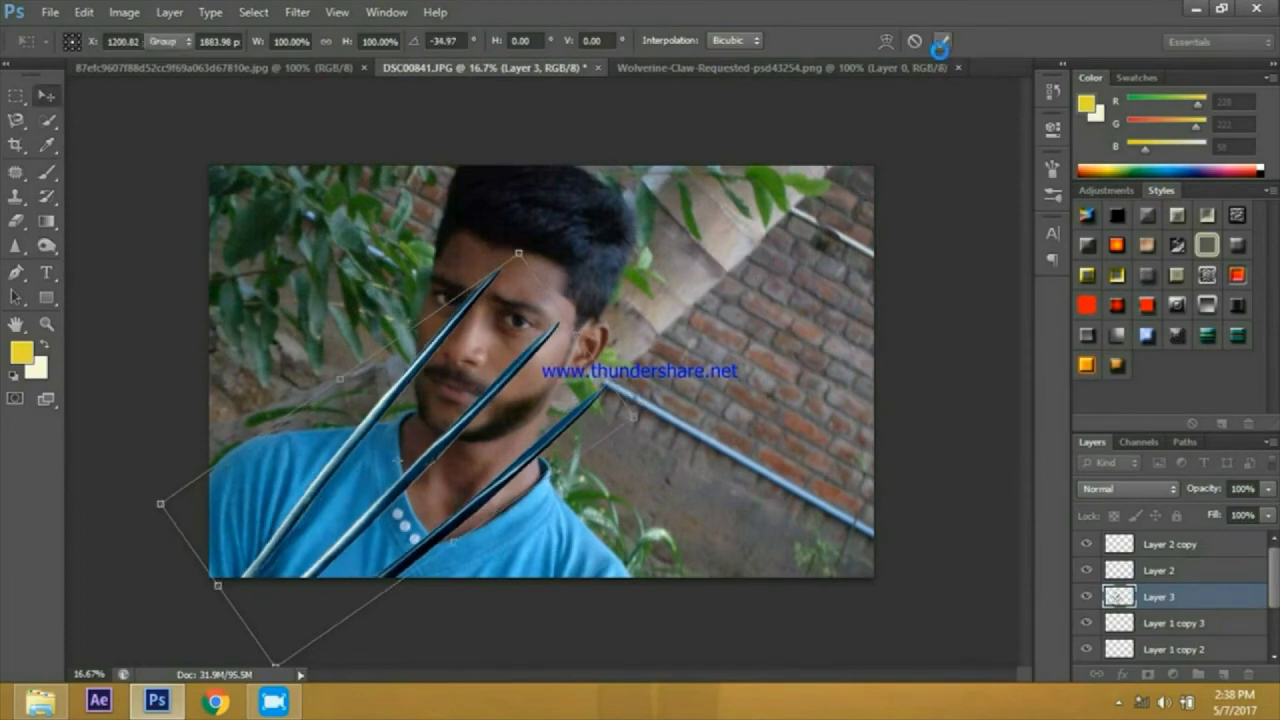
# Step: Crop a narrow strip off the photo's left edge so the claws start at the frame's lower-left corner
pyautogui.click(15, 148)
pyautogui.moveTo(207, 372); pyautogui.dragTo(223, 377)
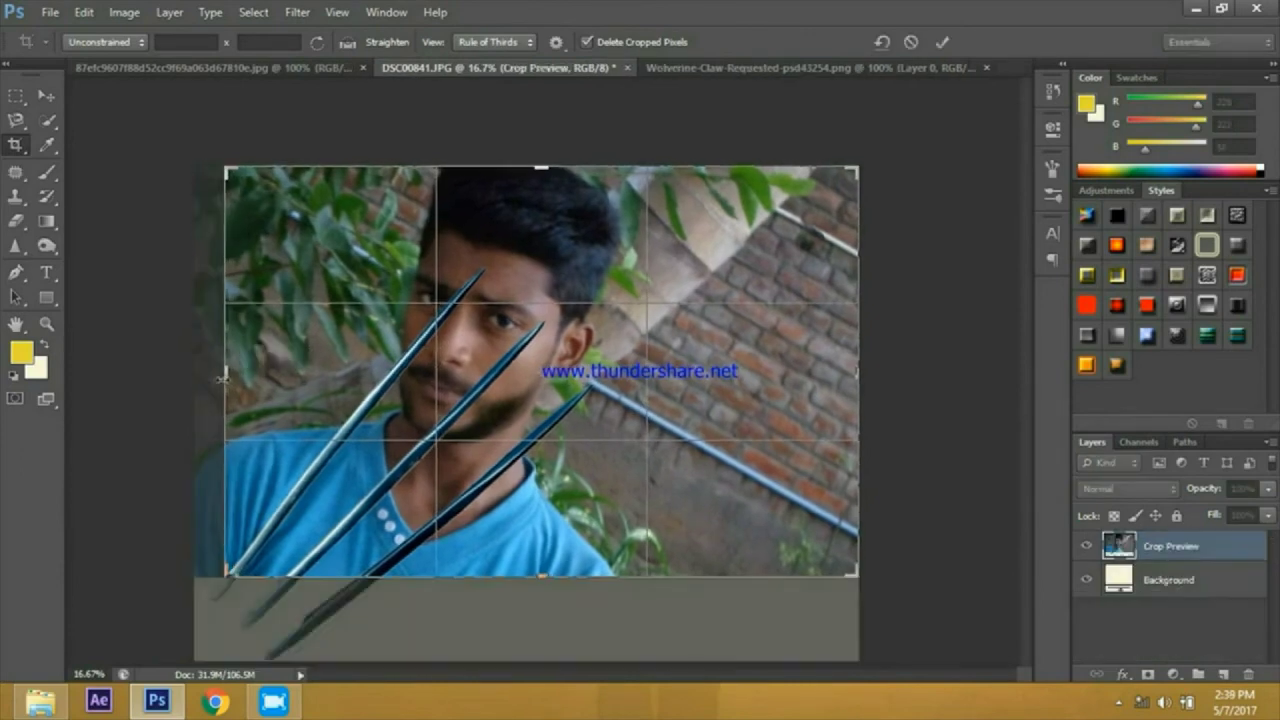
pyautogui.click(941, 42)
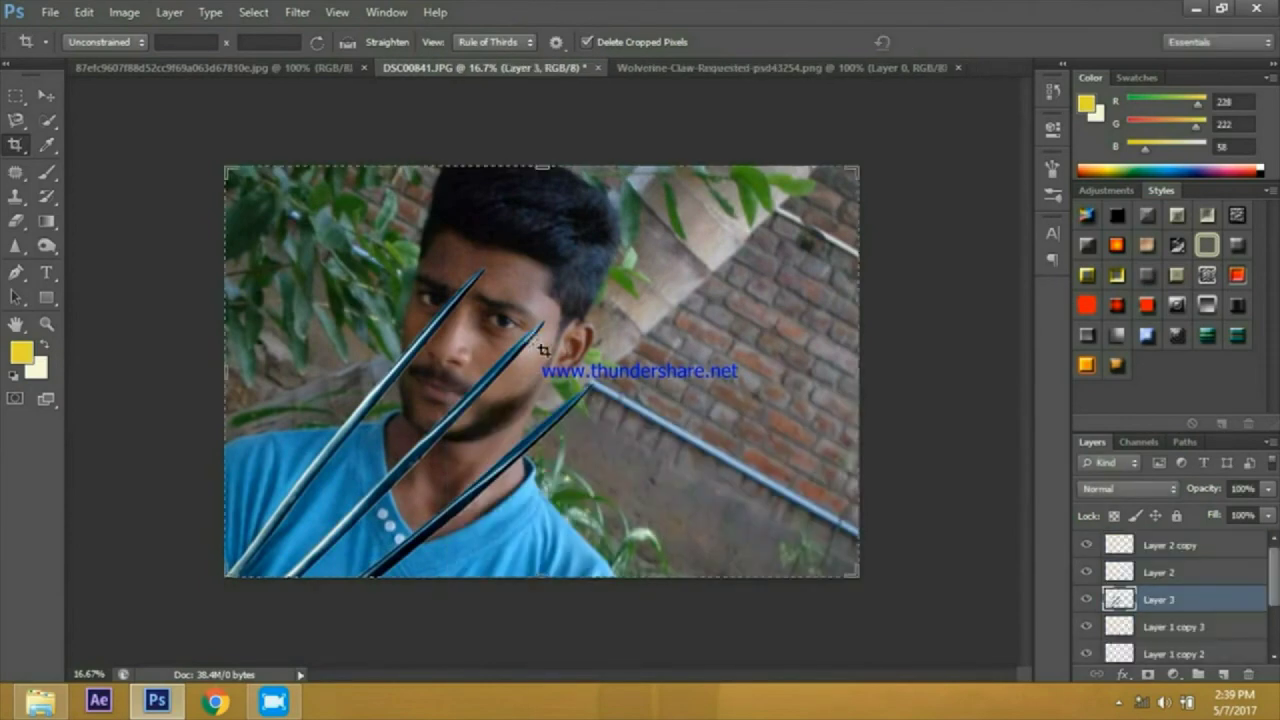
# Step: Examine the cropped composite with the claws at closer and wider magnifications
pyautogui.hotkey('ctrl', '-')
pyautogui.hotkey('ctrl', '-')
pyautogui.hotkey('ctrl', '+')
pyautogui.hotkey('ctrl', '+')
pyautogui.hotkey('ctrl', '+')
pyautogui.hotkey('ctrl', '-')
pyautogui.hotkey('ctrl', '-')
pyautogui.hotkey('ctrl', '+')
pyautogui.hotkey('ctrl', '+')
pyautogui.hotkey('ctrl', '-')
pyautogui.hotkey('ctrl', '+')
pyautogui.hotkey('ctrl', '-')
pyautogui.hotkey('ctrl', '+')
pyautogui.hotkey('ctrl', '-')
pyautogui.click(16, 96)
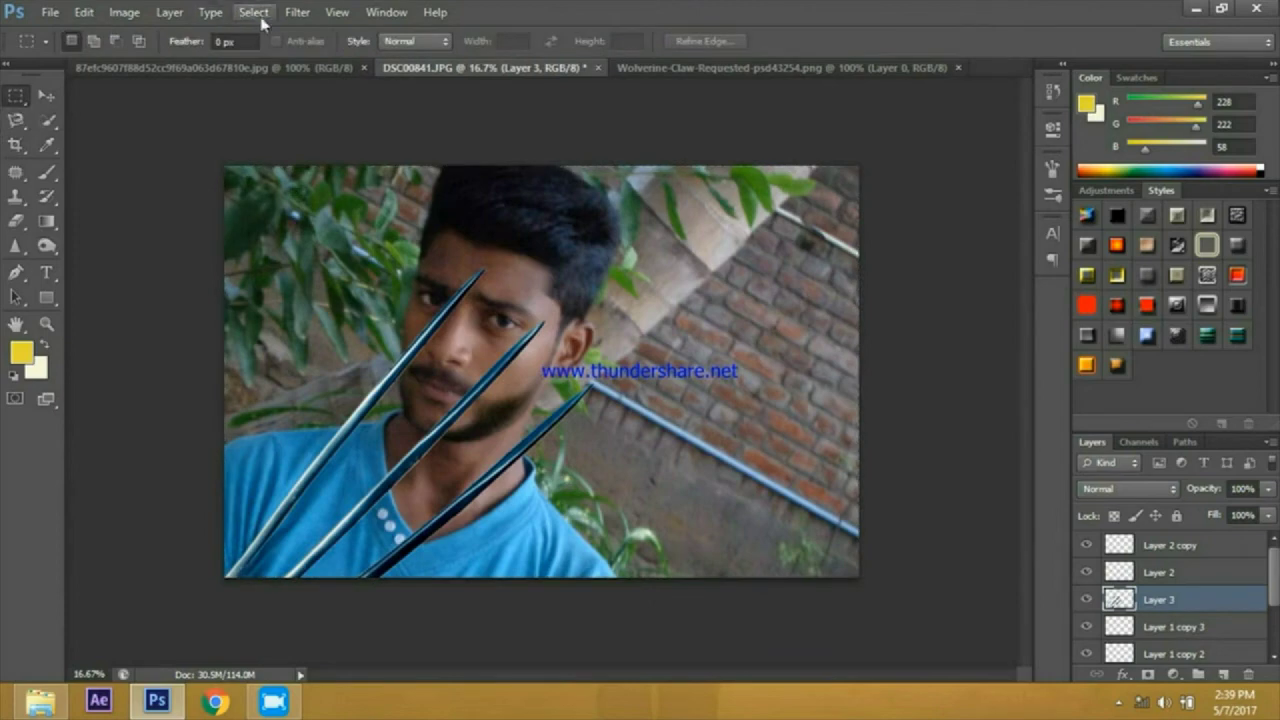
pyautogui.click(294, 13)
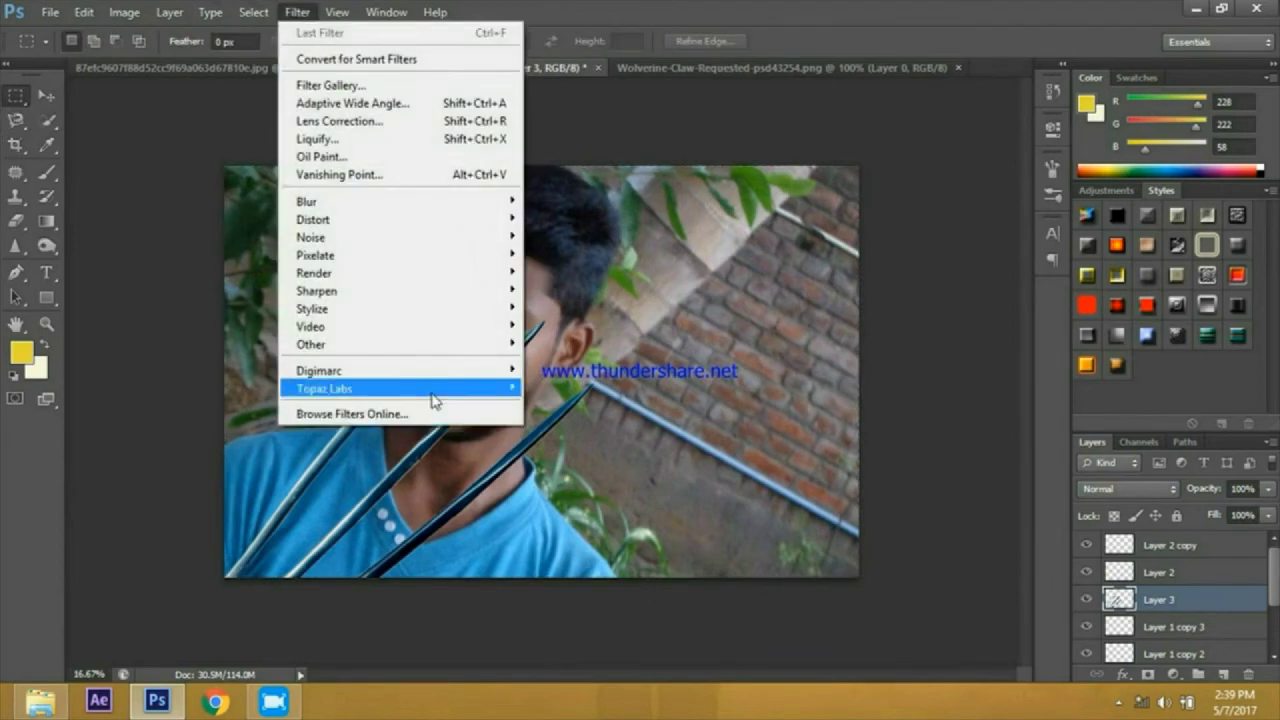
pyautogui.moveTo(434, 400)
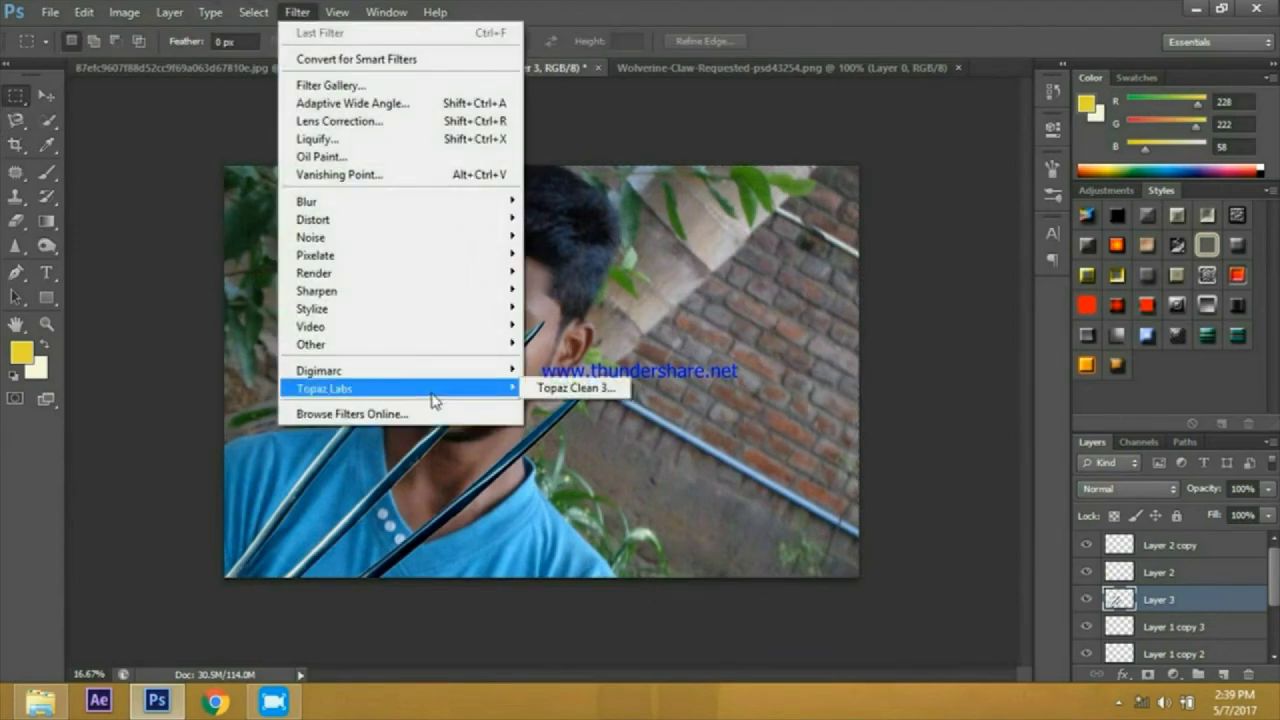
pyautogui.click(557, 389)
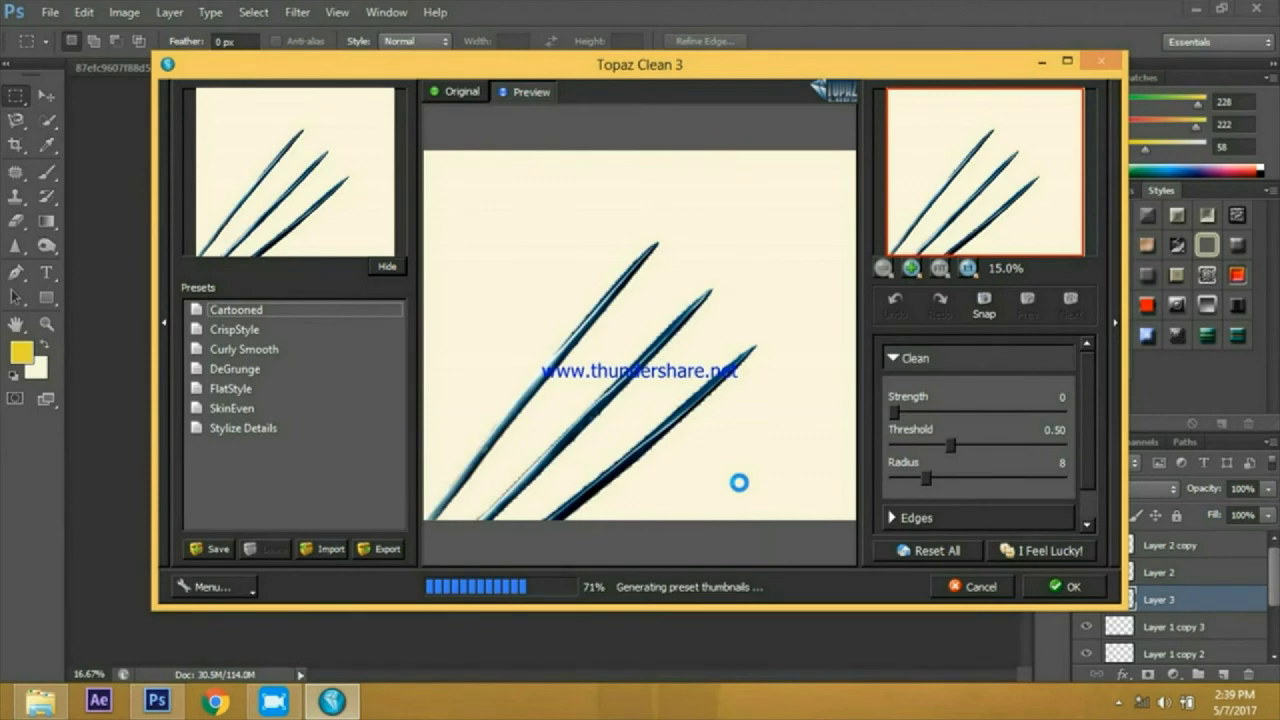
pyautogui.click(739, 485)
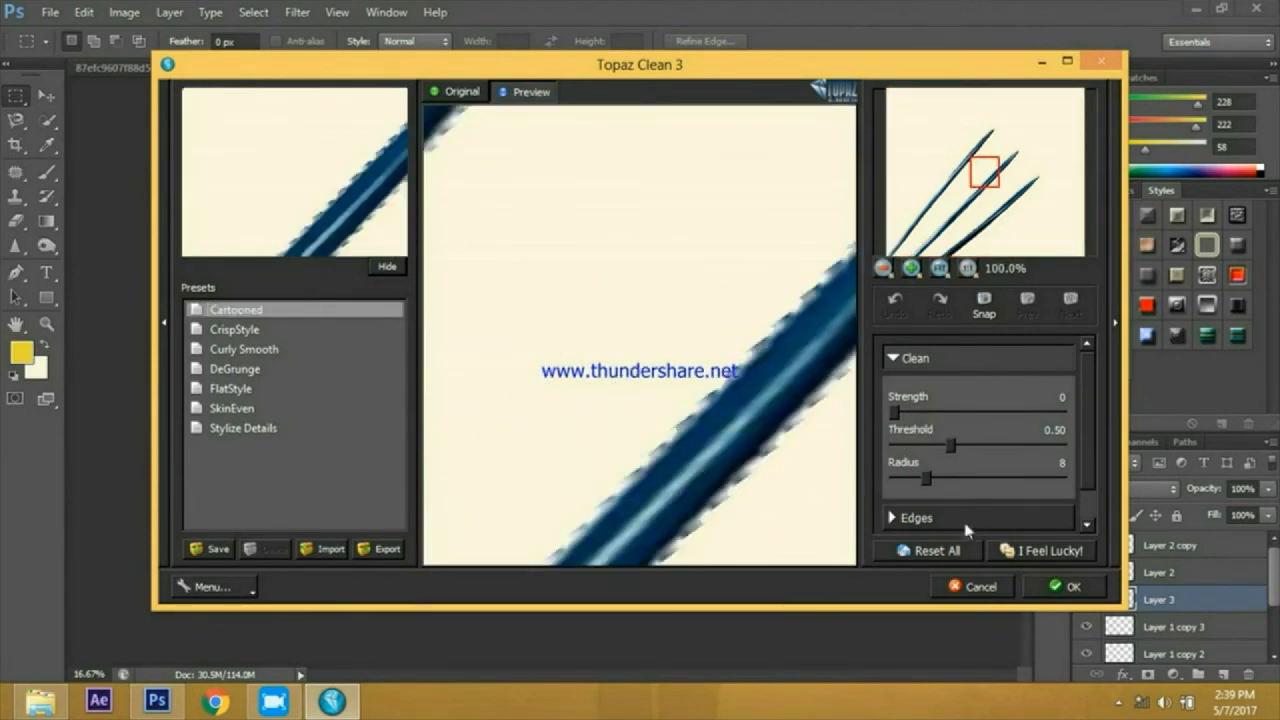
pyautogui.click(883, 268)
pyautogui.click(883, 268)
pyautogui.click(883, 268)
pyautogui.click(978, 588)
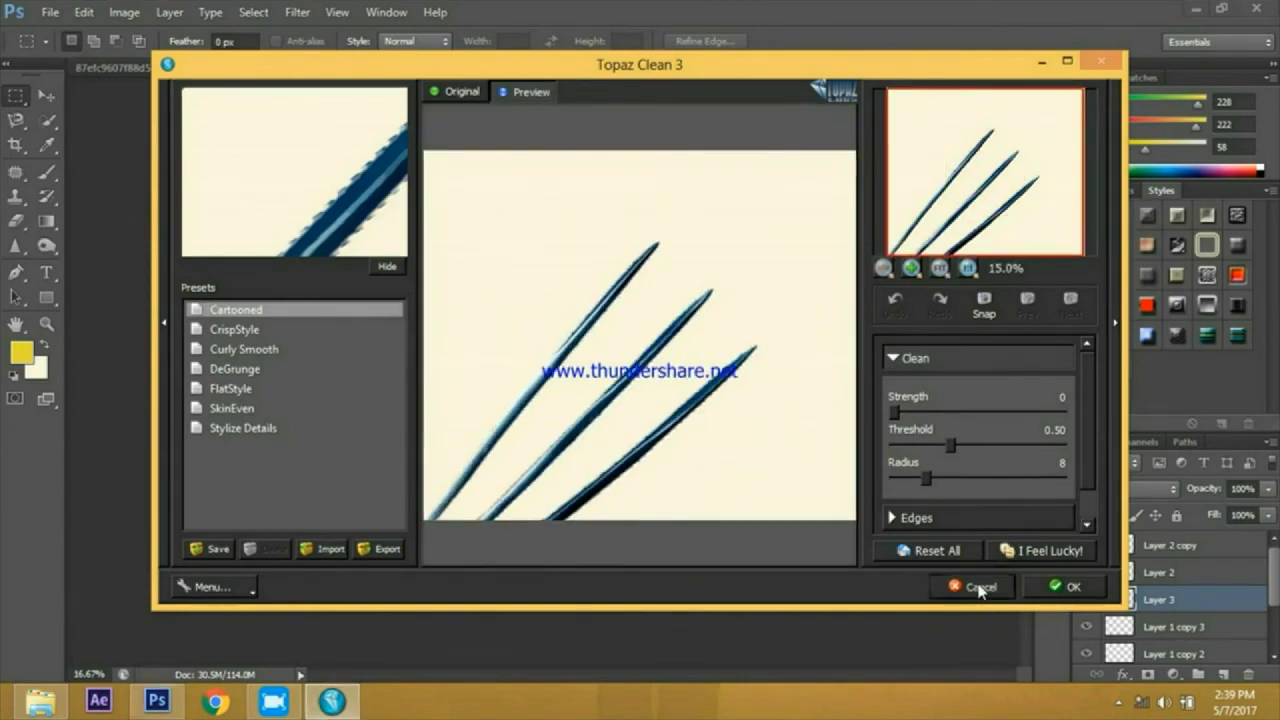
pyautogui.scroll(-3, 1170, 598)
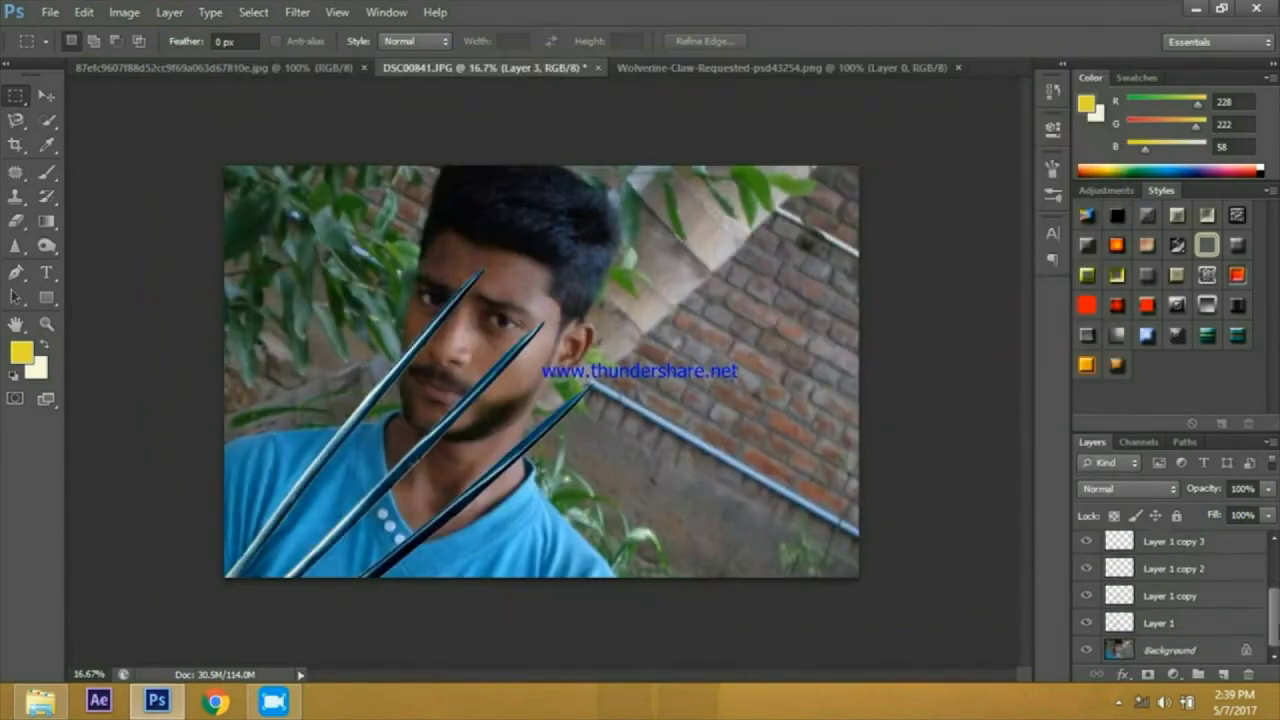
pyautogui.click(1208, 648)
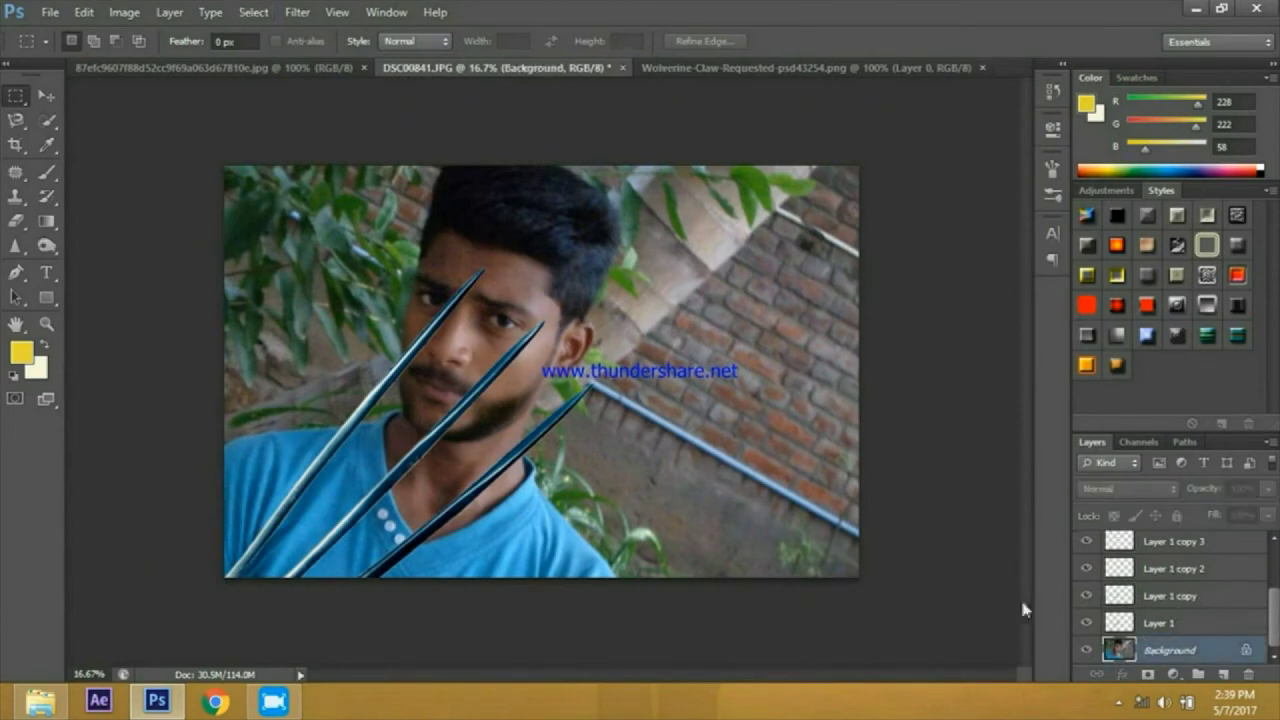
pyautogui.click(297, 12)
pyautogui.moveTo(496, 392)
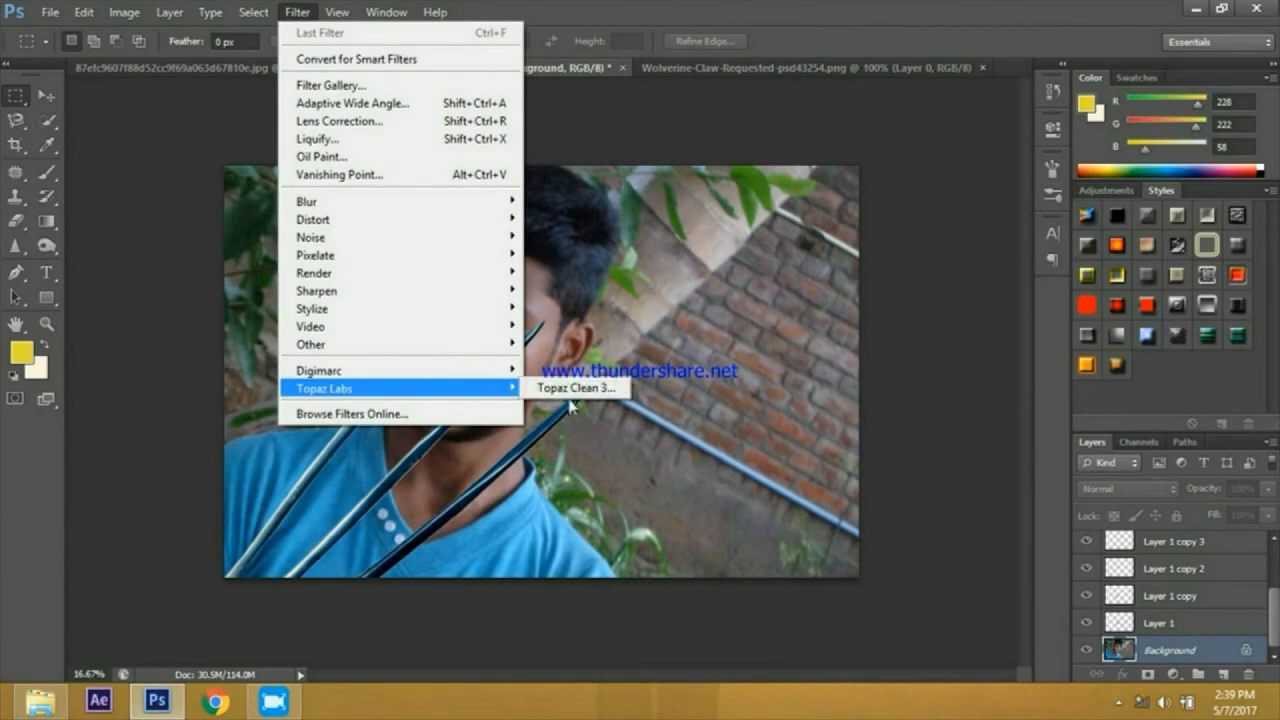
pyautogui.click(566, 389)
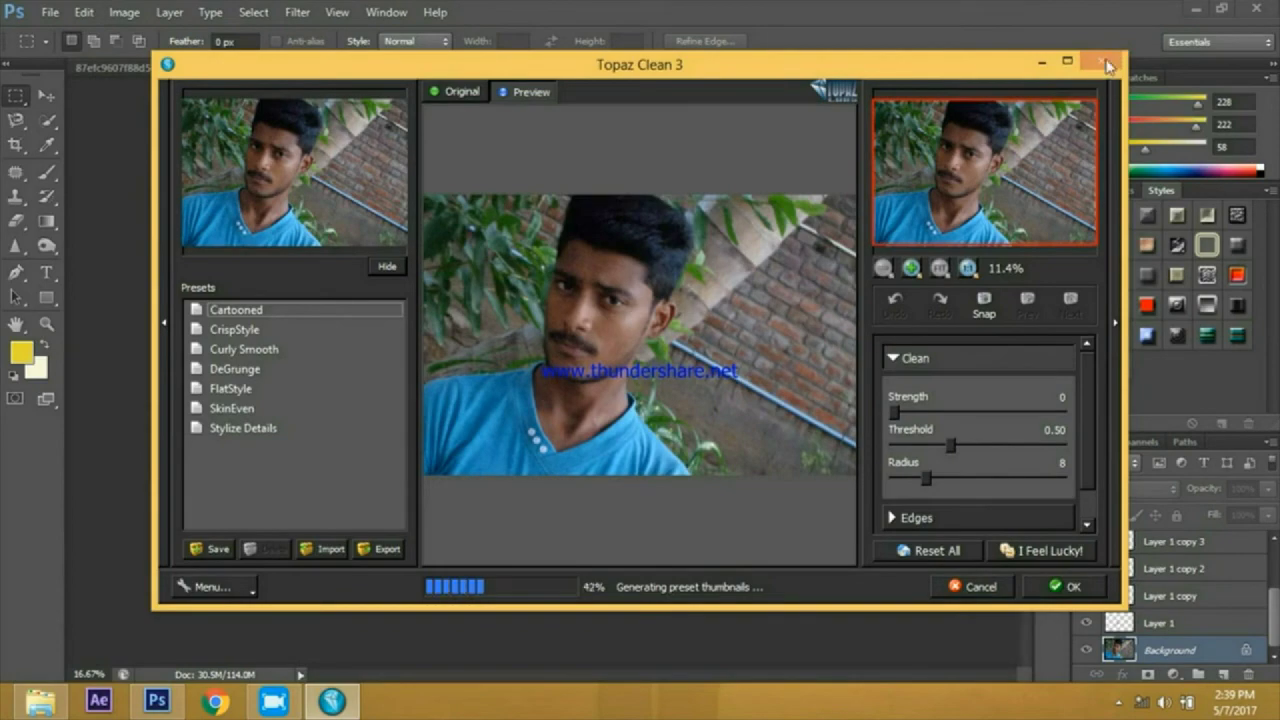
pyautogui.click(975, 588)
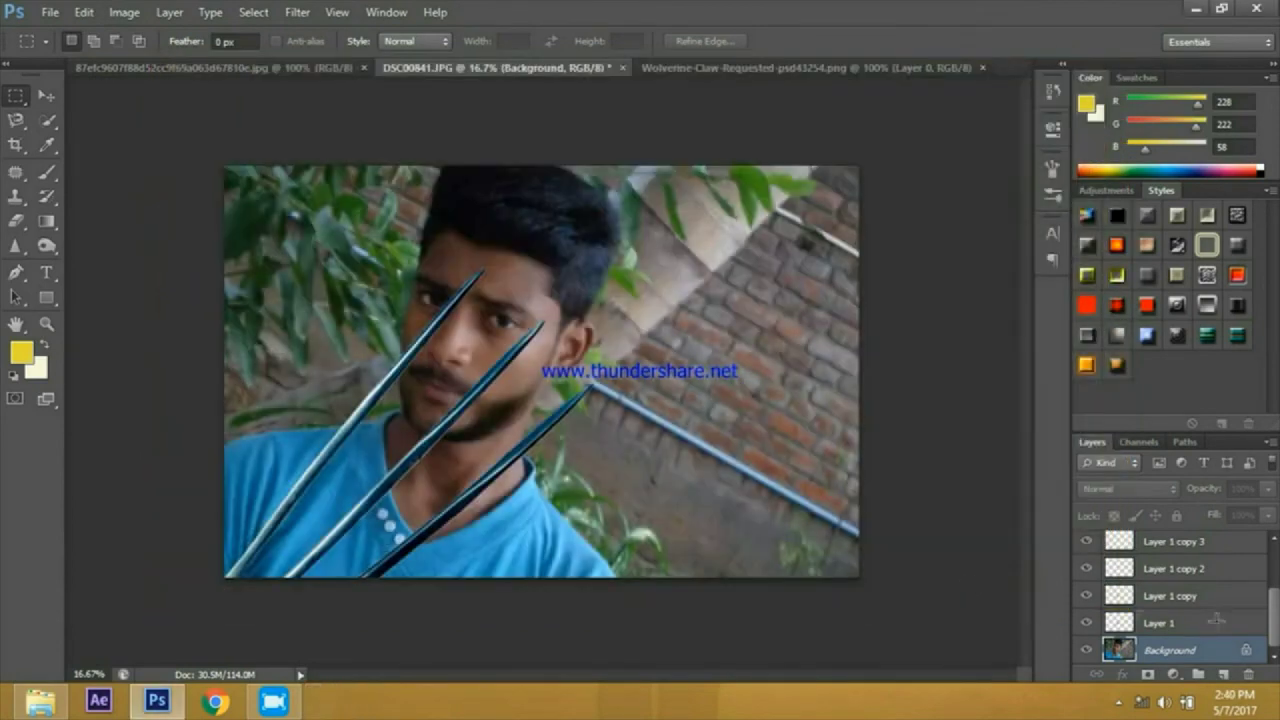
# Step: Select all layers from Background up to Layer 2 copy, merge them into one layer and clear the canvas selection
pyautogui.hotkey('ctrl', 'a')
pyautogui.click(1200, 622)
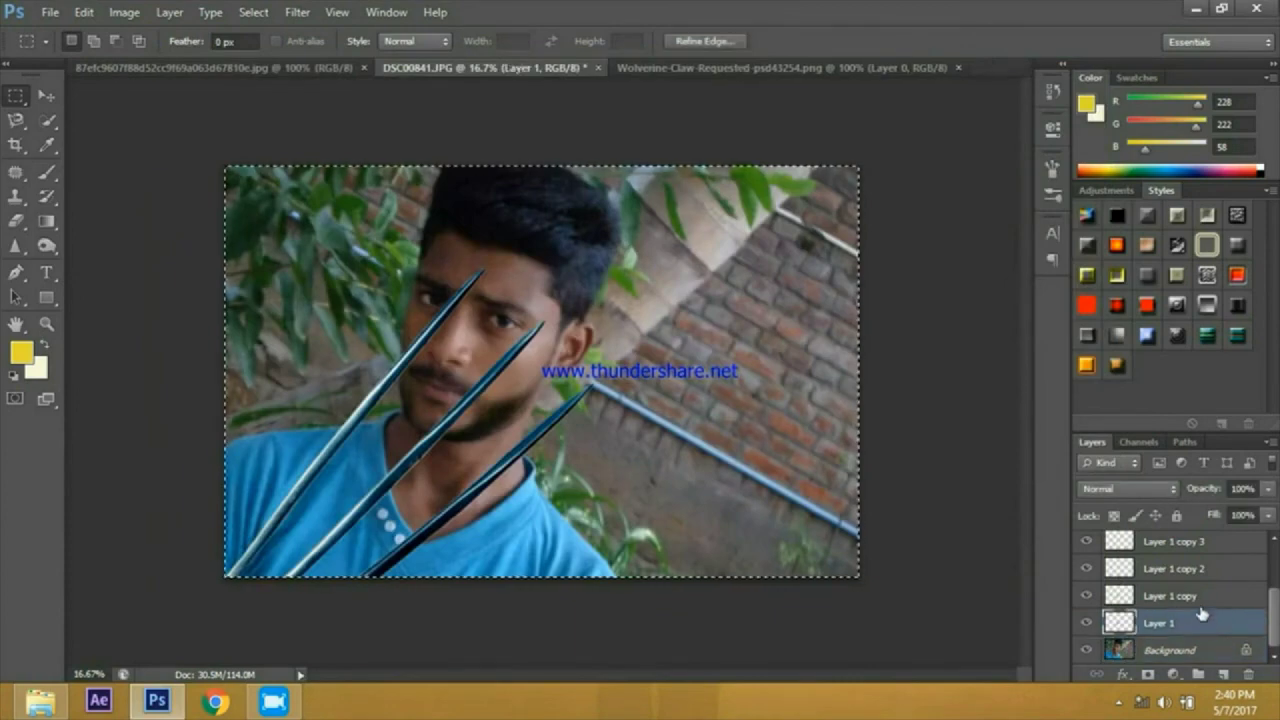
pyautogui.keyDown('shift'); pyautogui.click(1200, 596); pyautogui.keyUp('shift')
pyautogui.keyDown('shift'); pyautogui.click(1198, 652); pyautogui.keyUp('shift')
pyautogui.keyDown('shift'); pyautogui.click(1190, 570); pyautogui.keyUp('shift')
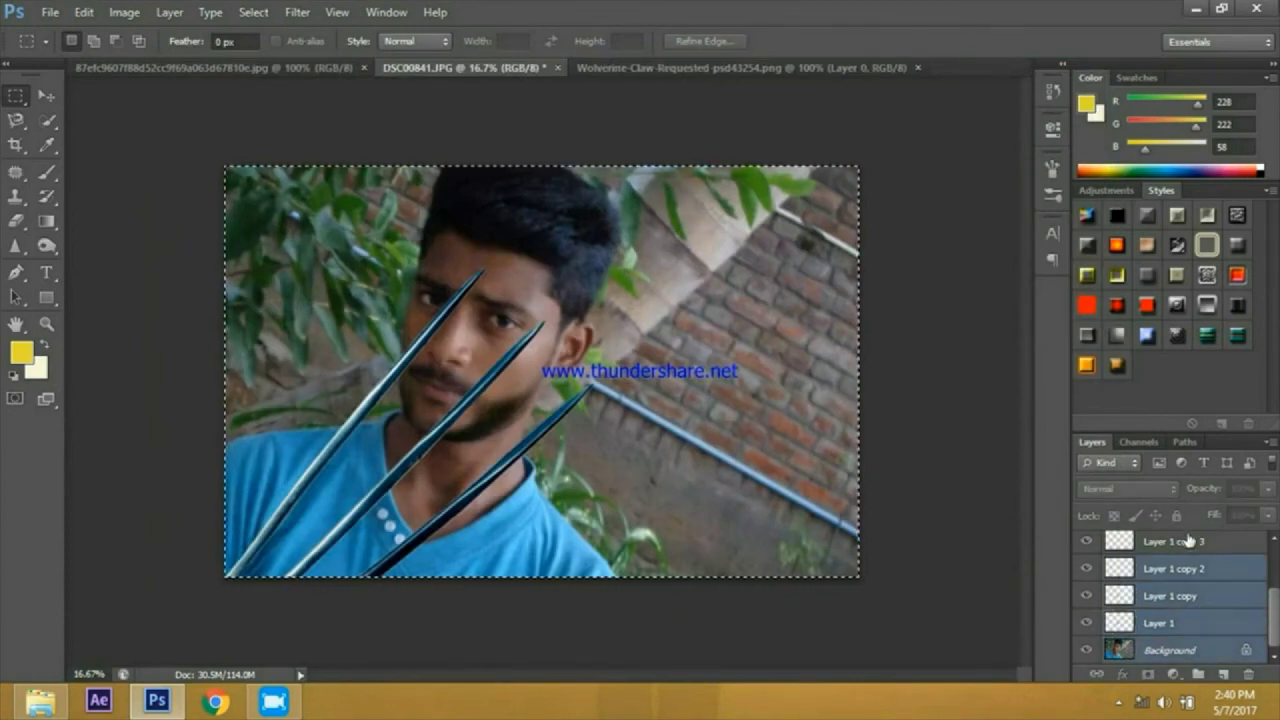
pyautogui.keyDown('shift'); pyautogui.click(1190, 542); pyautogui.keyUp('shift')
pyautogui.moveTo(1276, 622); pyautogui.dragTo(1276, 590)
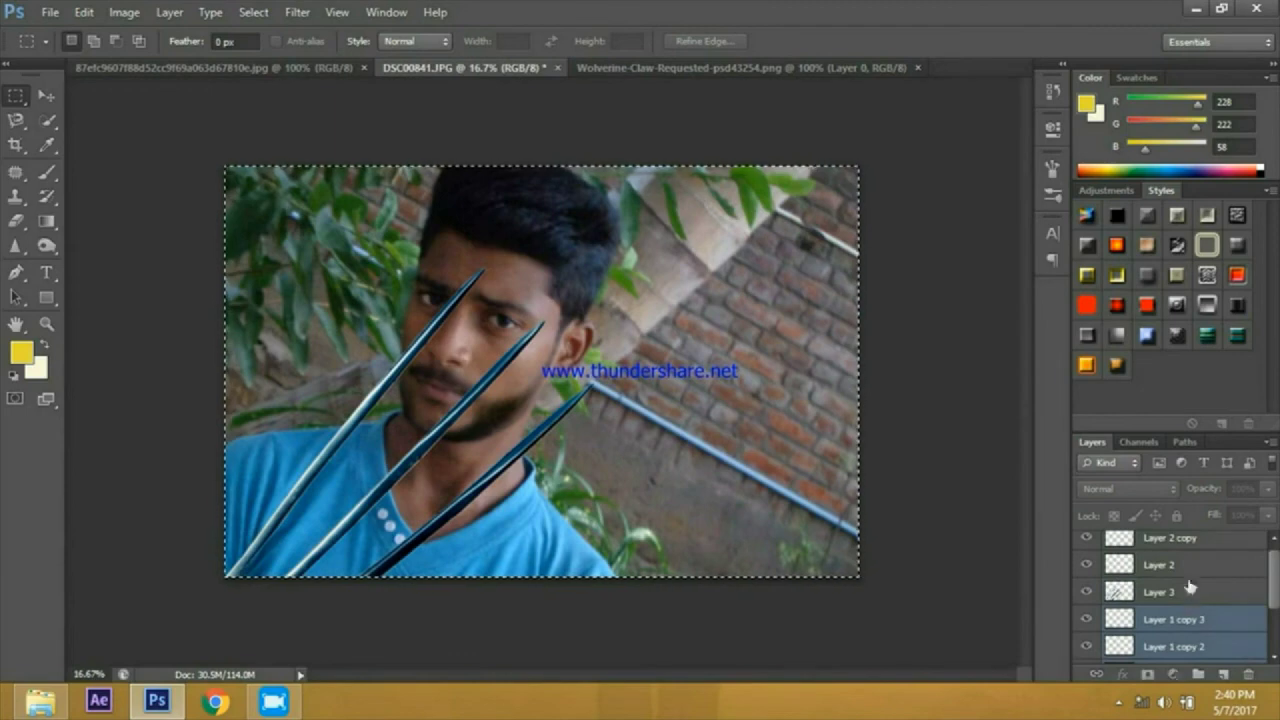
pyautogui.keyDown('shift'); pyautogui.click(1190, 592); pyautogui.keyUp('shift')
pyautogui.keyDown('shift'); pyautogui.click(1185, 565); pyautogui.keyUp('shift')
pyautogui.keyDown('shift'); pyautogui.click(1177, 540); pyautogui.keyUp('shift')
pyautogui.scroll(1, 1168, 560)
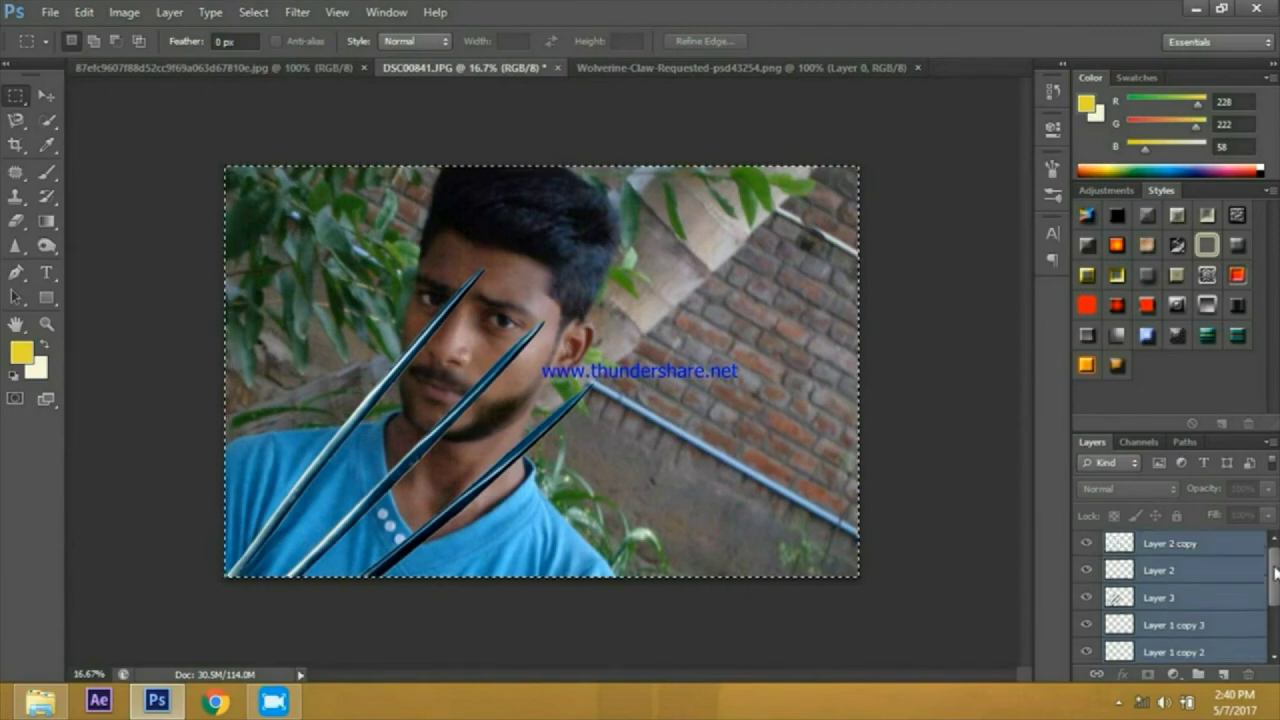
pyautogui.rightClick(1160, 568)
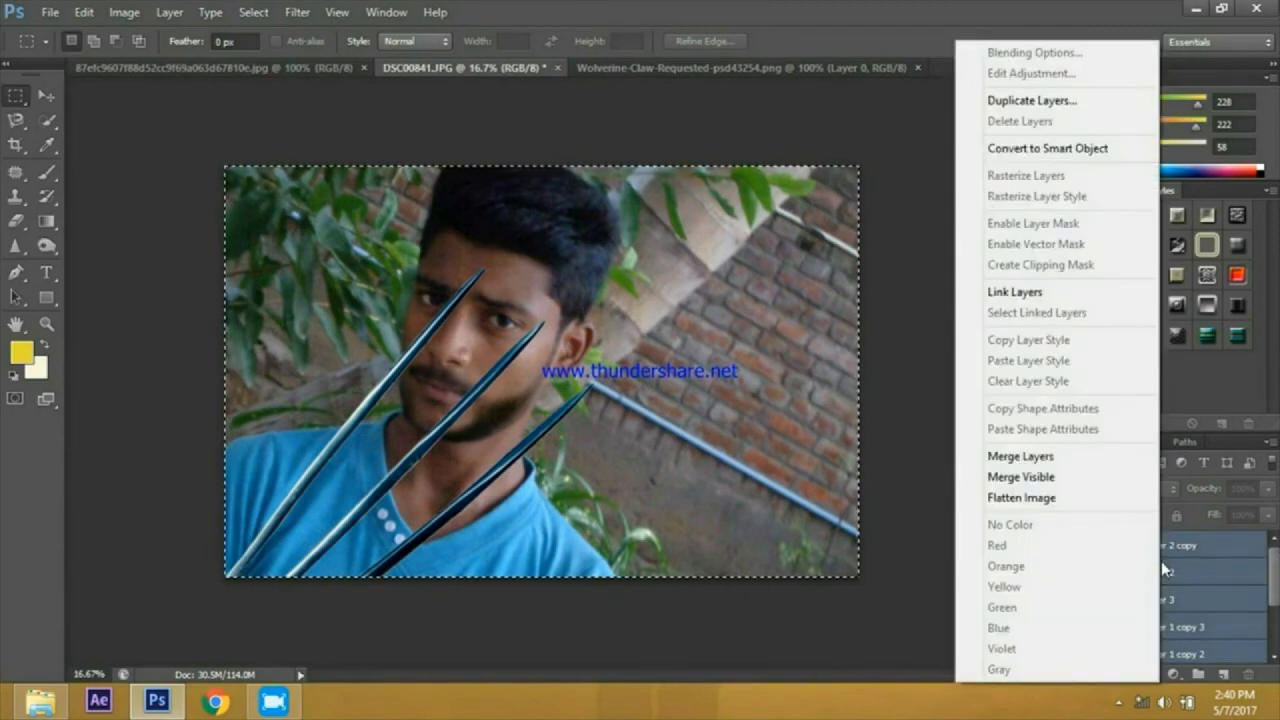
pyautogui.click(1056, 459)
pyautogui.hotkey('ctrl', 'd')
# Step: Open the merged image in the Topaz Clean 3 filter with the whole picture shown in its preview
pyautogui.click(297, 11)
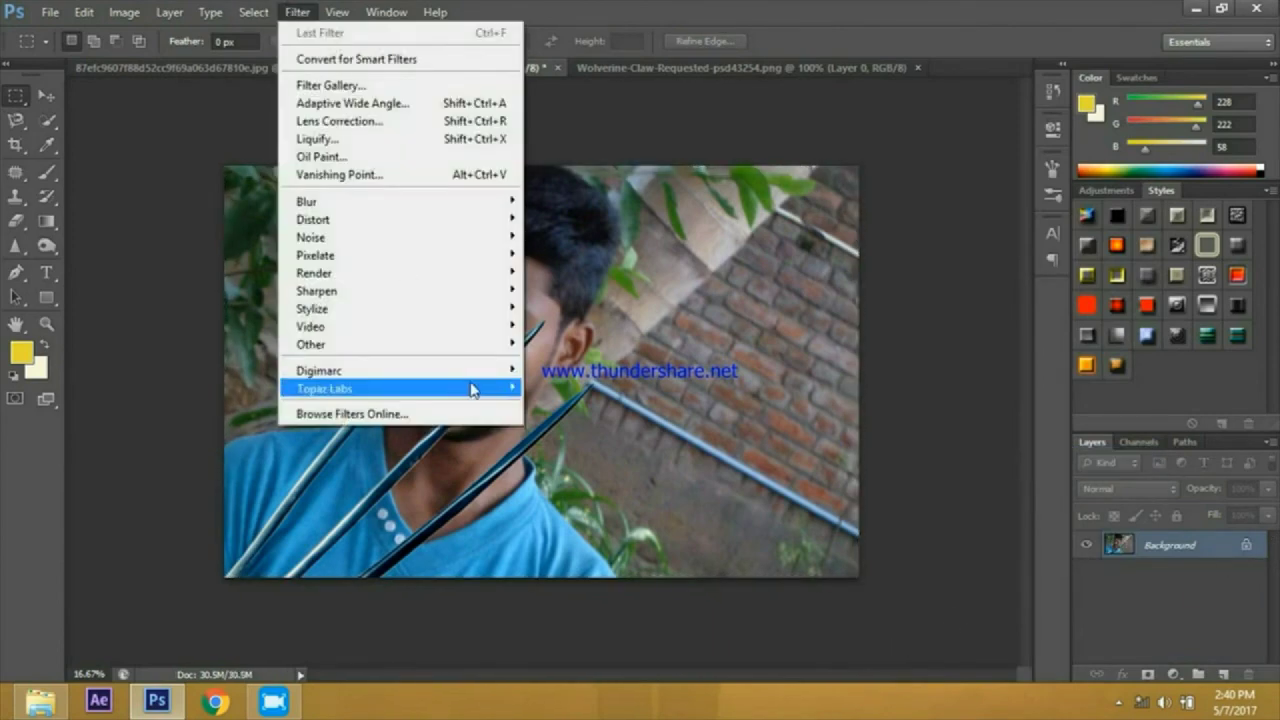
pyautogui.moveTo(471, 386)
pyautogui.click(566, 390)
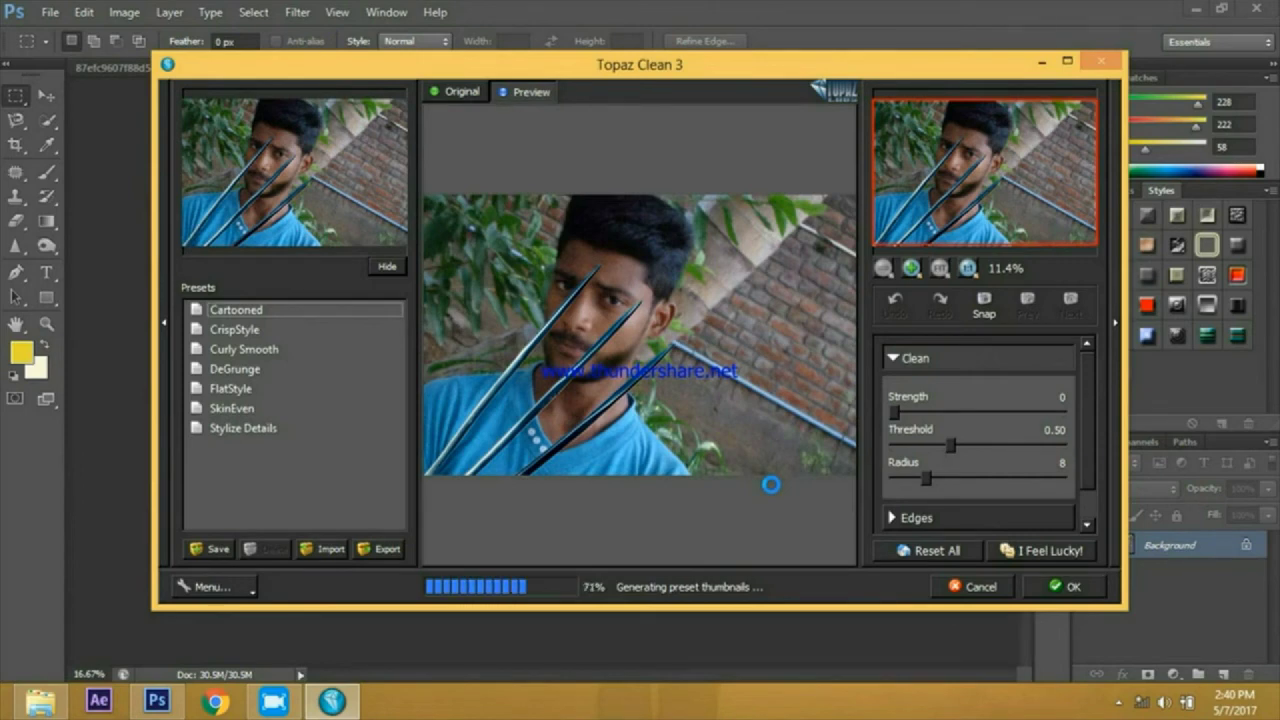
pyautogui.click(771, 490)
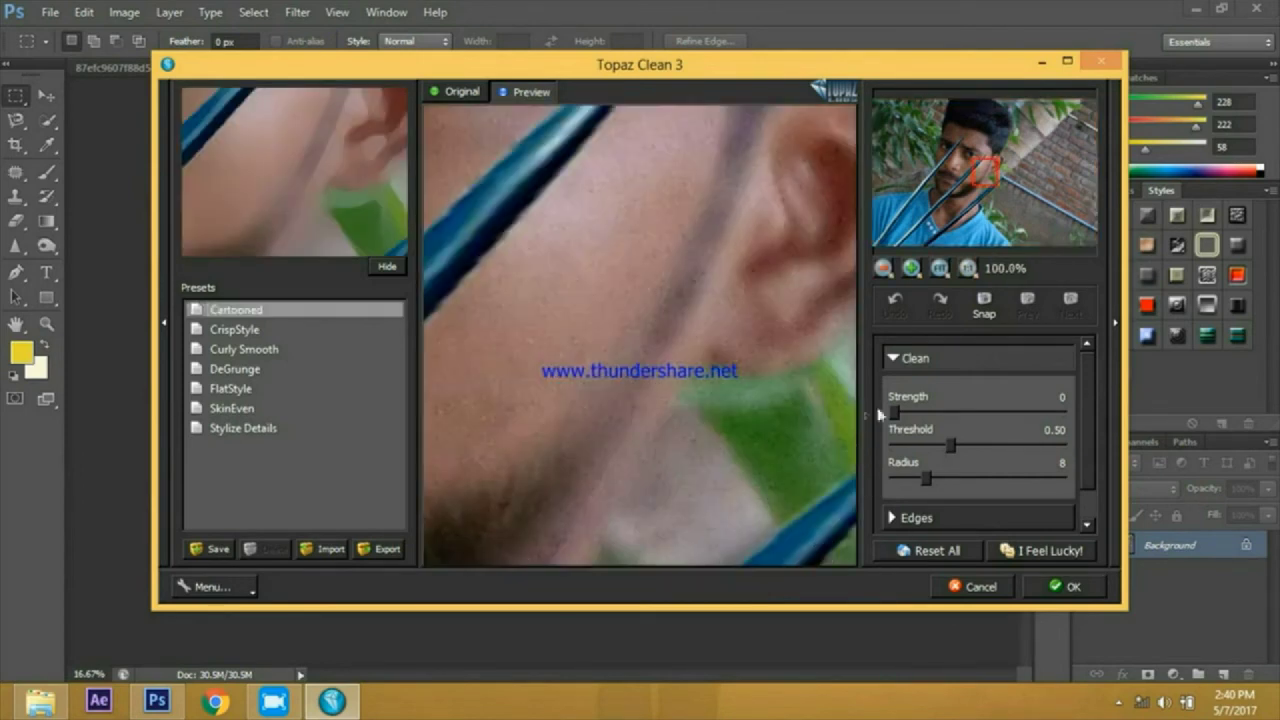
pyautogui.click(884, 269)
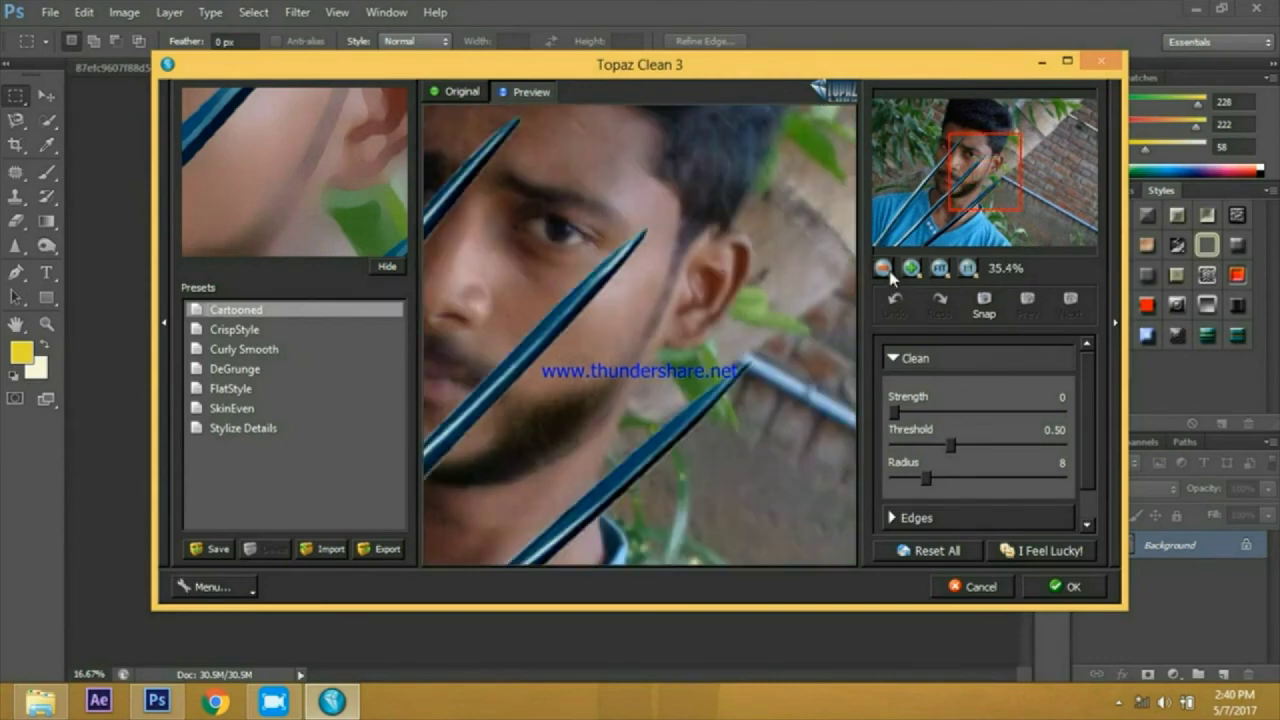
pyautogui.click(889, 274)
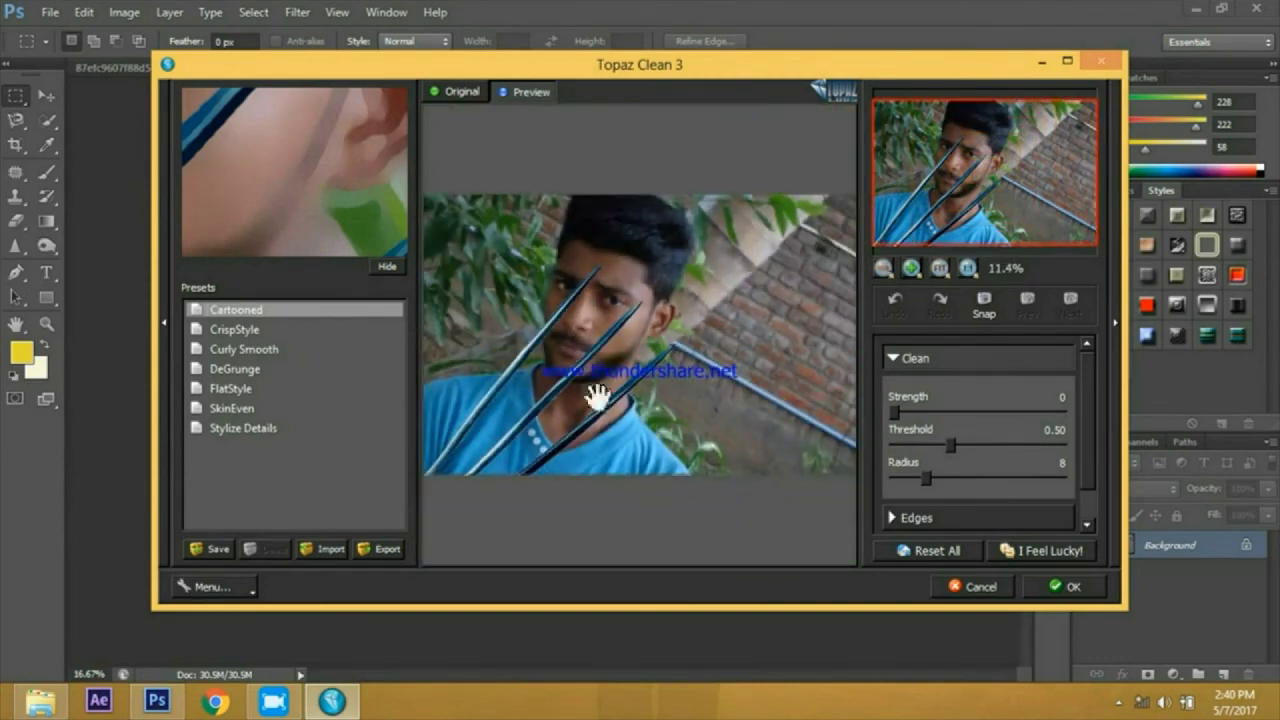
# Step: Try the Cartooned preset on the composite and greatly reduce its Clean strength
pyautogui.click(240, 328)
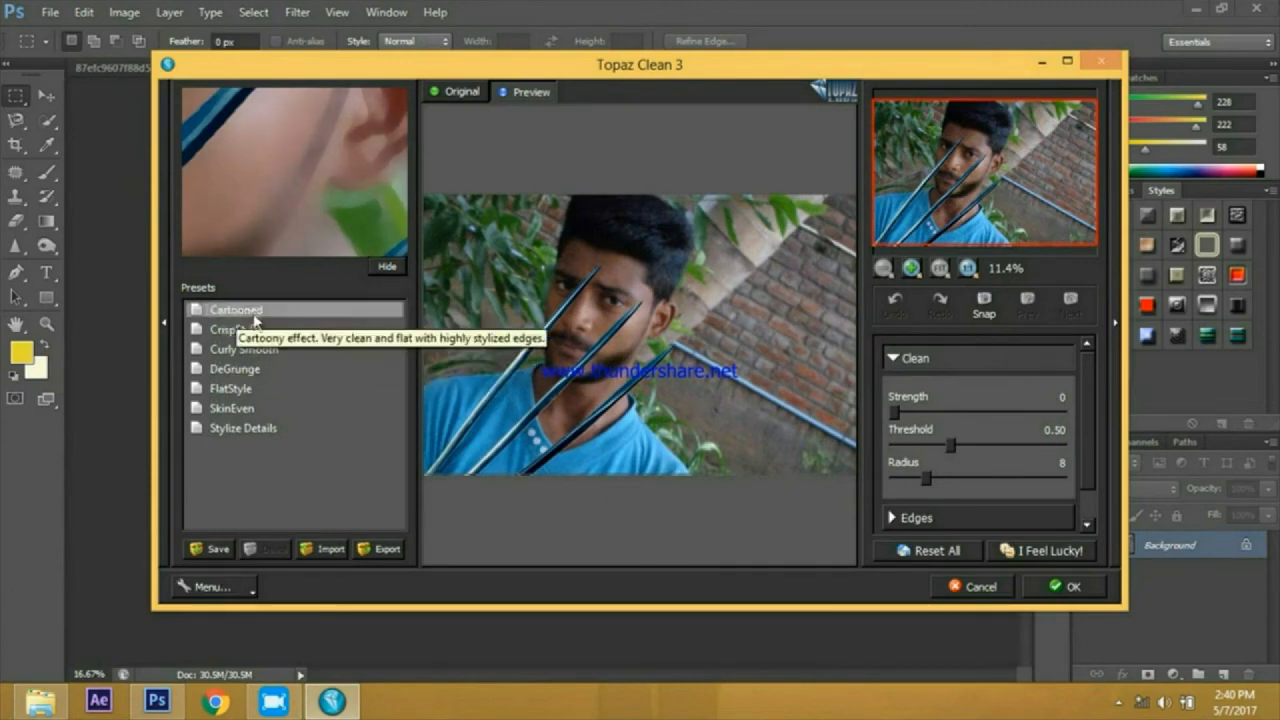
pyautogui.click(245, 311)
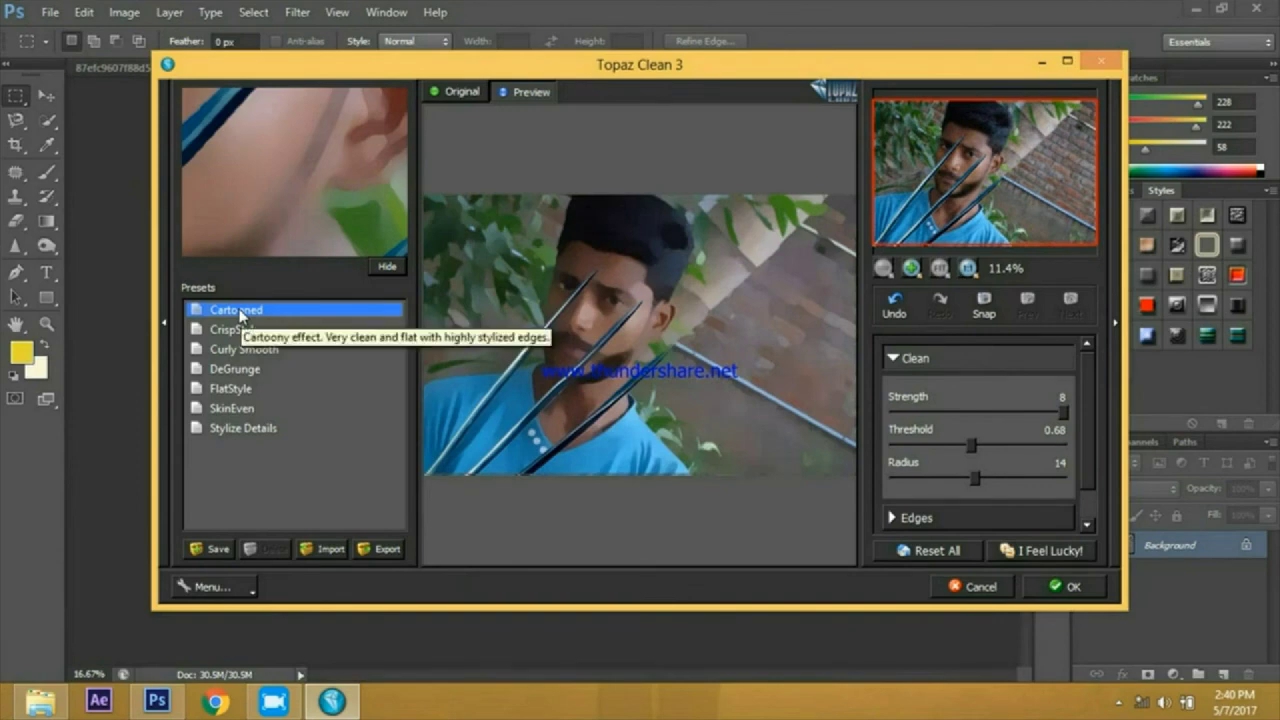
pyautogui.click(1062, 412)
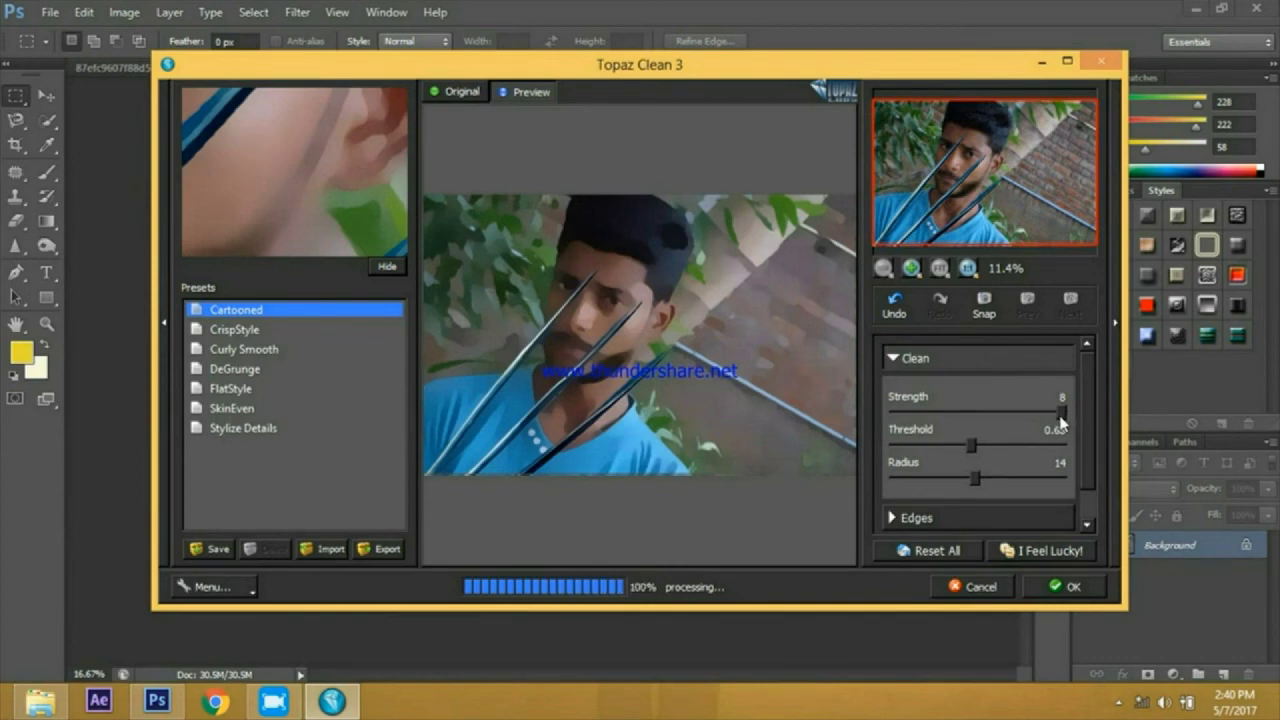
pyautogui.moveTo(1062, 418); pyautogui.dragTo(977, 437)
pyautogui.moveTo(979, 414); pyautogui.dragTo(930, 430)
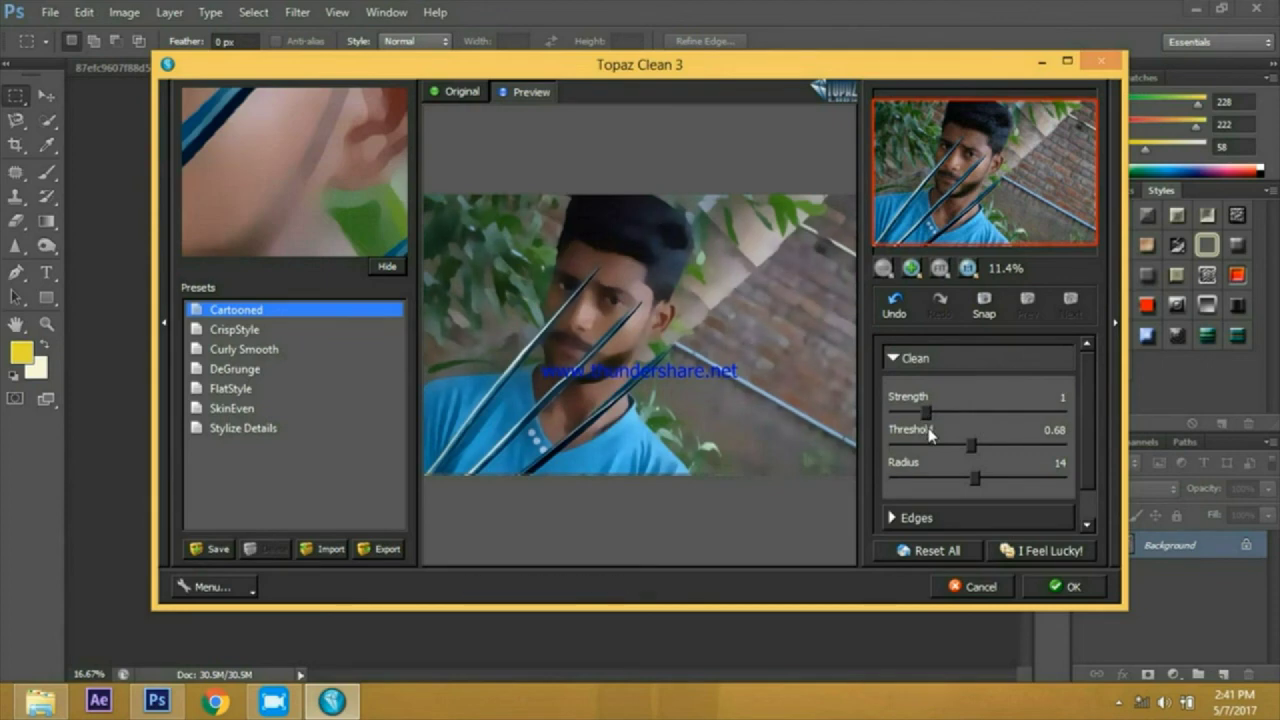
pyautogui.moveTo(928, 414)
pyautogui.mouseDown()
pyautogui.moveTo(946, 420)
pyautogui.moveTo(911, 429)
pyautogui.mouseUp()
# Step: Apply the Stylize Details preset to the merged composite with Clean strength 6 and radius 8
pyautogui.click(250, 430)
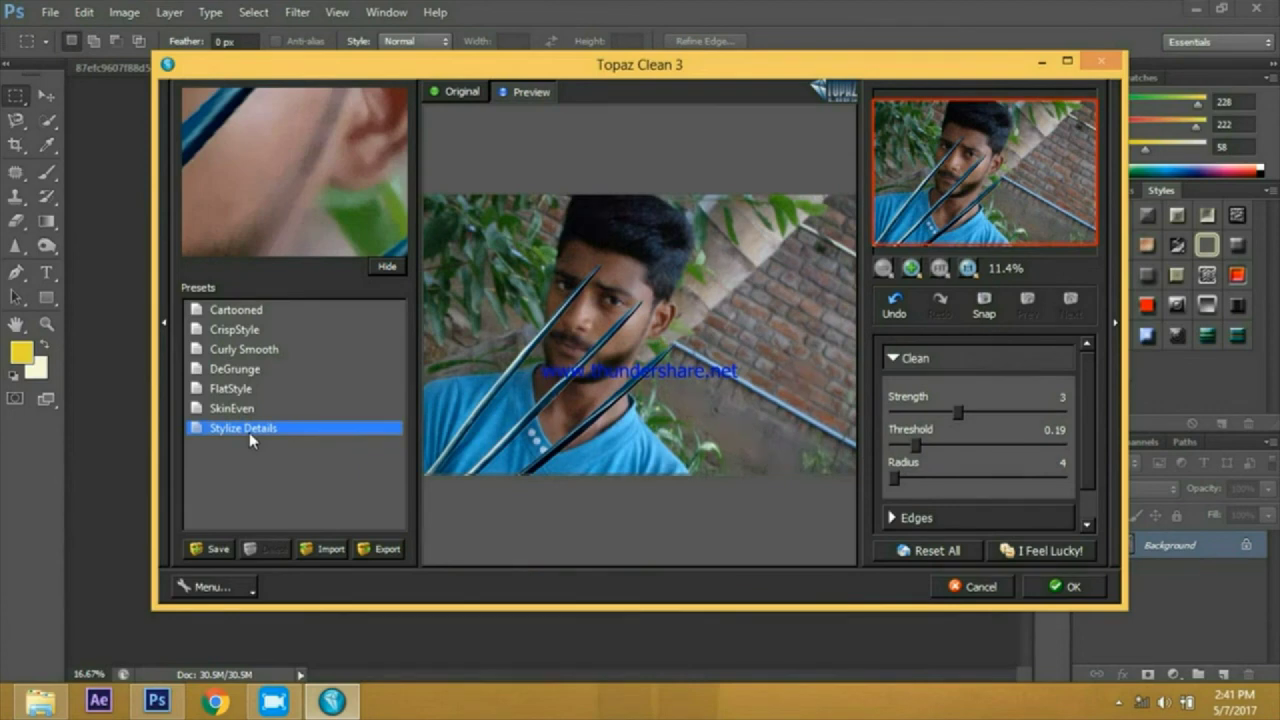
pyautogui.moveTo(963, 420); pyautogui.dragTo(1034, 430)
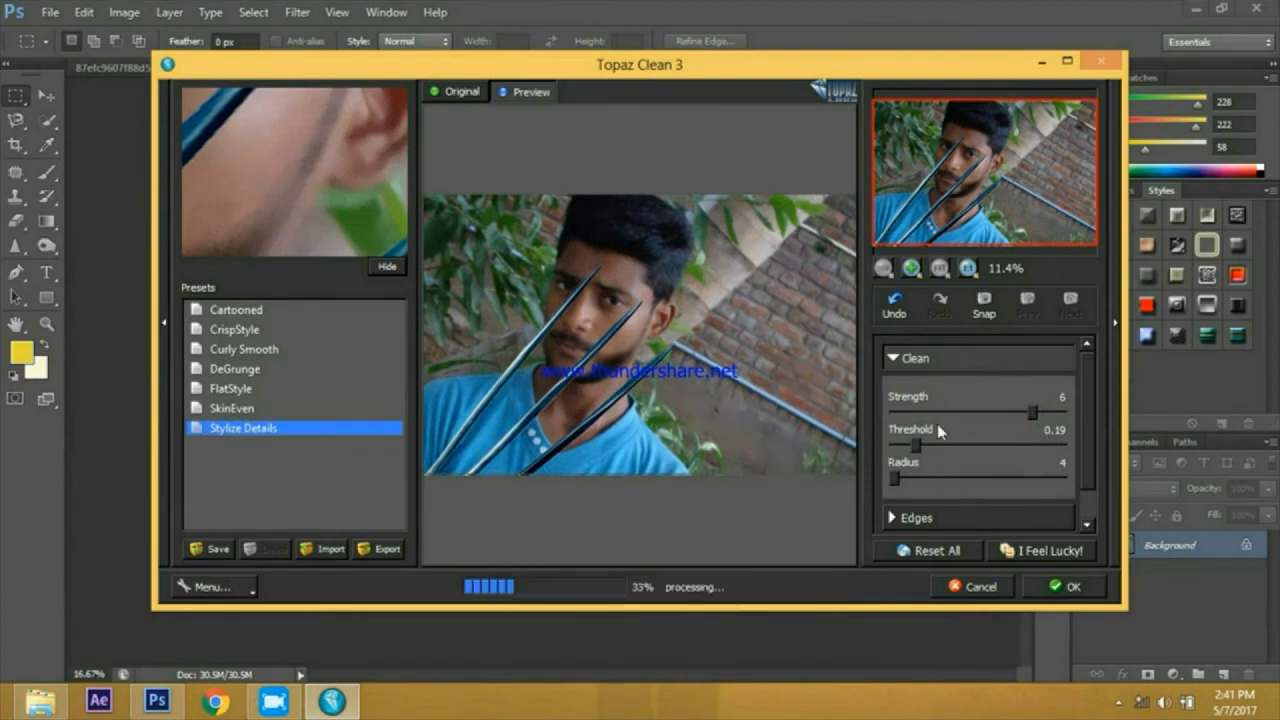
pyautogui.click(900, 480)
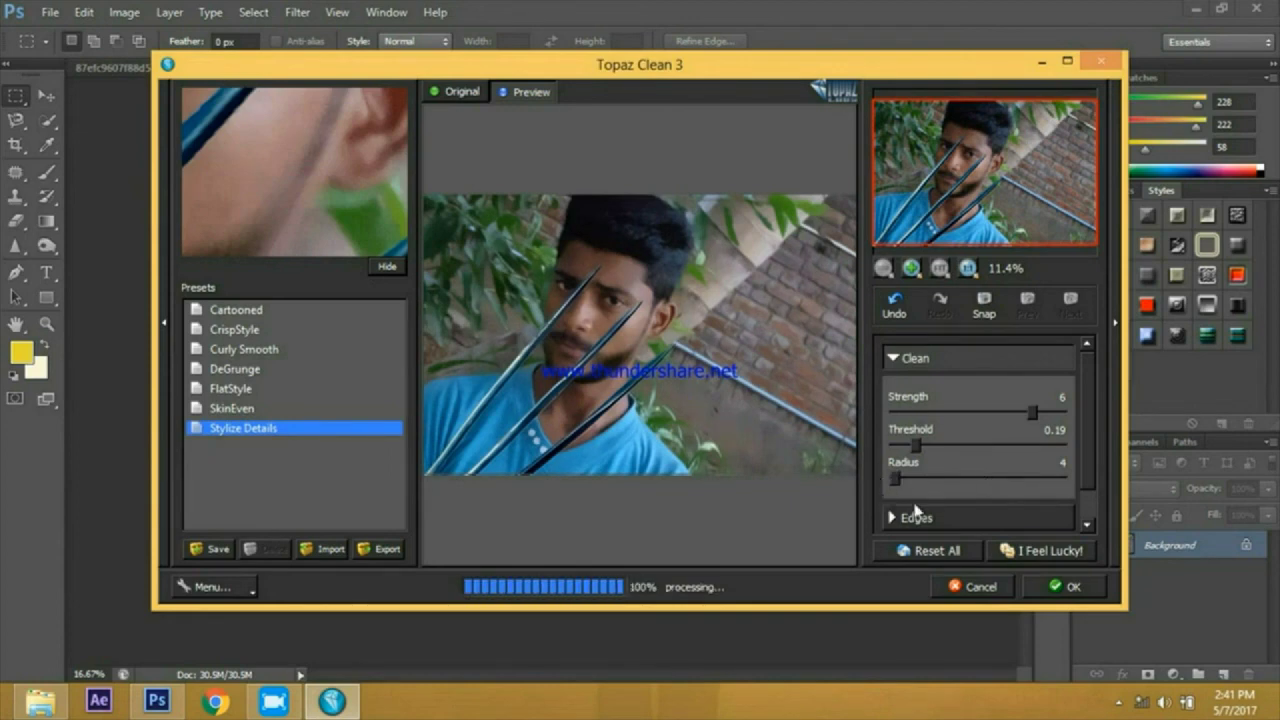
pyautogui.click(895, 480)
pyautogui.moveTo(897, 477); pyautogui.dragTo(941, 483)
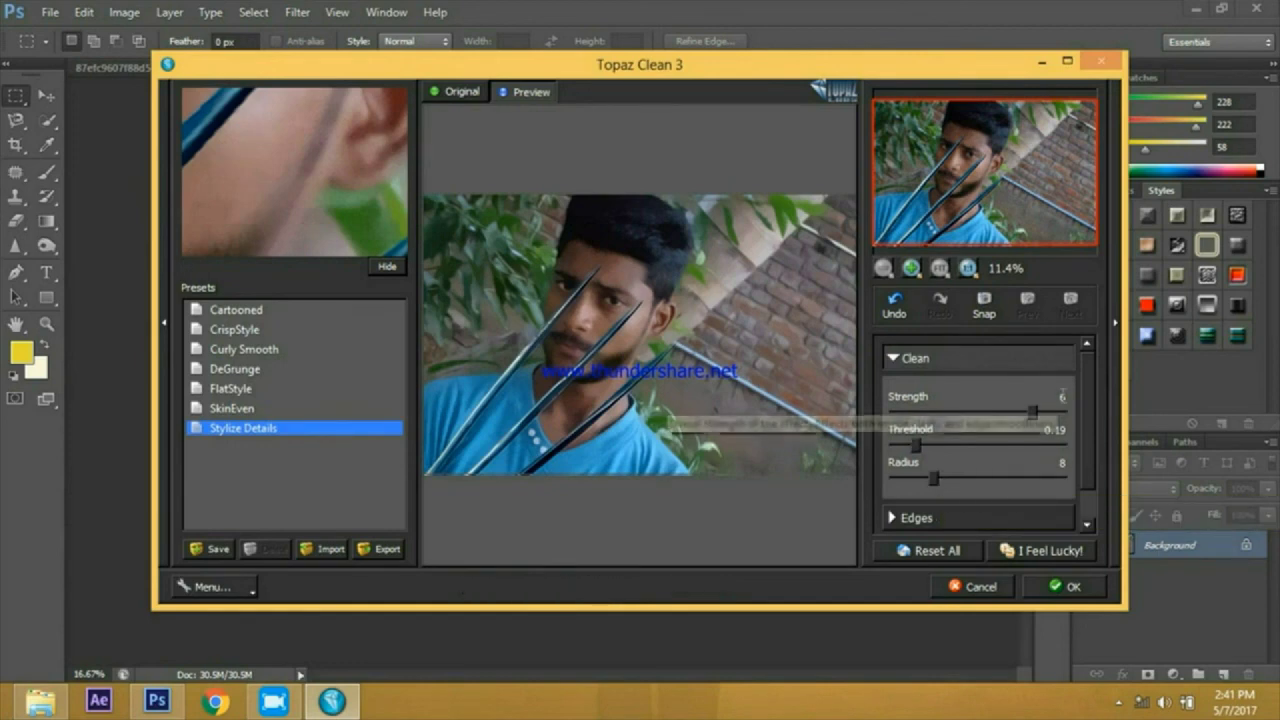
pyautogui.click(1060, 588)
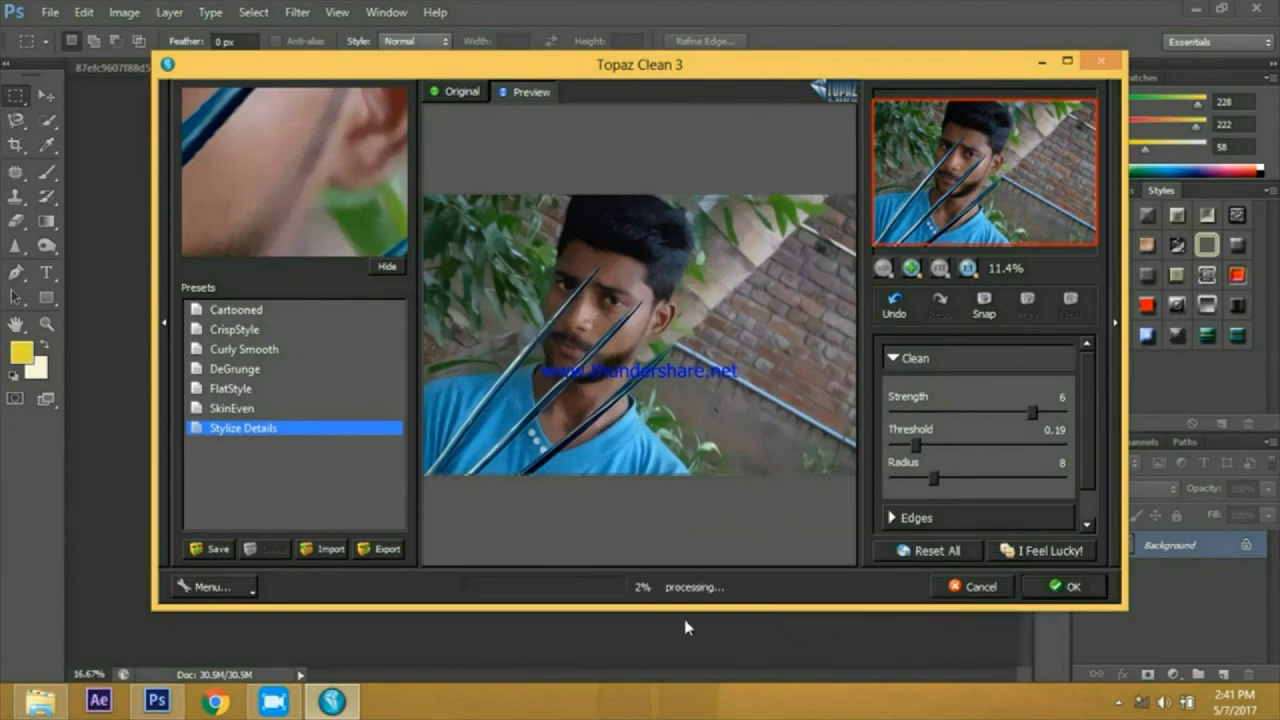